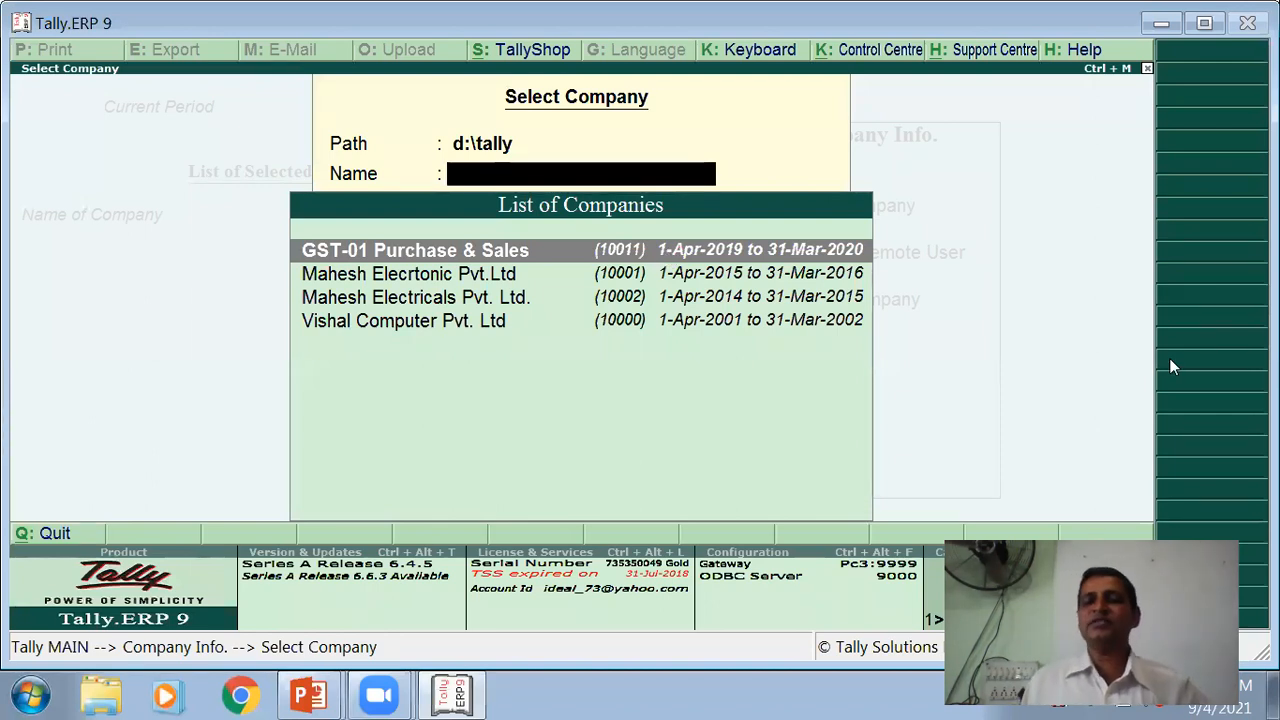
Step: Load the company GST-01 Purchase & Sales and open the Nos. unit from the UoM to UQC mapping list
key(Return)
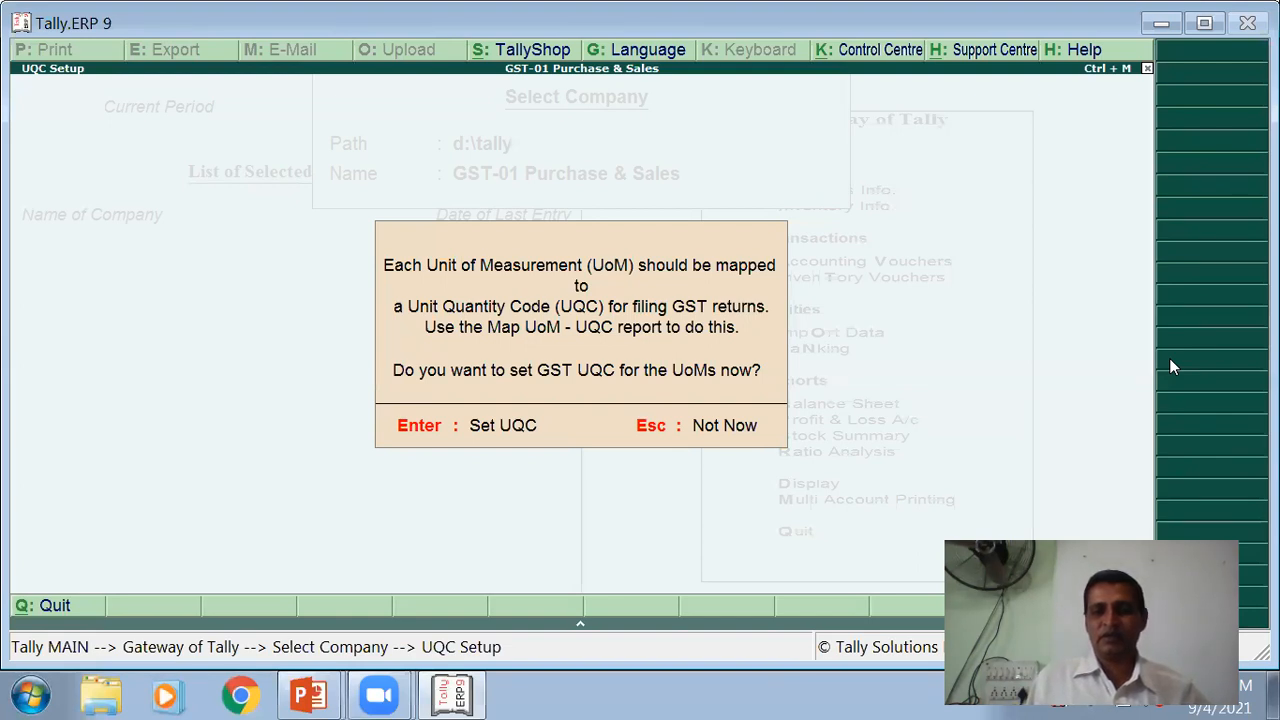
key(Return)
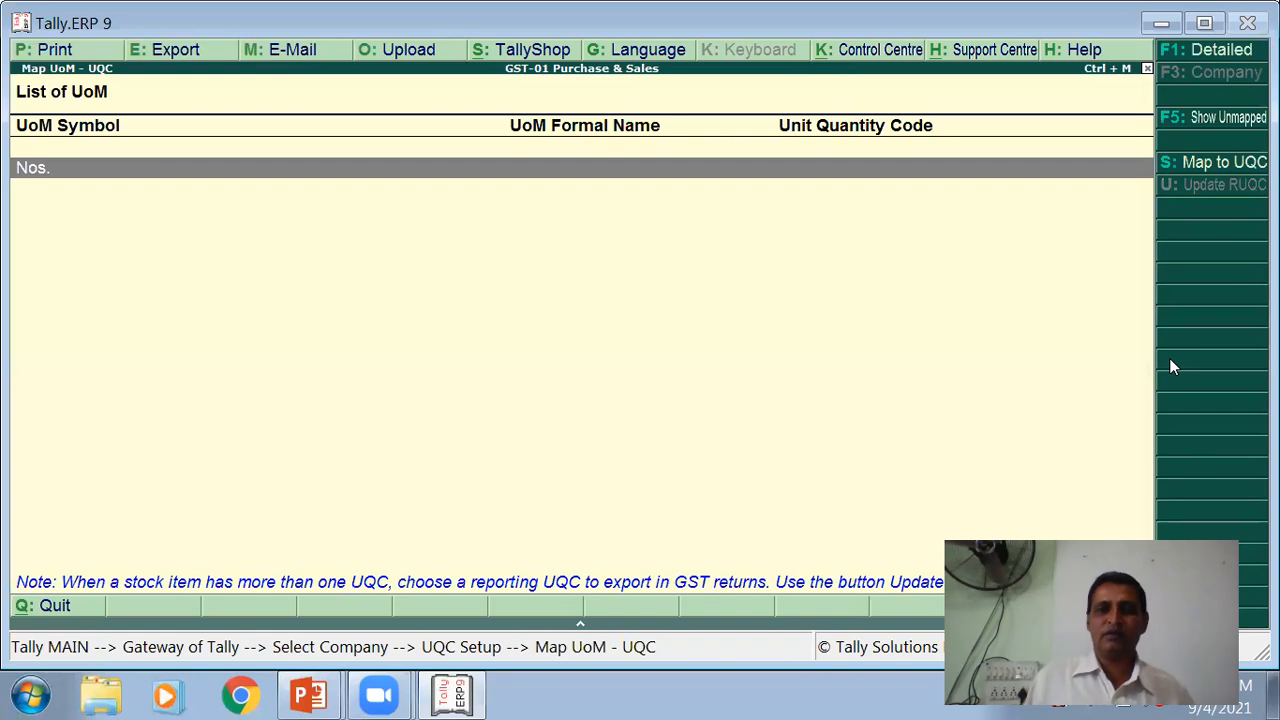
key(Return)
Step: Save the Nos. unit with Unit Quantity Code Not Applicable and 0 decimal places, and return to the Gateway of Tally
key(Return)
key(Return)
key(Return)
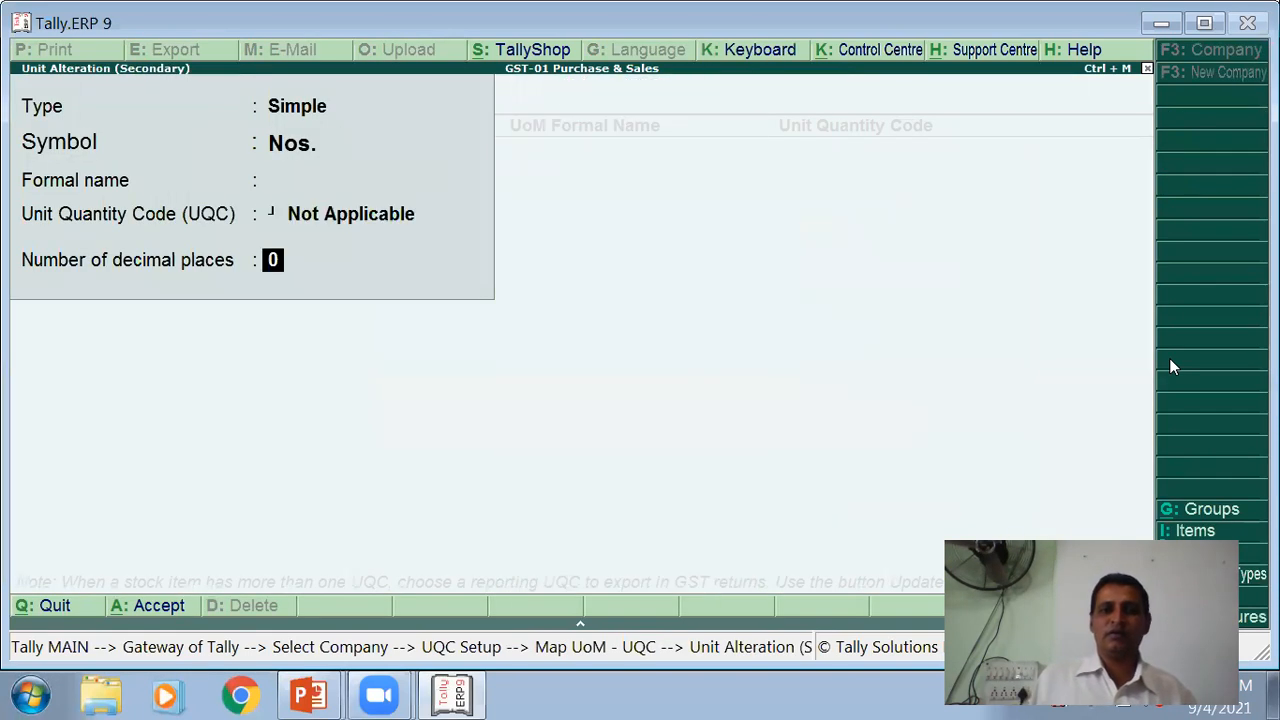
key(Return)
key(Return)
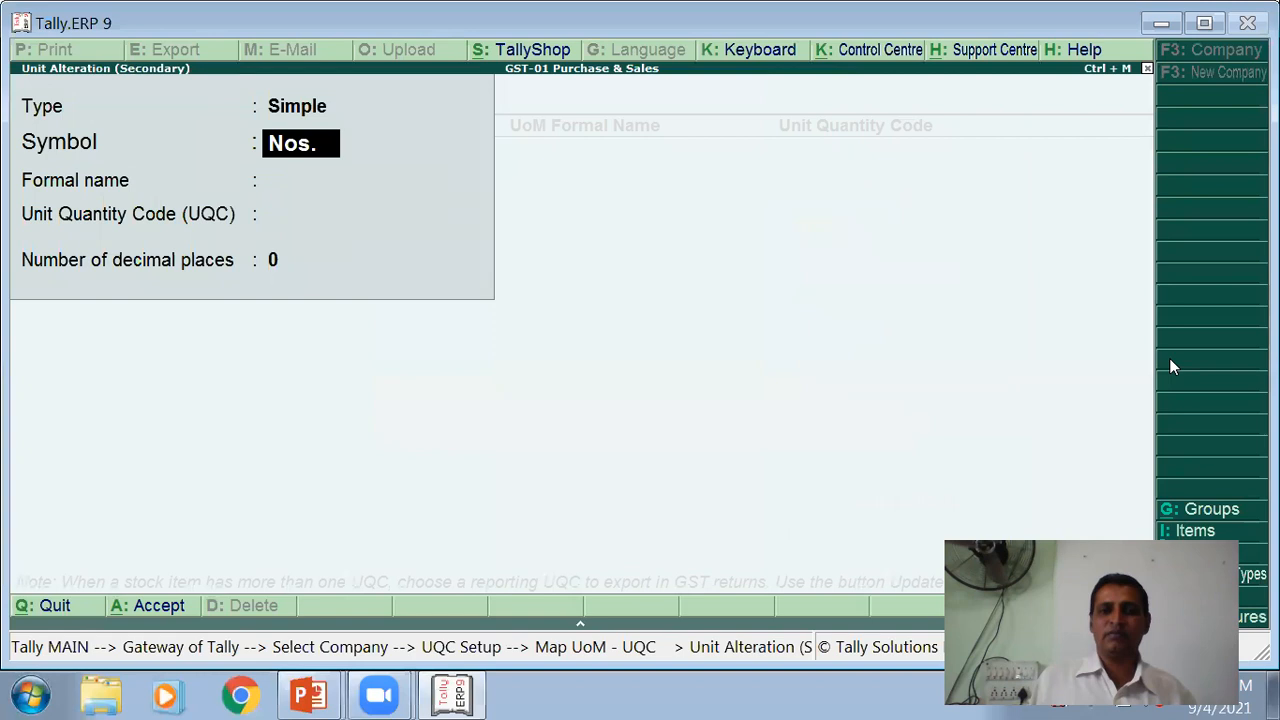
key(Return)
key(Return)
key(Return)
key(Return)
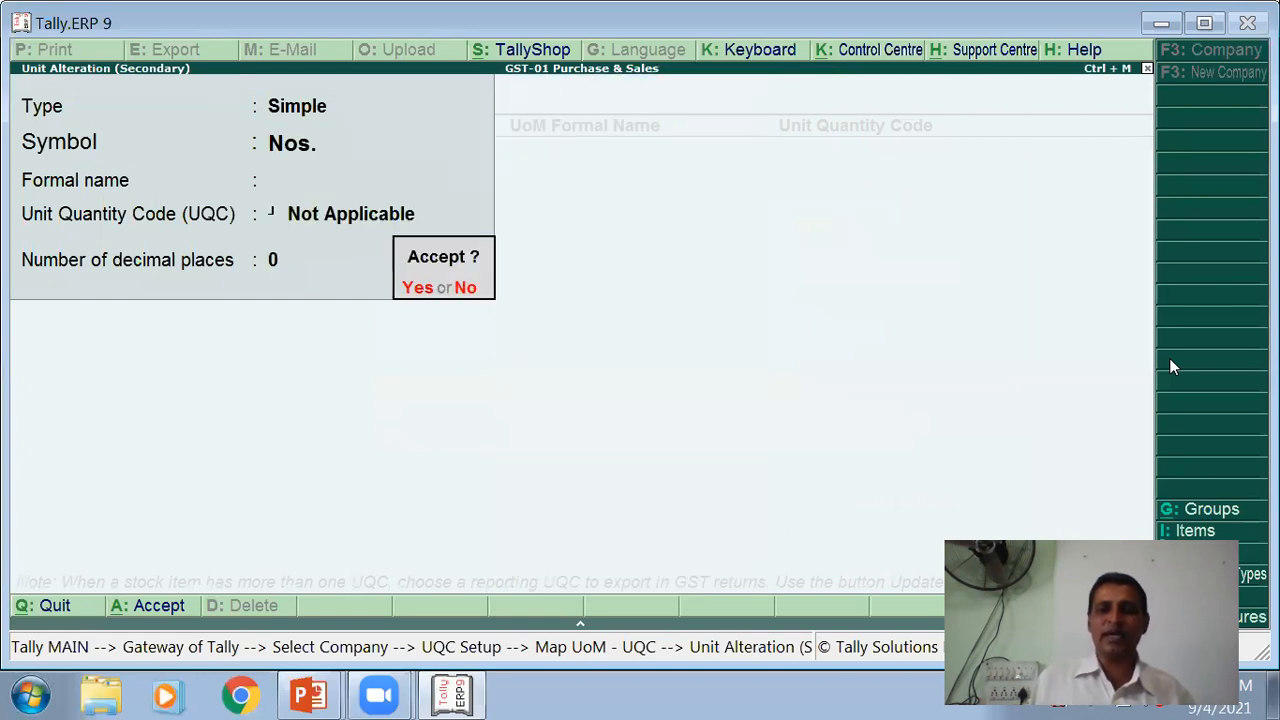
key(Return)
key(Escape)
key(Escape)
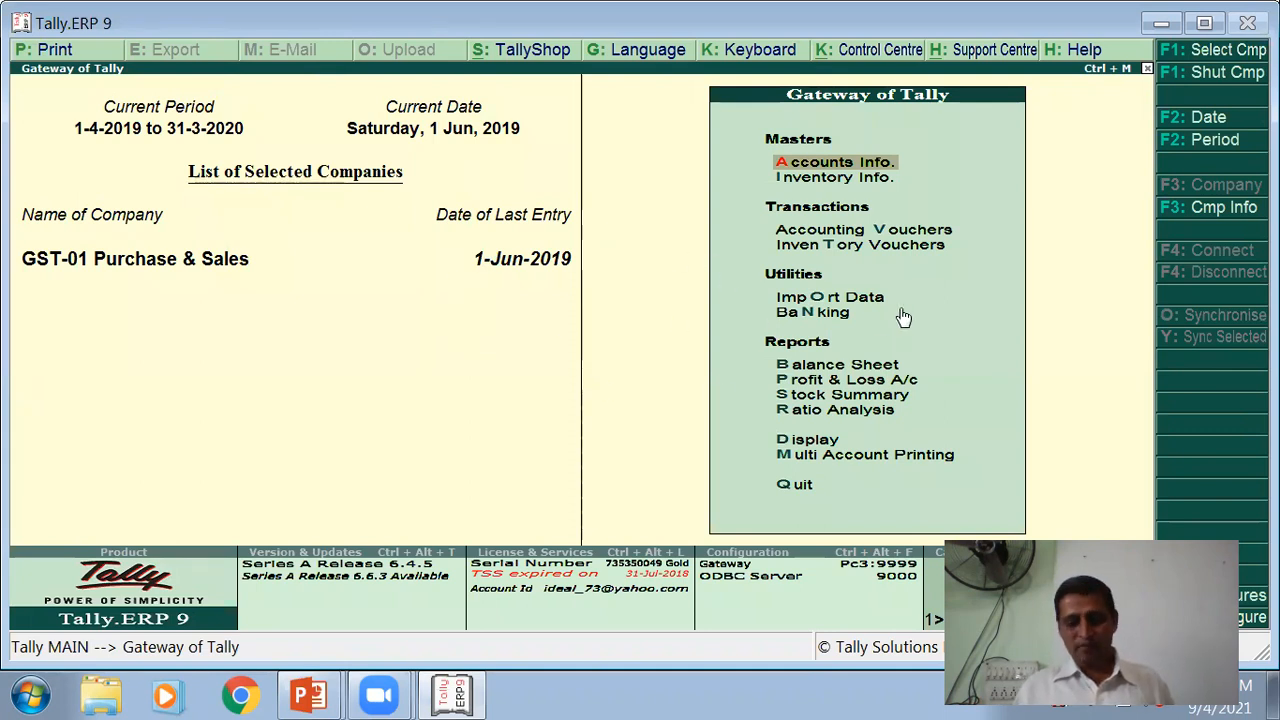
Step: View the Balance Sheet in detail, check the Sundry Debtors, Sundry Creditors and Duties & Taxes groups, and close the report
key(b)
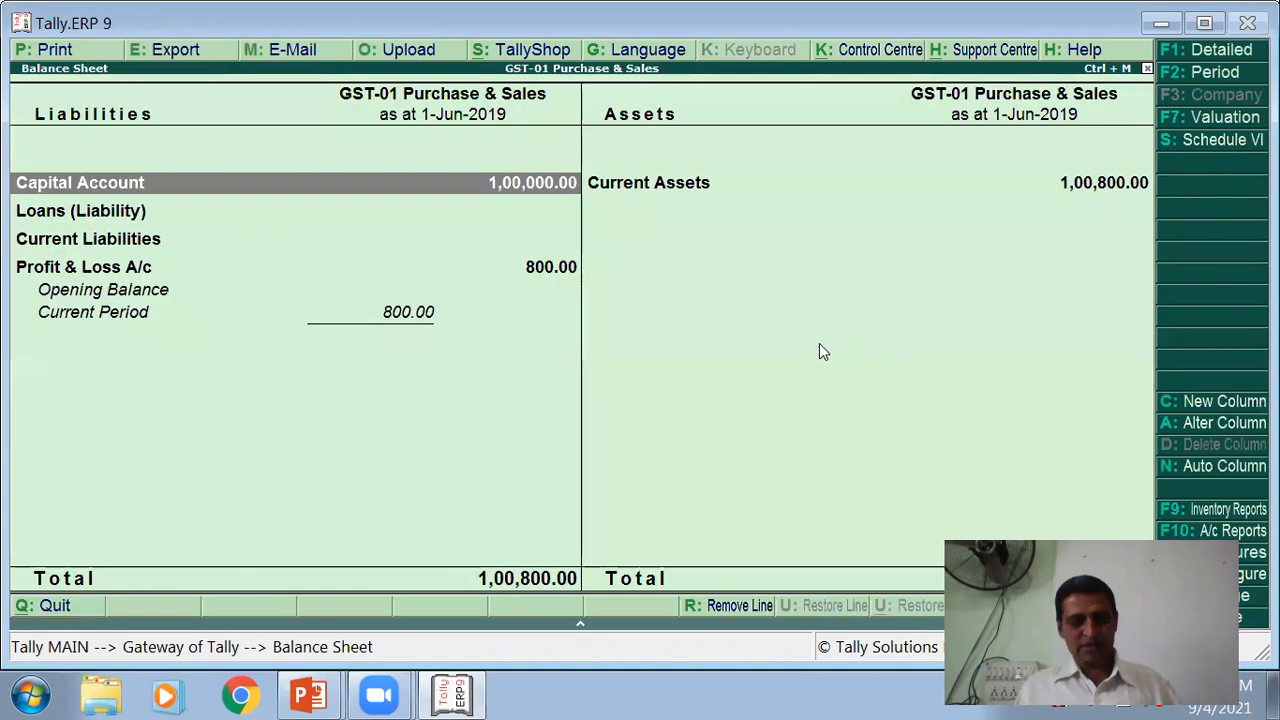
key(alt+F1)
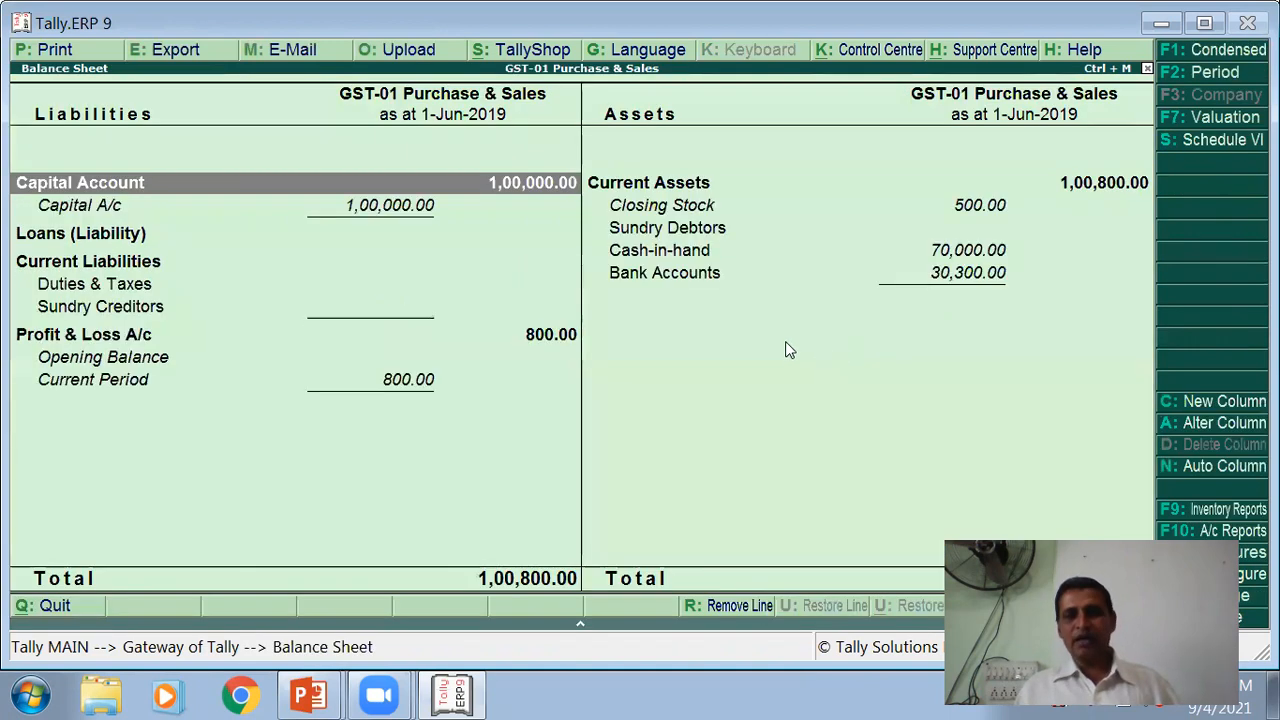
click(675, 236)
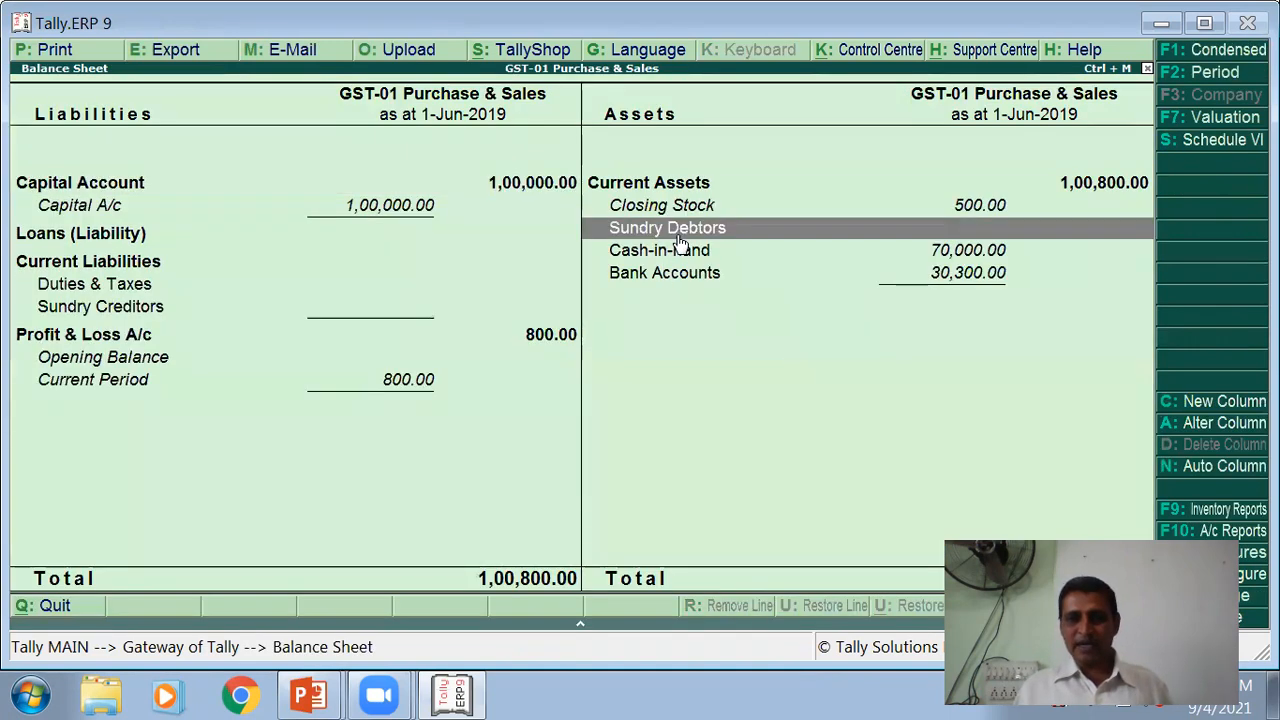
click(101, 313)
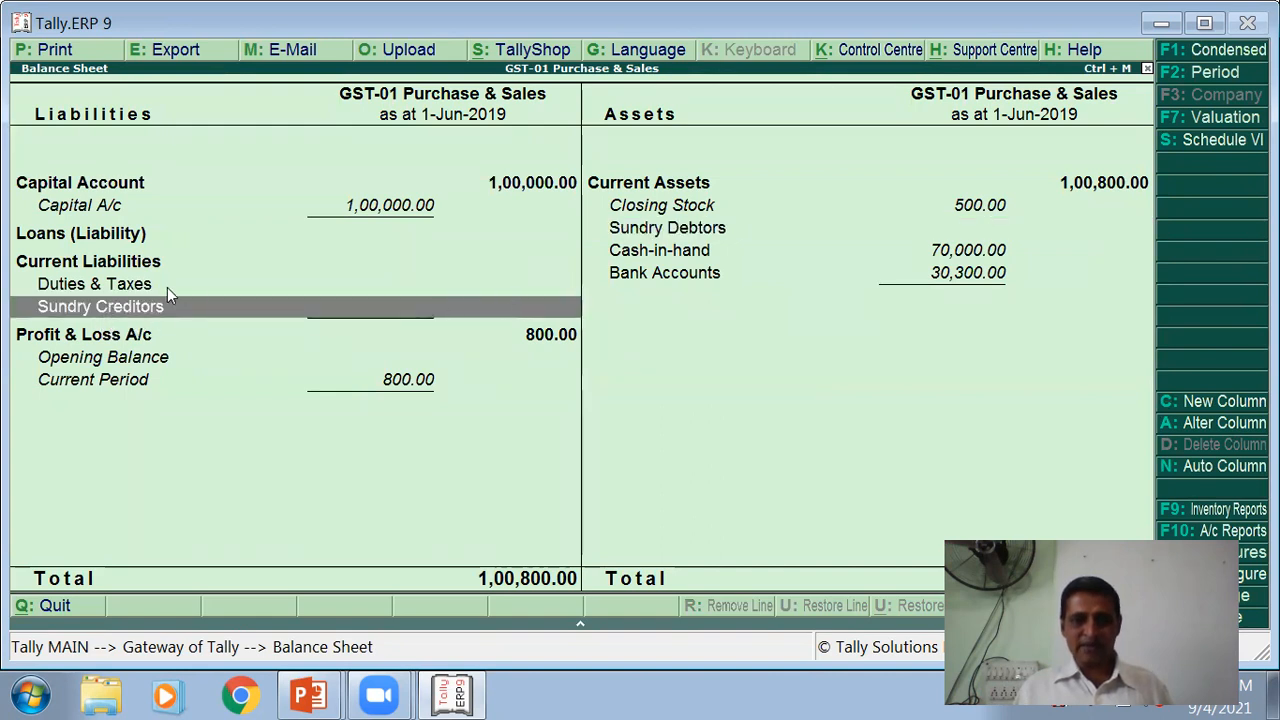
click(116, 288)
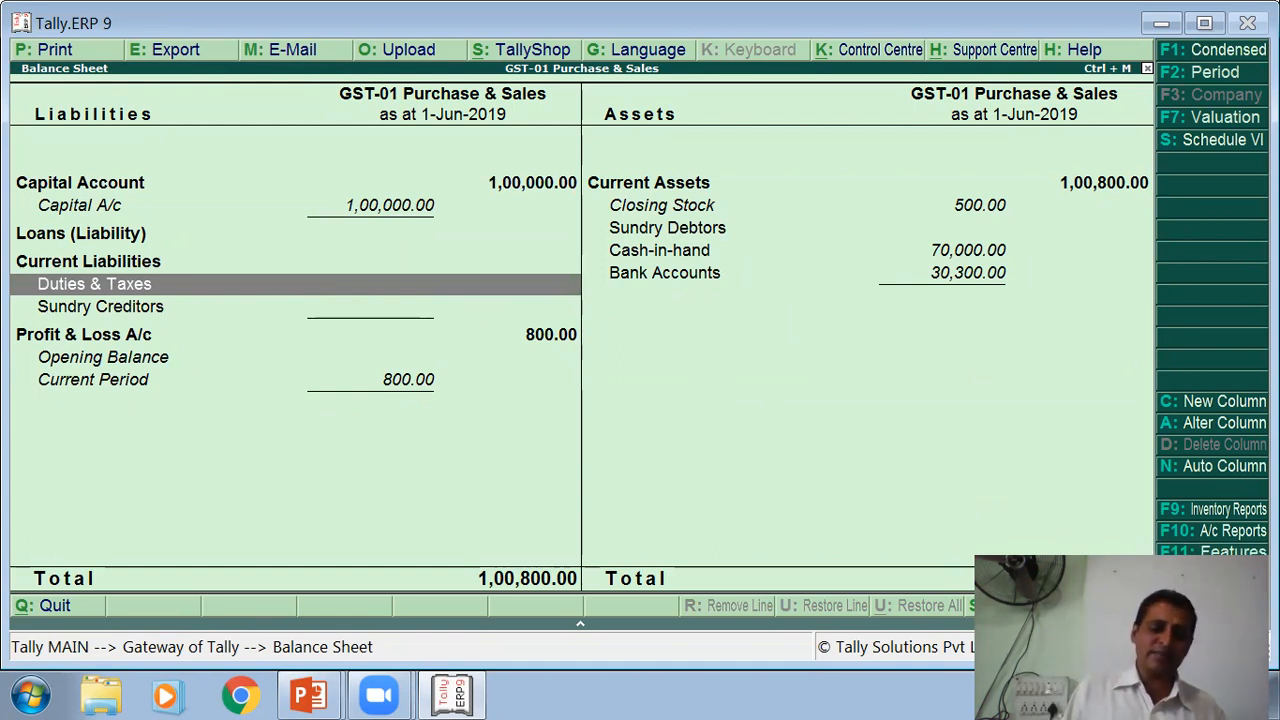
key(Escape)
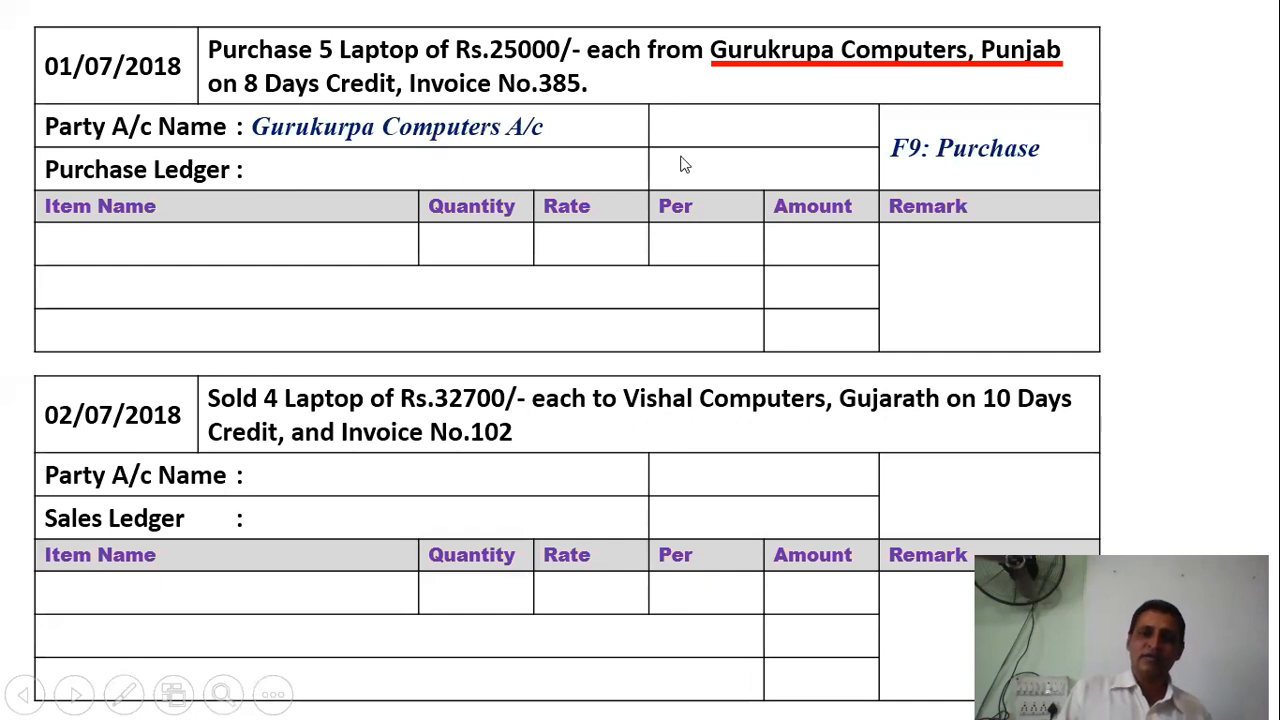
click(354, 187)
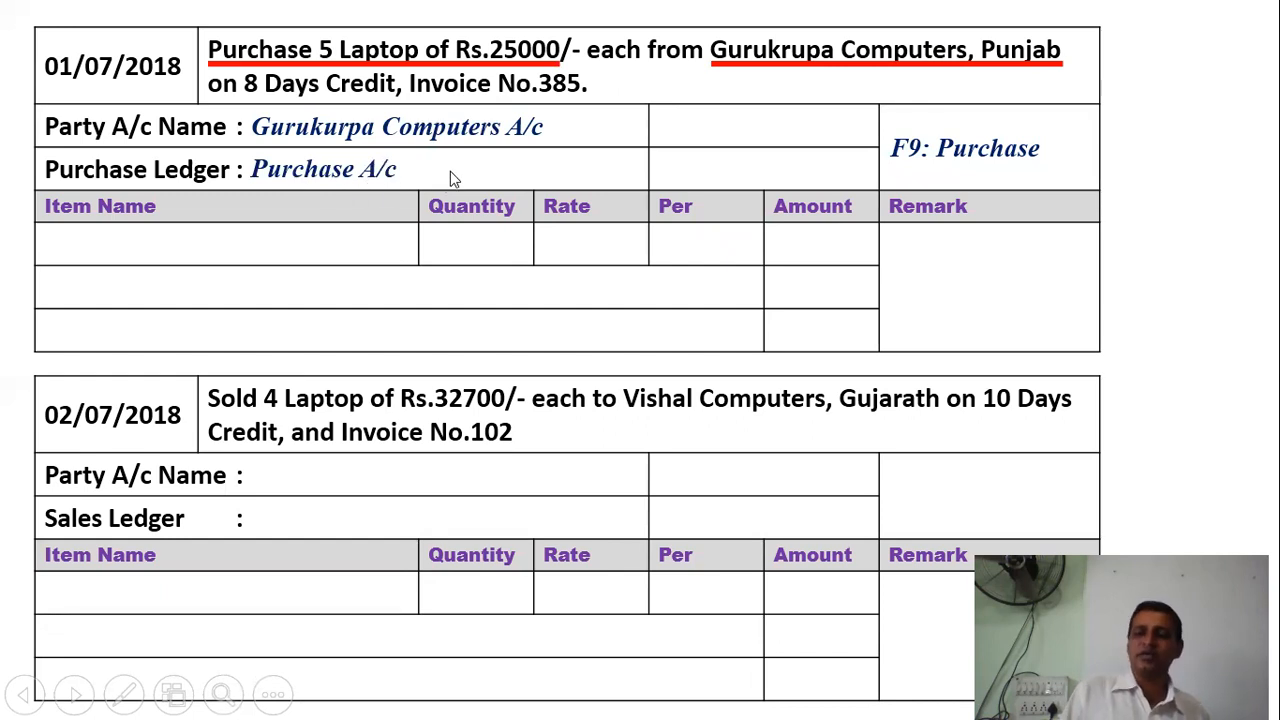
click(502, 186)
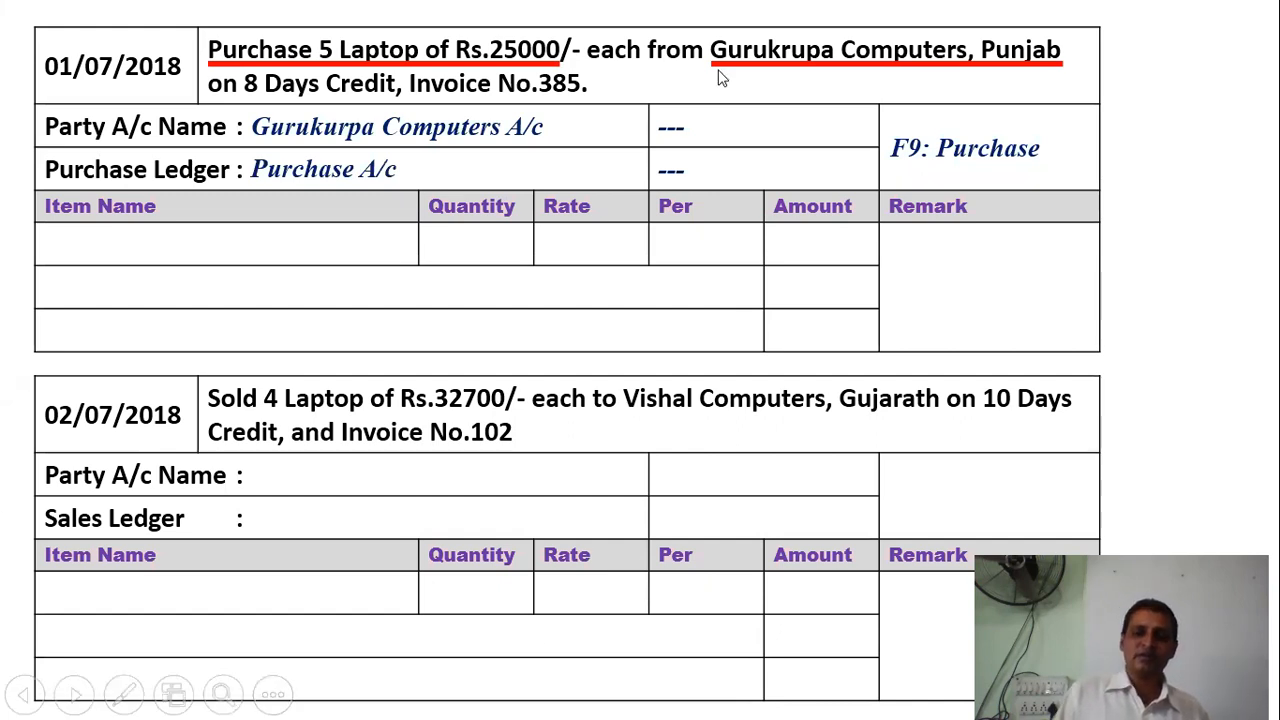
click(165, 263)
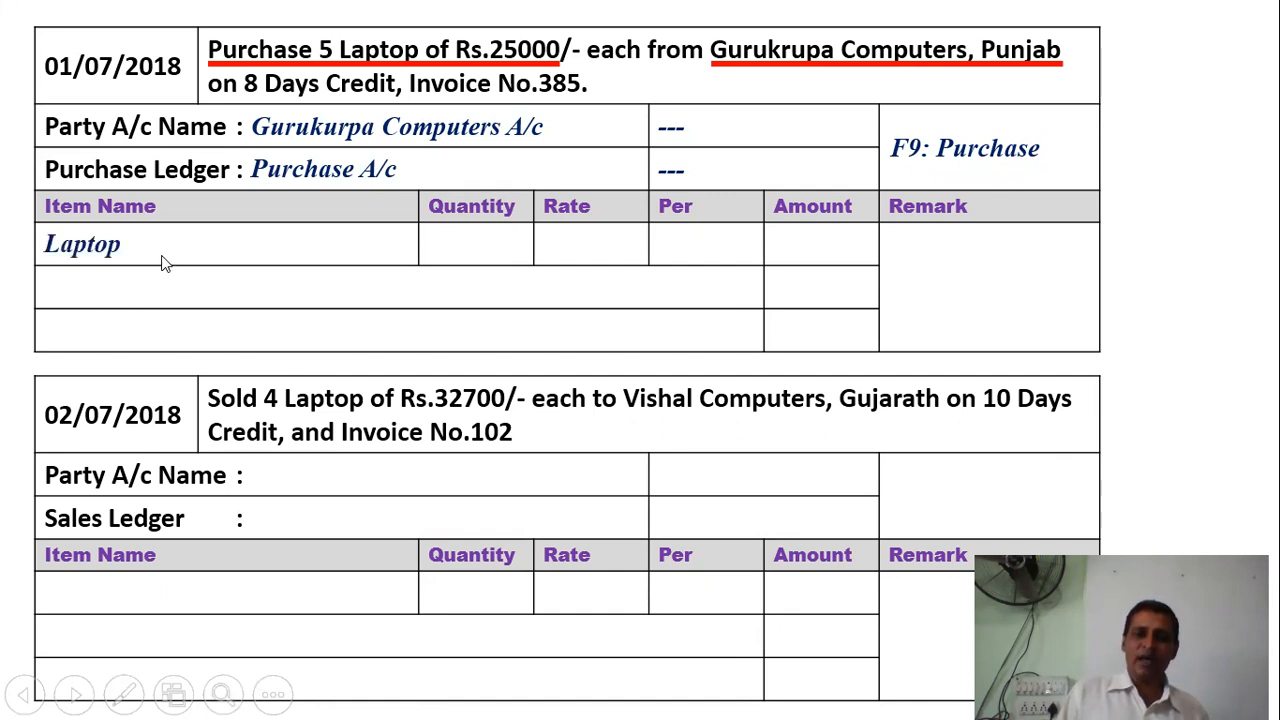
click(465, 257)
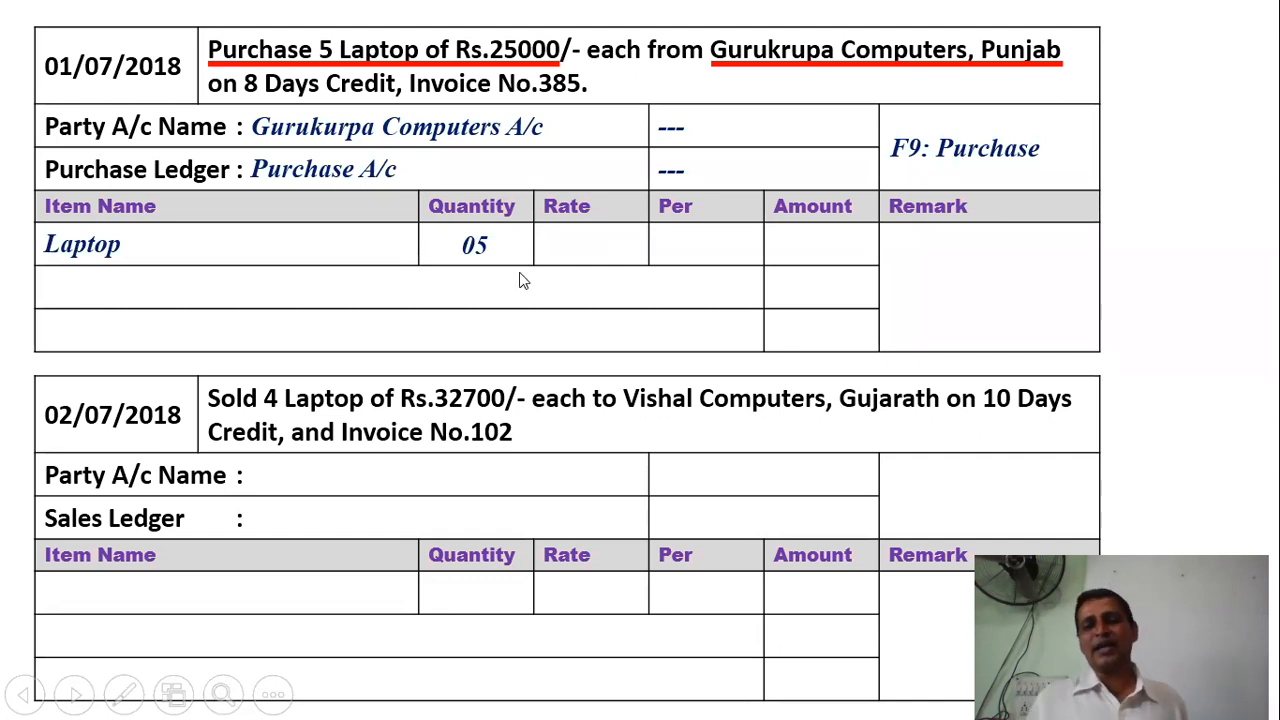
click(570, 310)
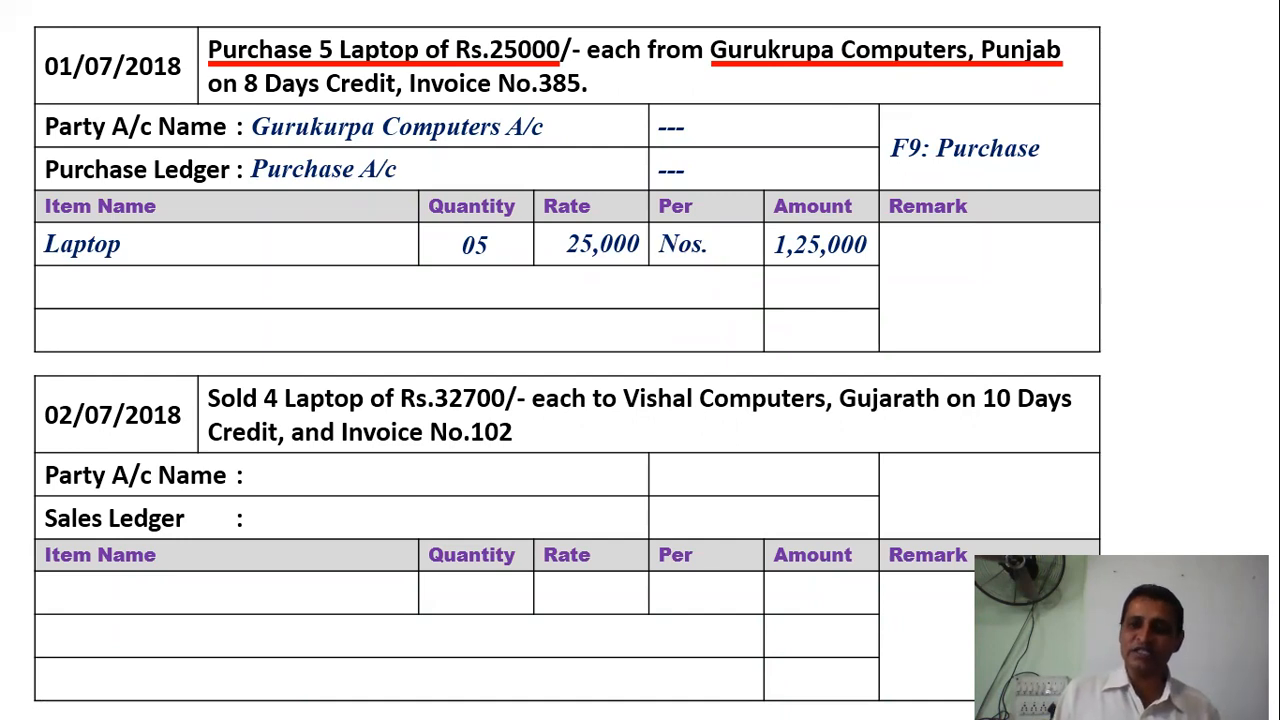
key(Right)
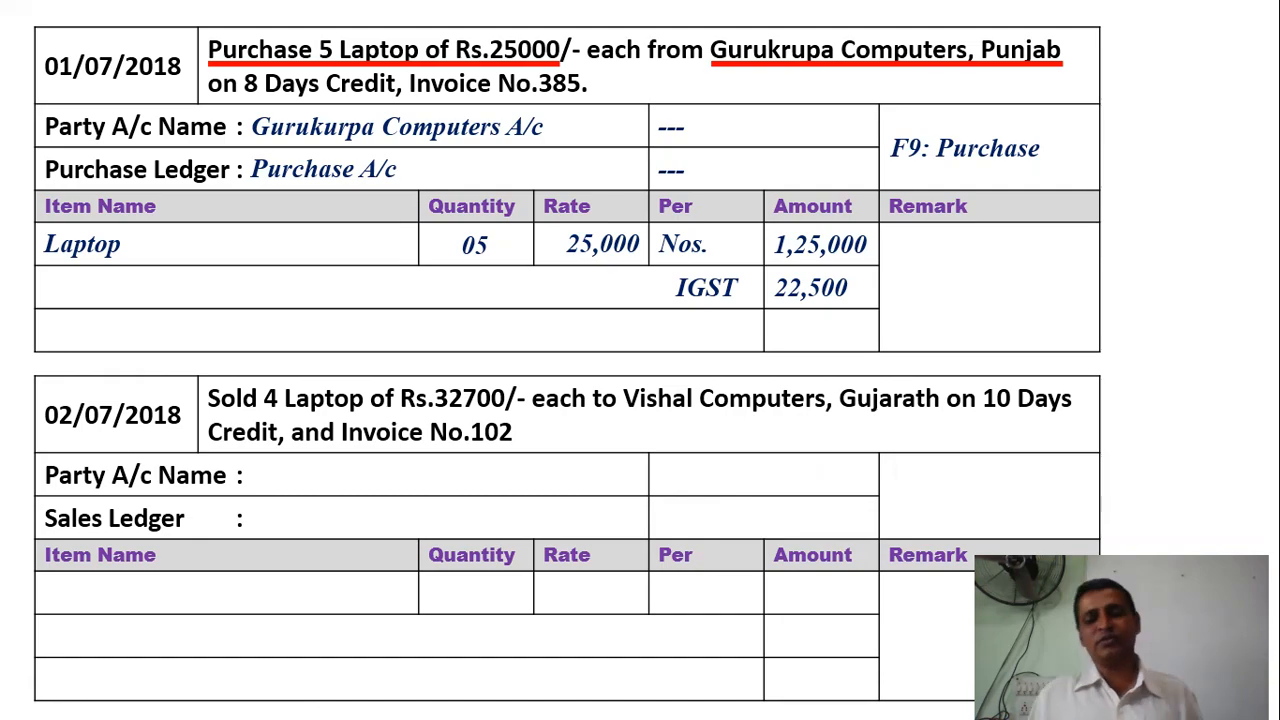
Step: Switch to Tally.ERP 9 and start a Purchase accounting voucher dated 1-Jul-2019
key(alt+Tab)
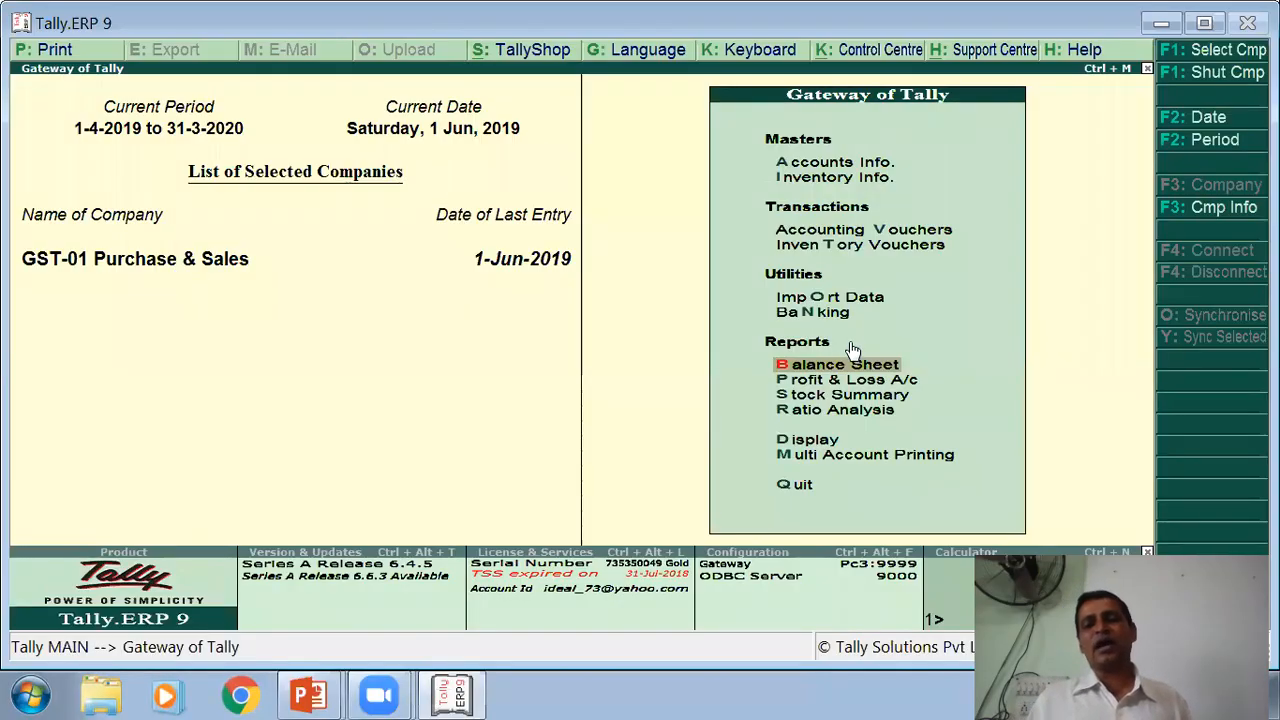
key(v)
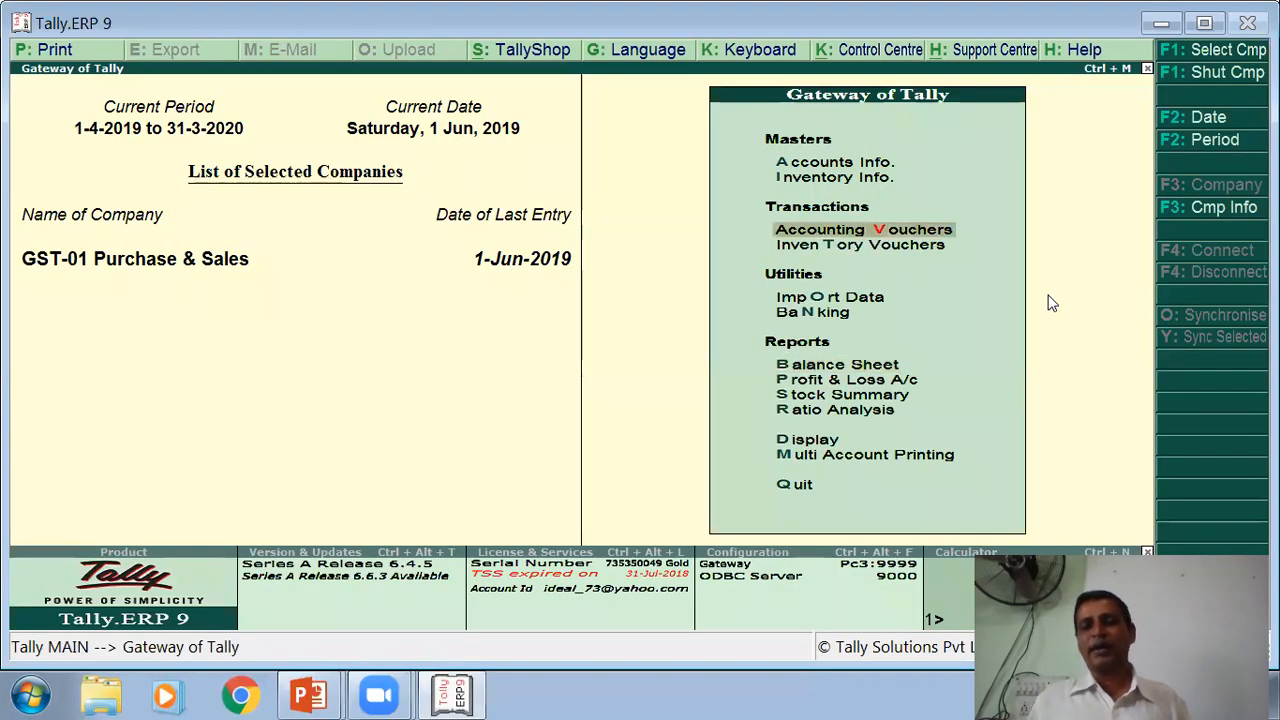
key(Return)
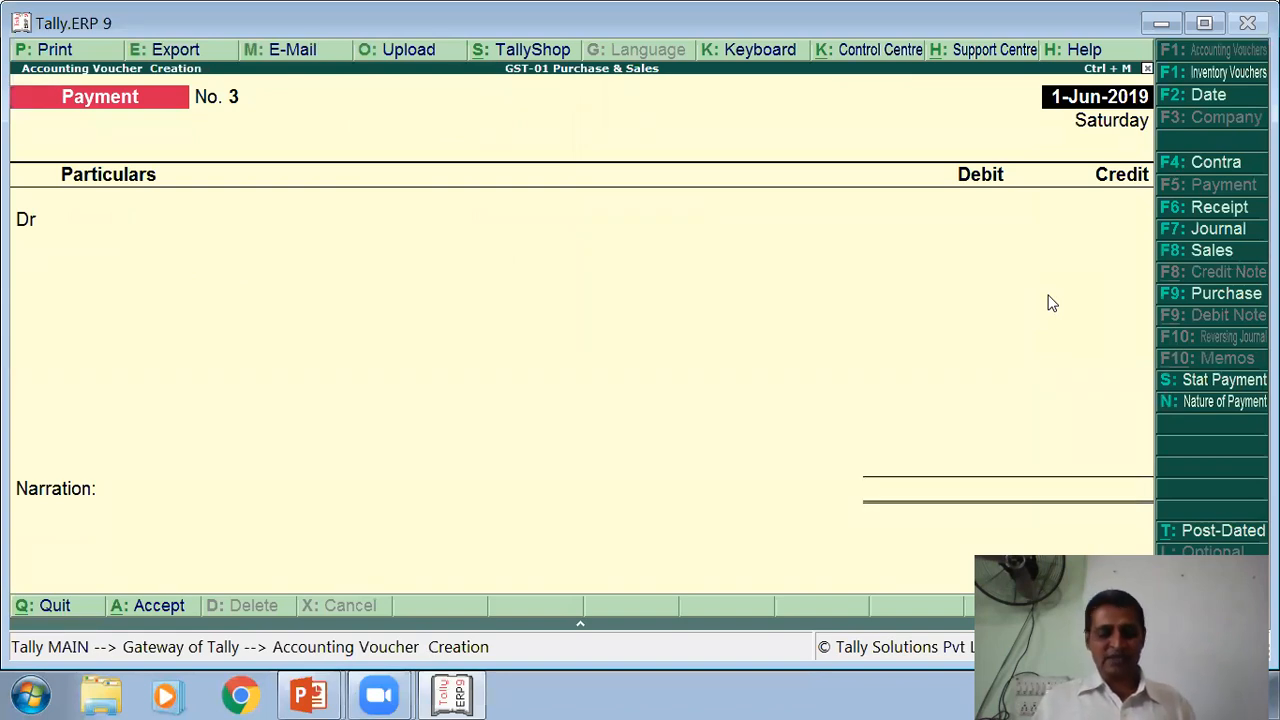
key(F2)
text(1/7)
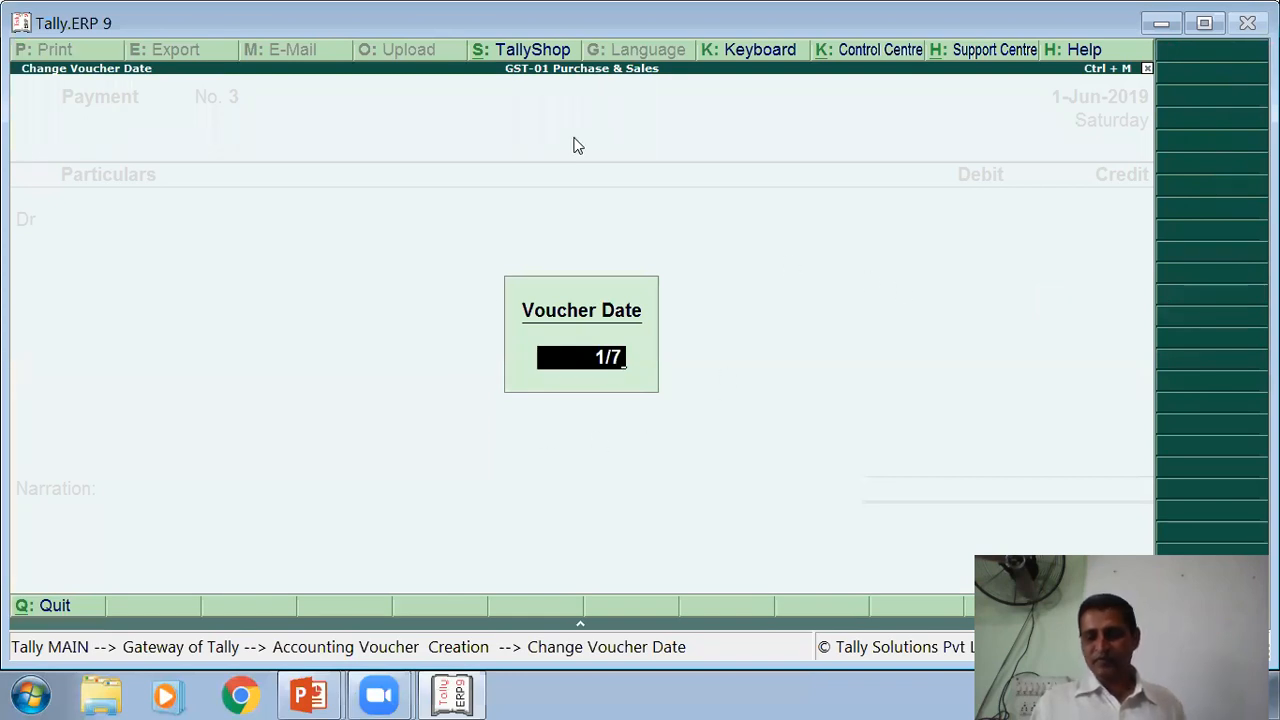
key(Return)
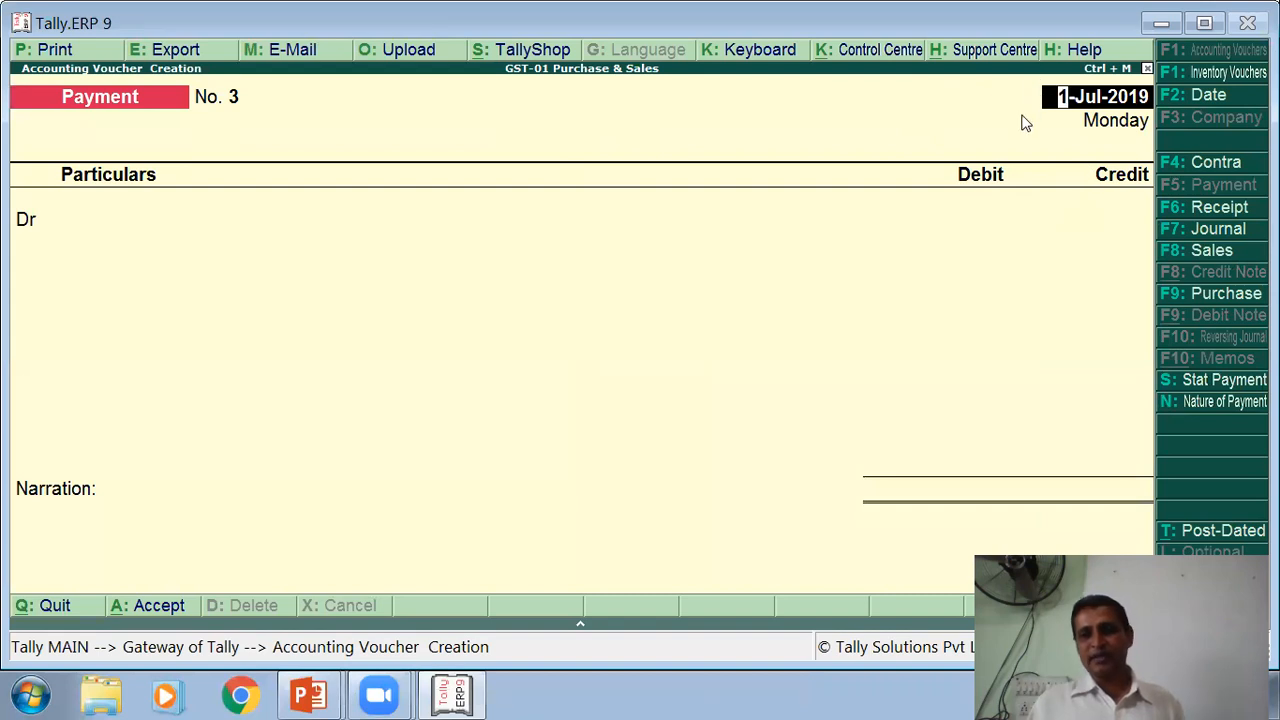
click(1188, 296)
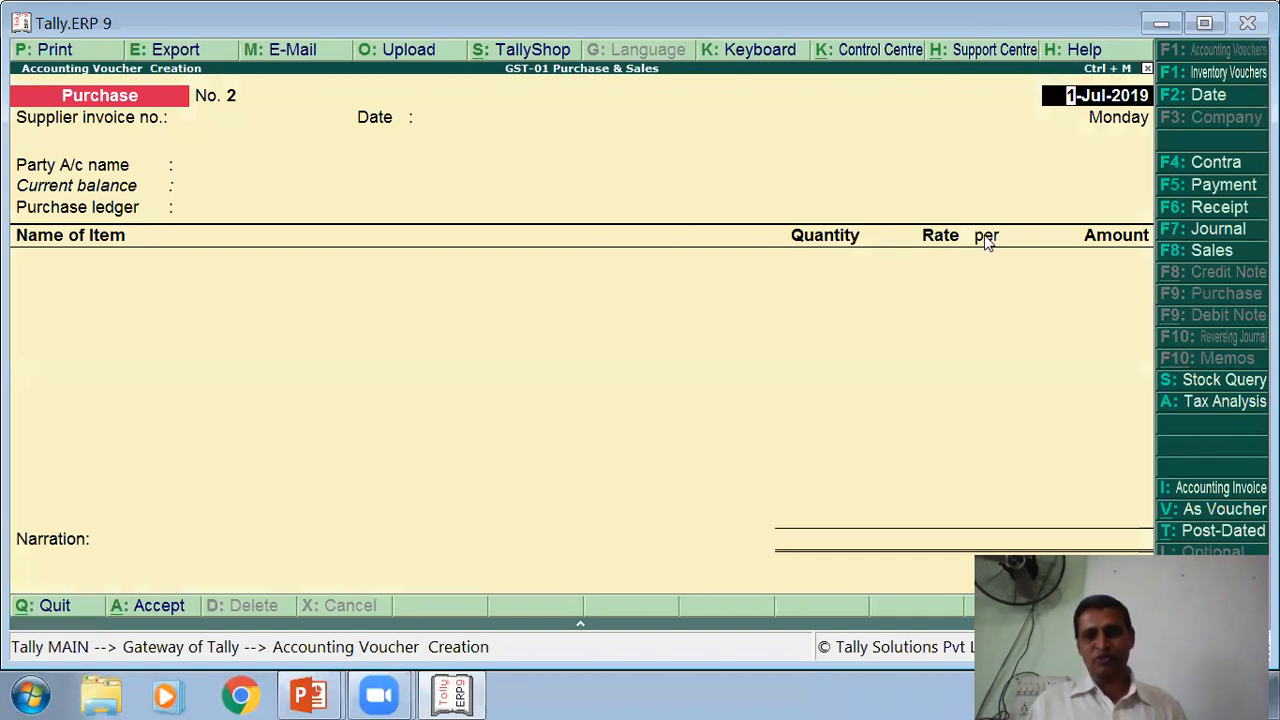
Step: Check the invoice number on the exercise slide, and enter supplier invoice number 385 dated 1-Jul-2019 in the purchase voucher
key(Return)
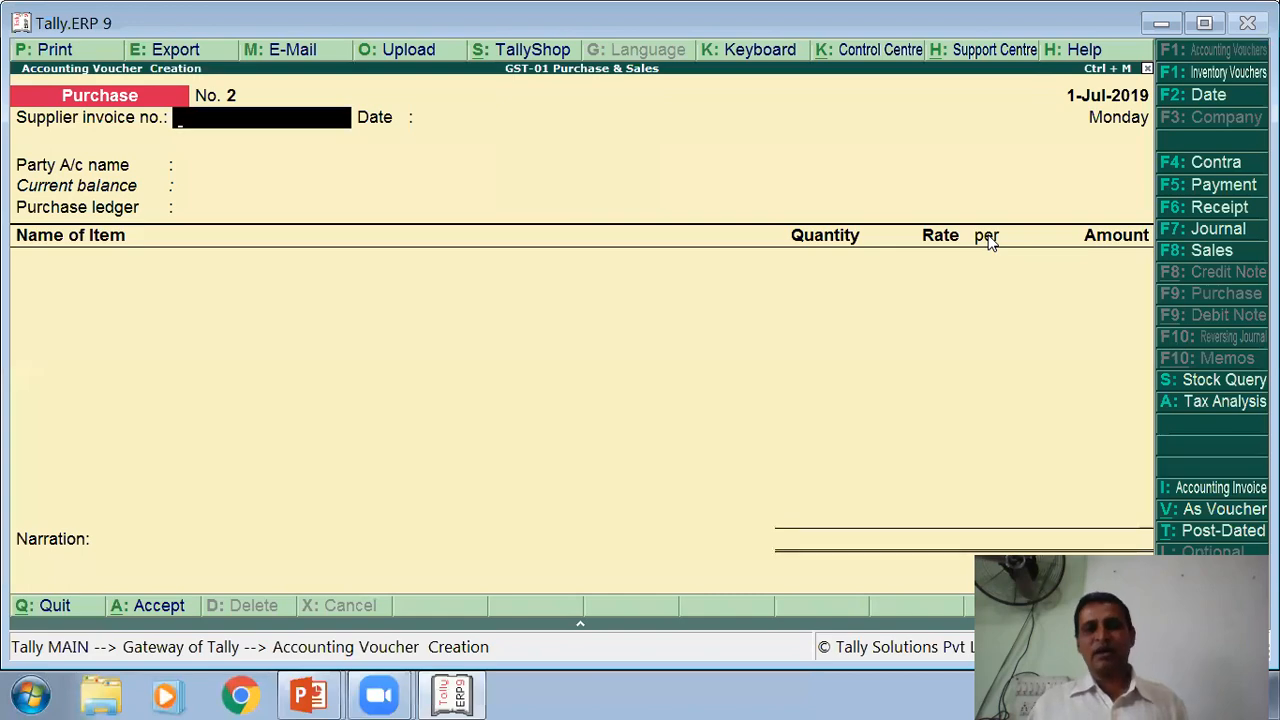
key(alt+Tab)
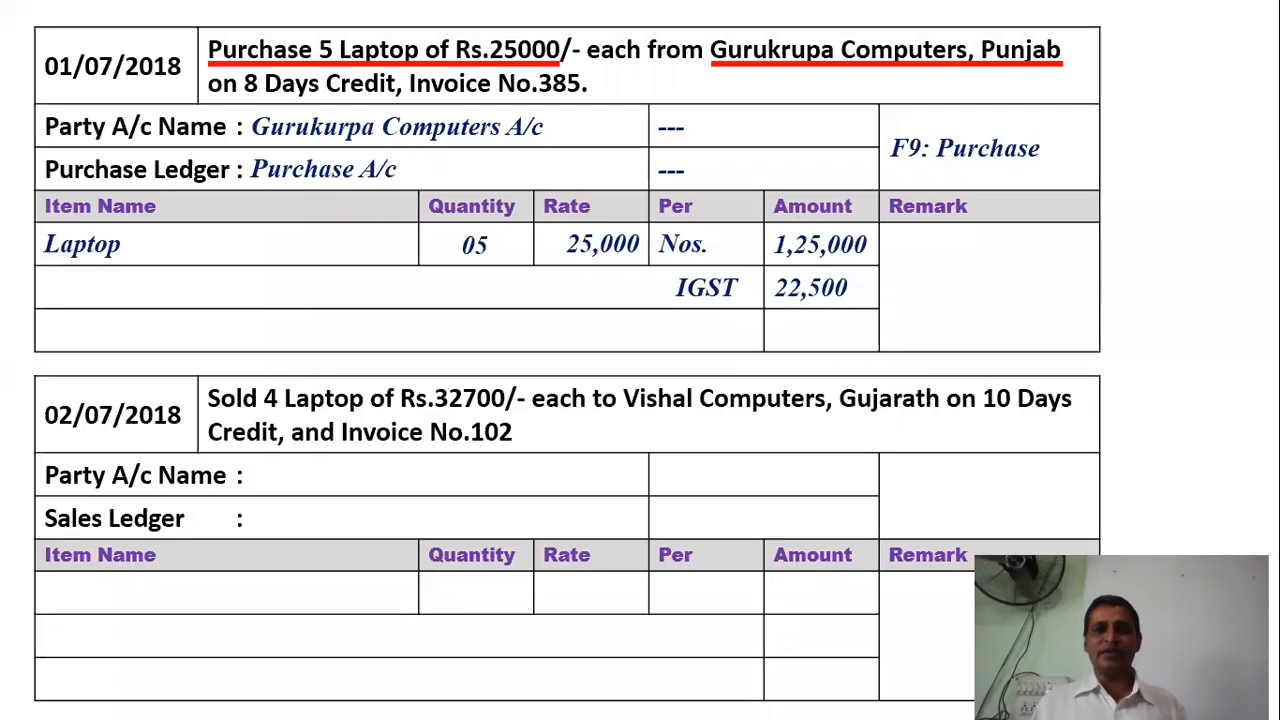
key(alt+Tab)
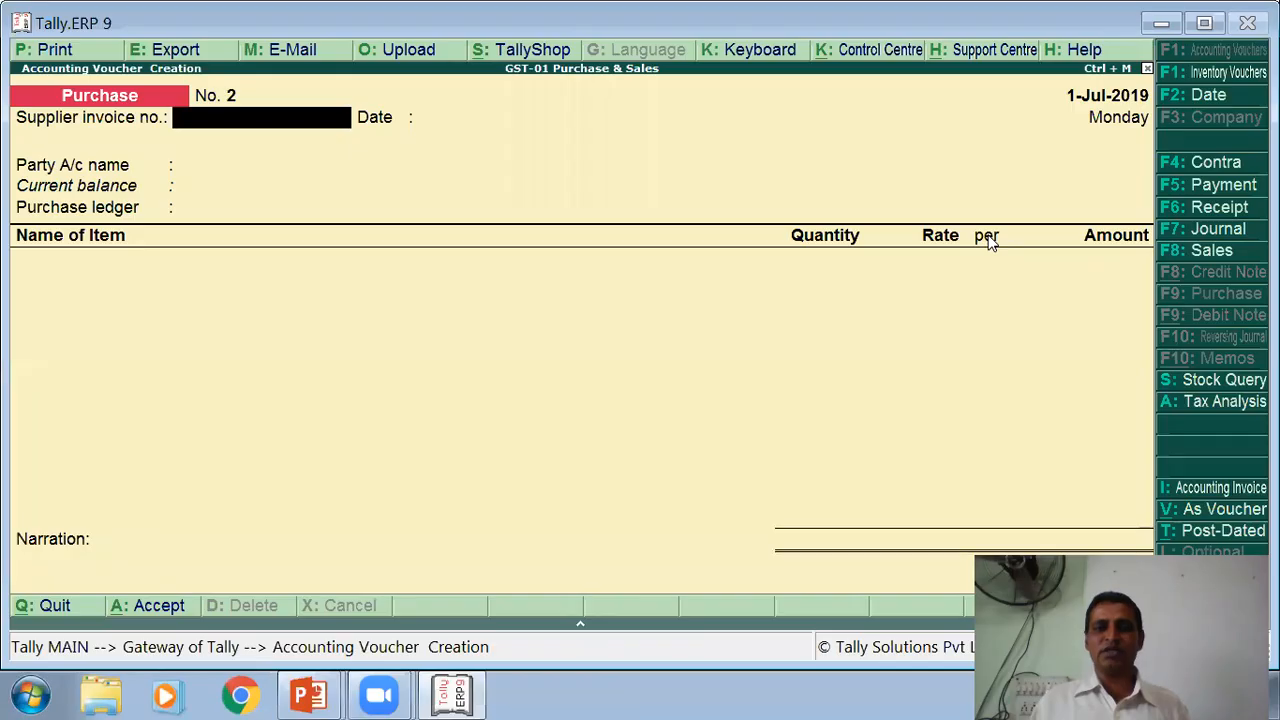
text(385)
key(Return)
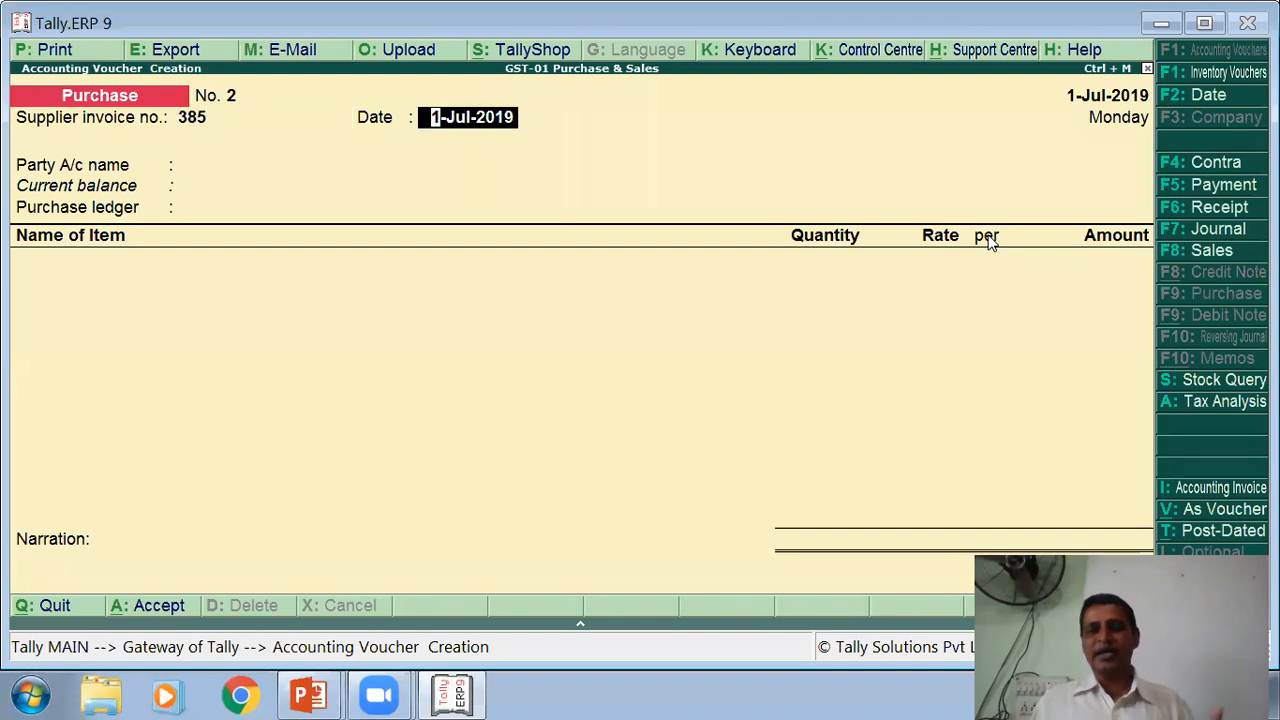
key(Return)
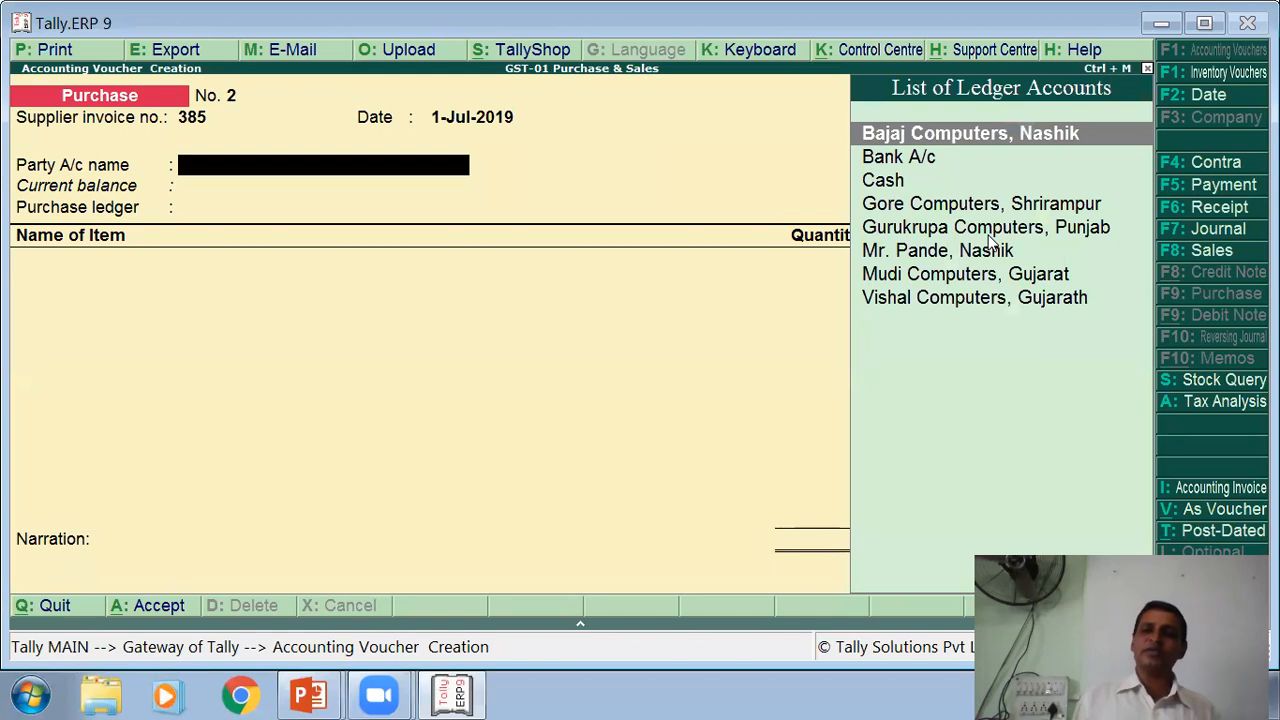
Step: Set the party account to Gurukrupa Computers, Punjab with its default supplier details, and the purchase ledger to Purchase A/c
click(1024, 237)
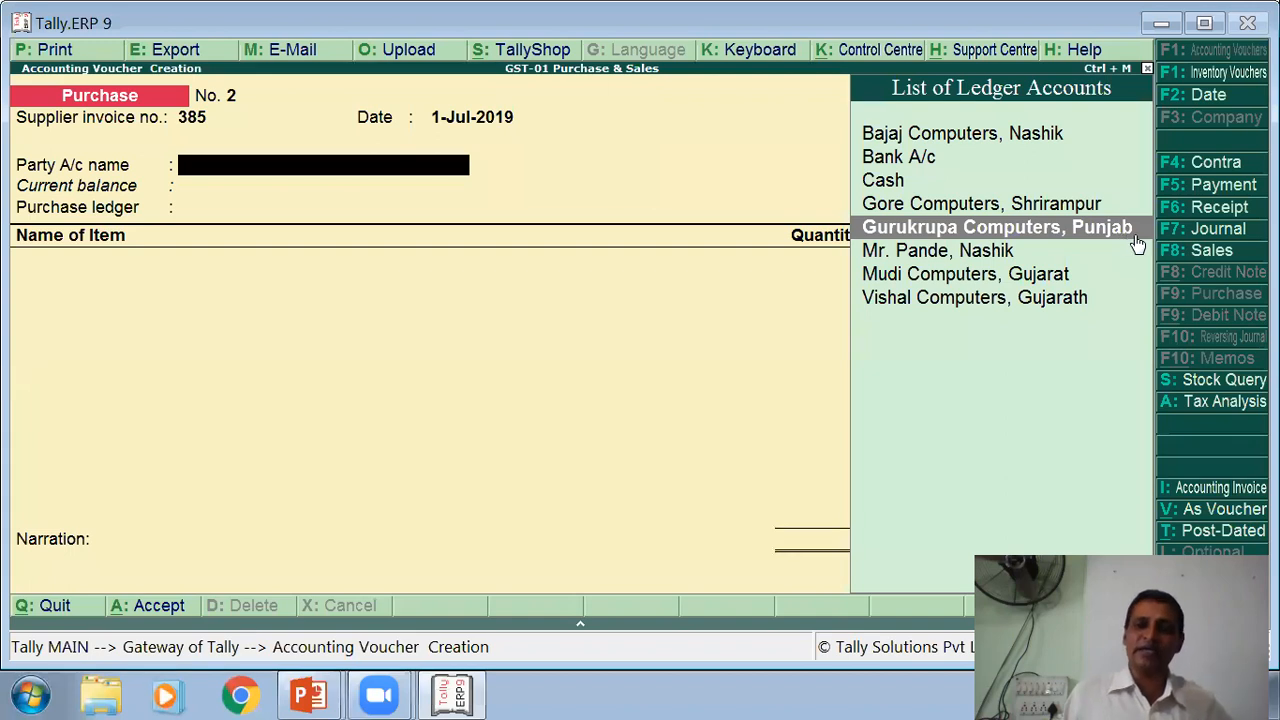
key(Return)
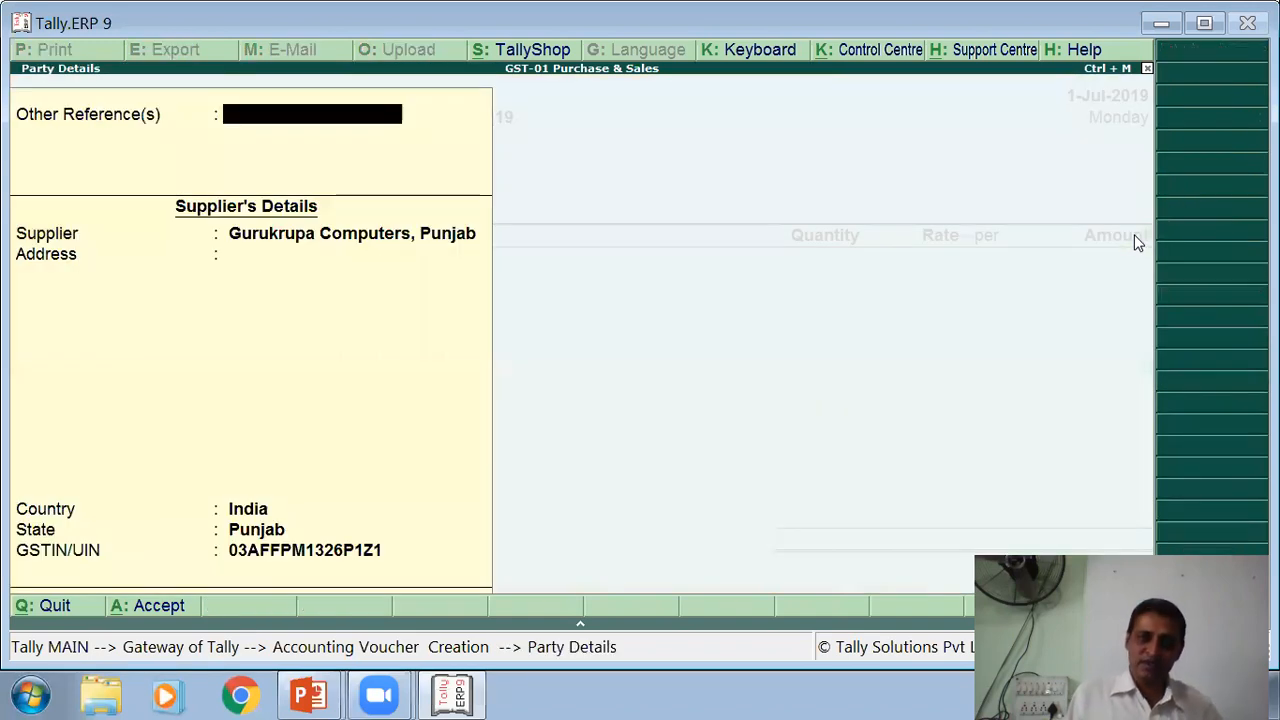
key(Return)
key(Return)
key(Return)
key(Return)
key(Return)
key(Return)
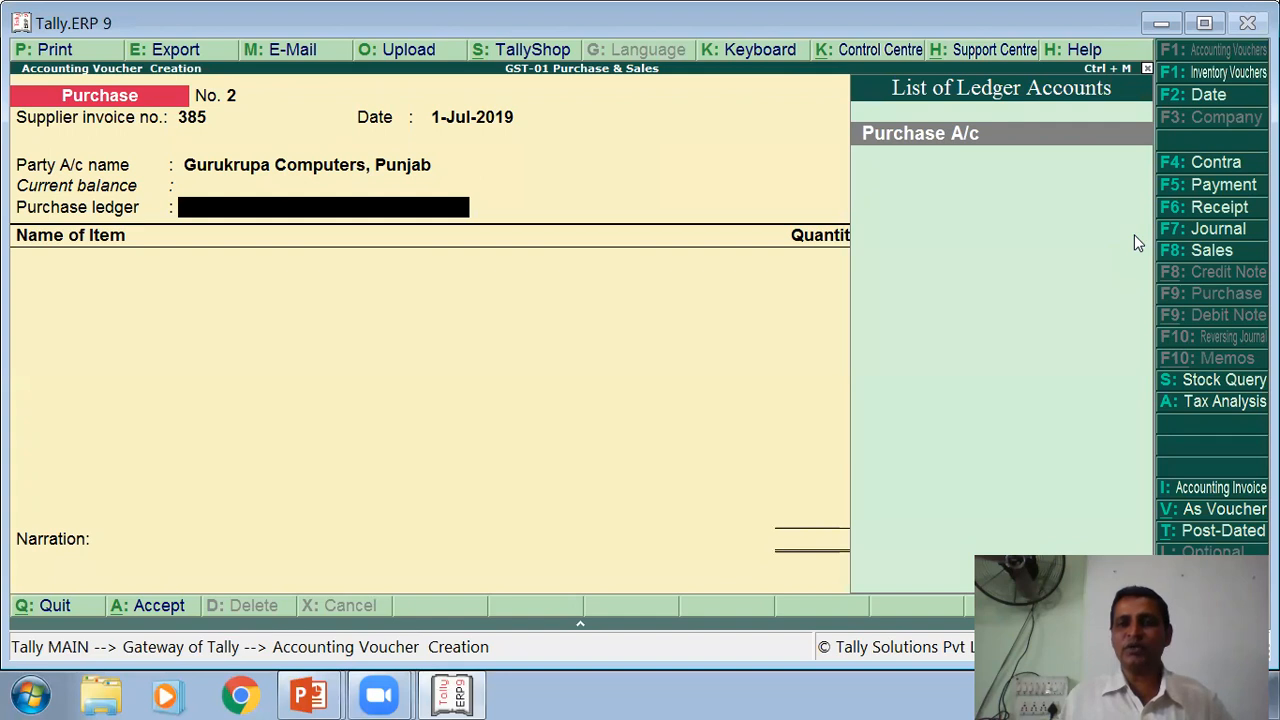
key(Return)
key(Return)
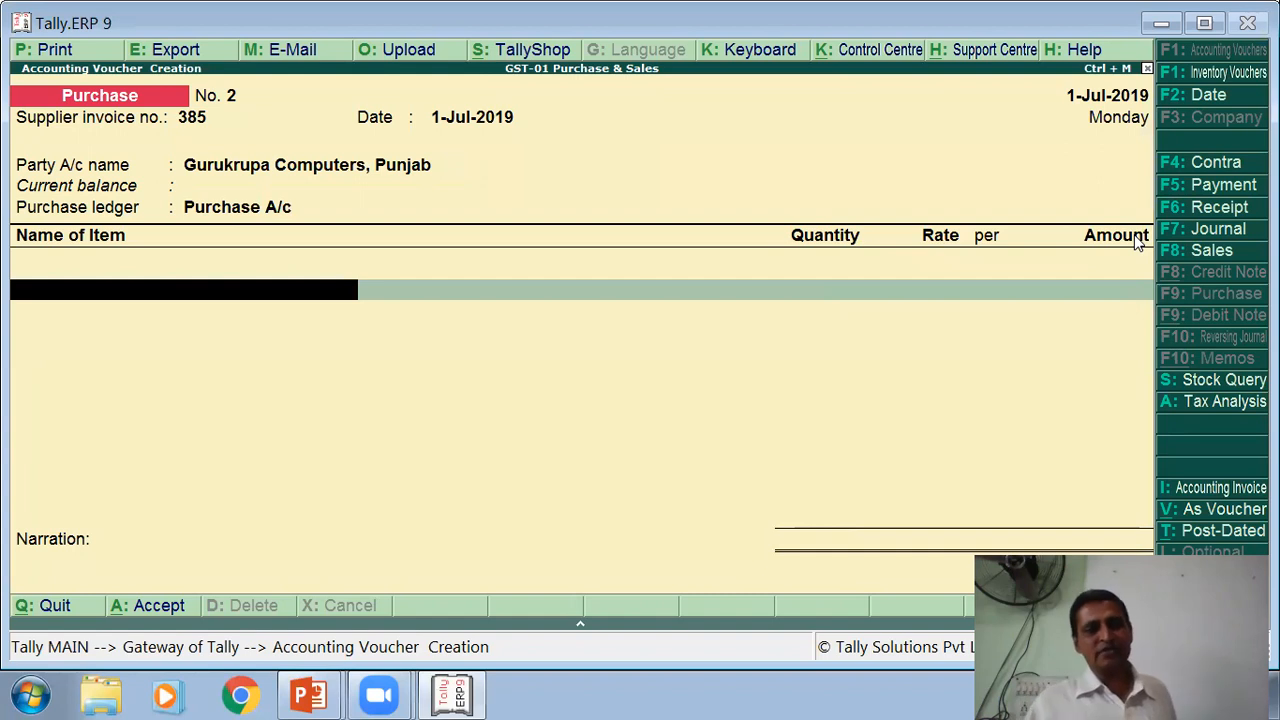
Step: Add 5 Nos. of the Laptop item at a rate of 25,000 per Nos. and end the item list
text(L)
key(Return)
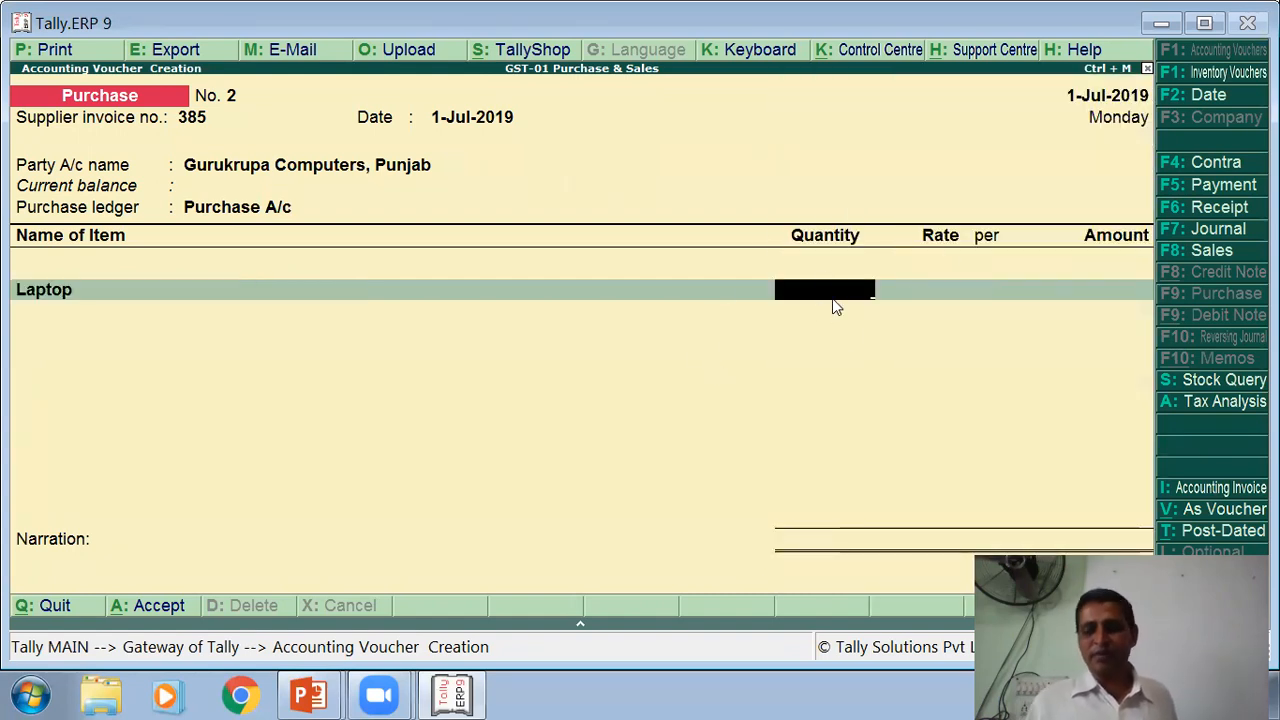
text(5)
key(Return)
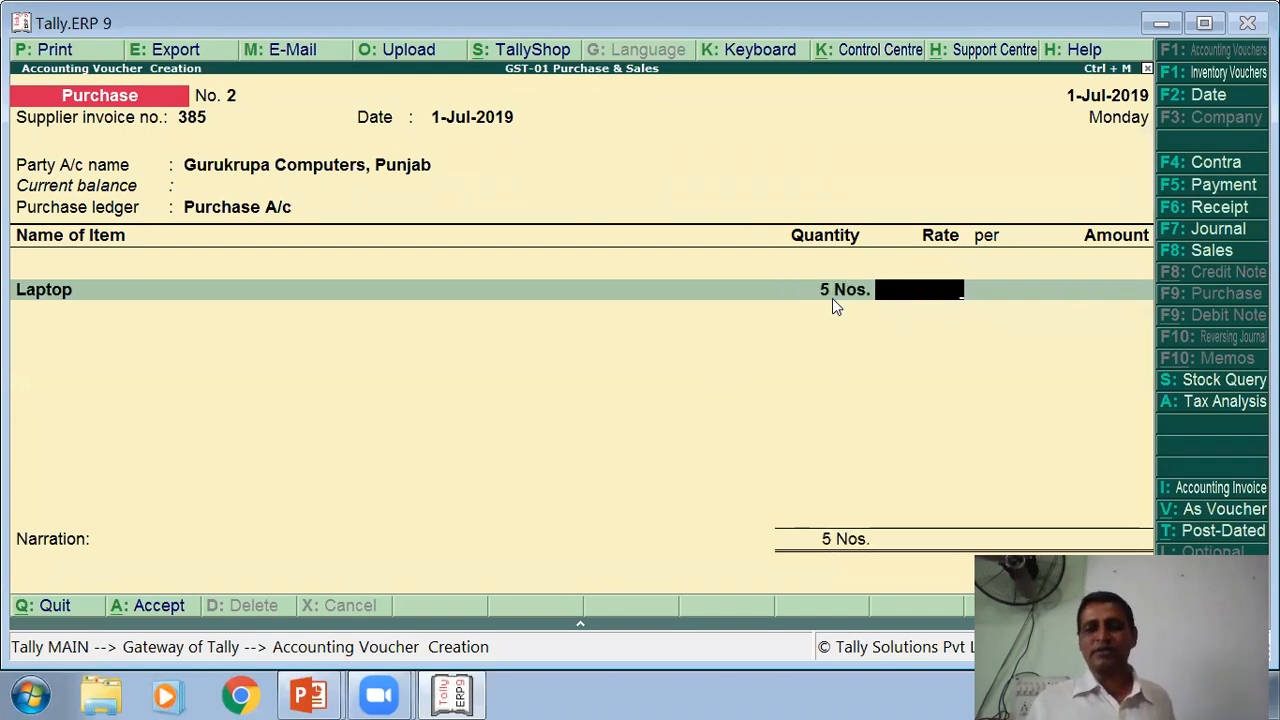
text(25,000)
key(Return)
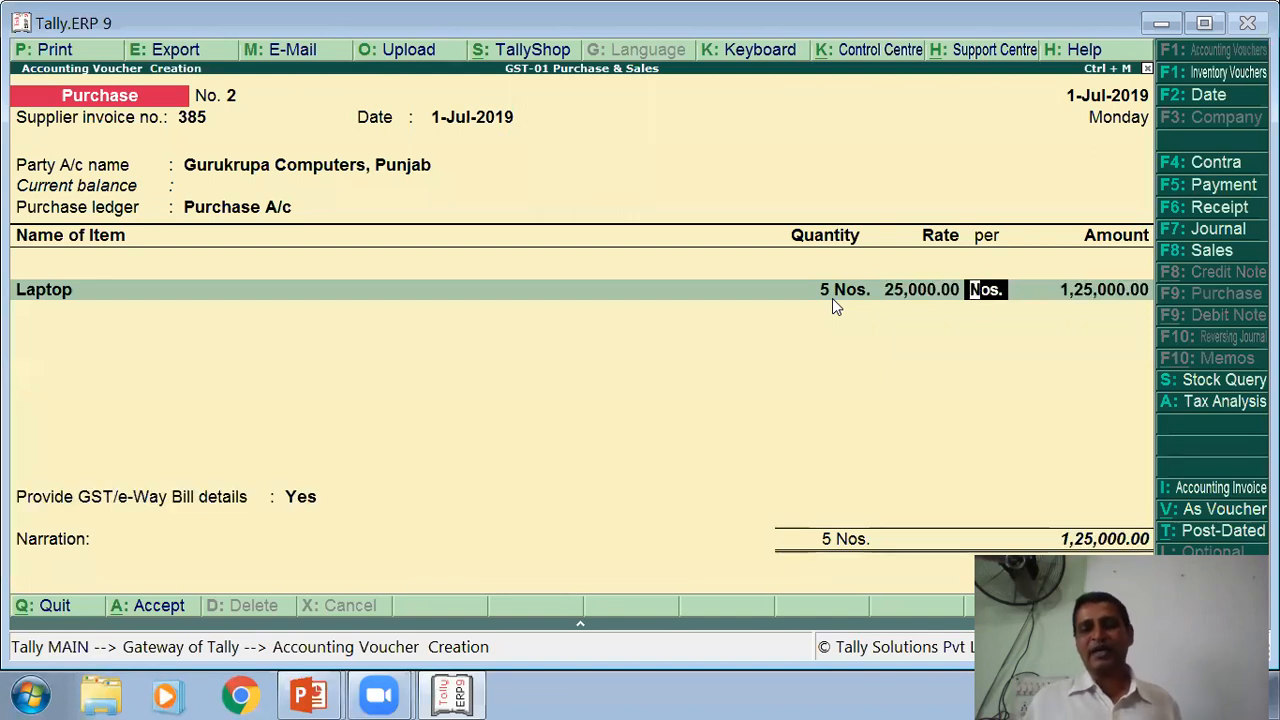
key(Return)
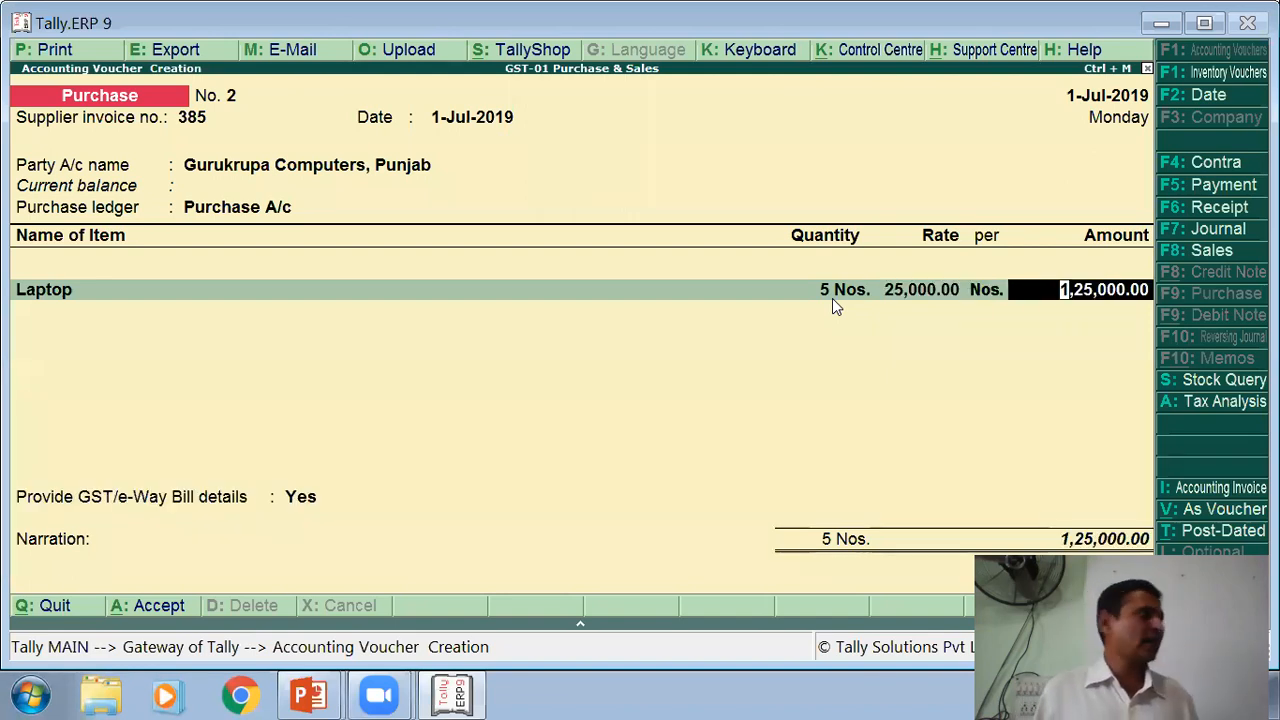
key(Return)
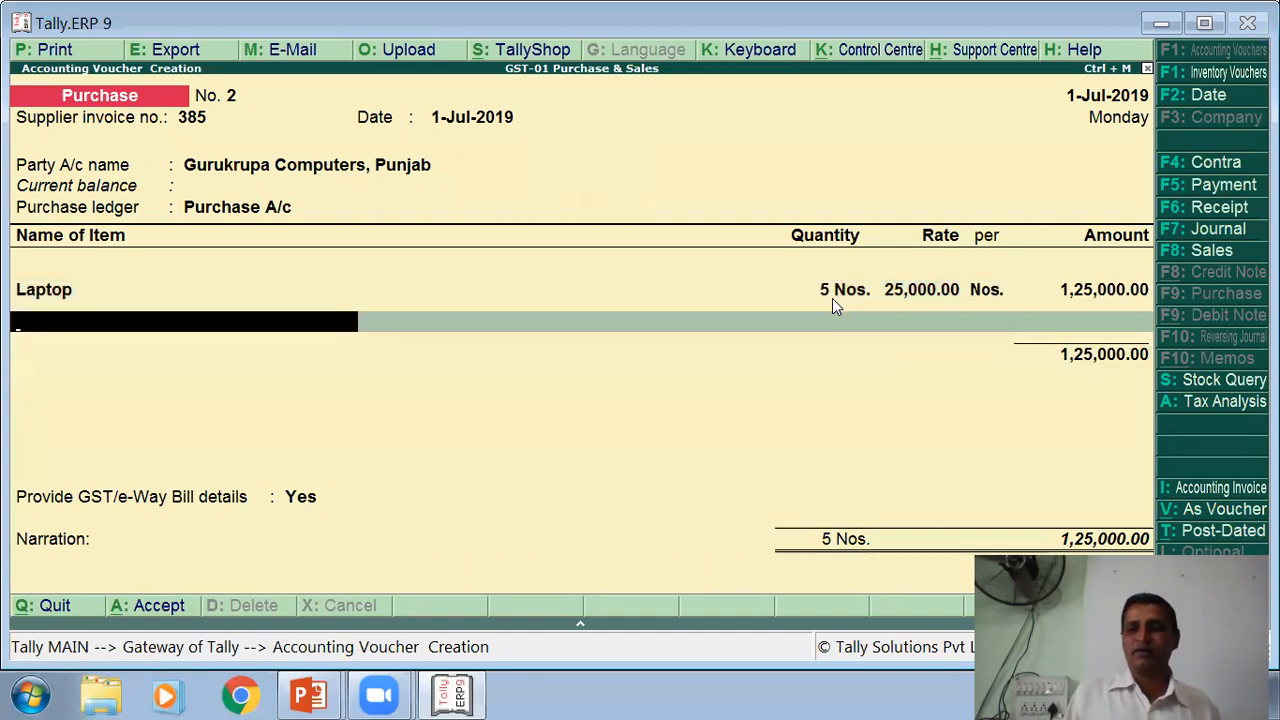
key(Return)
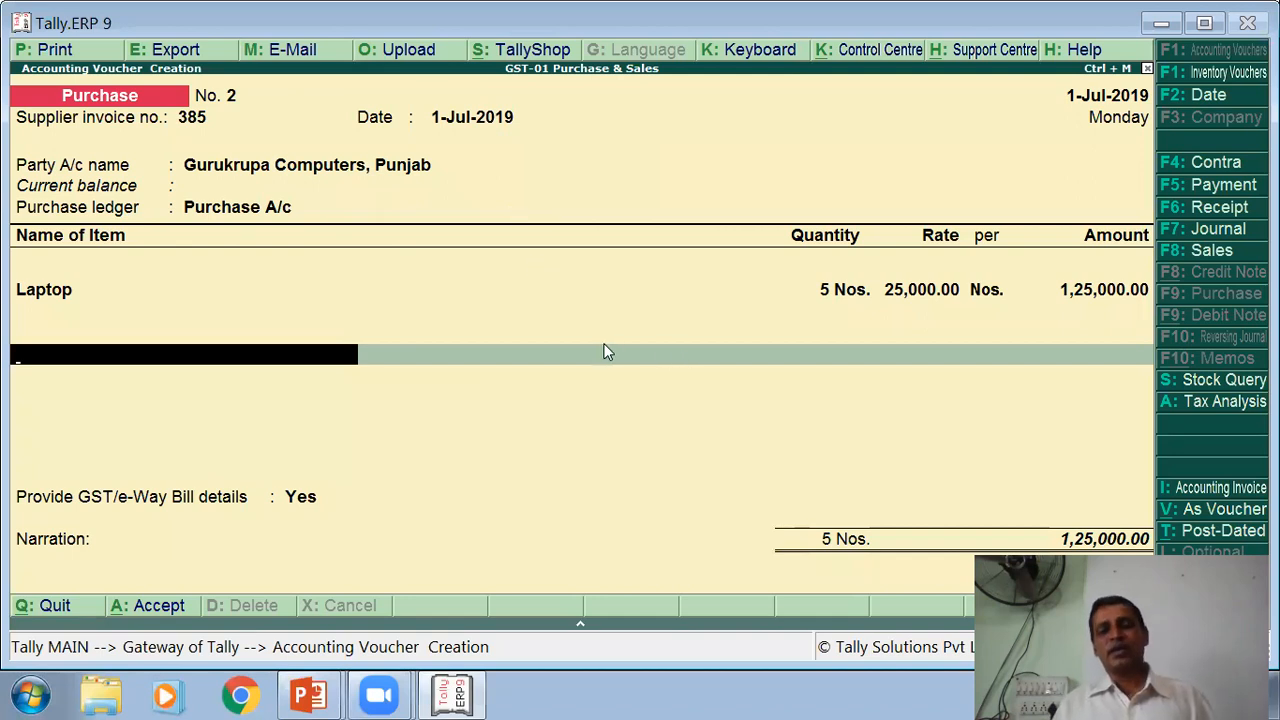
Step: Add the IGST ledger as the tax line below the Laptop item
key(Return)
text(I)
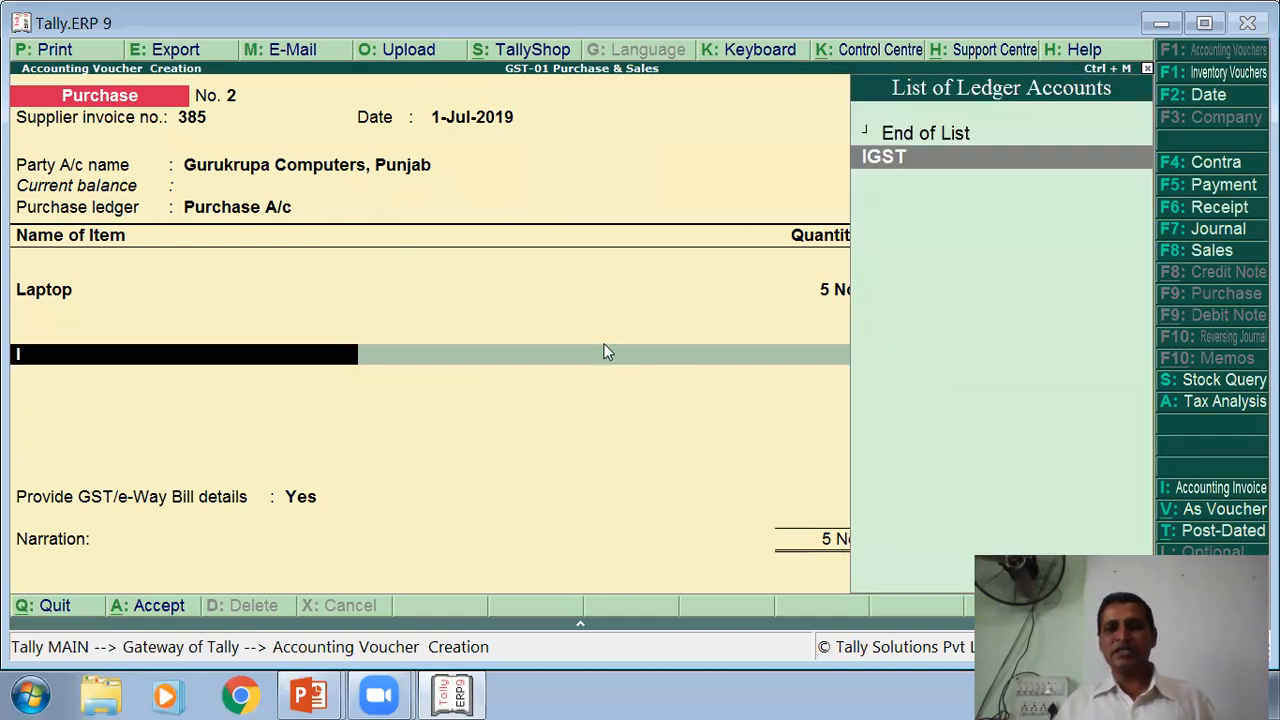
key(Return)
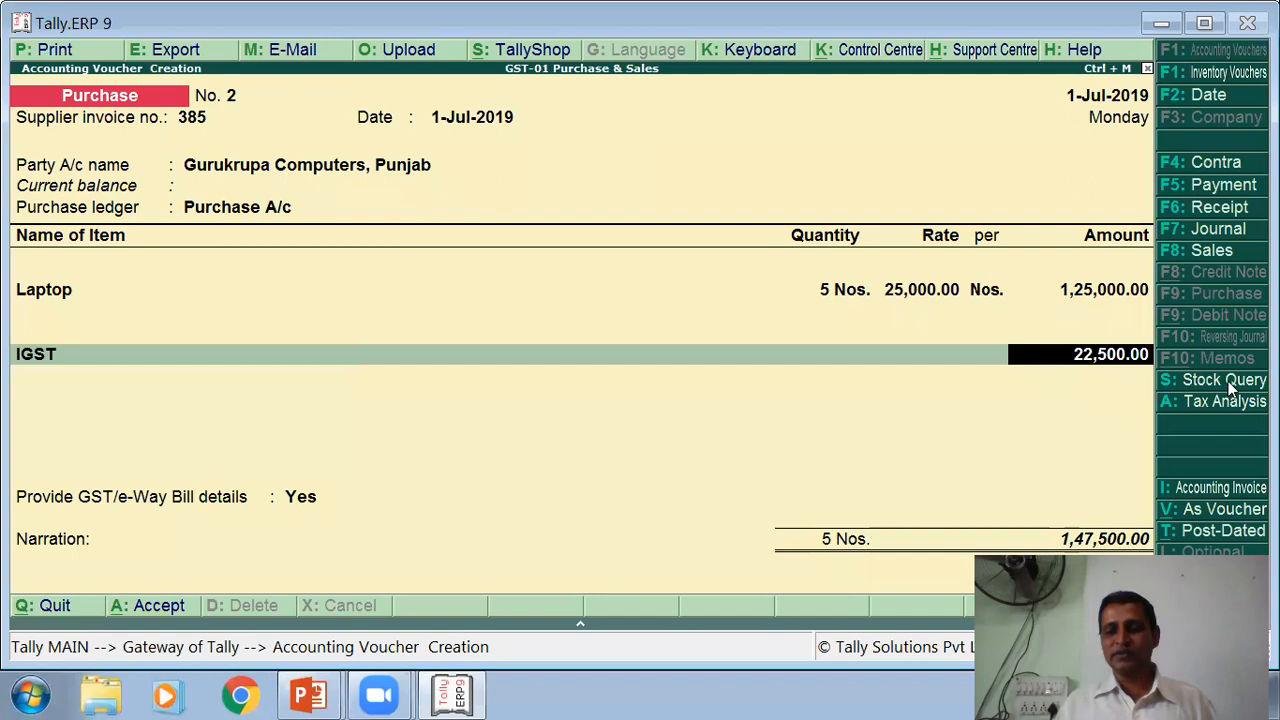
Step: Try the CGST ledger in place of IGST on the tax line, and switch the line back to IGST
key(BackSpace)
text(C)
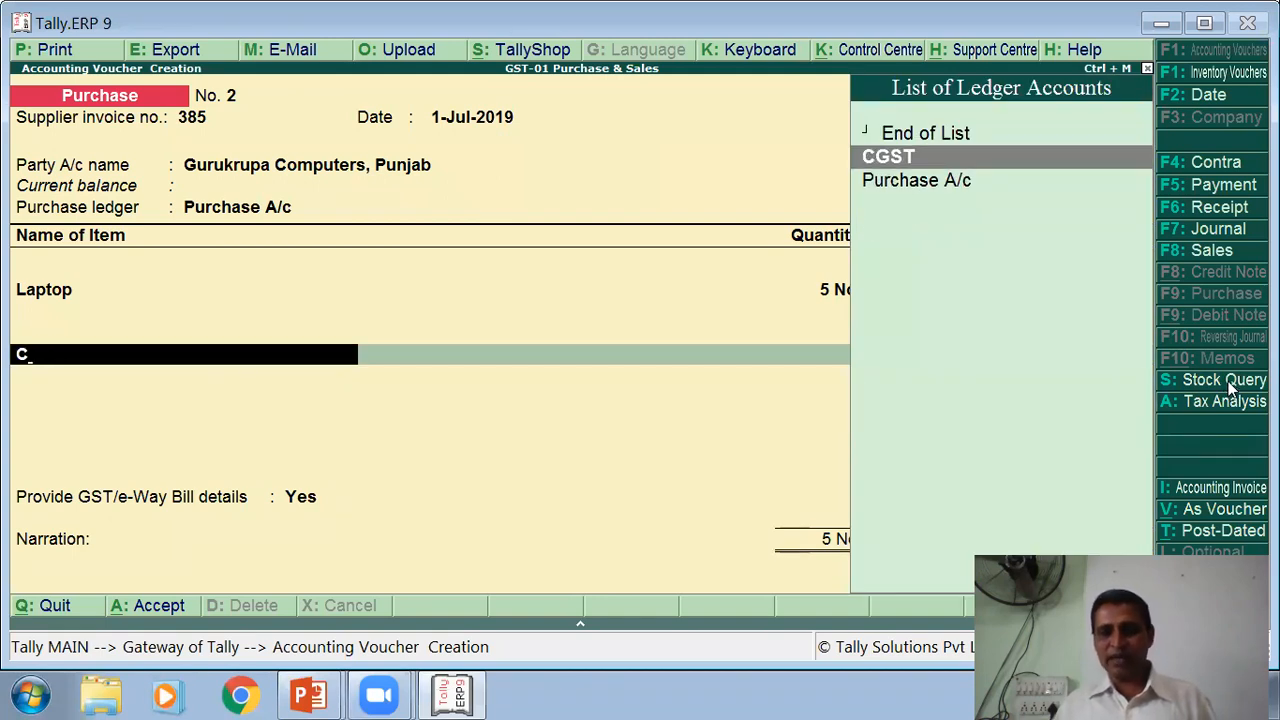
key(Return)
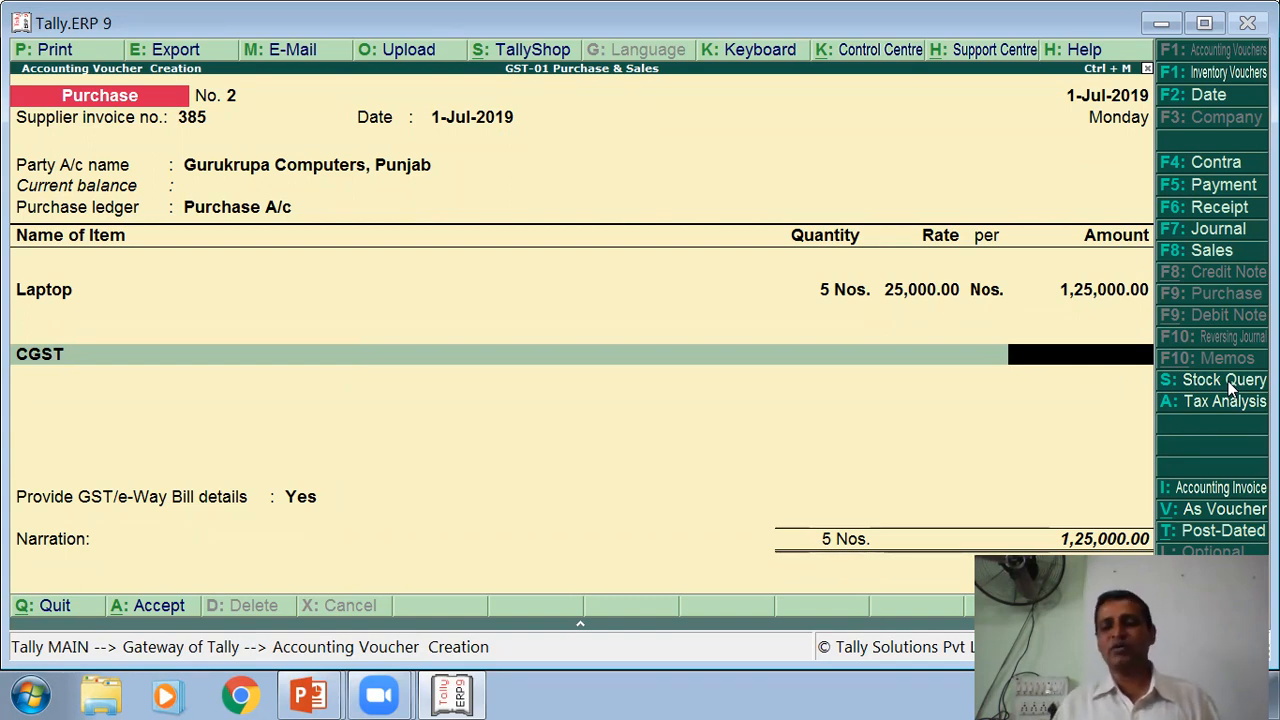
key(BackSpace)
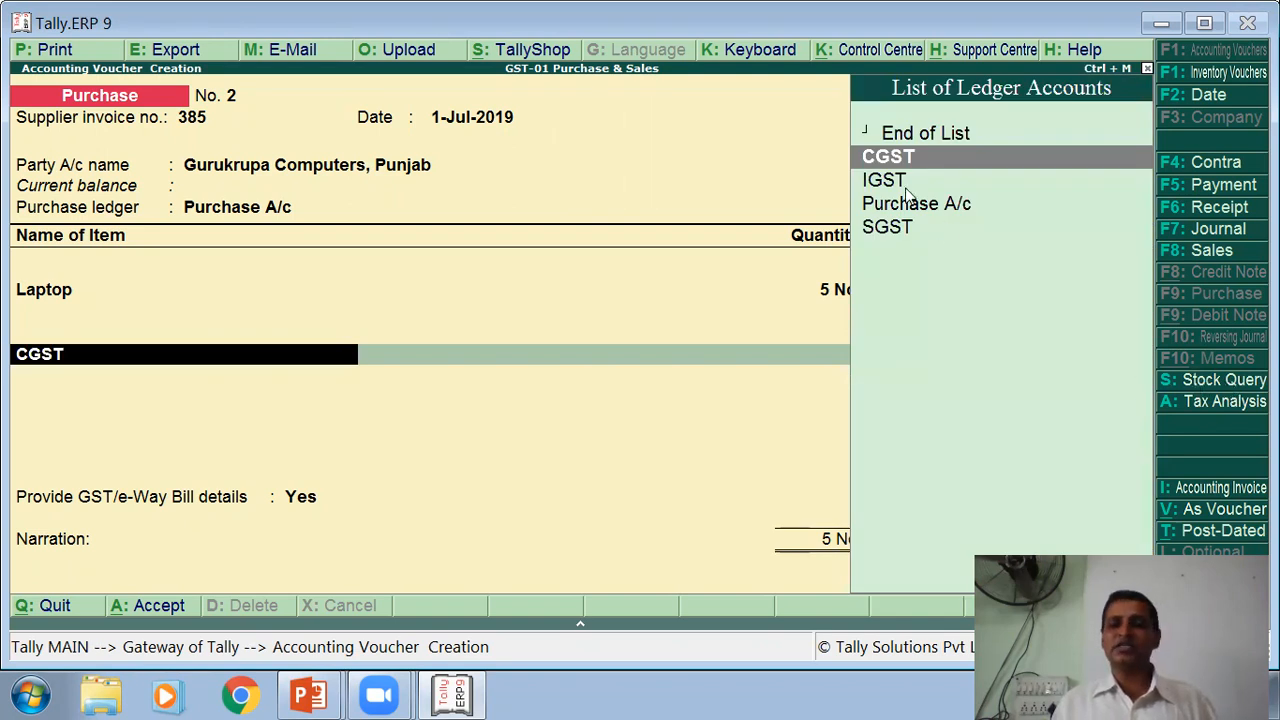
key(Down)
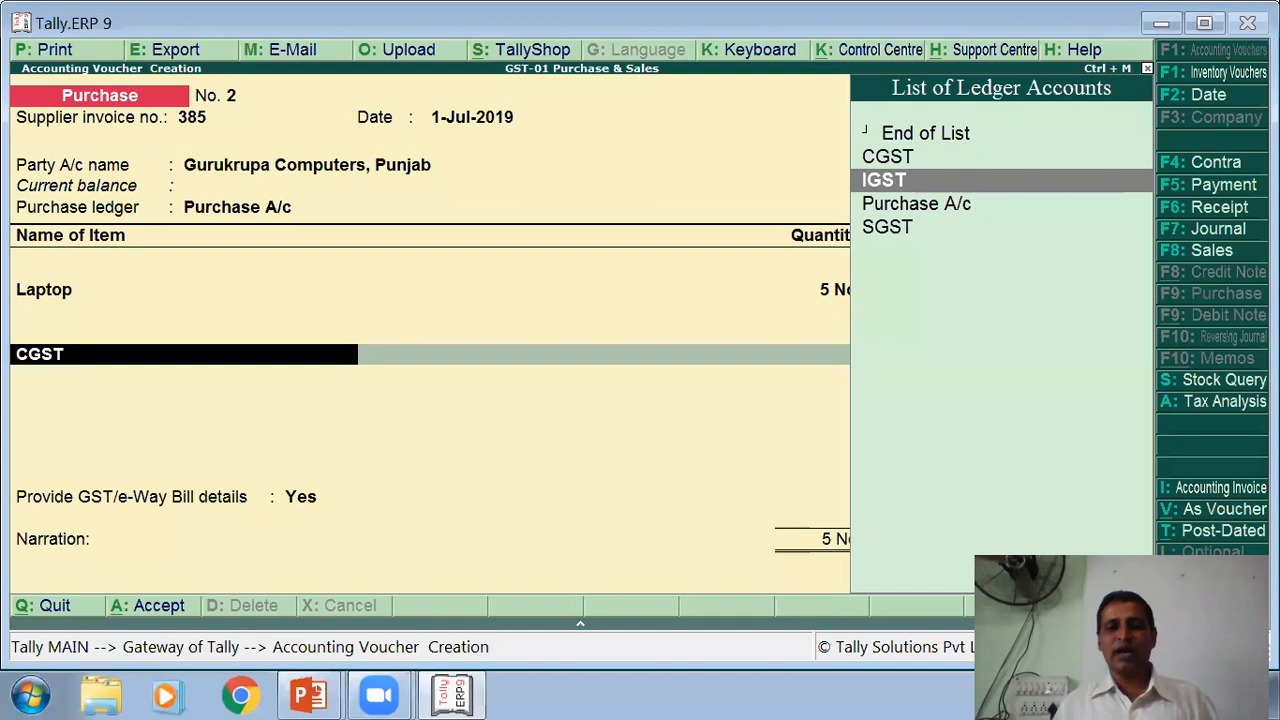
key(Return)
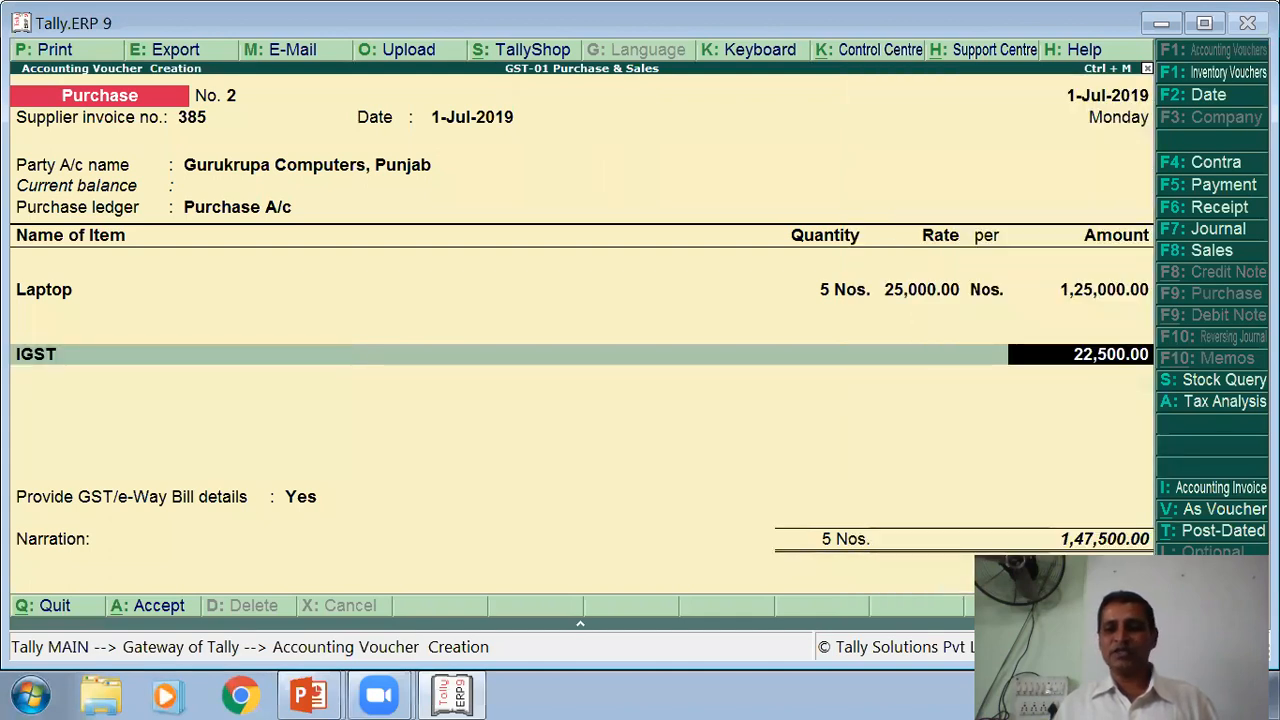
Step: Accept the IGST amount, end the ledger list, and choose Yes for providing GST/e-Way Bill details
key(Return)
key(Return)
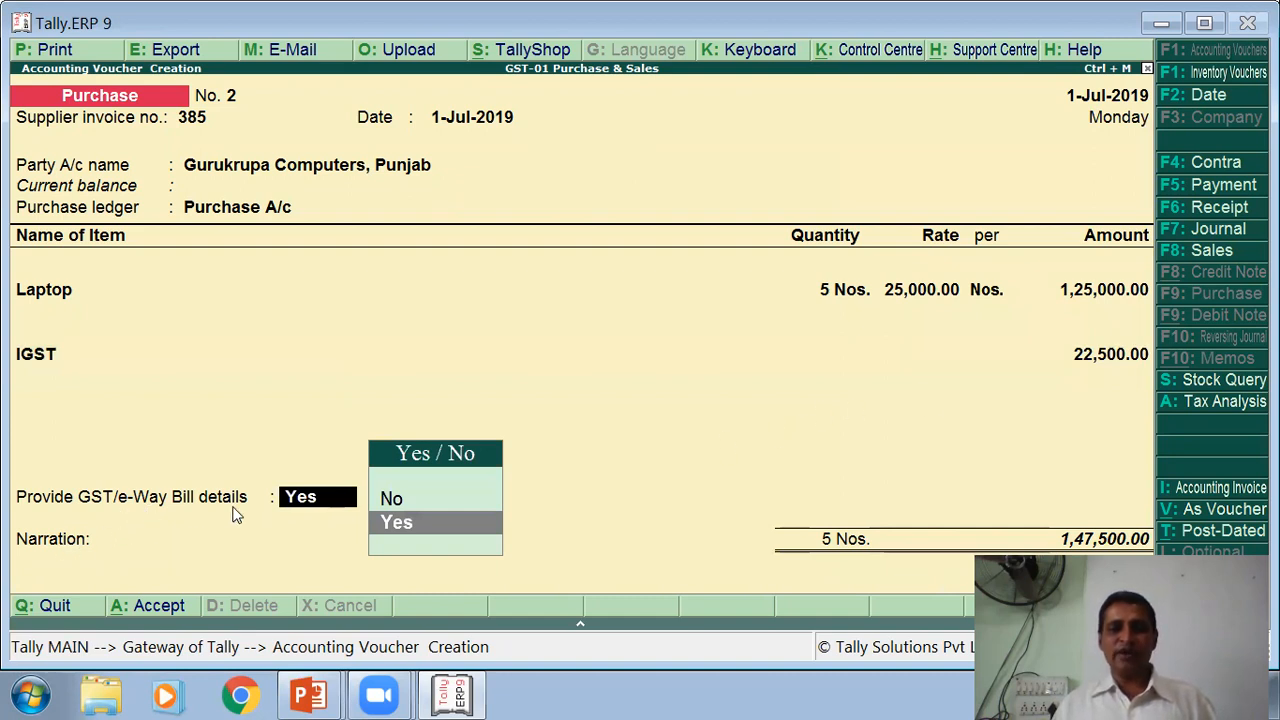
click(406, 499)
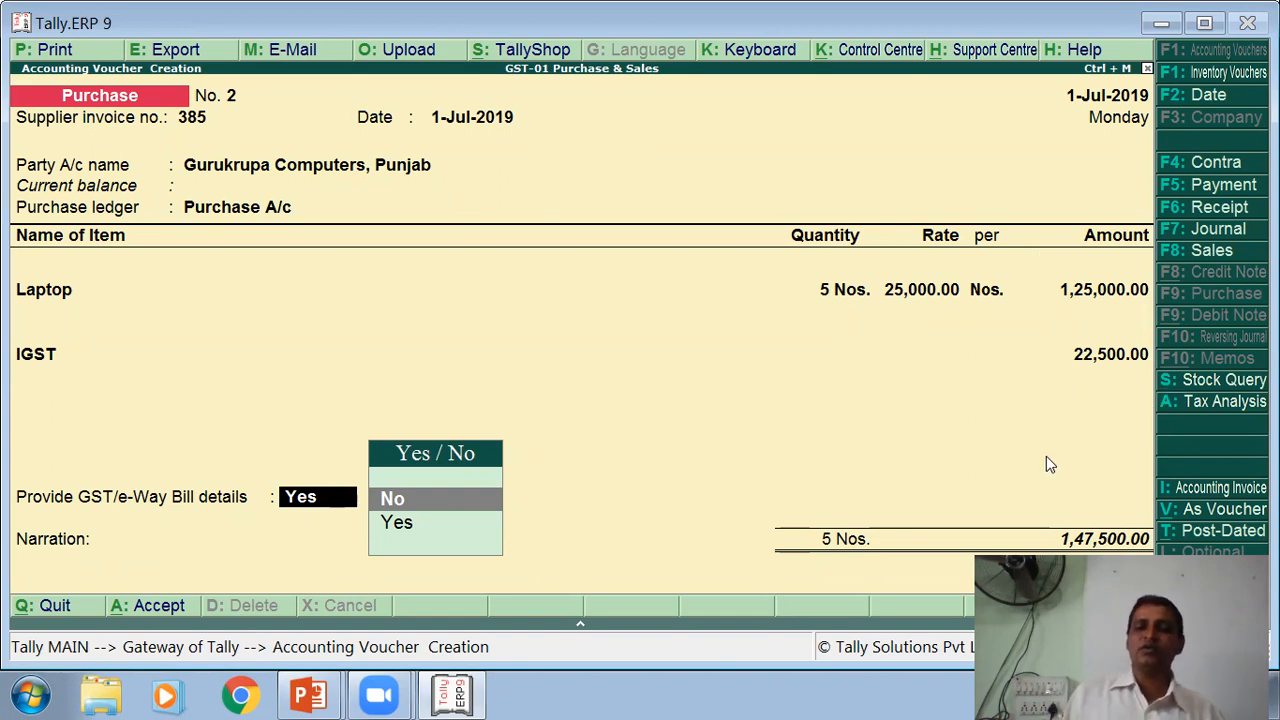
key(Return)
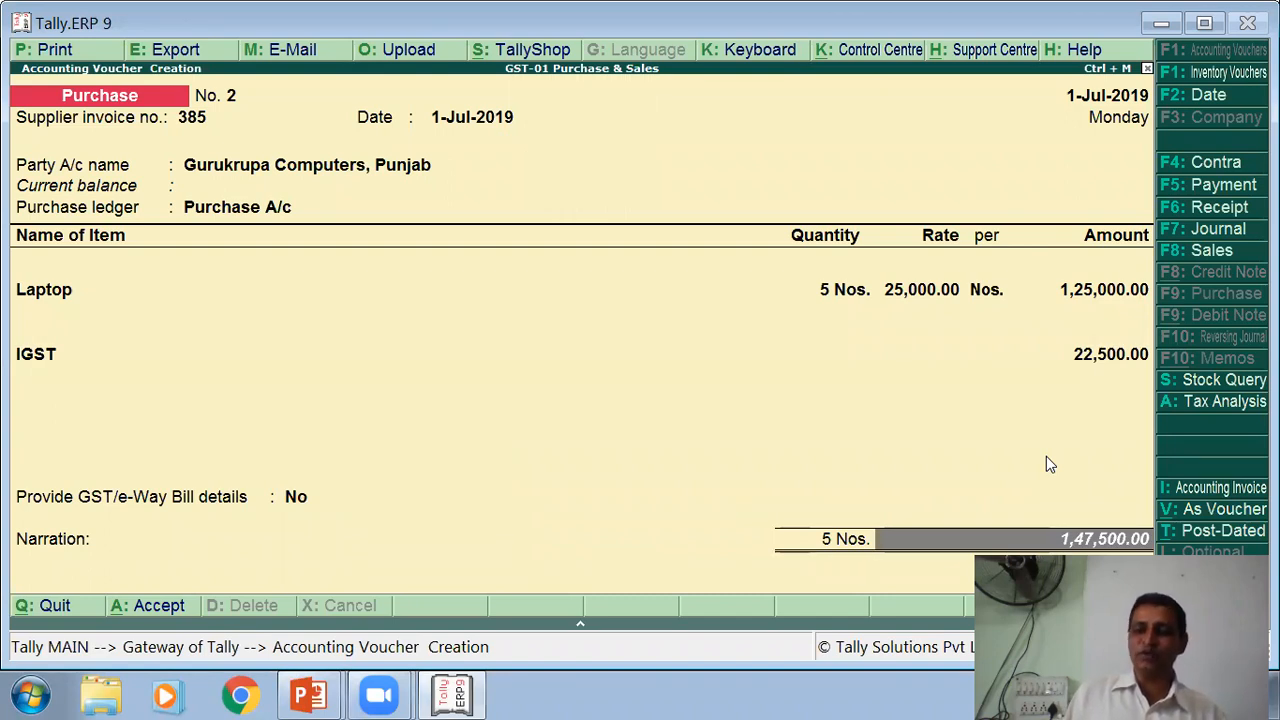
key(BackSpace)
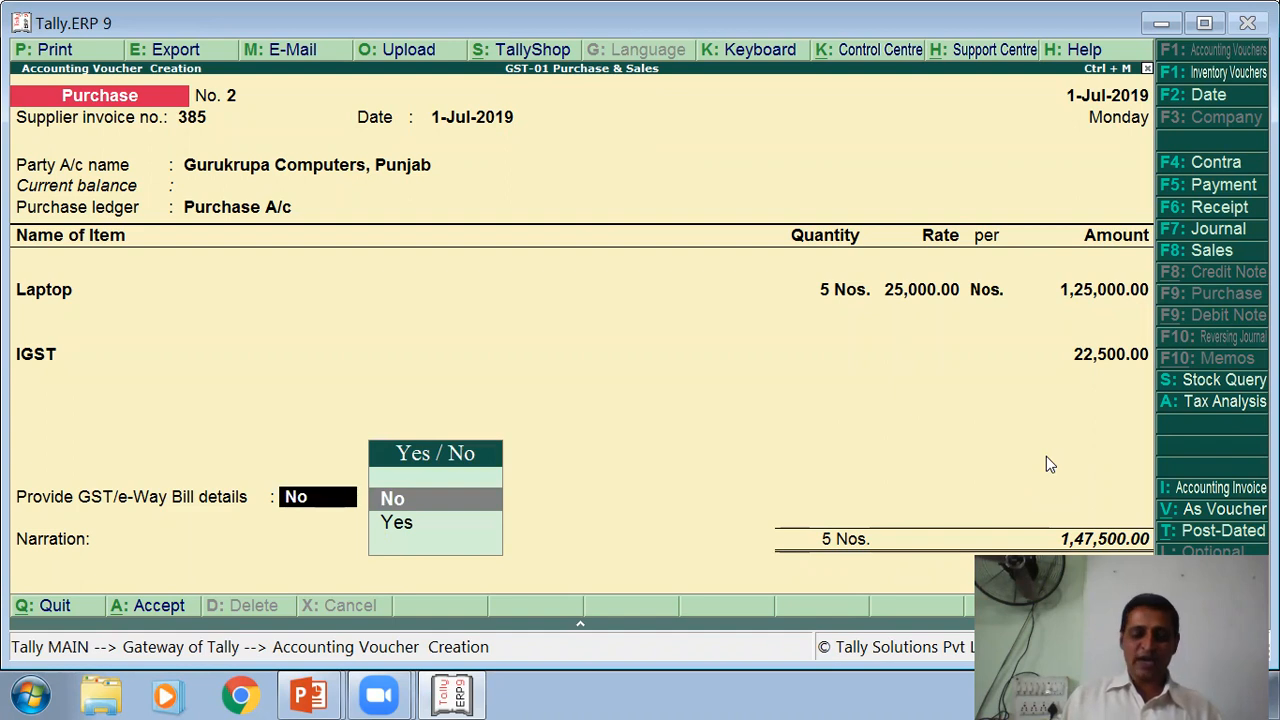
text(y)
key(Return)
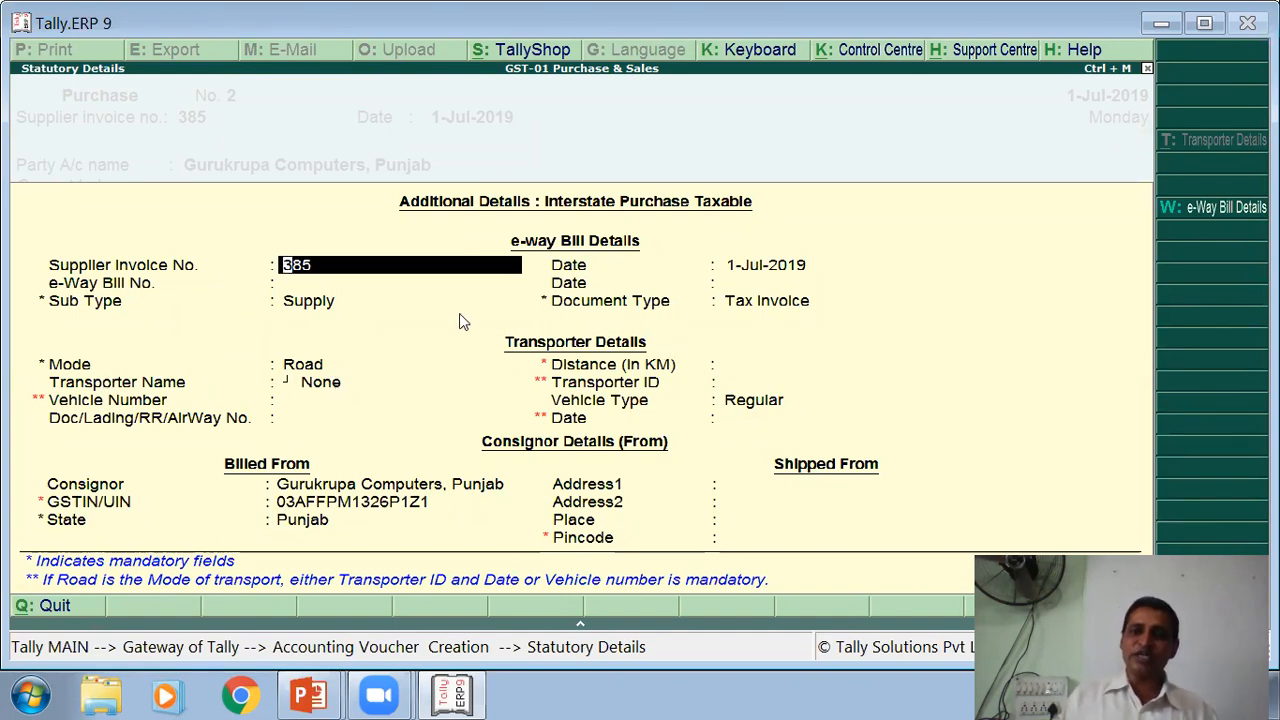
Step: Set the transport mode to Road, transporter to None and vehicle type to Regular, leaving the other transporter details blank
click(309, 369)
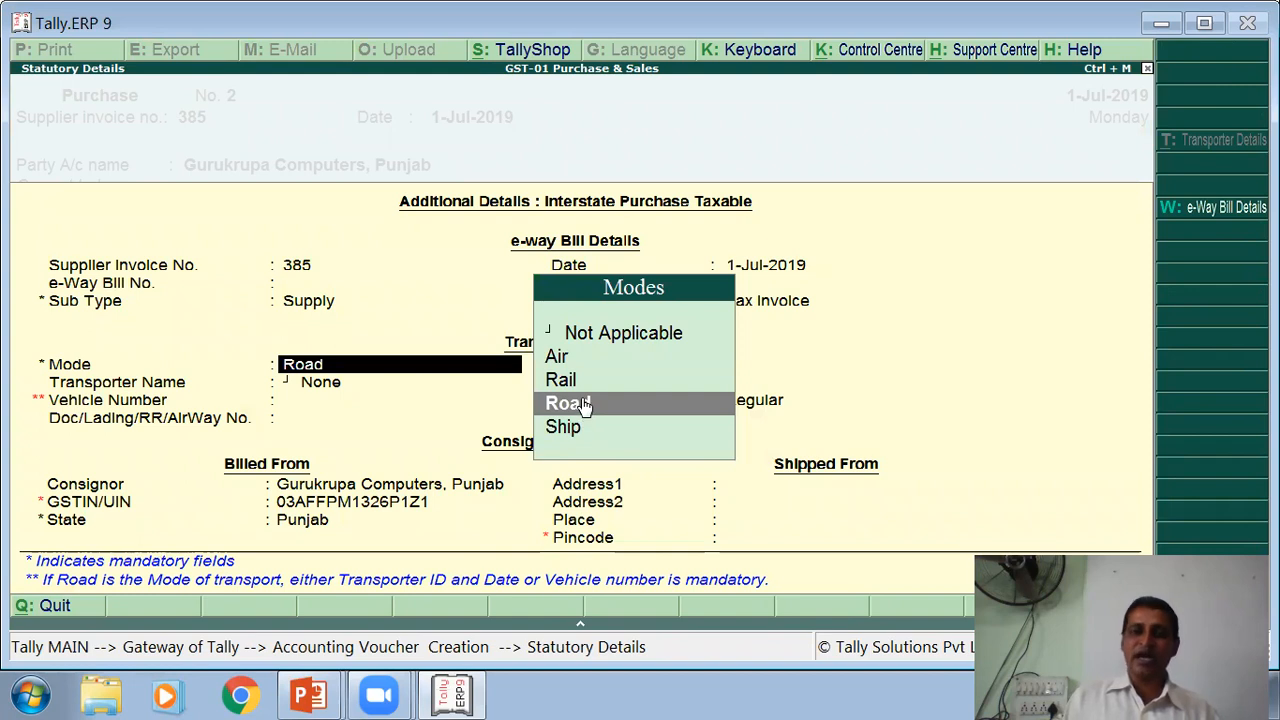
click(714, 402)
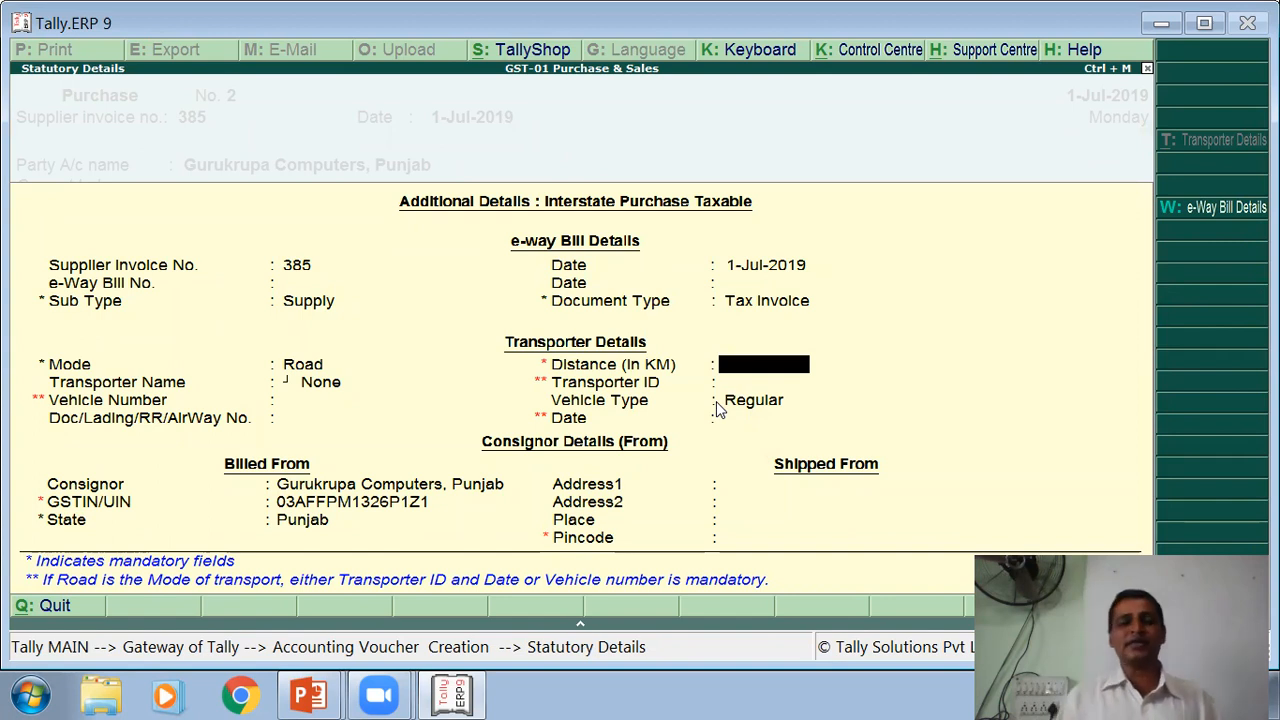
key(Return)
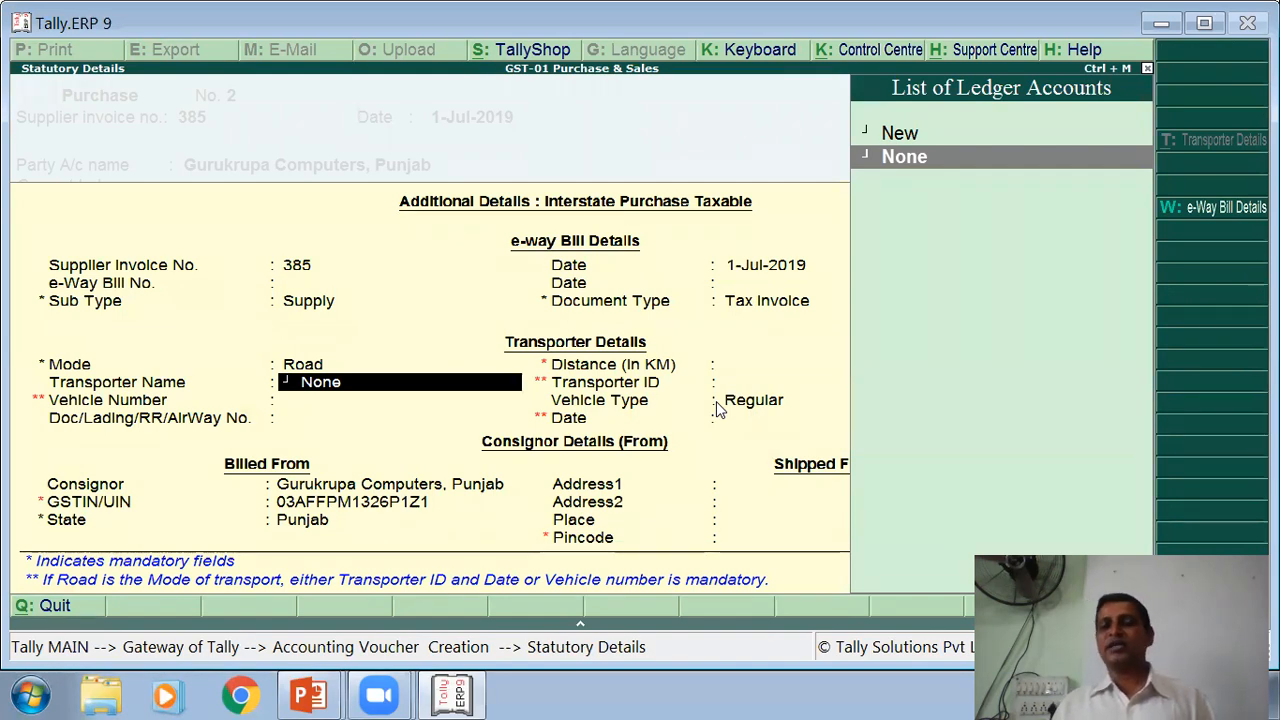
key(Return)
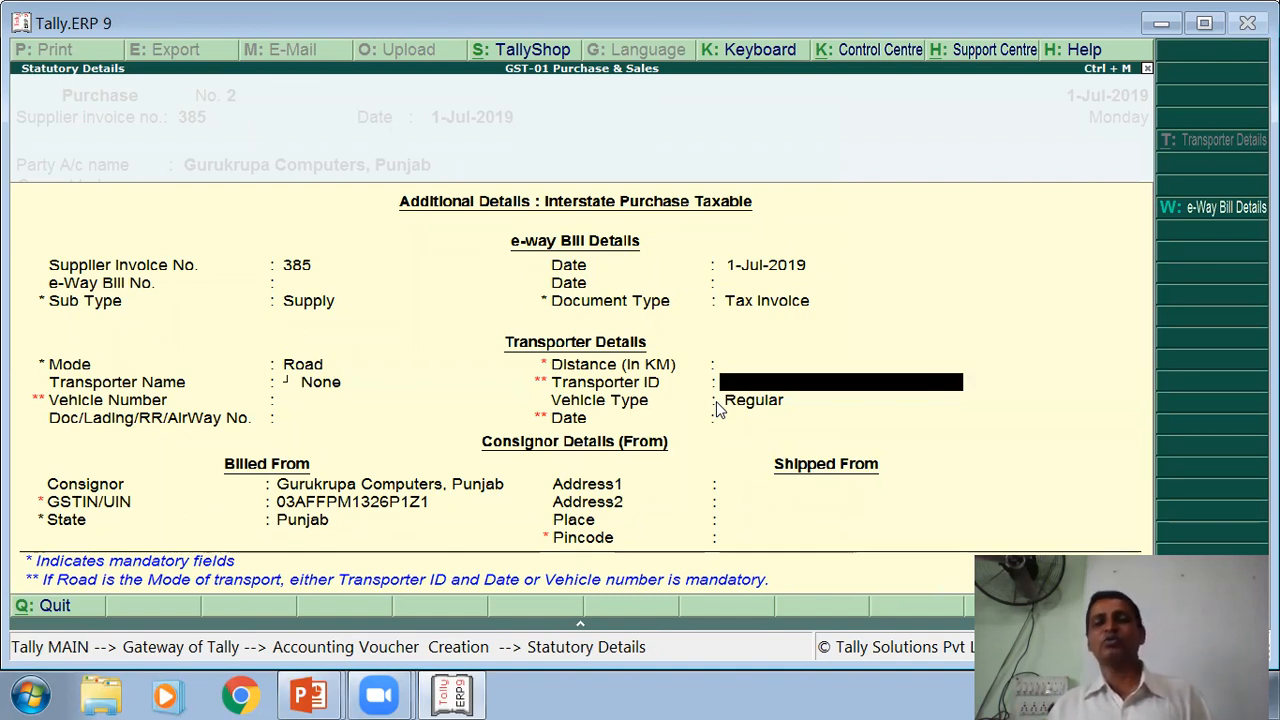
key(Return)
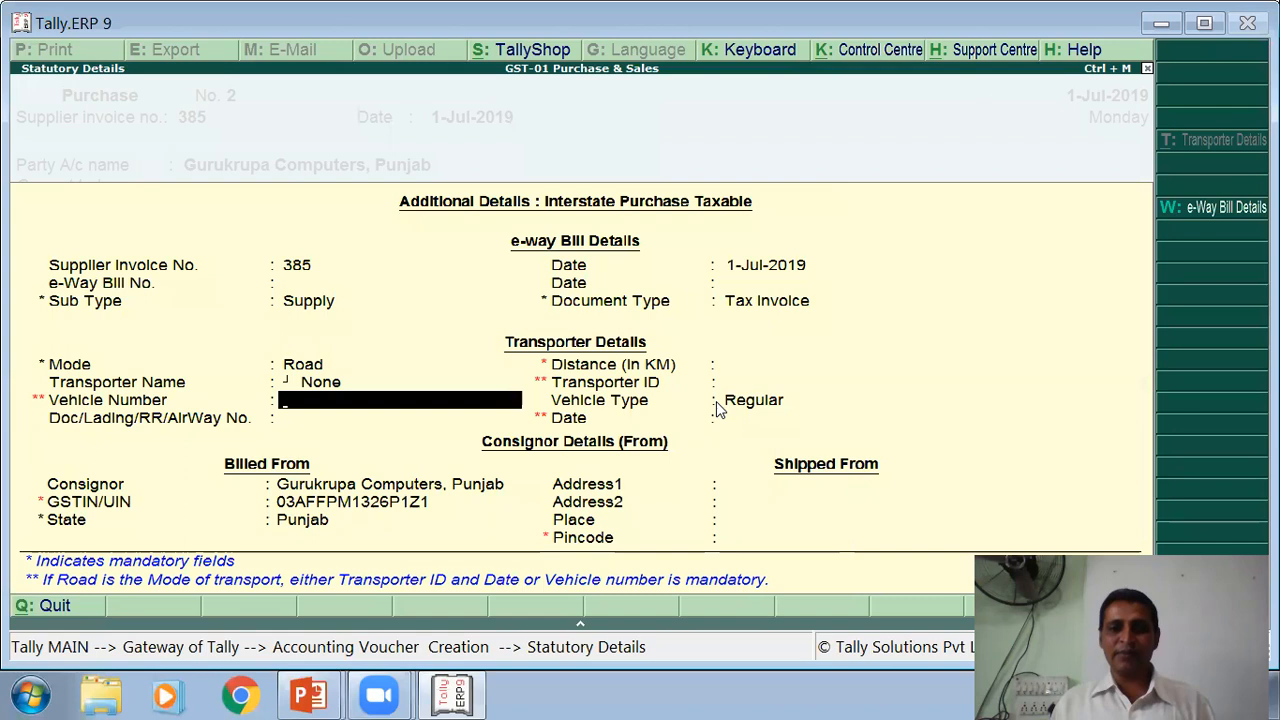
key(Return)
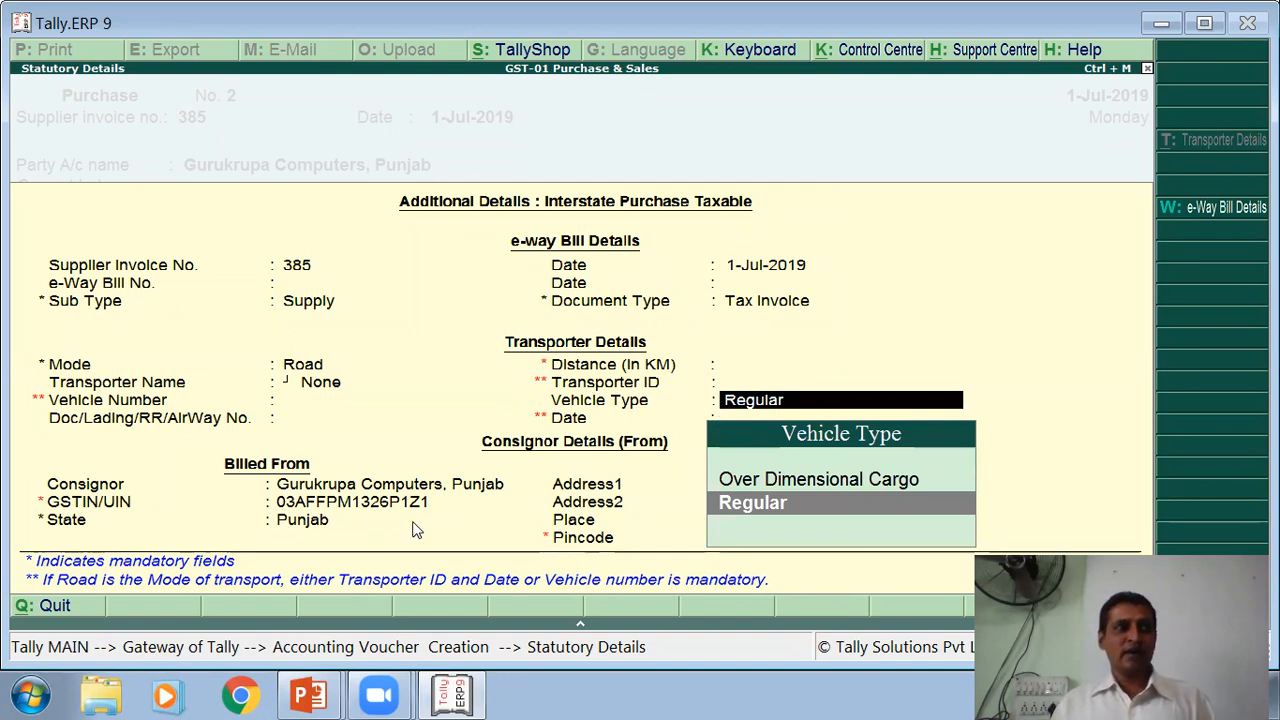
key(Return)
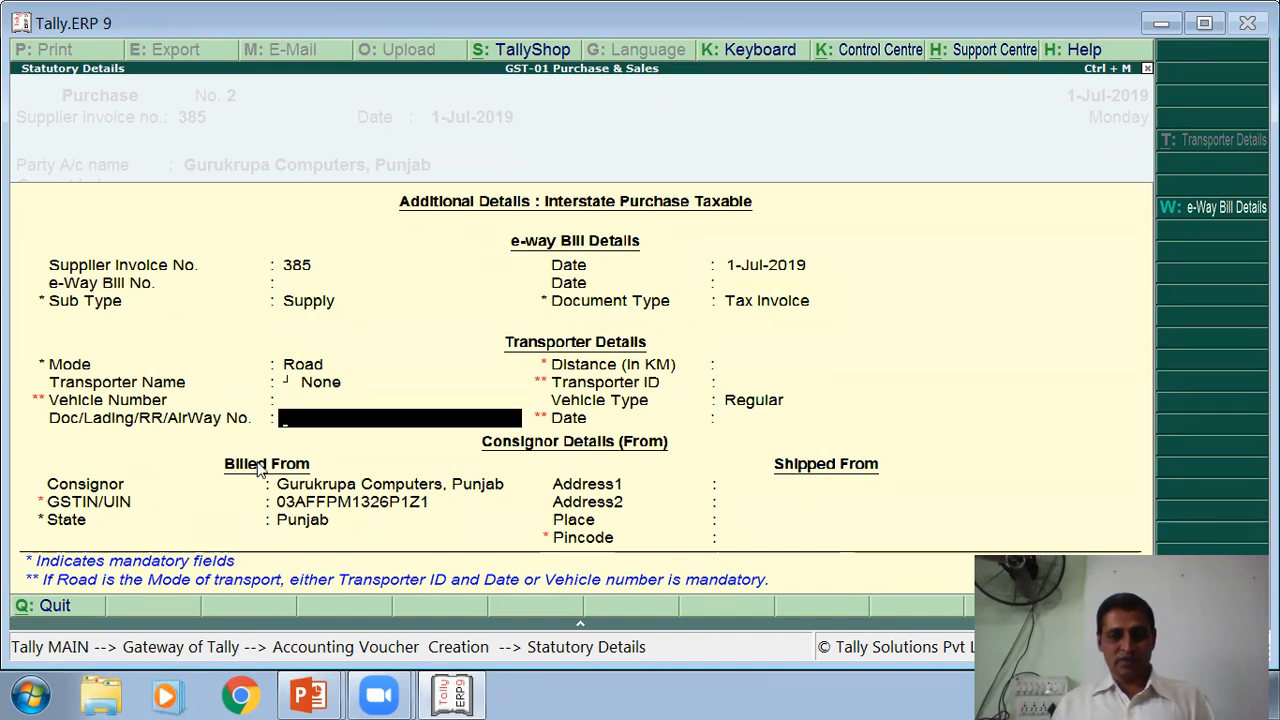
key(Return)
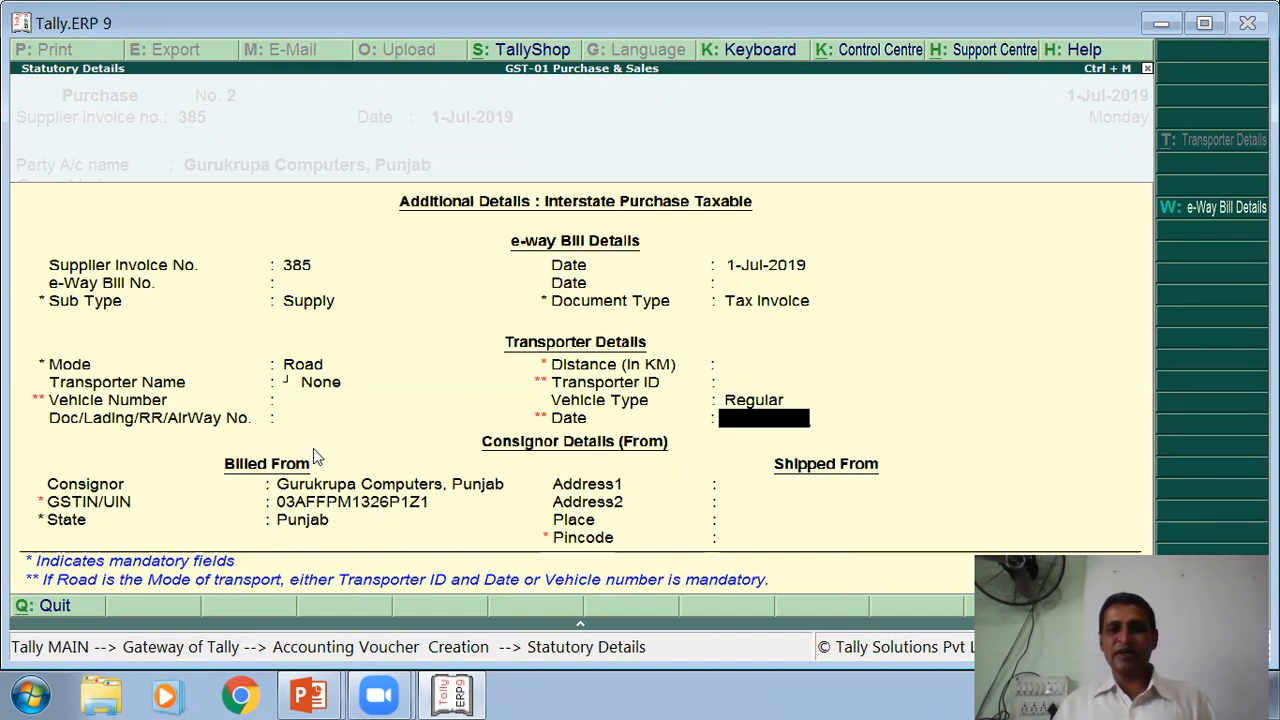
key(Return)
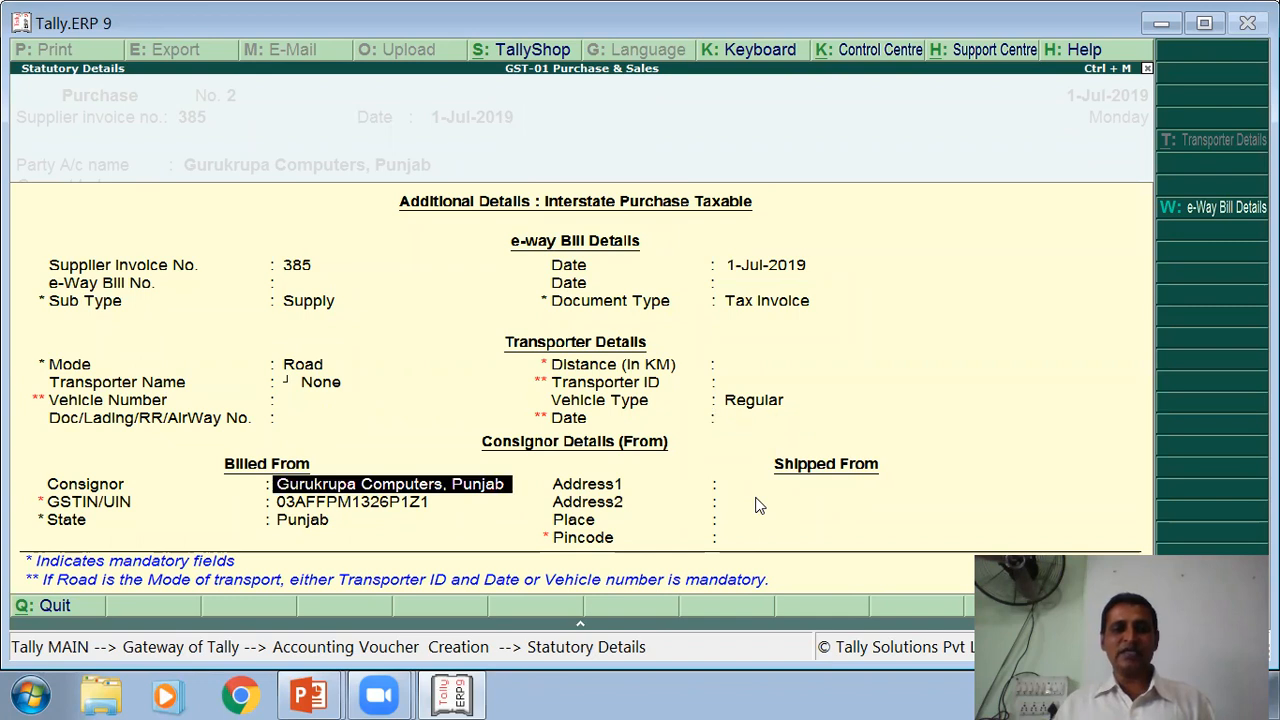
Step: Keep the default Billed From consignor details, leave the Shipped From address, place and pincode blank, and accept the statutory details
key(Return)
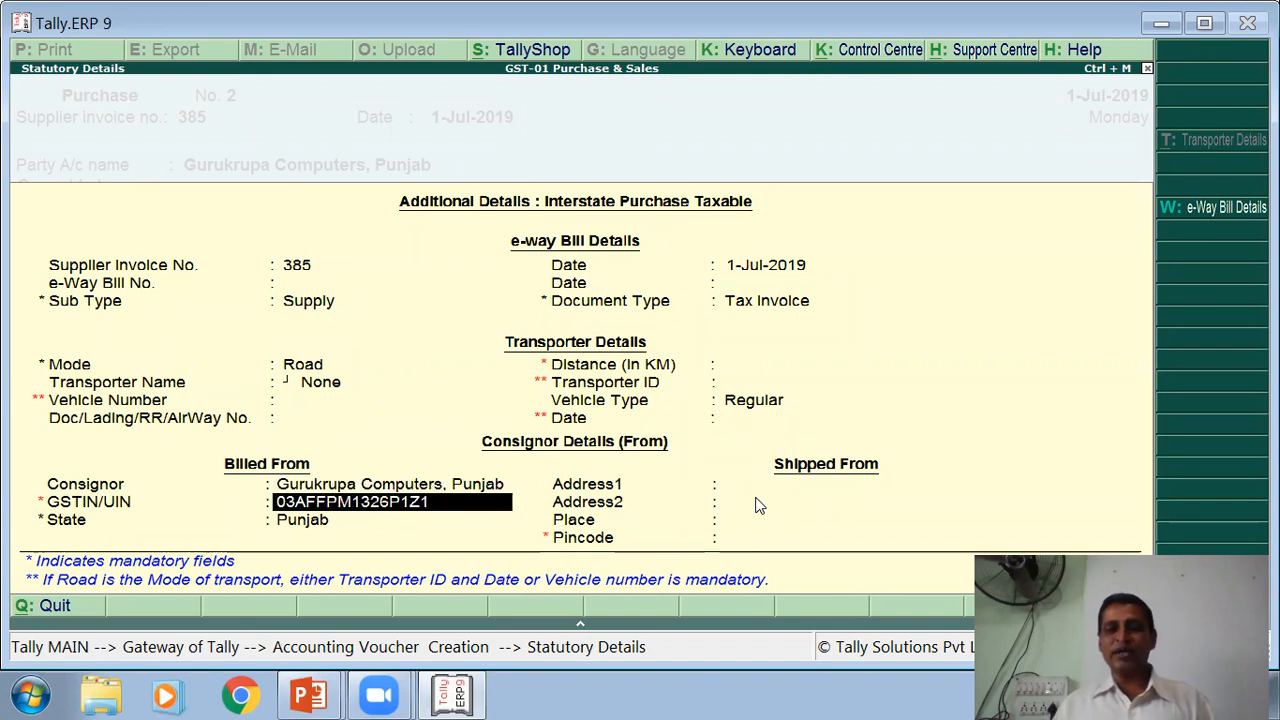
key(Return)
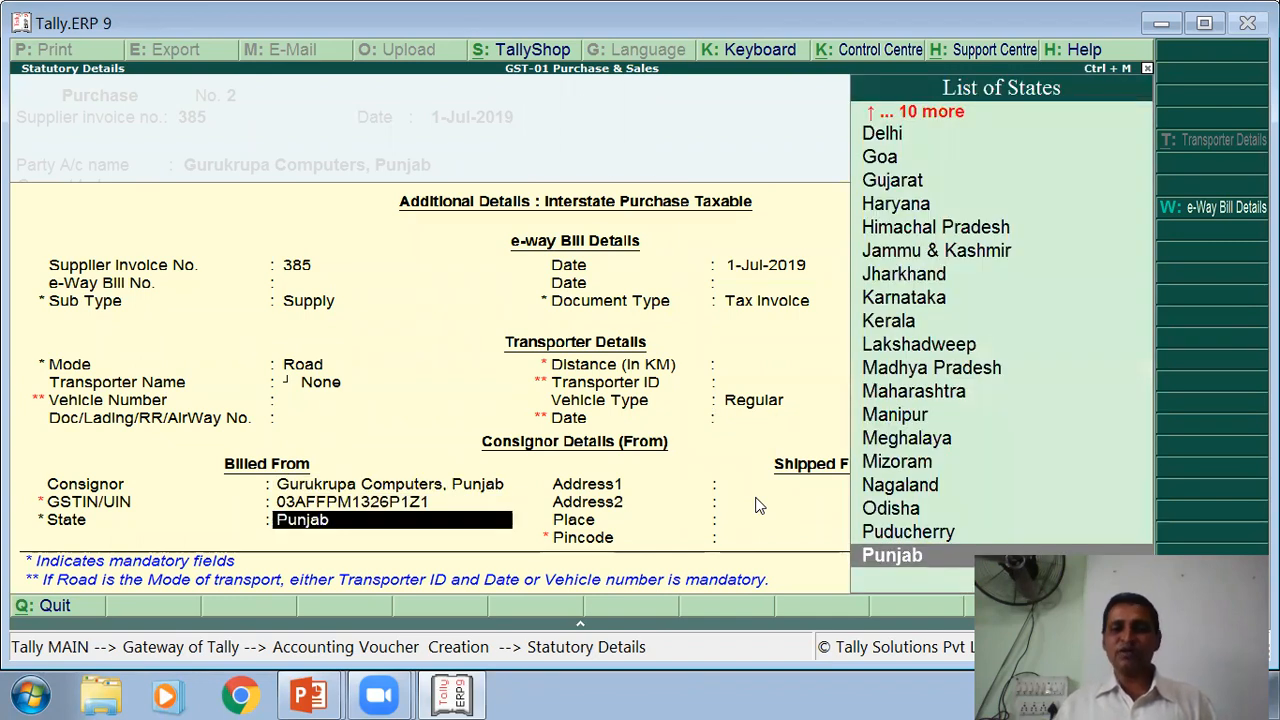
key(Return)
key(Return)
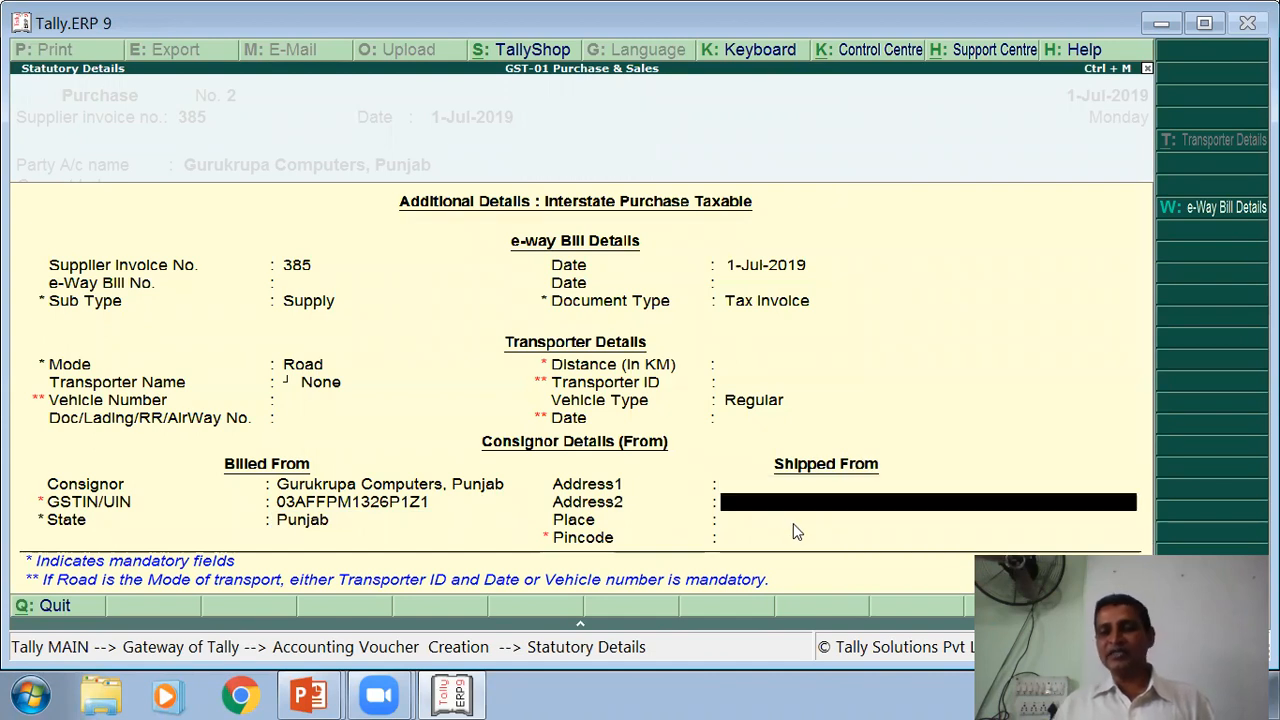
key(Return)
key(Return)
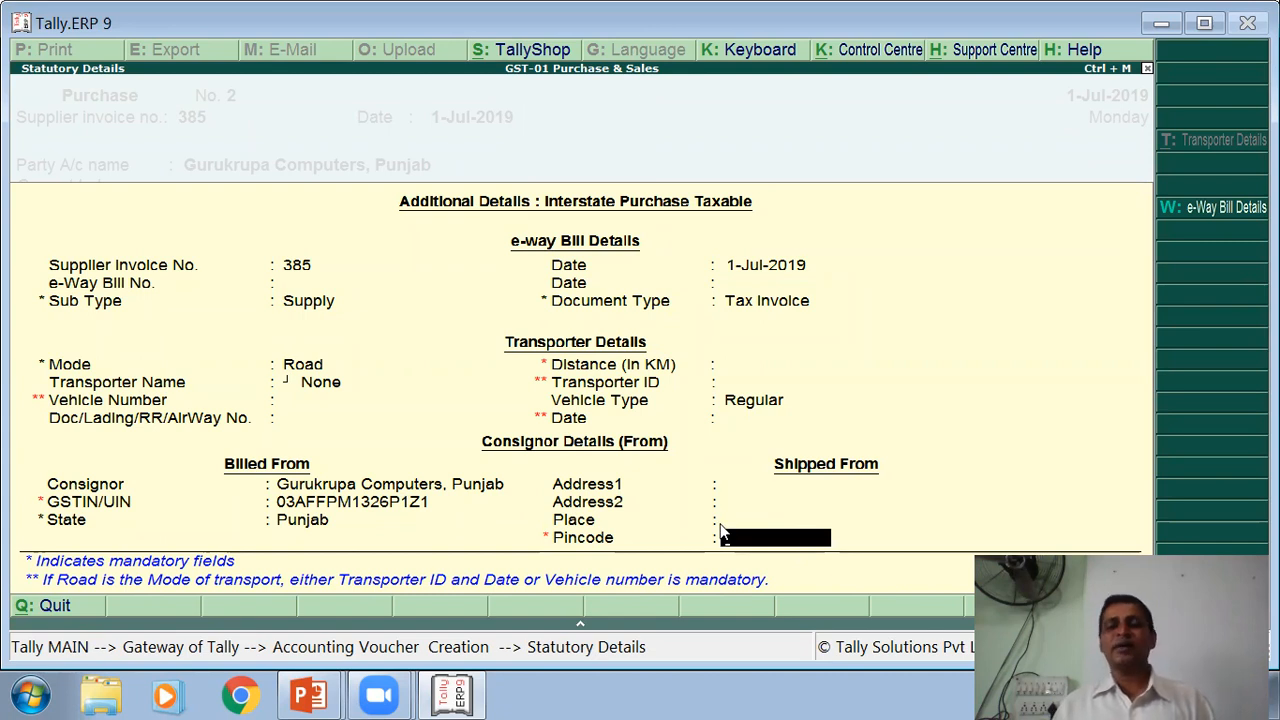
key(Return)
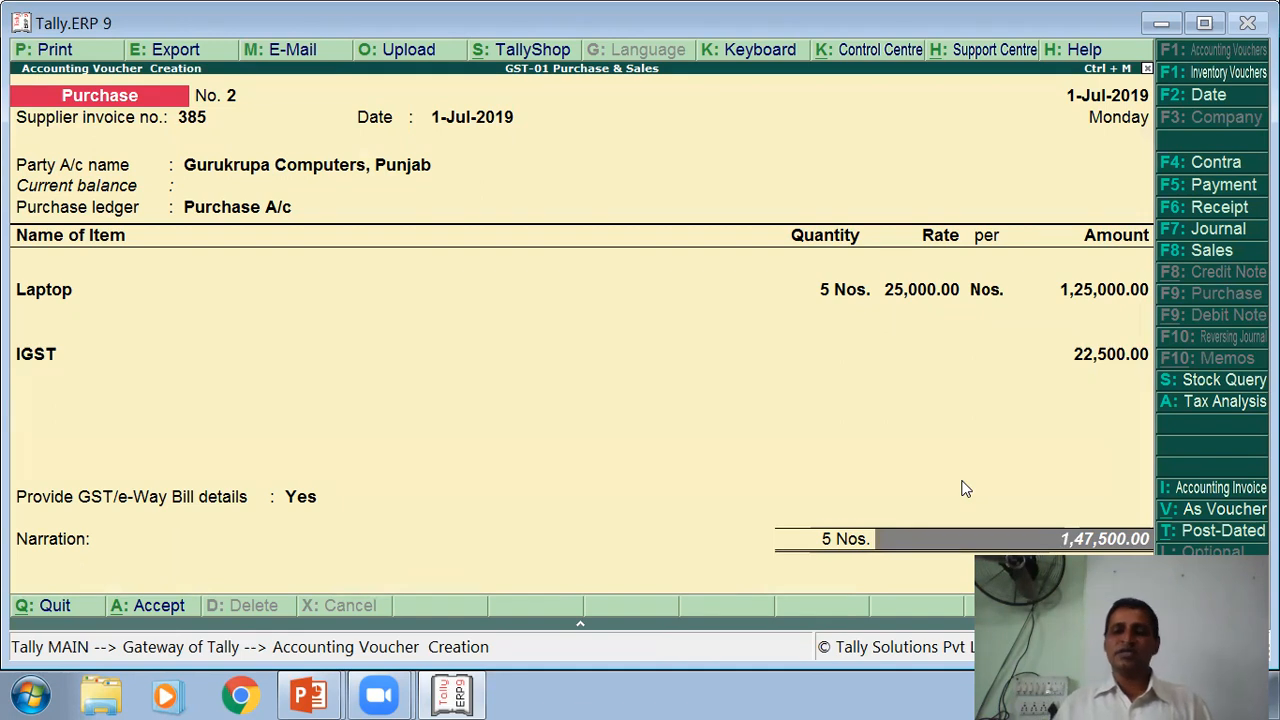
Step: Allocate the supplier's bill as New Ref 385 with 8 days credit, leave the narration blank and save the purchase voucher
key(Return)
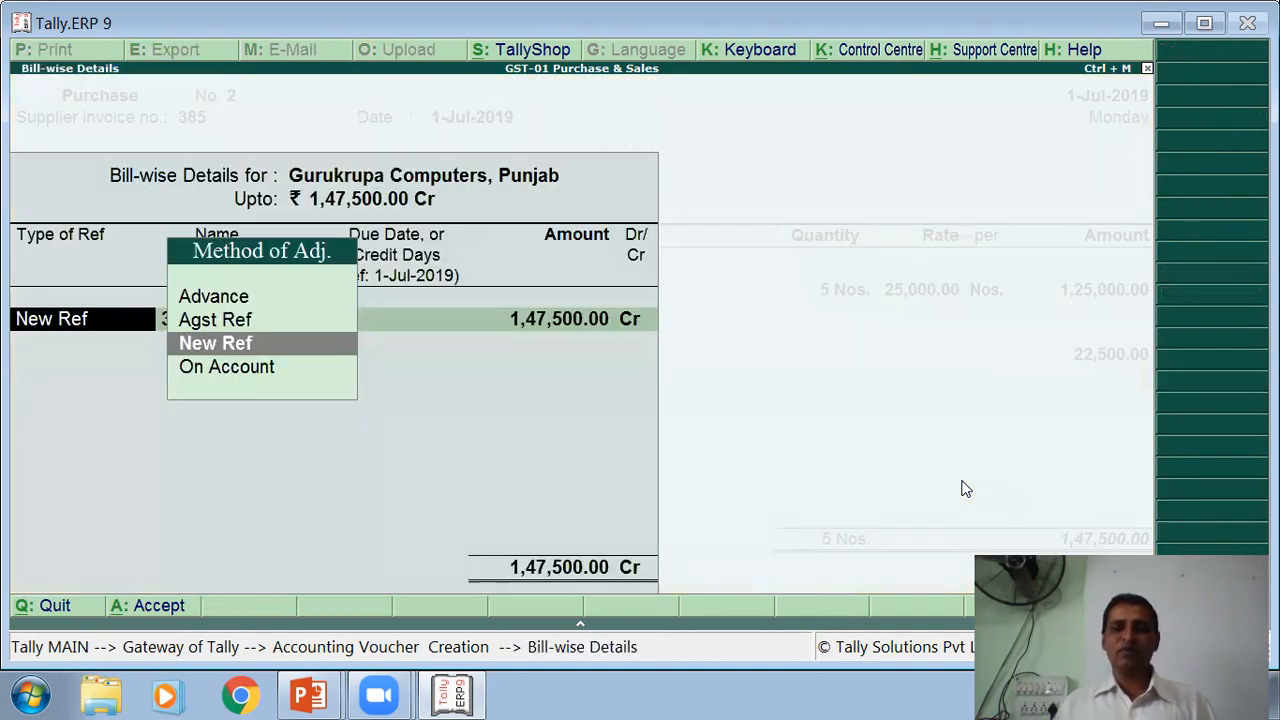
key(Return)
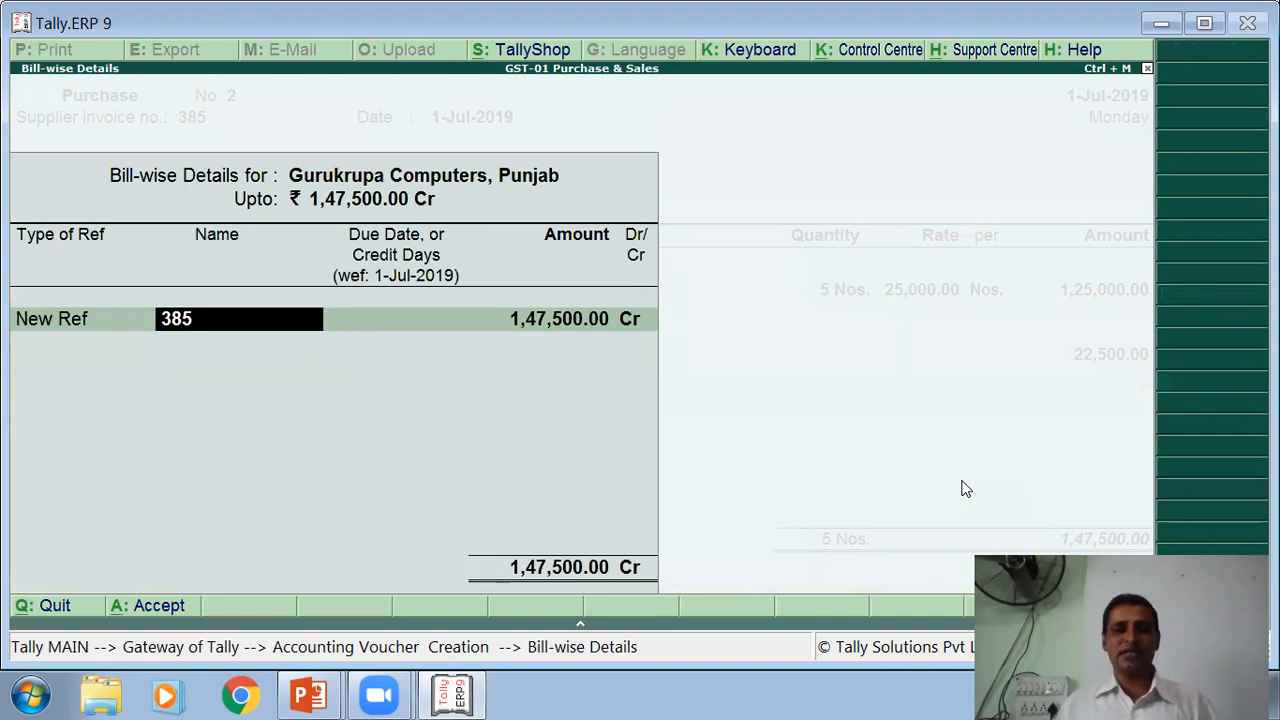
key(Return)
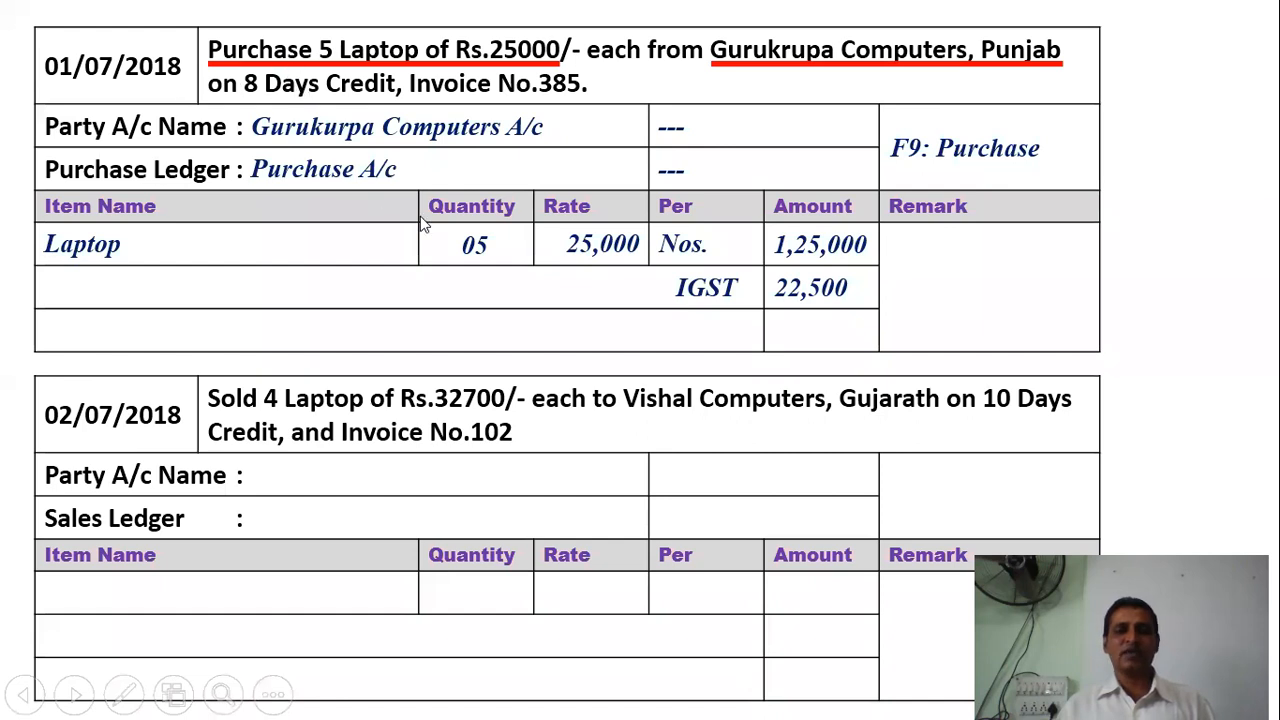
key(alt+Tab)
text(8)
key(Return)
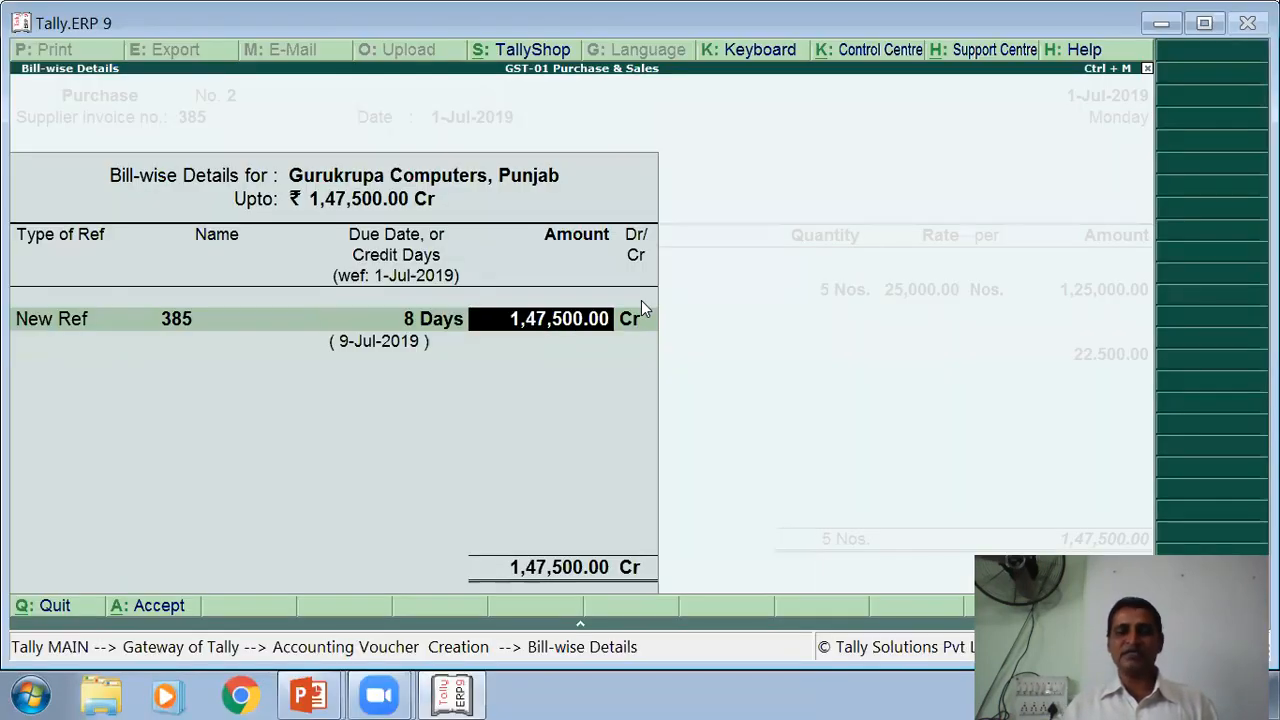
key(Return)
key(Return)
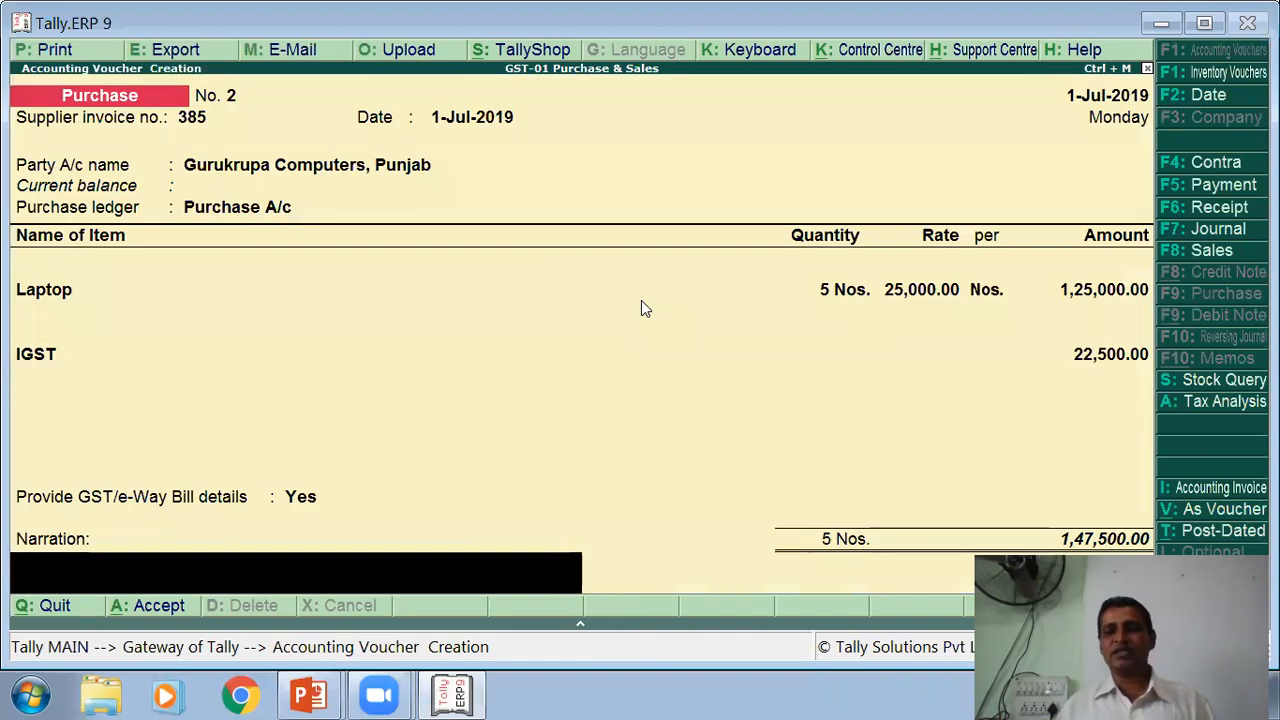
key(Return)
key(Return)
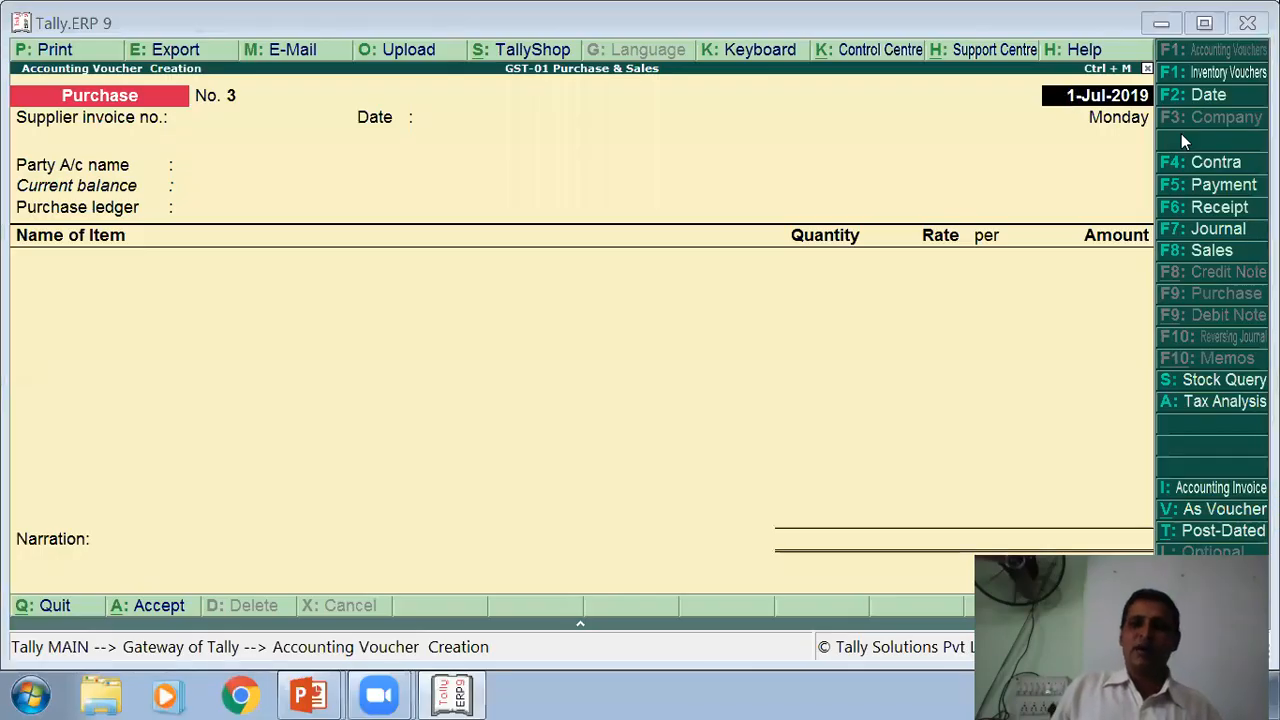
Step: Check the transactions on the PowerPoint slide, then quit the new blank purchase voucher and return to the Gateway of Tally
key(alt+Tab)
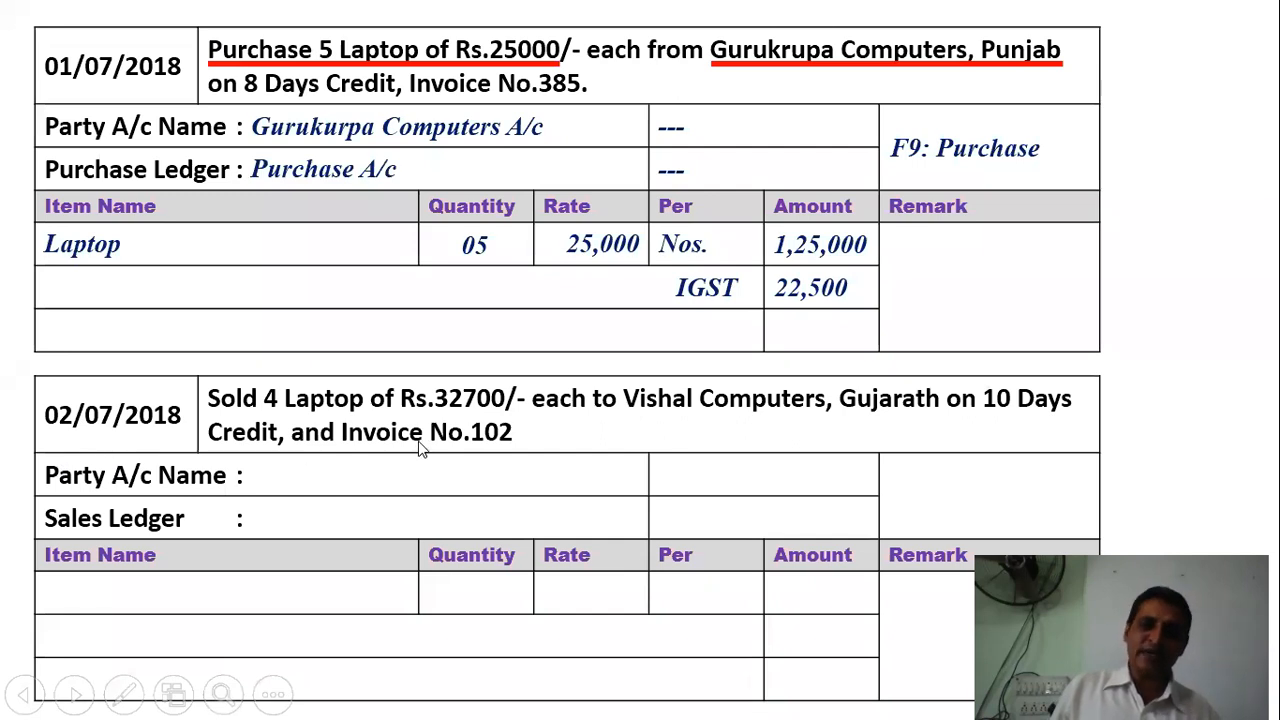
key(alt+Tab)
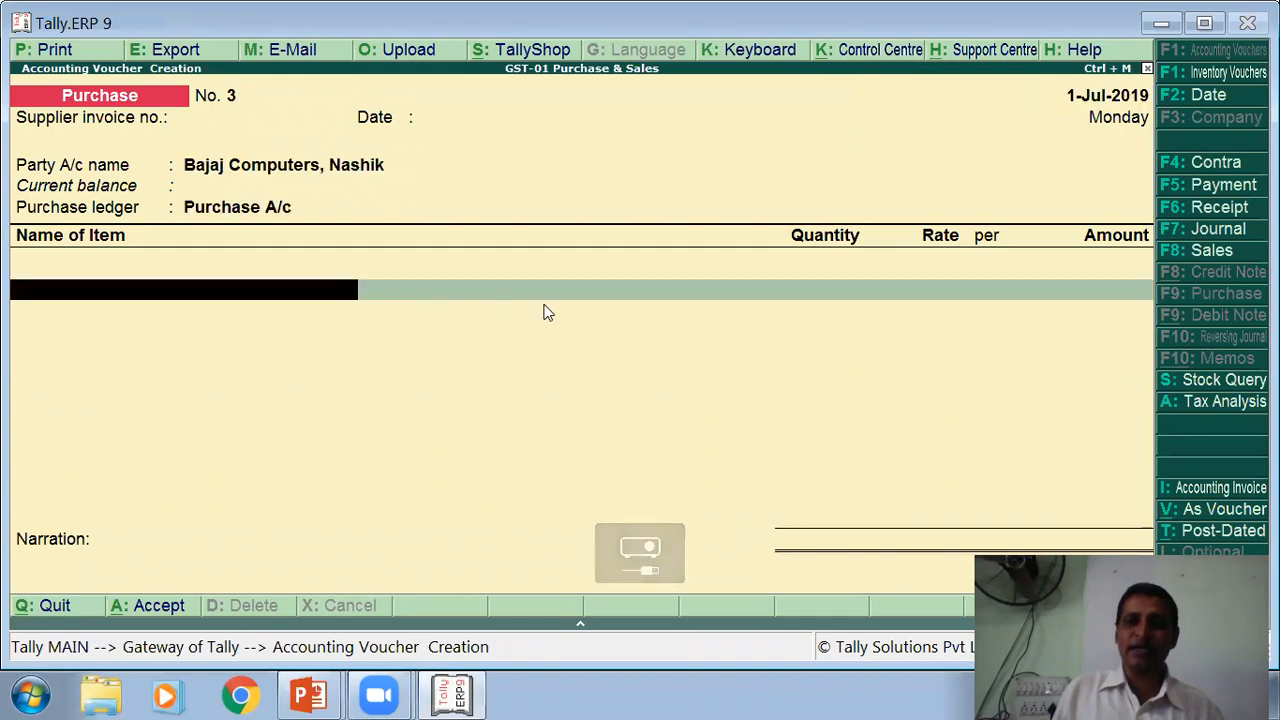
key(Escape)
key(y)
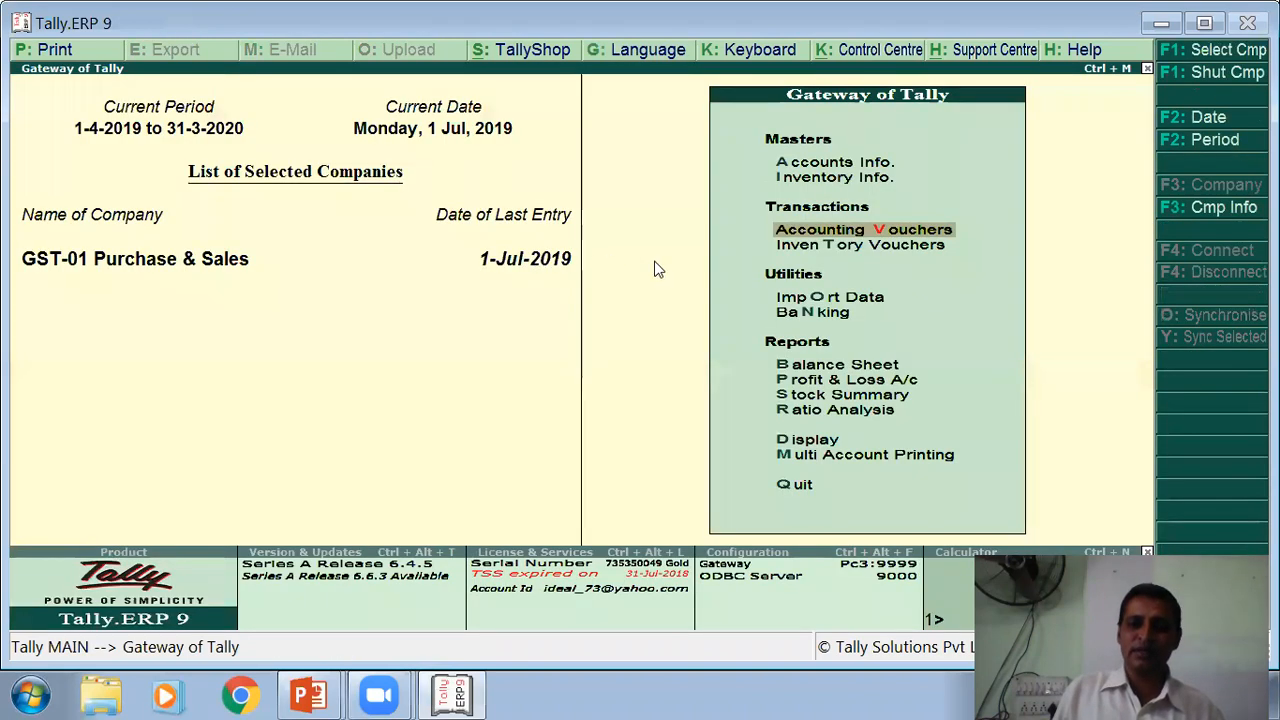
Step: Open the company's Balance Sheet in detailed view
click(842, 366)
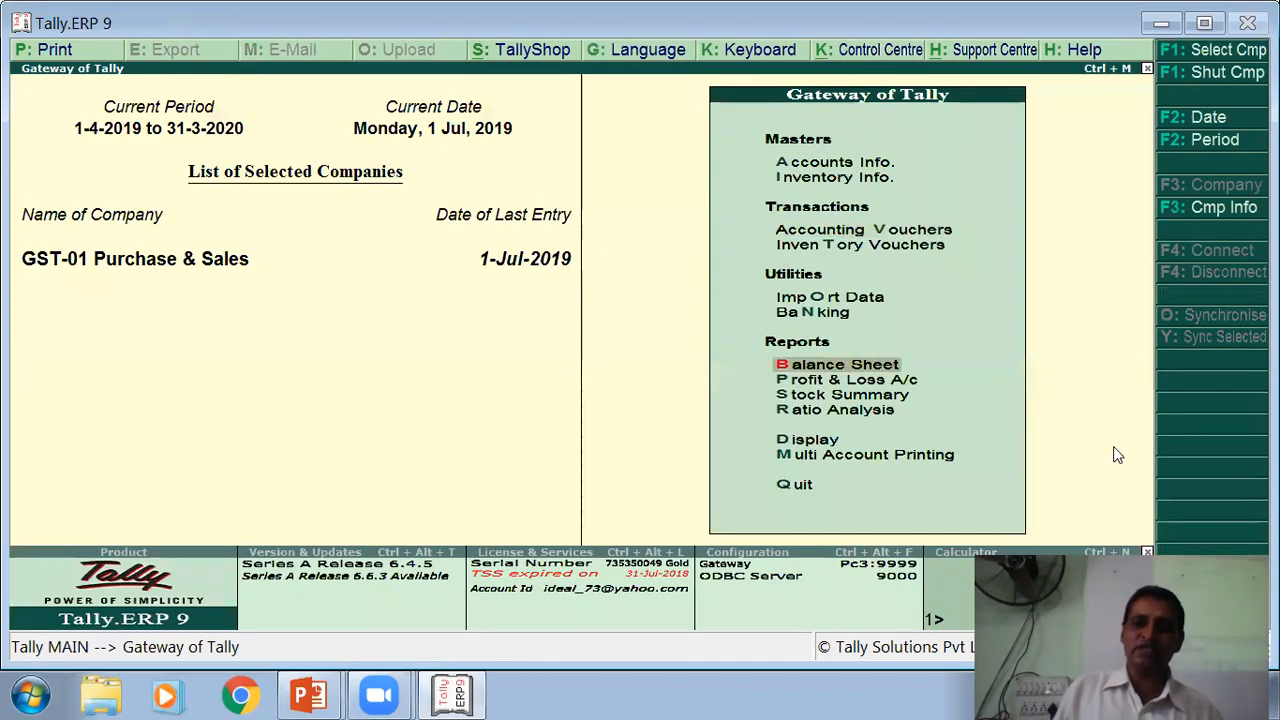
key(Return)
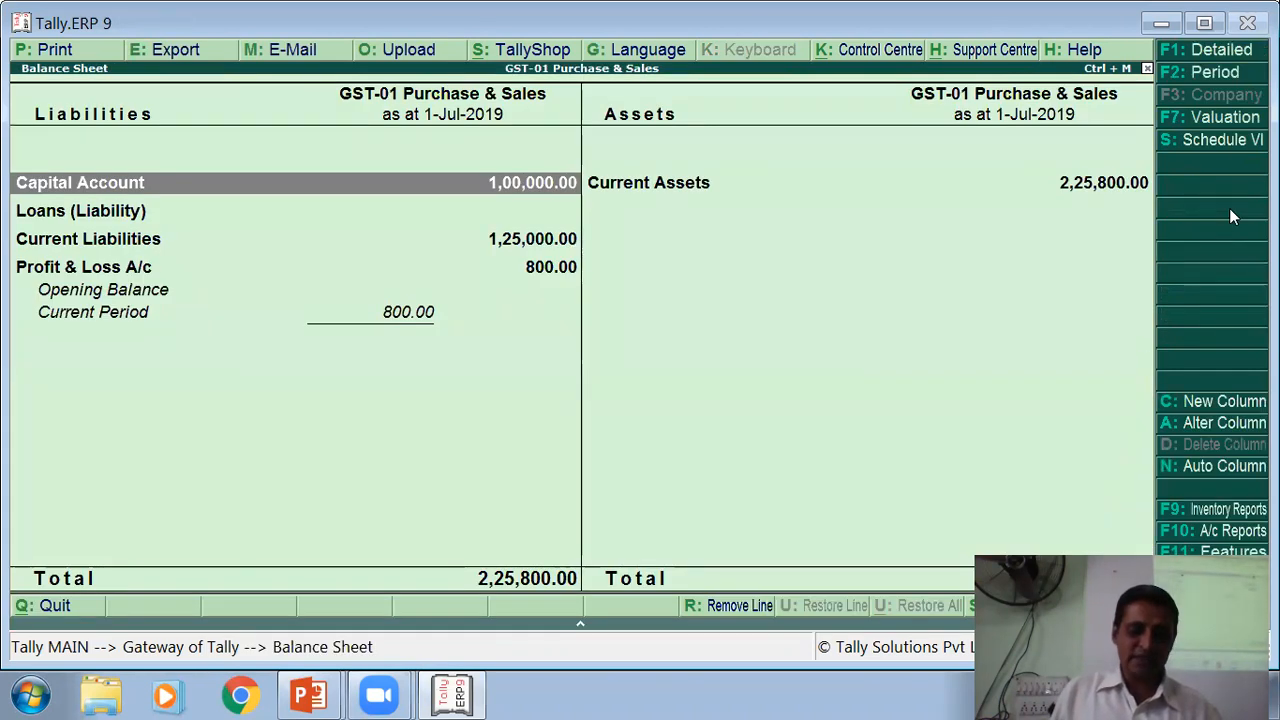
key(alt+F1)
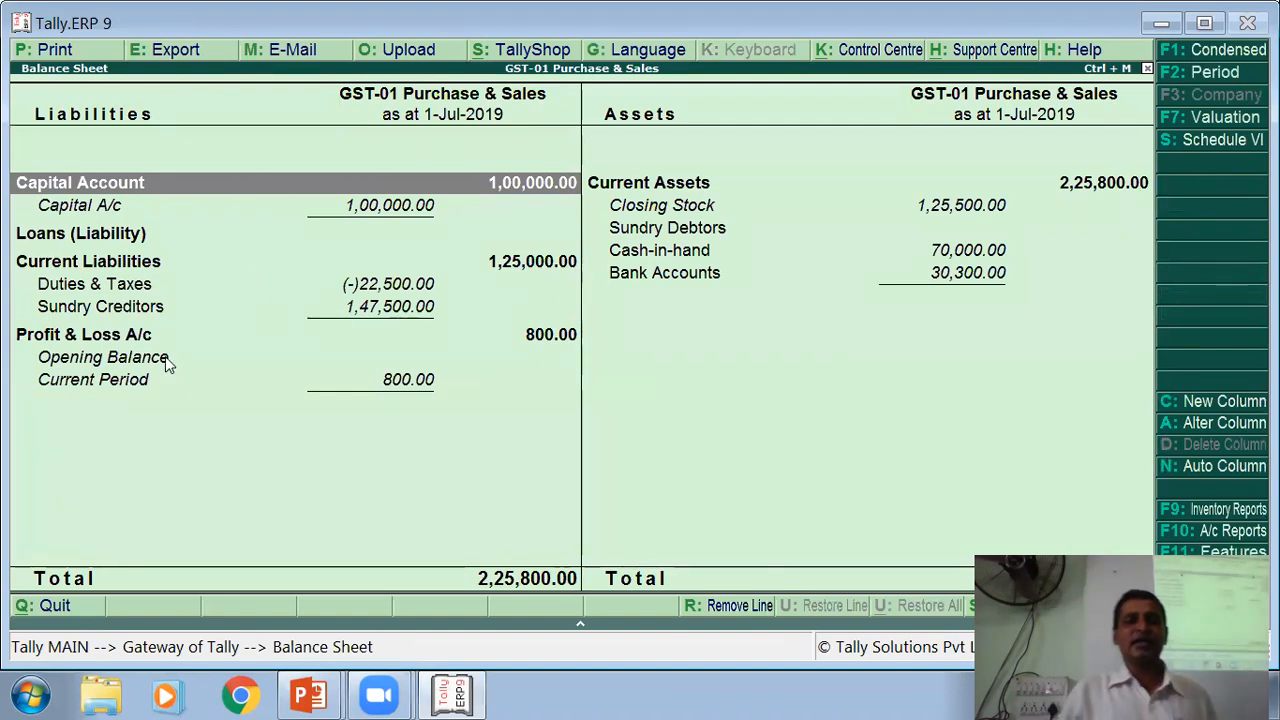
Step: Examine the Sundry Creditors and Duties & Taxes lines, look into the Duties & Taxes group summary, and close the Balance Sheet
click(390, 308)
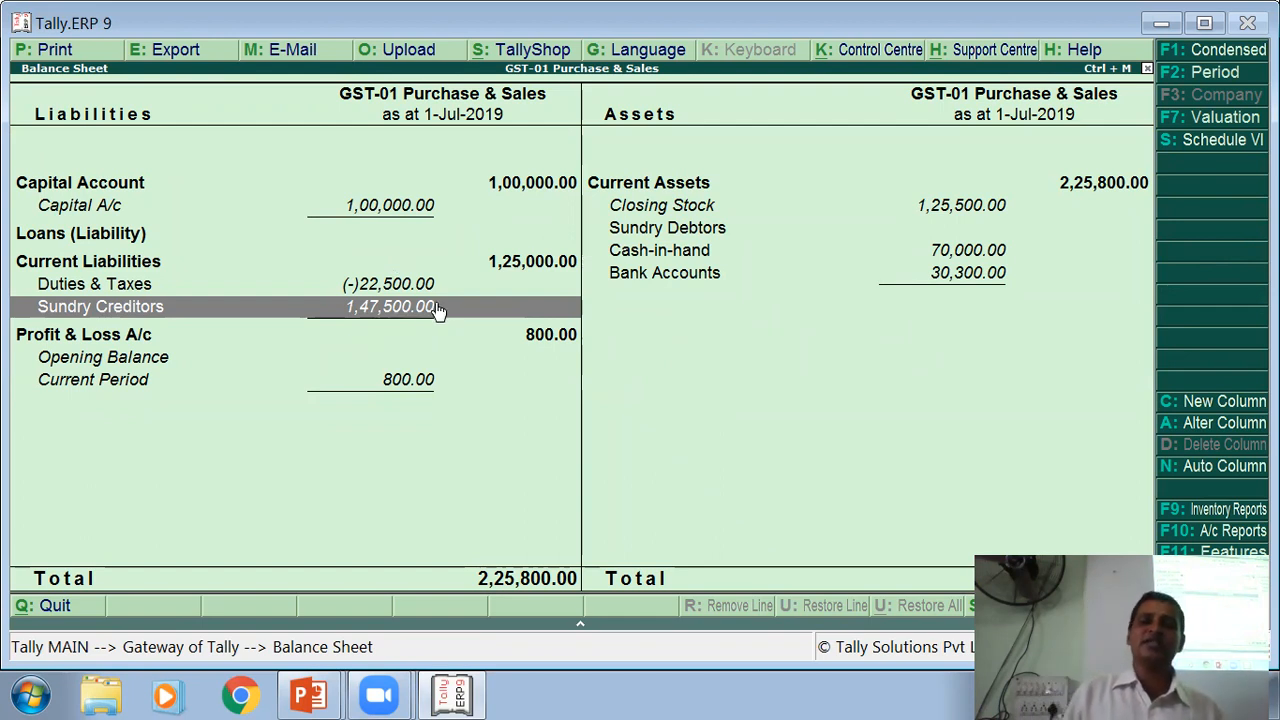
click(383, 288)
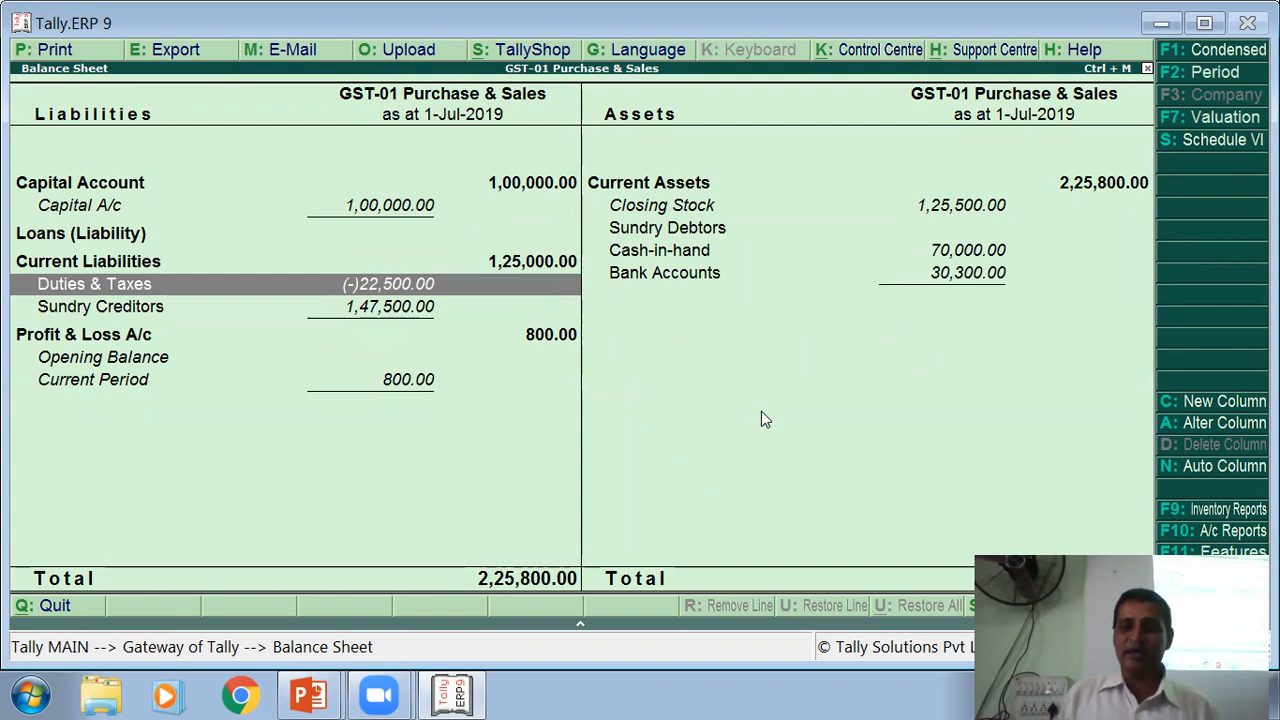
key(Return)
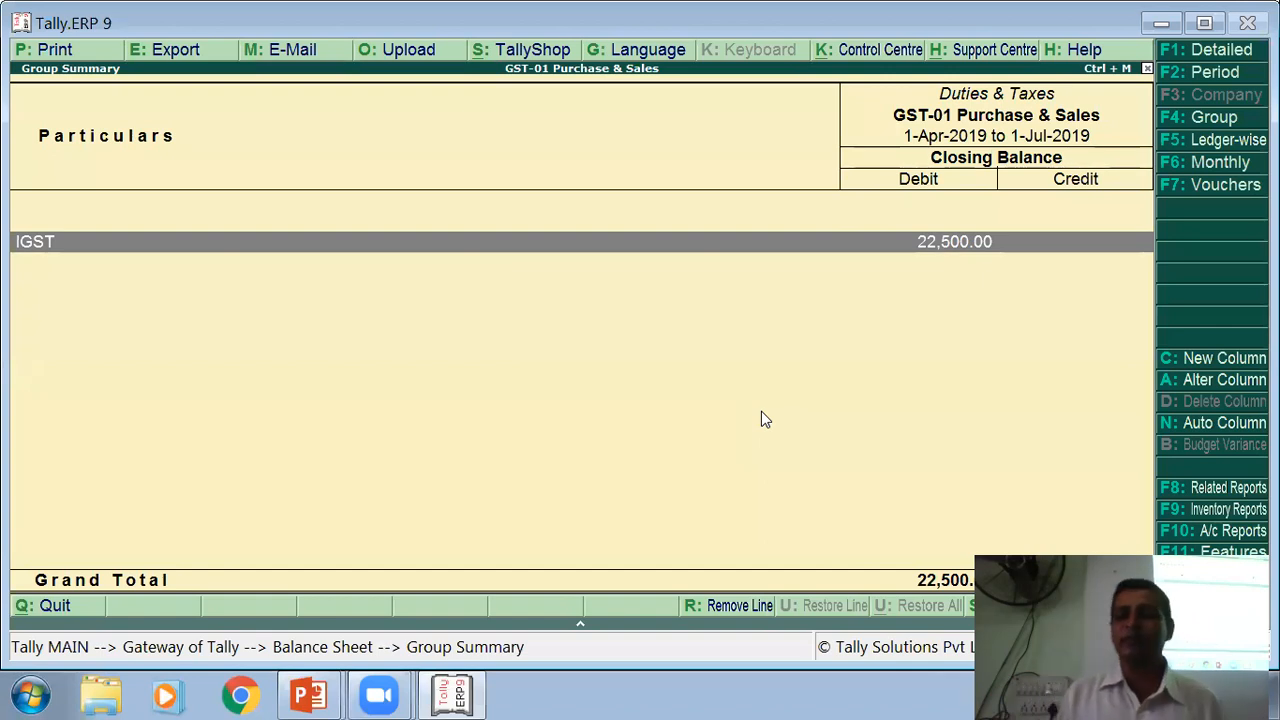
key(Escape)
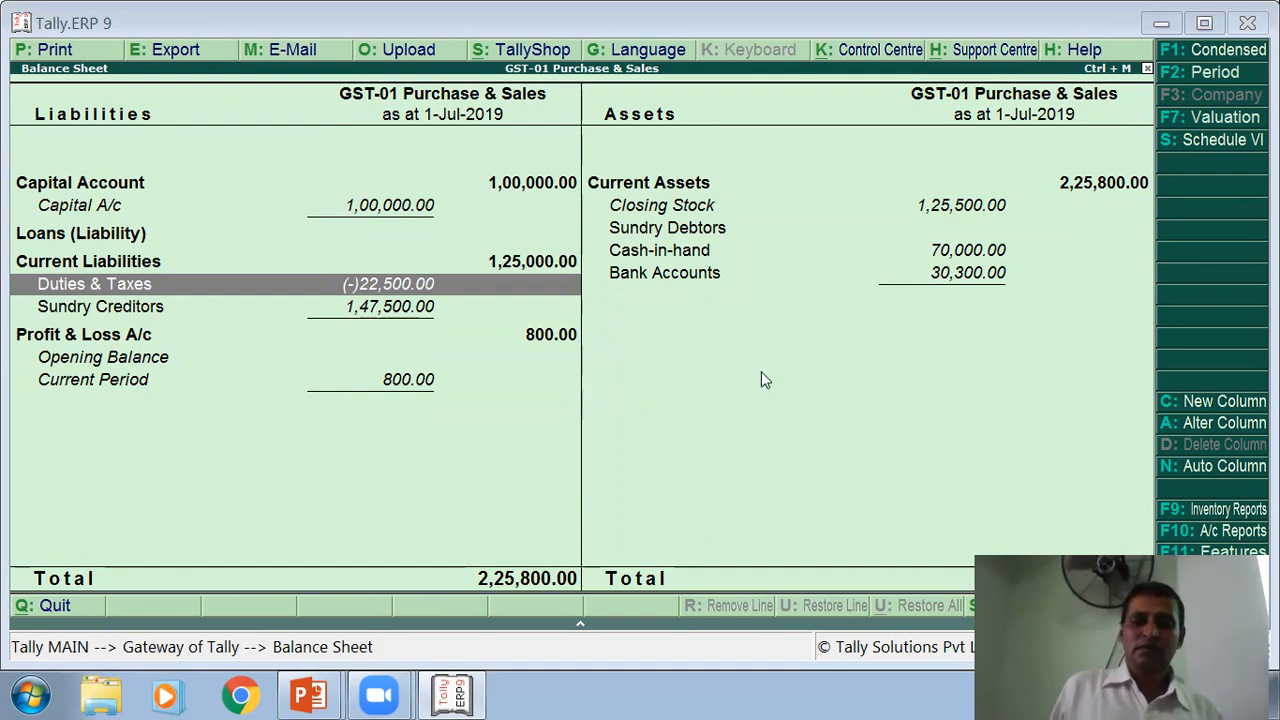
key(Right)
key(Escape)
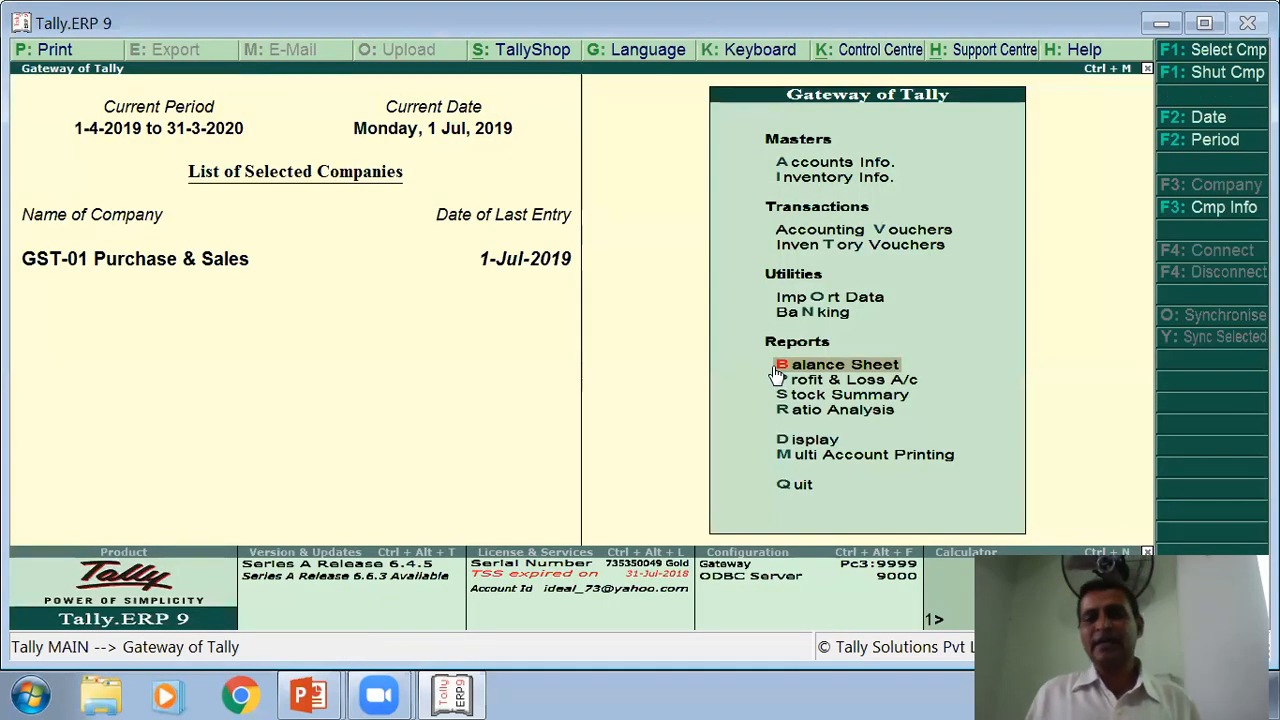
Step: Switch to the PowerPoint slide and read the Vishal Computers, Gujarath sales transaction
key(alt+Tab)
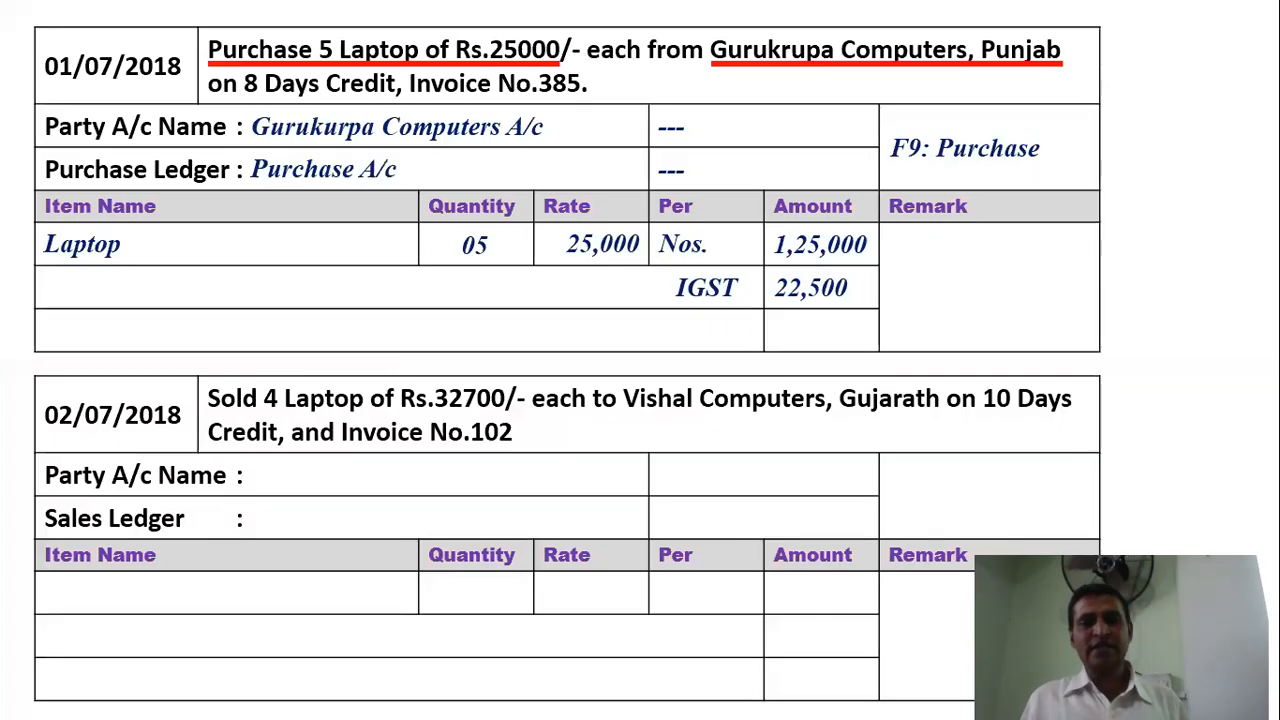
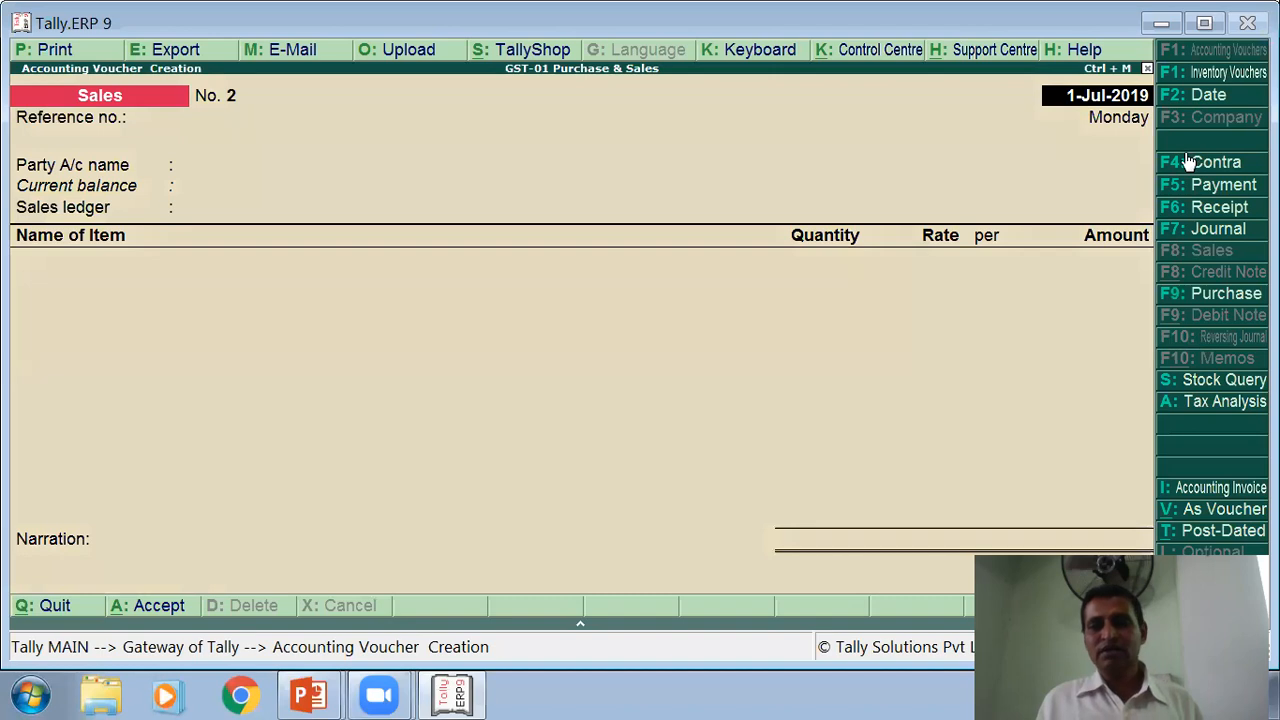
key(F2)
key(Escape)
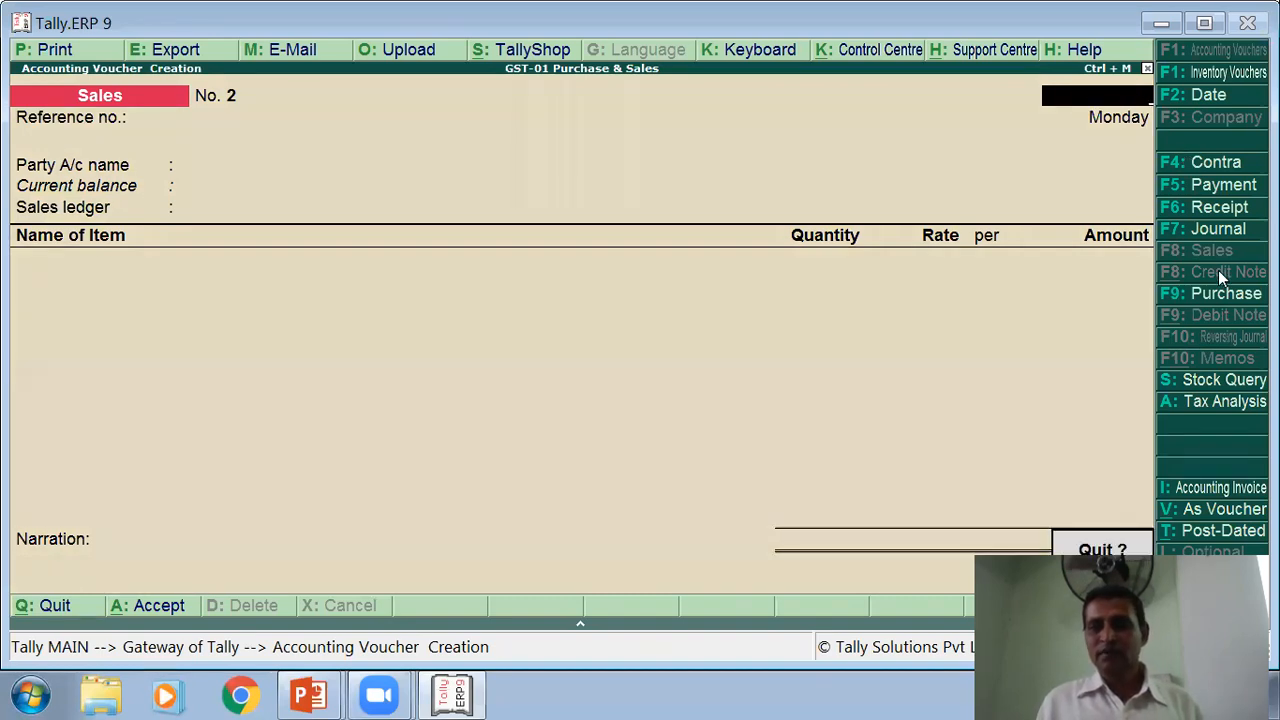
key(y)
key(v)
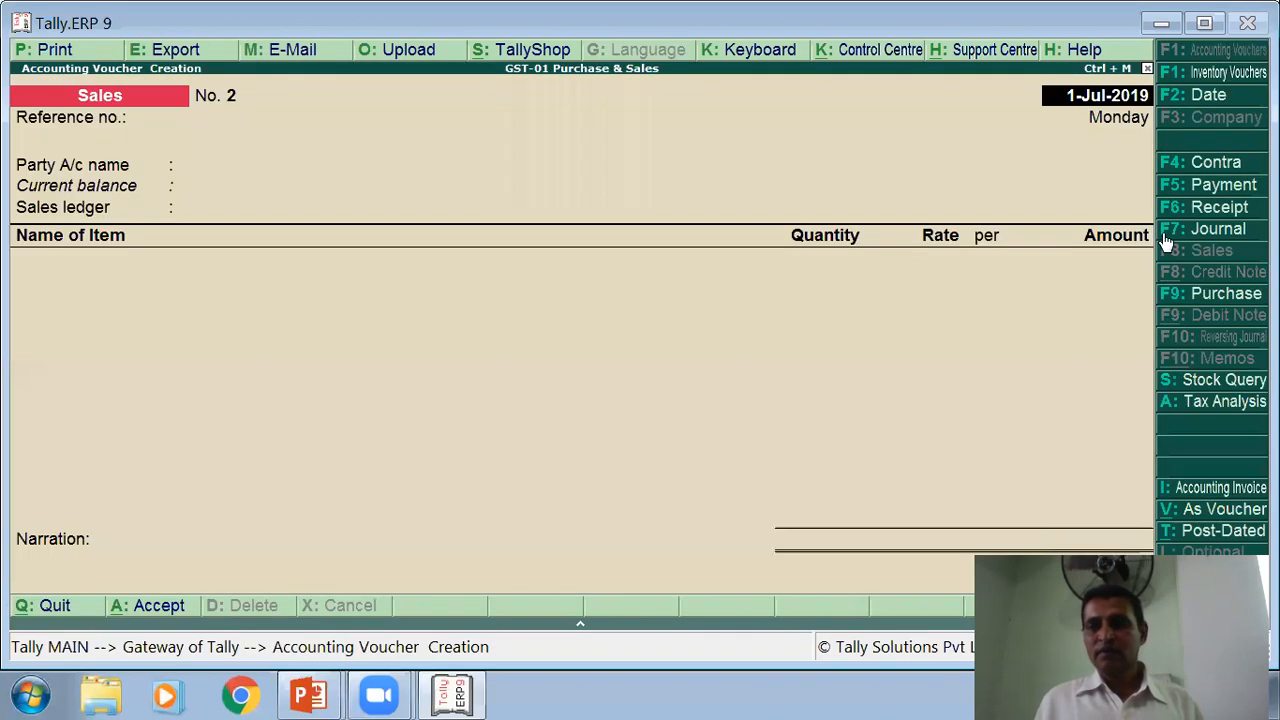
Step: Check the invoice number on the slide, set the sales voucher's reference number to 102 and choose Vishal Computers, Gujarath as party
key(alt+Tab)
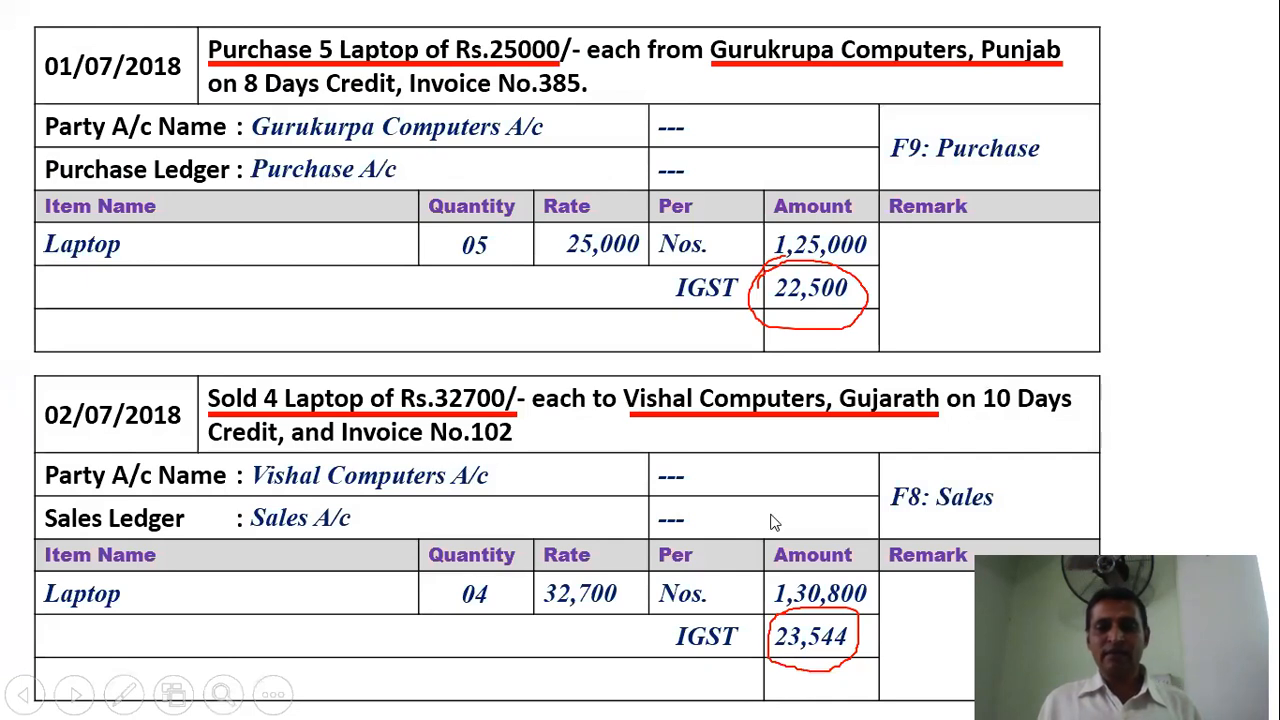
key(alt+Tab)
text(102)
key(Return)
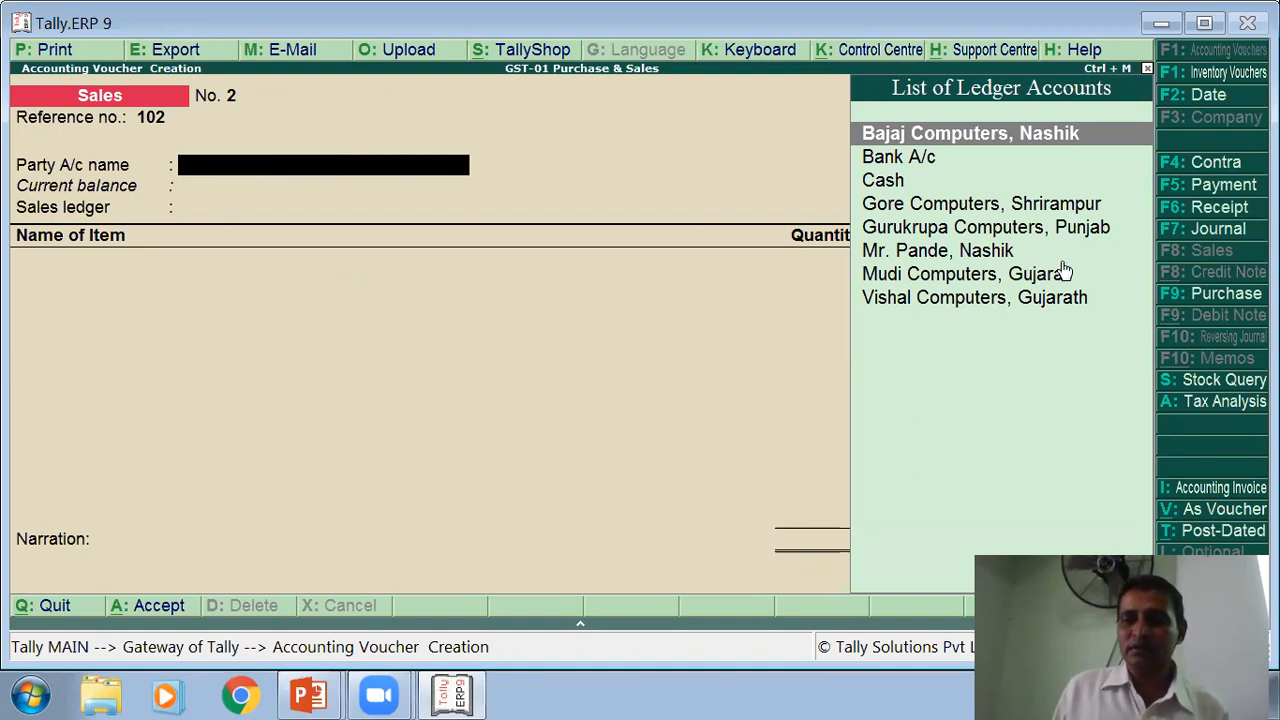
click(998, 304)
key(Return)
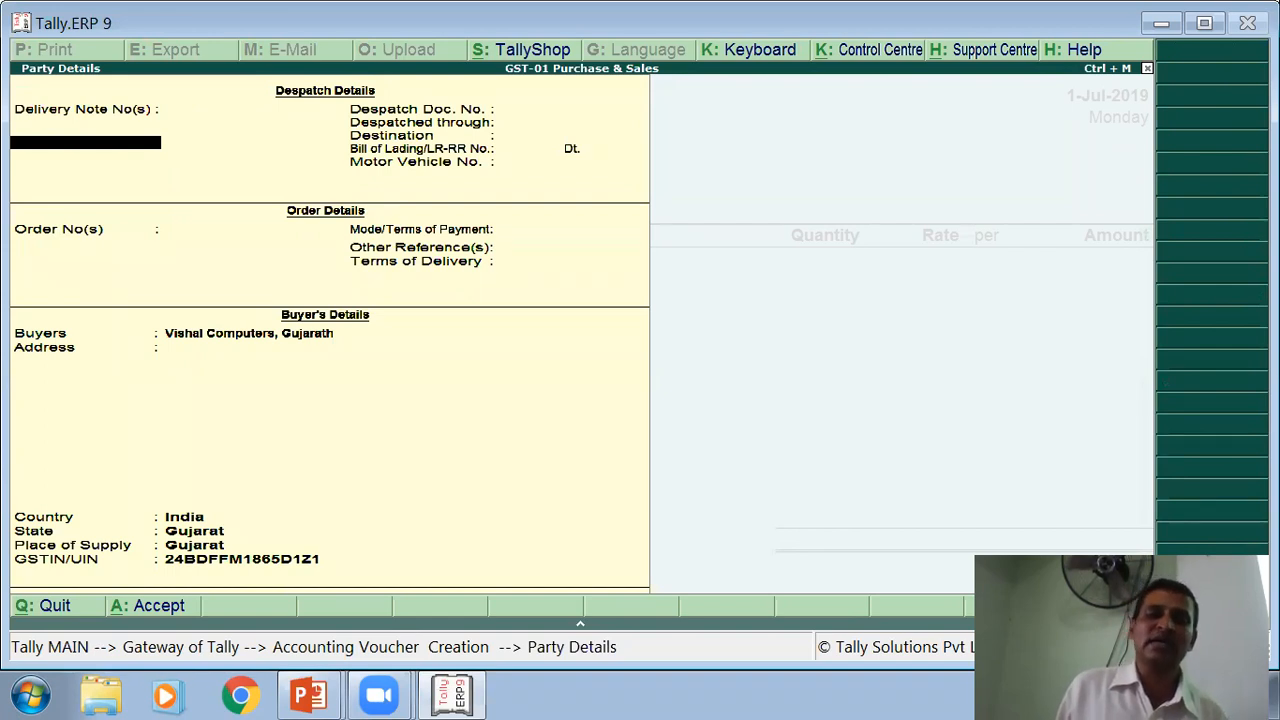
Step: Leave the despatch and order details blank and accept the default buyer's details for the party
key(Return)
key(Return)
key(Return)
key(Return)
key(Return)
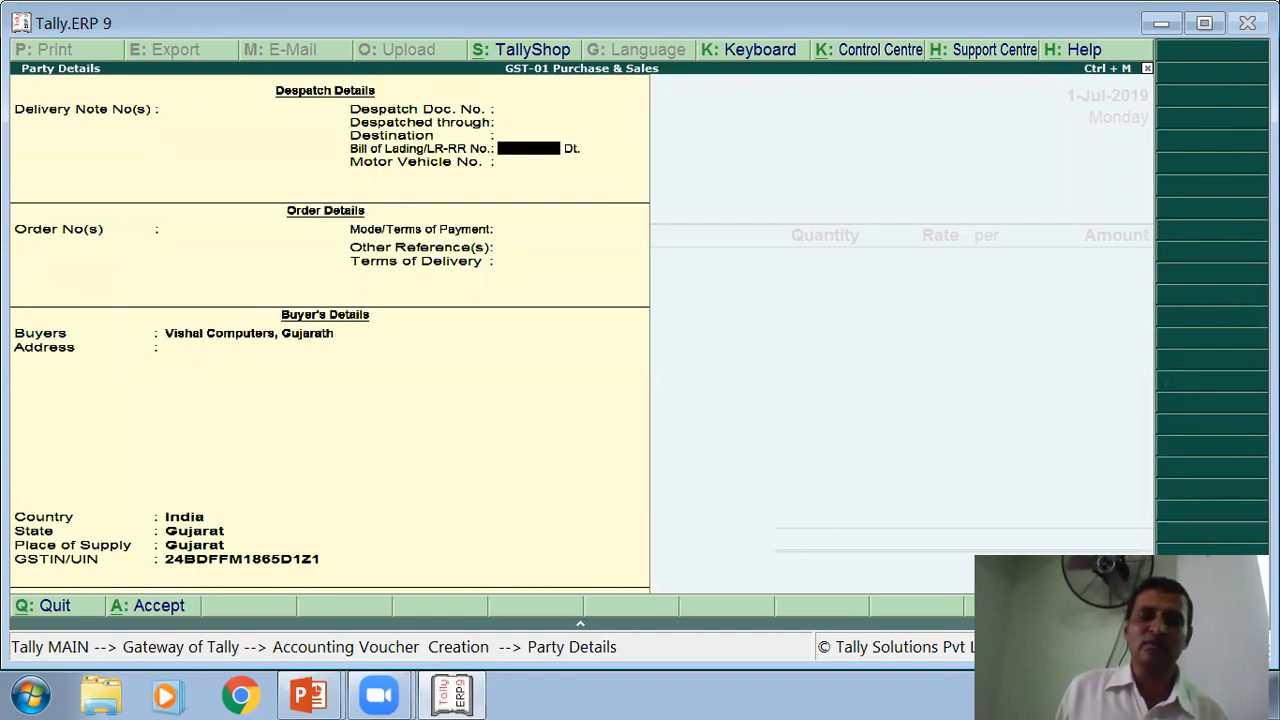
key(Return)
key(Return)
key(Return)
key(Return)
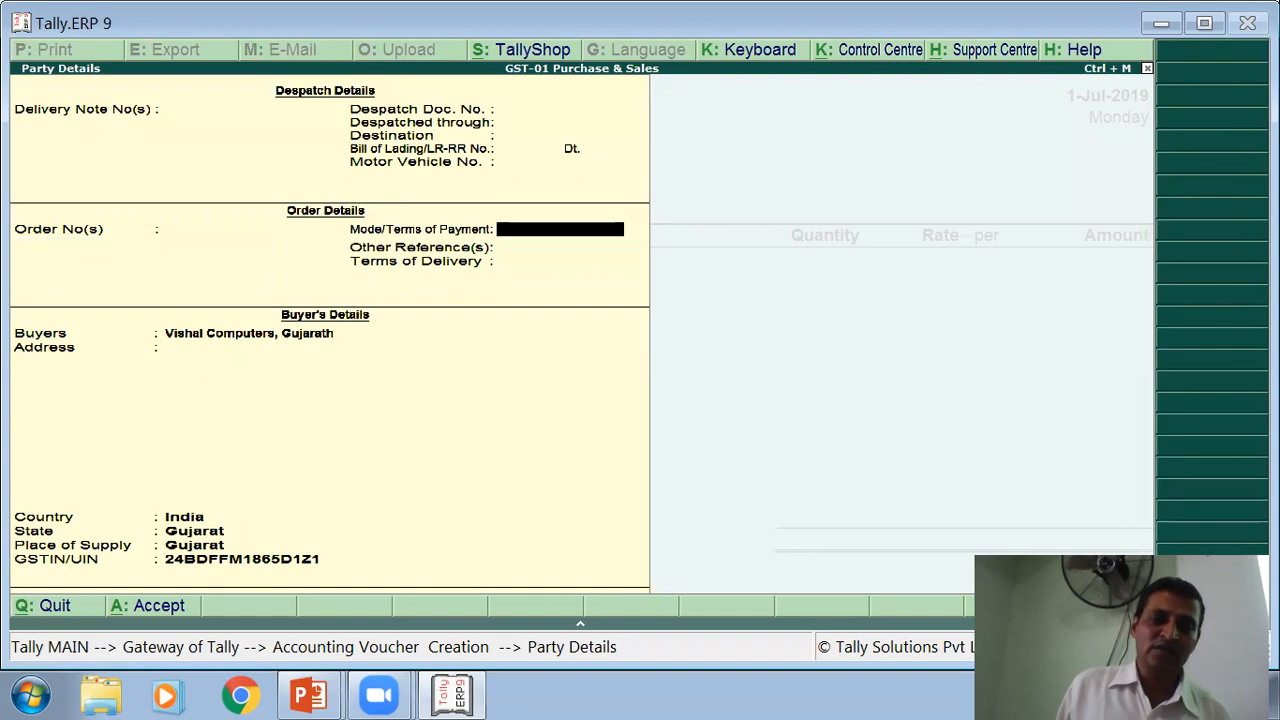
key(Return)
key(Return)
key(Return)
key(Return)
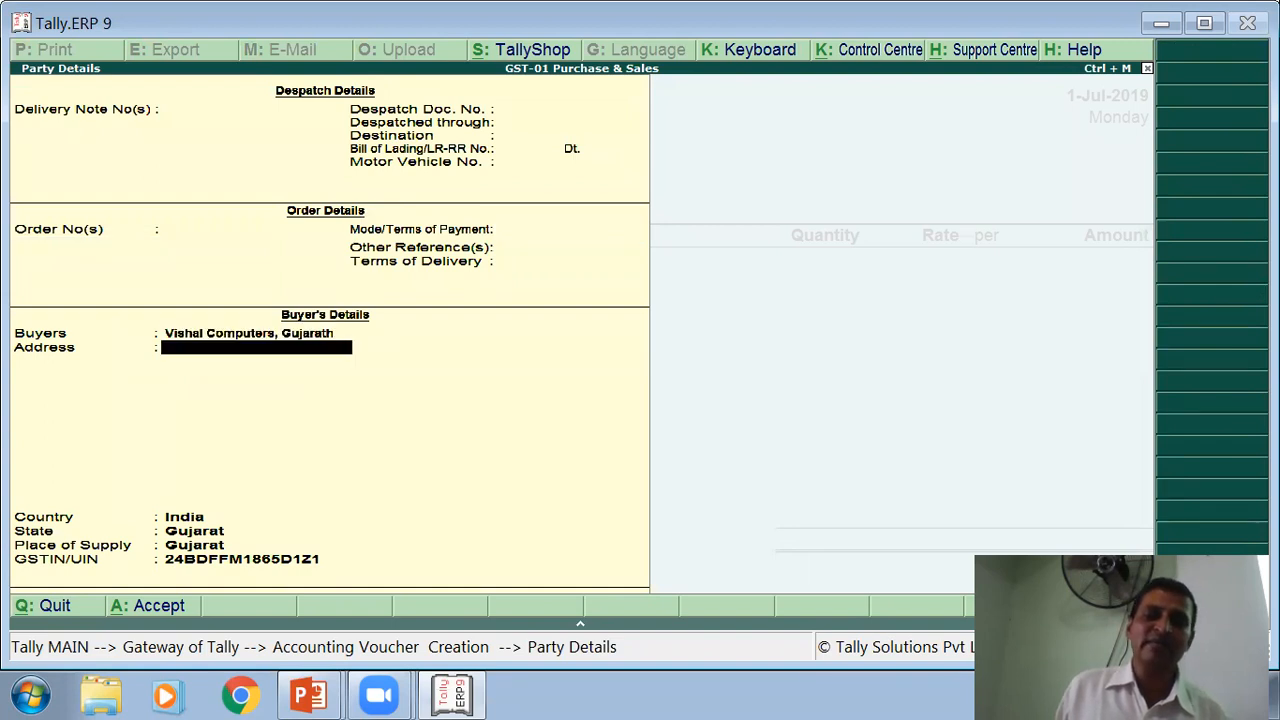
key(Return)
key(Return)
key(Return)
key(Return)
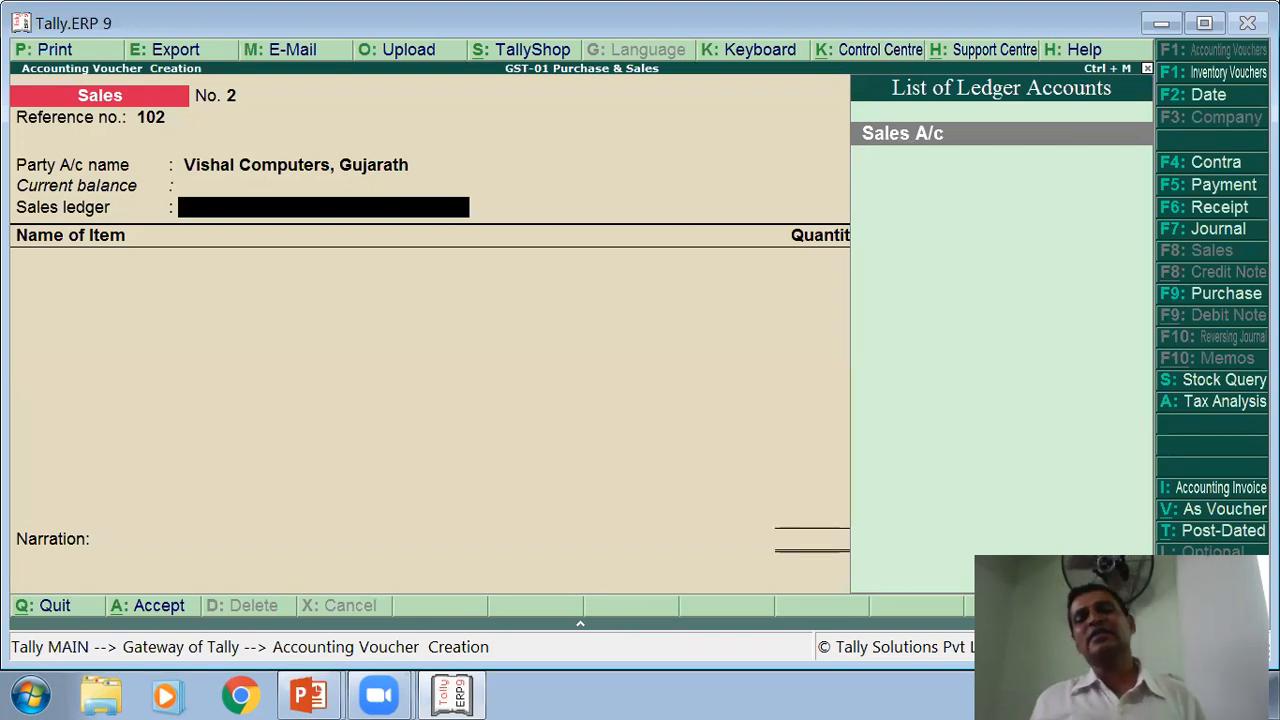
Step: Choose Sales A/c as the sales ledger and add the Laptop item with quantity 4 Nos. at a rate of 32,700
key(Return)
key(Return)
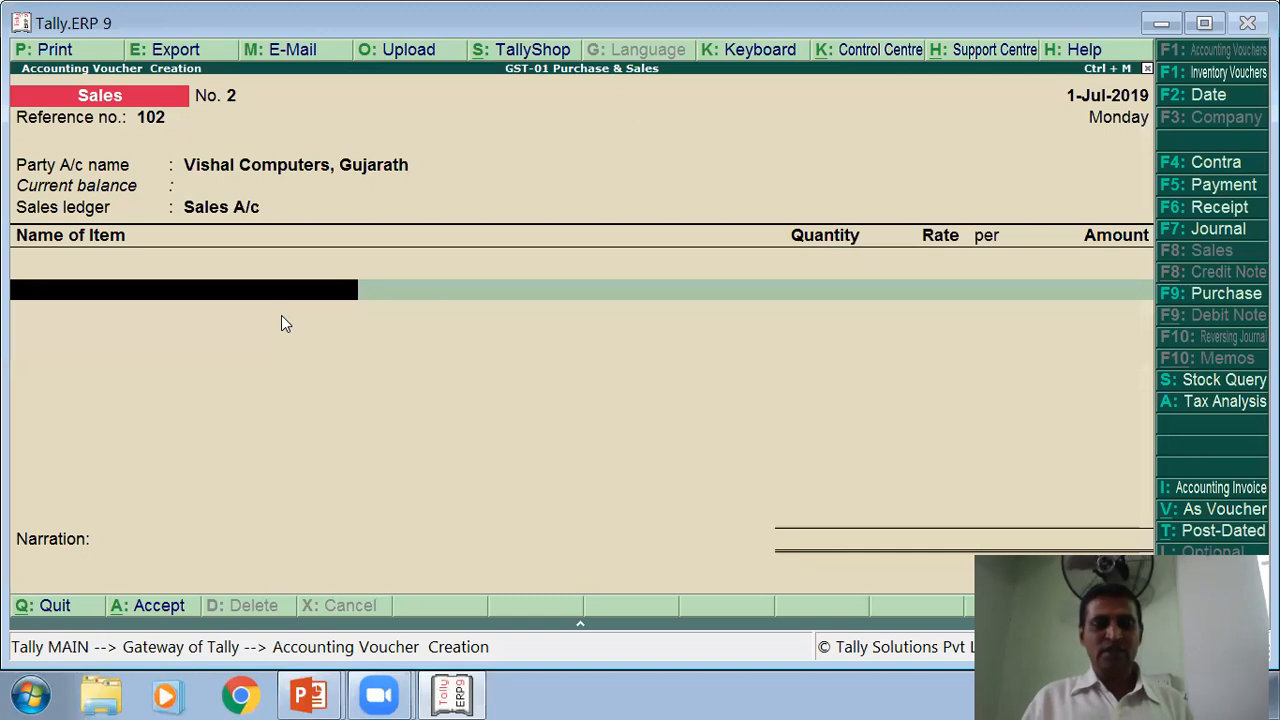
text(L)
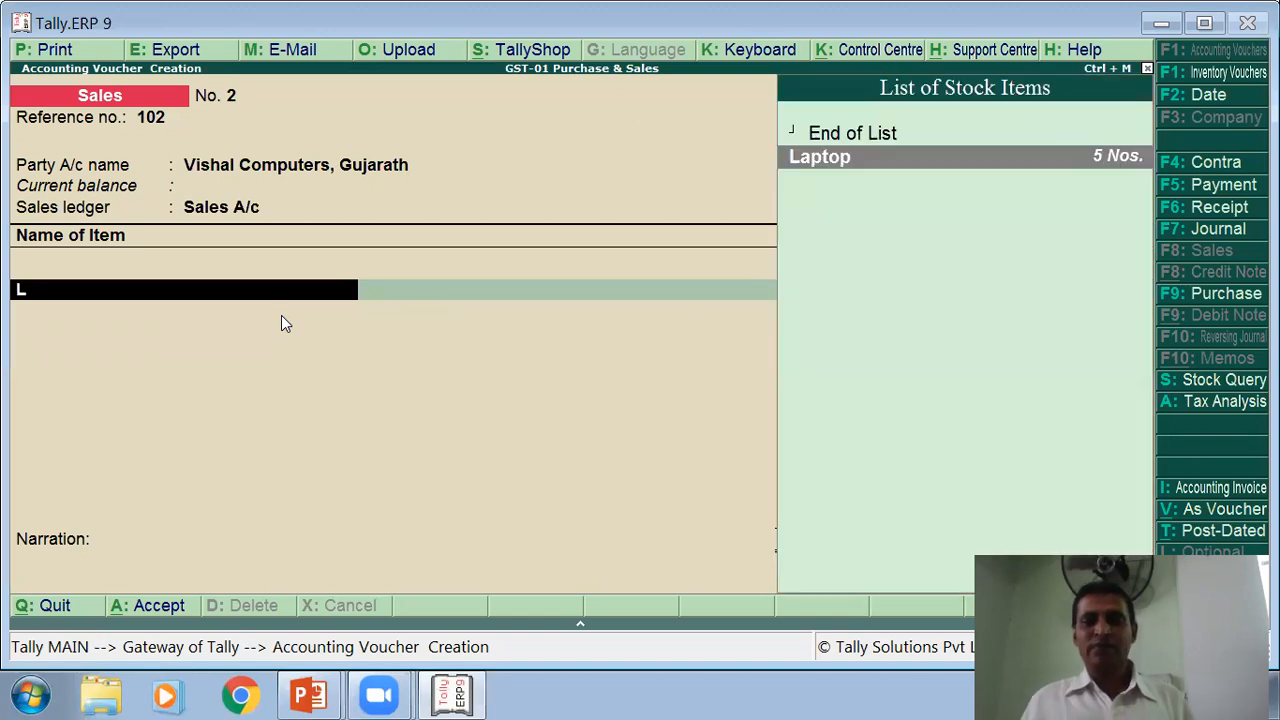
click(896, 161)
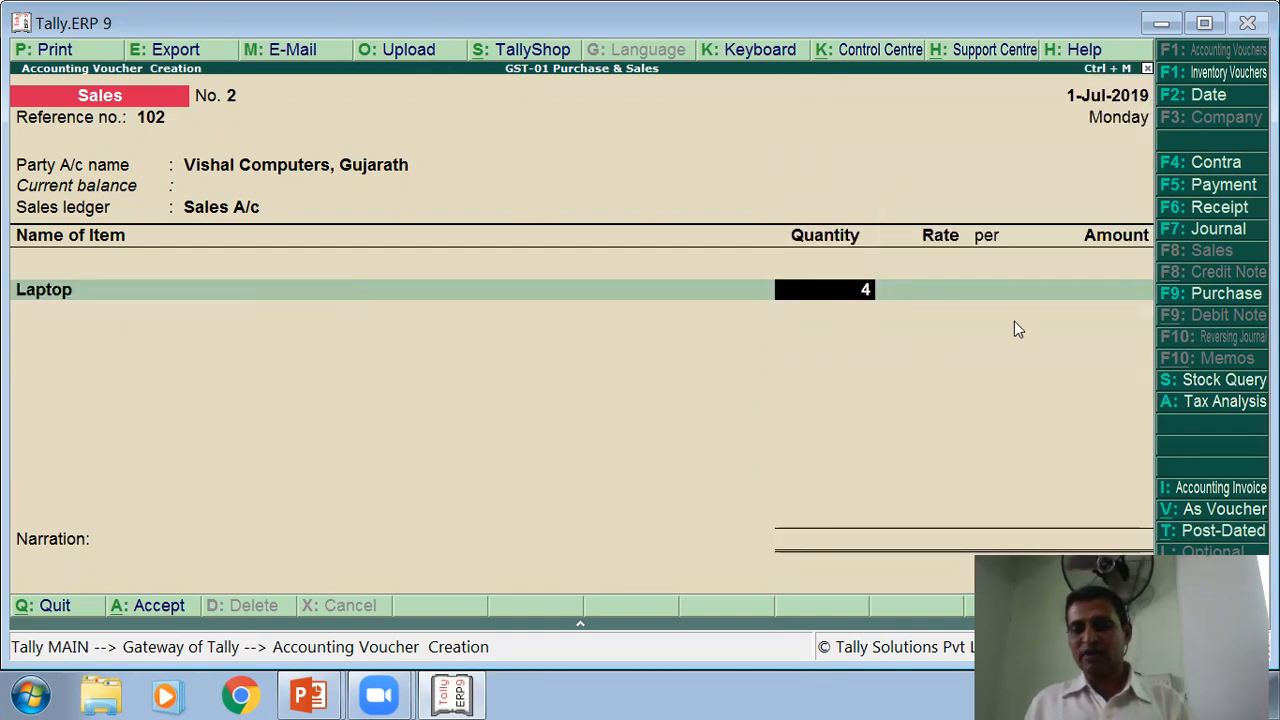
key(Return)
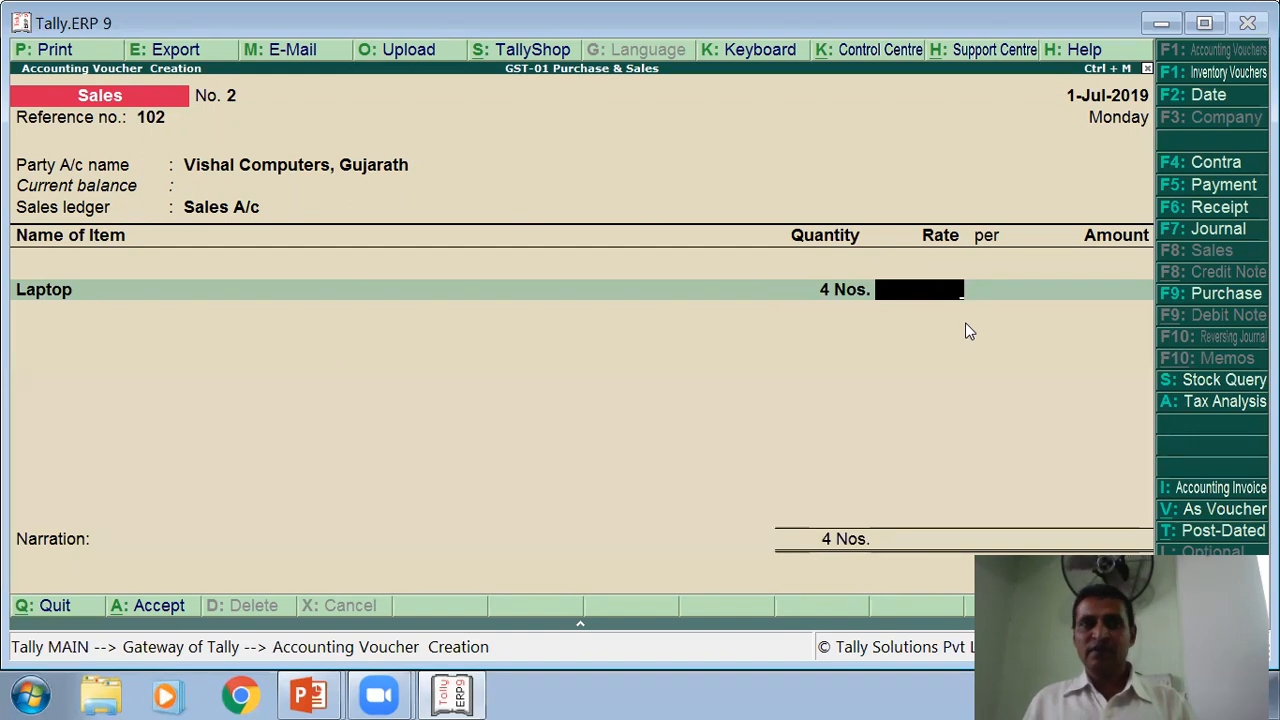
text(32,700)
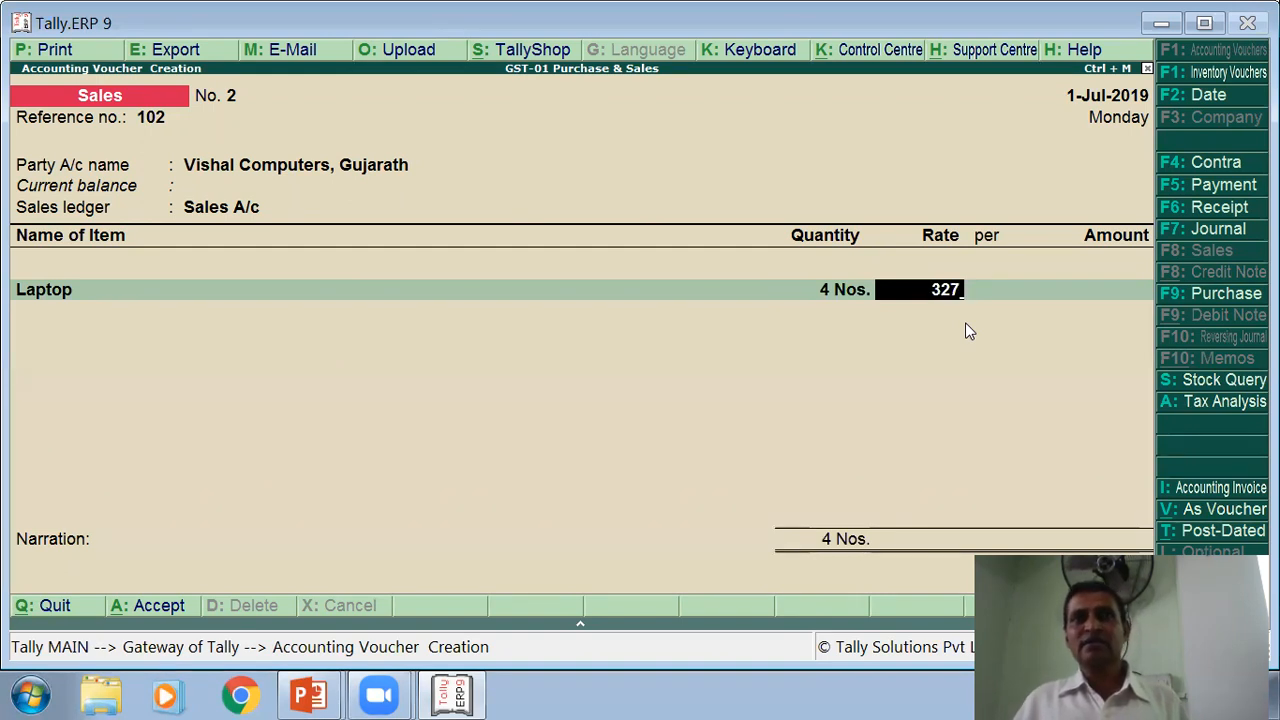
key(Return)
key(Return)
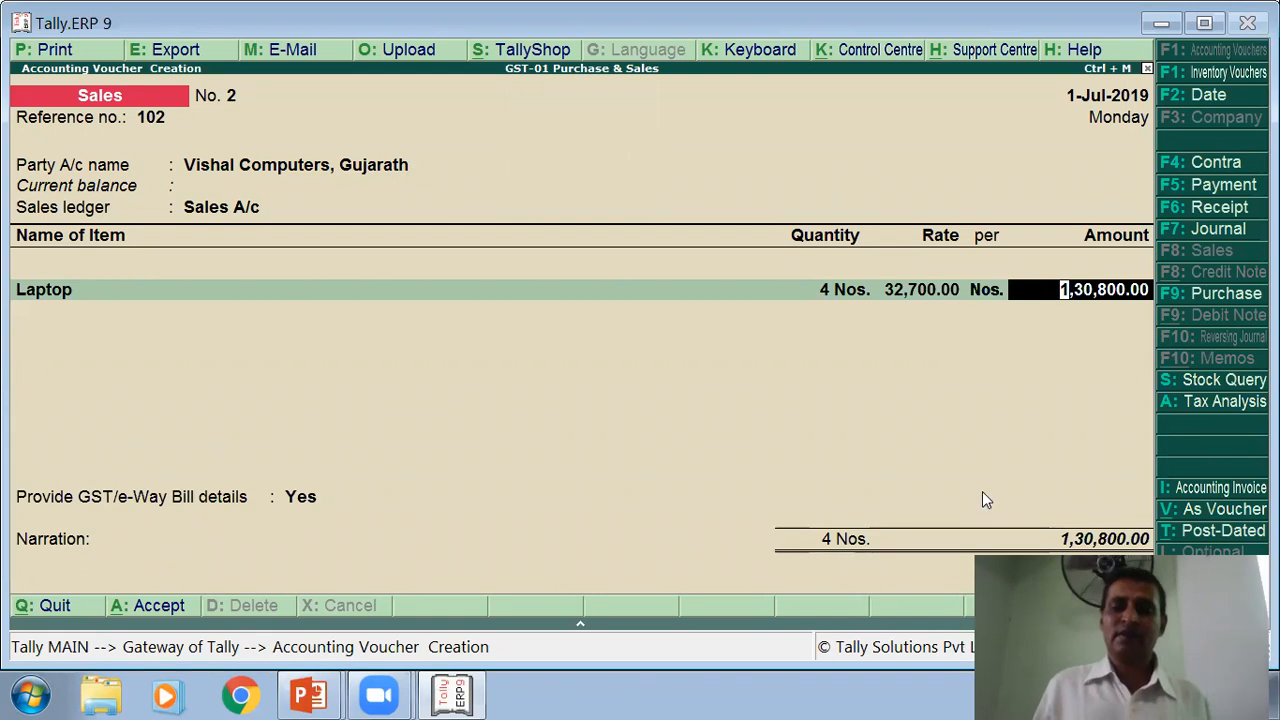
key(Return)
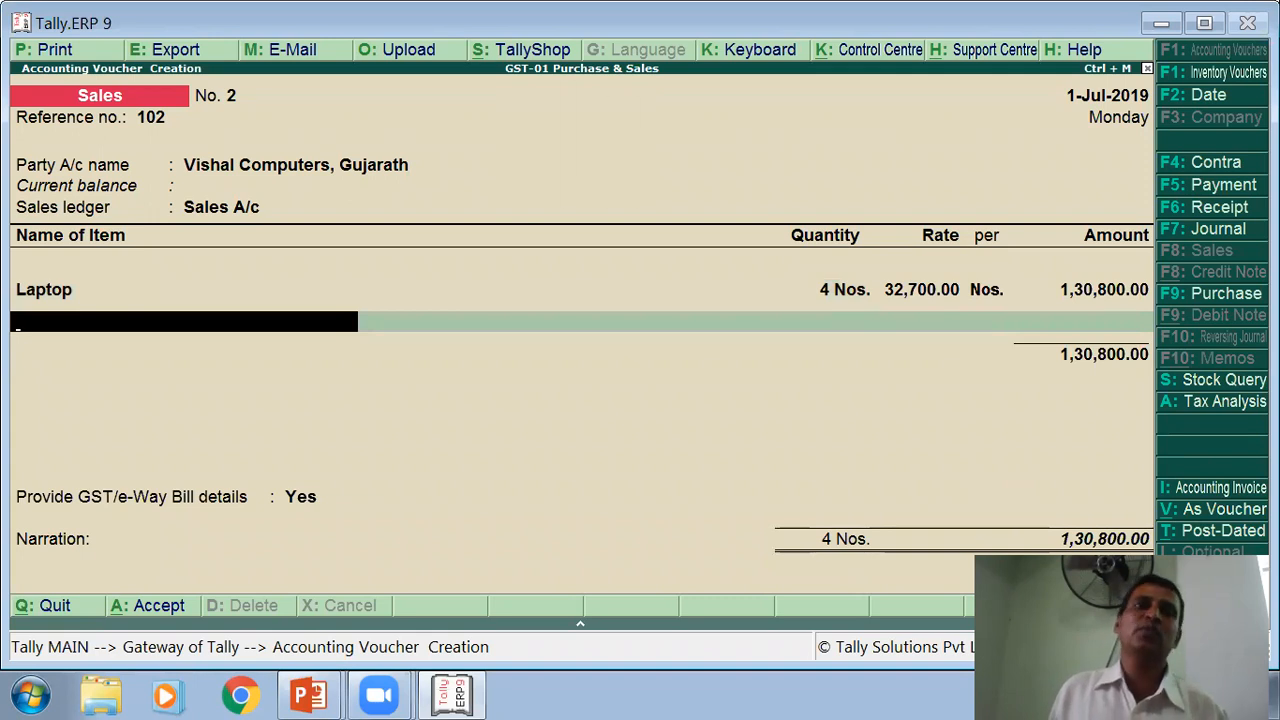
Step: Finish the item list and add the IGST ledger to the sales voucher with its calculated tax amount
key(Return)
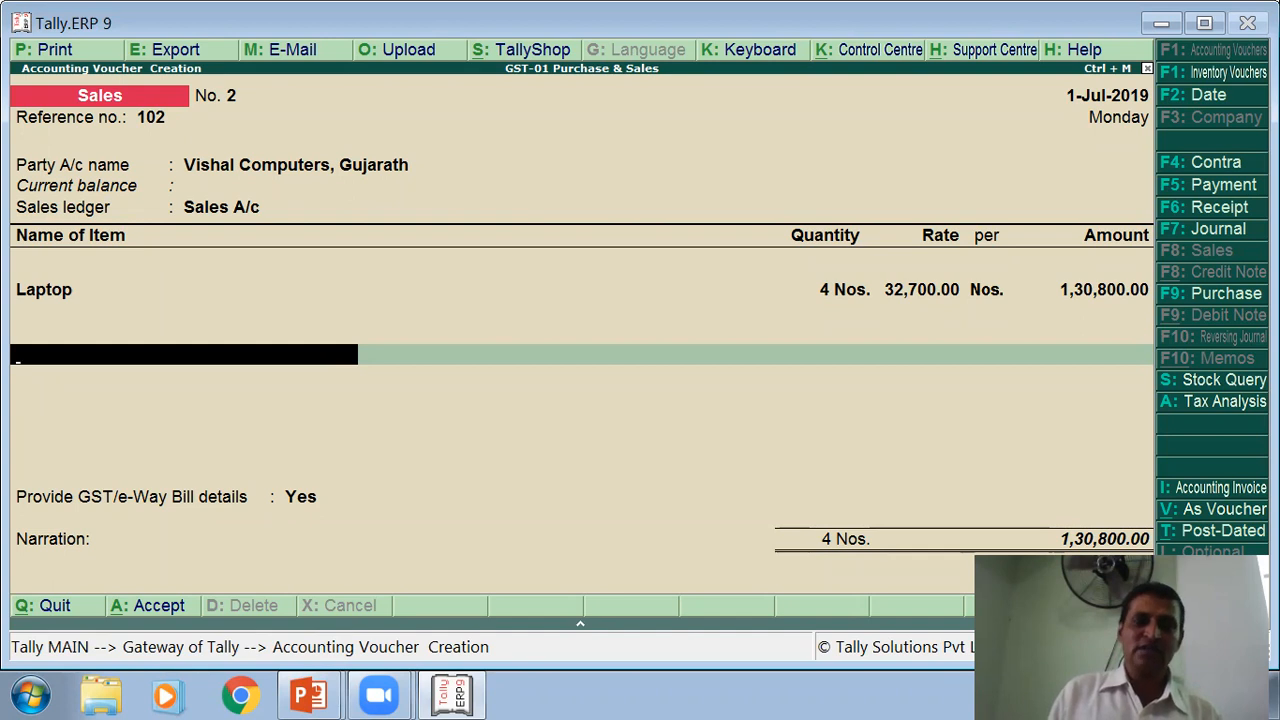
key(Return)
key(Return)
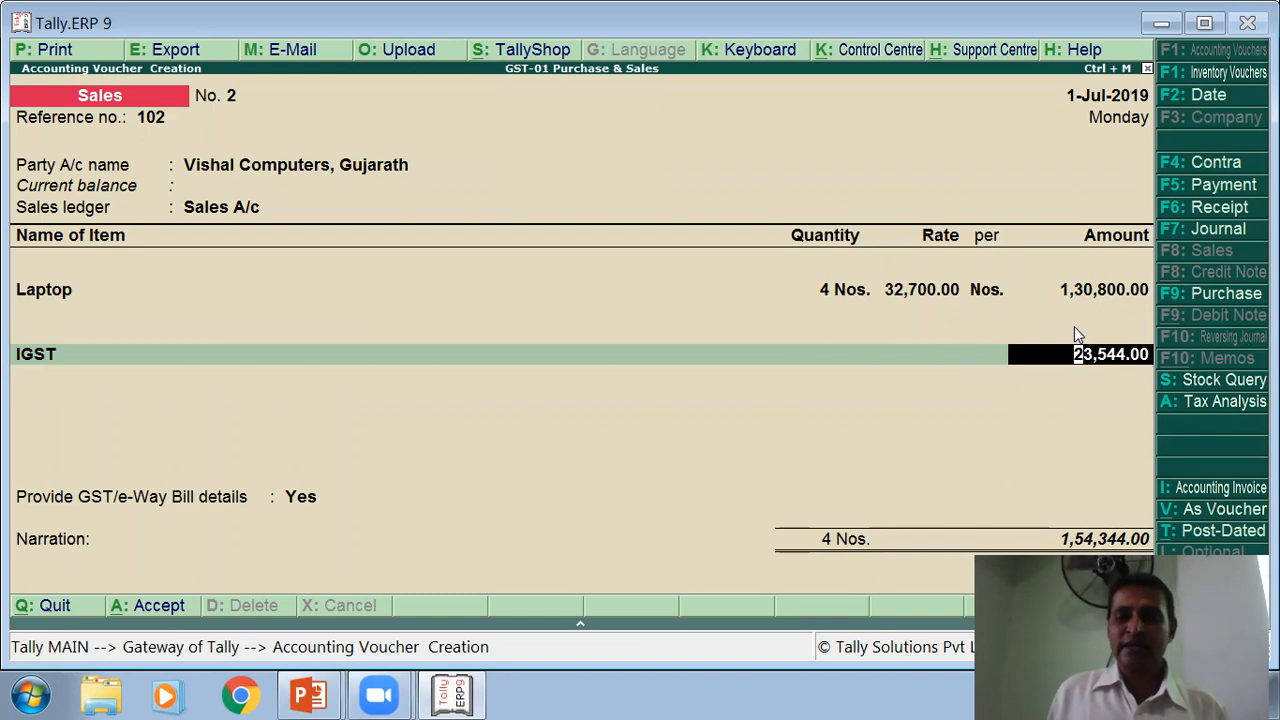
key(Return)
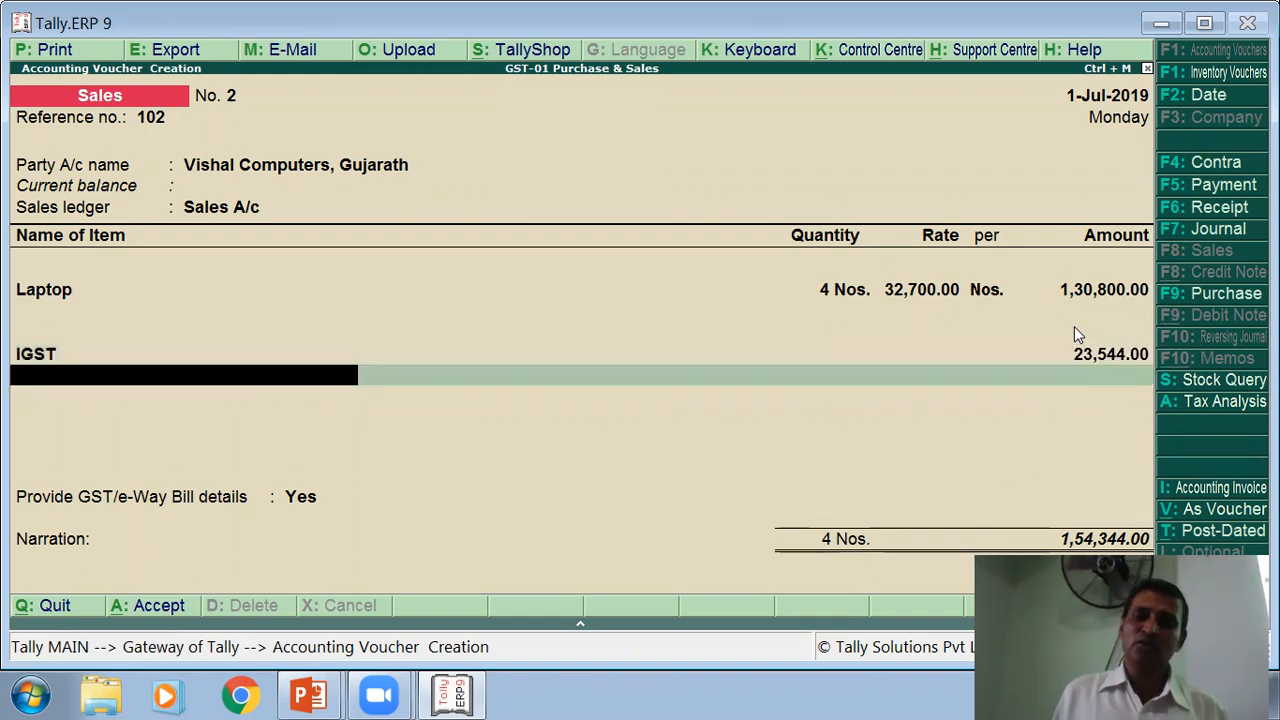
key(Return)
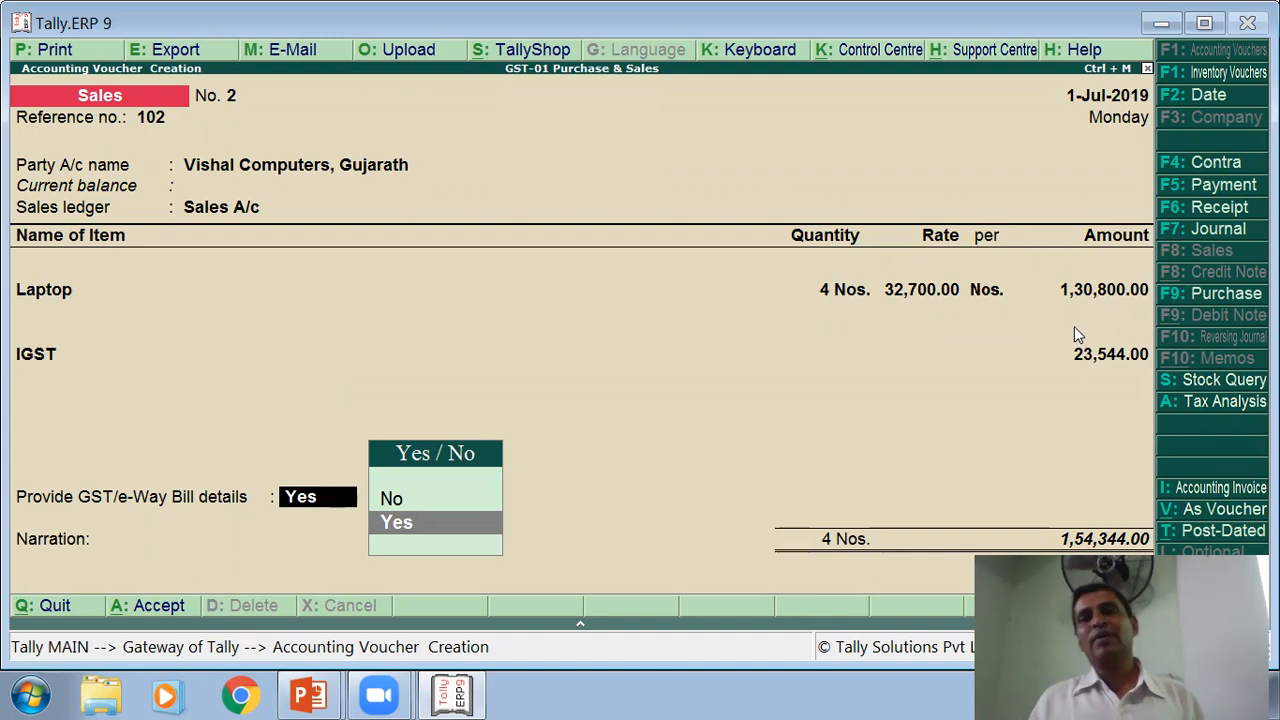
Step: Set Provide GST/e-Way Bill details to No for the sales voucher
key(Up)
key(Down)
key(Up)
key(Down)
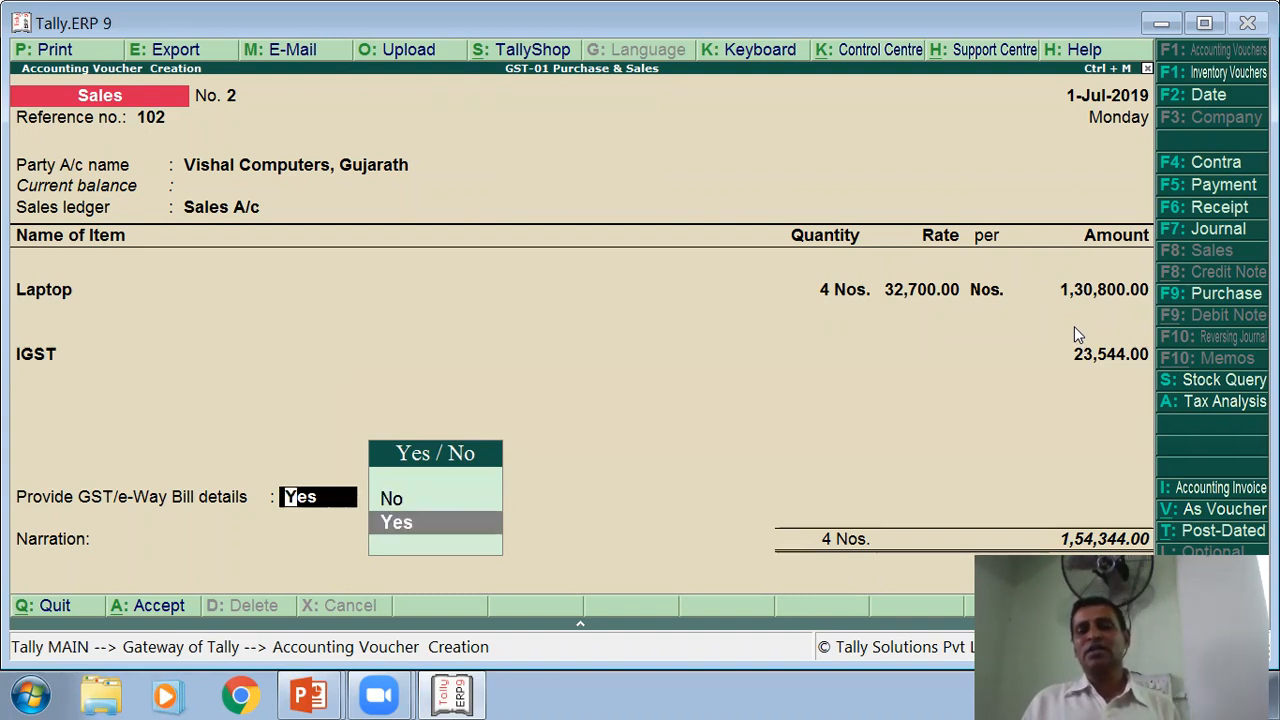
key(Up)
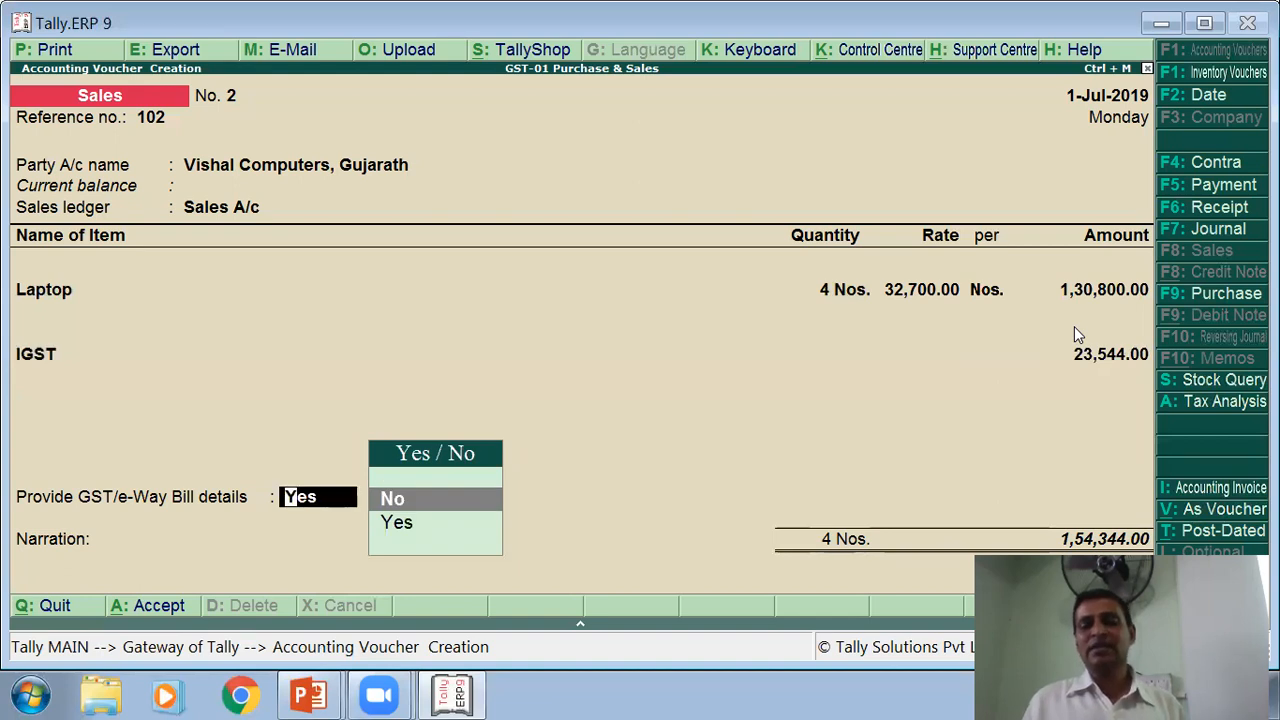
key(Return)
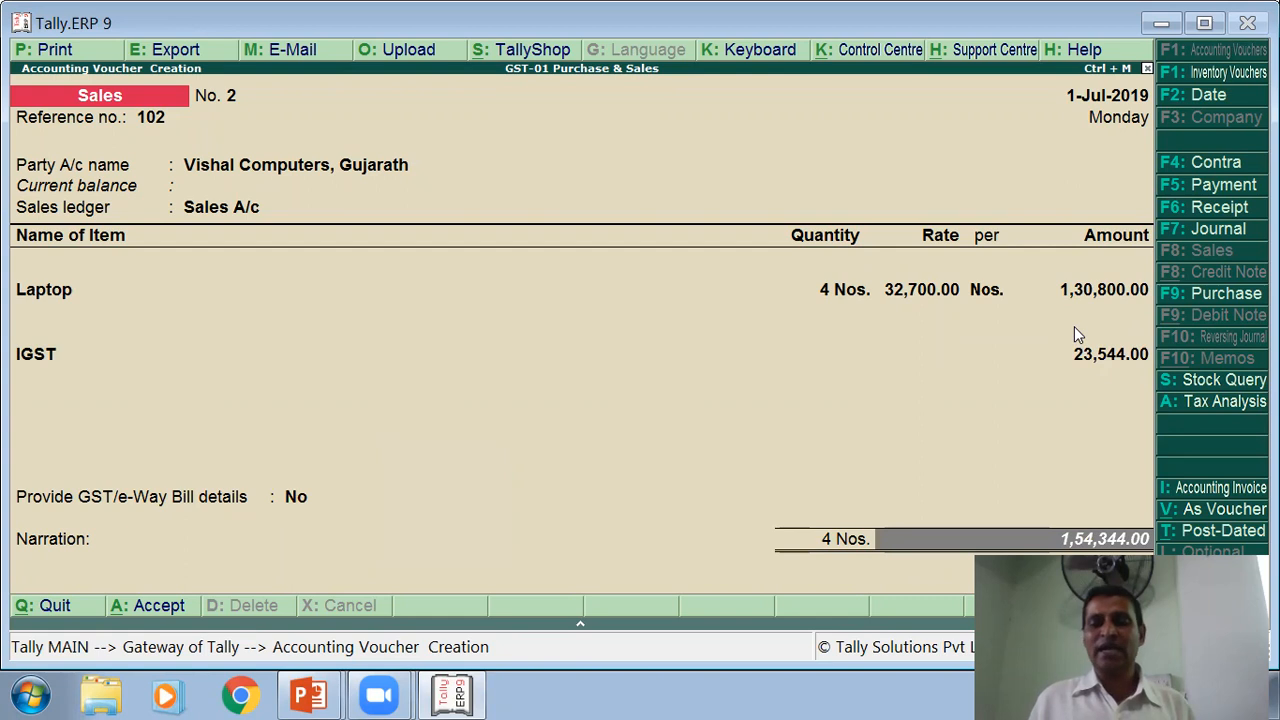
Step: Fill the bill-wise details for Vishal Computers, Gujarath as New Ref 102 with 10 credit days for the full amount
key(Return)
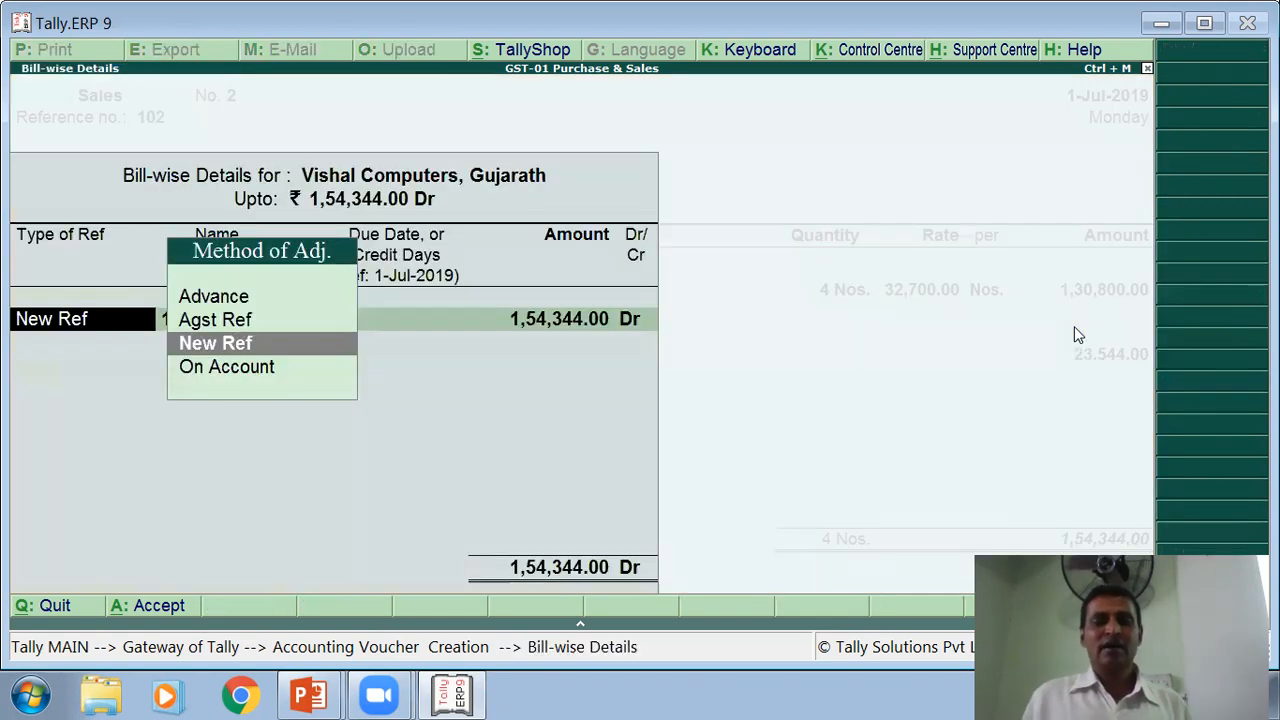
key(Return)
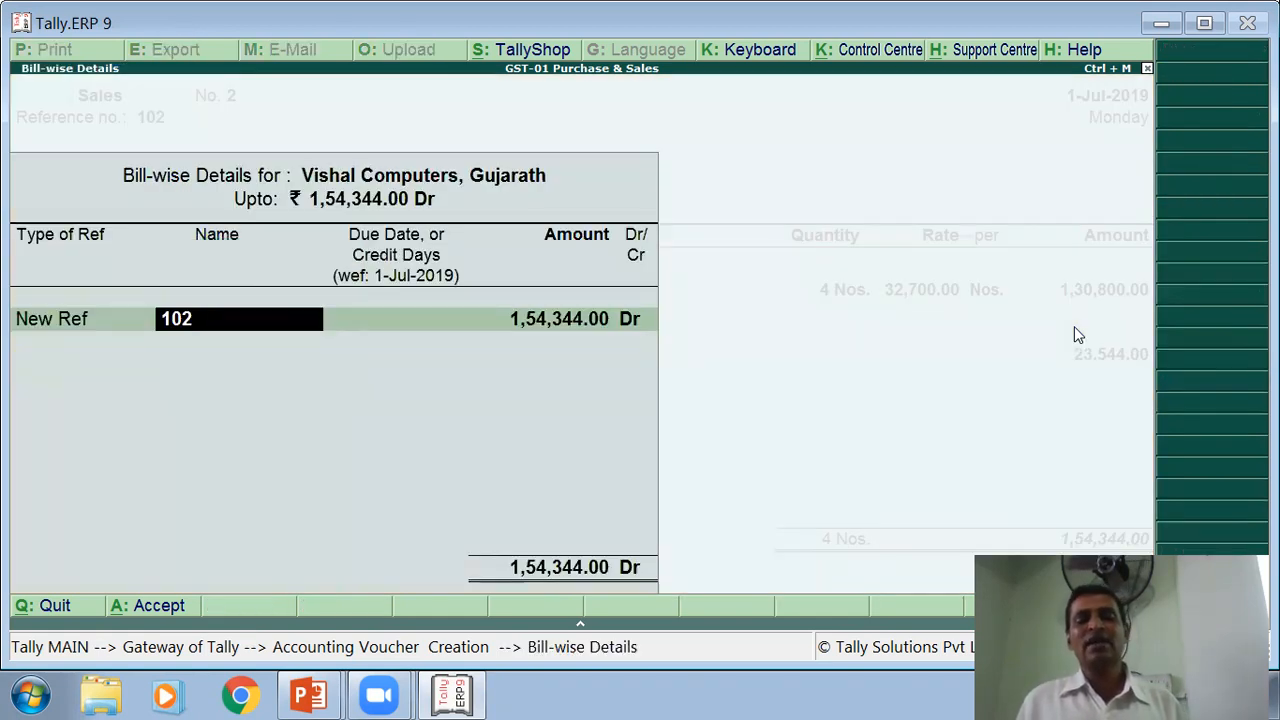
key(Return)
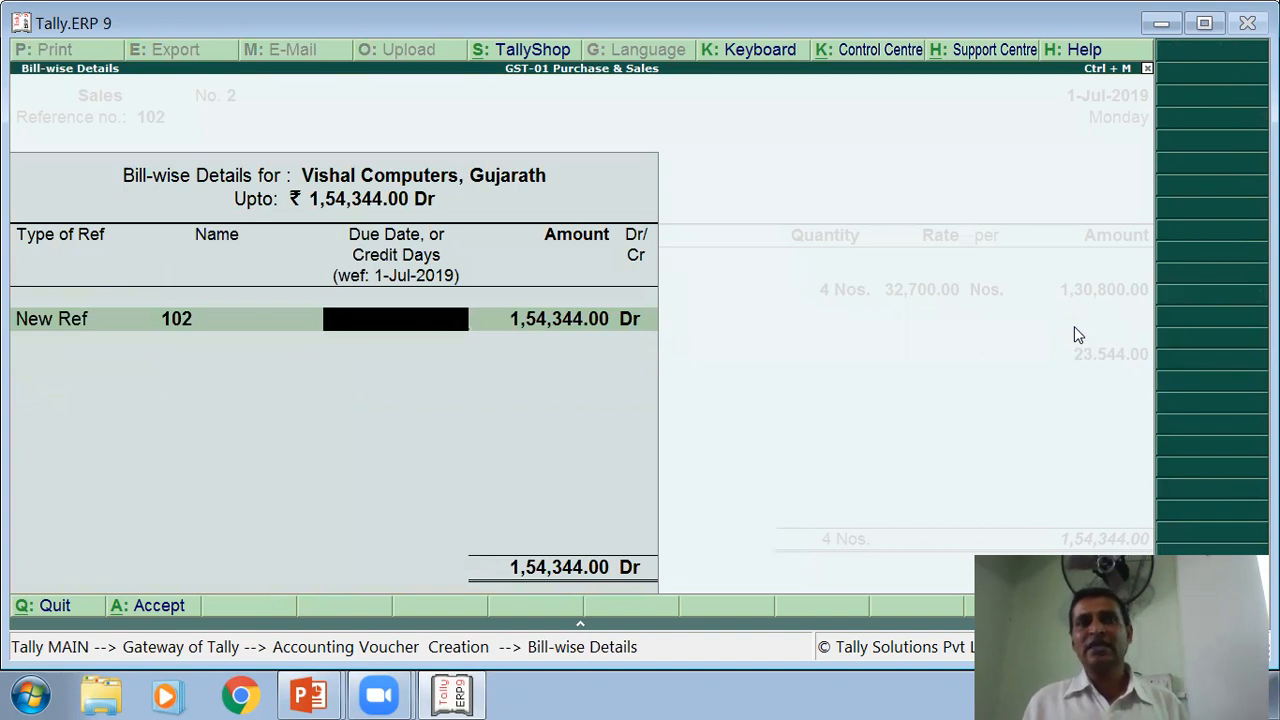
text(10)
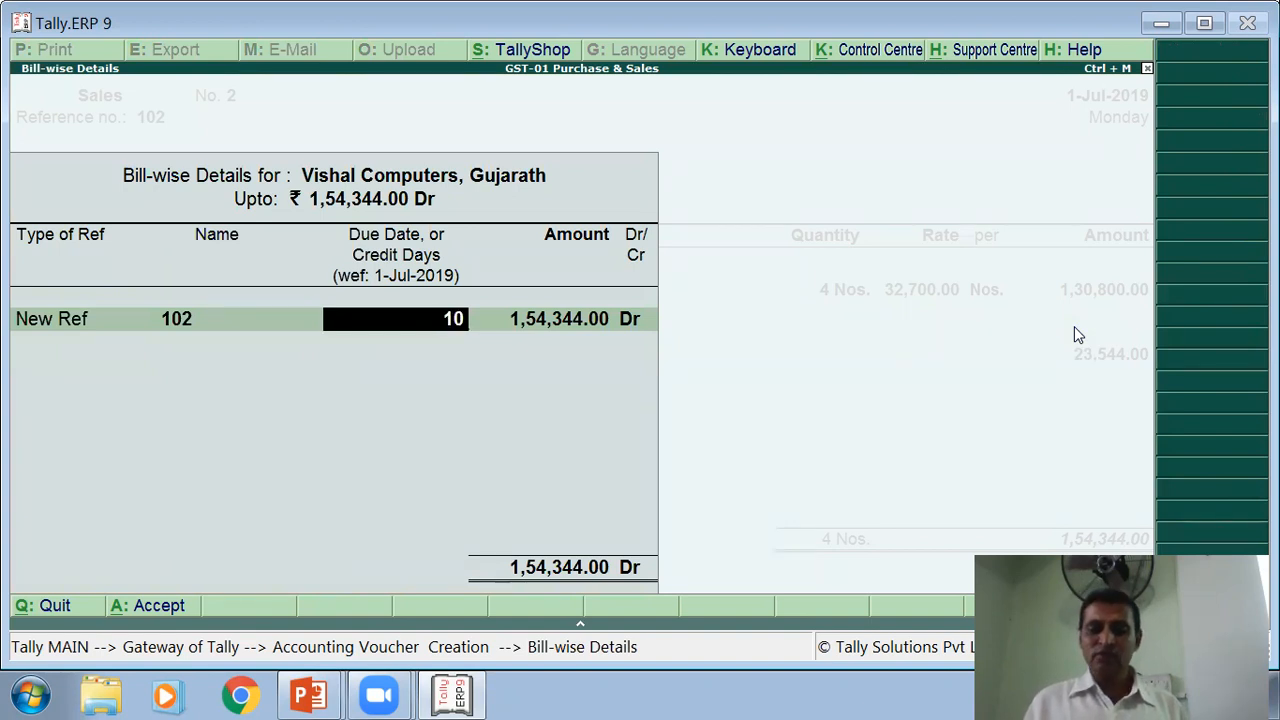
key(Return)
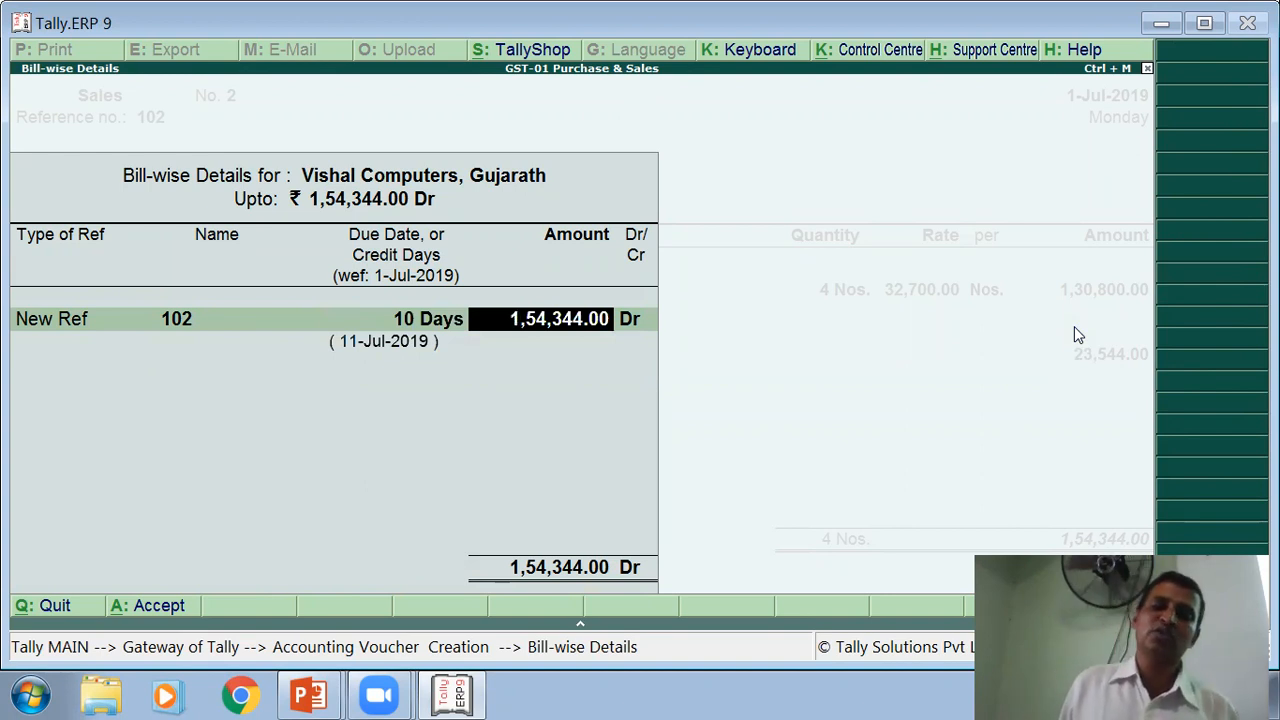
key(Return)
key(Return)
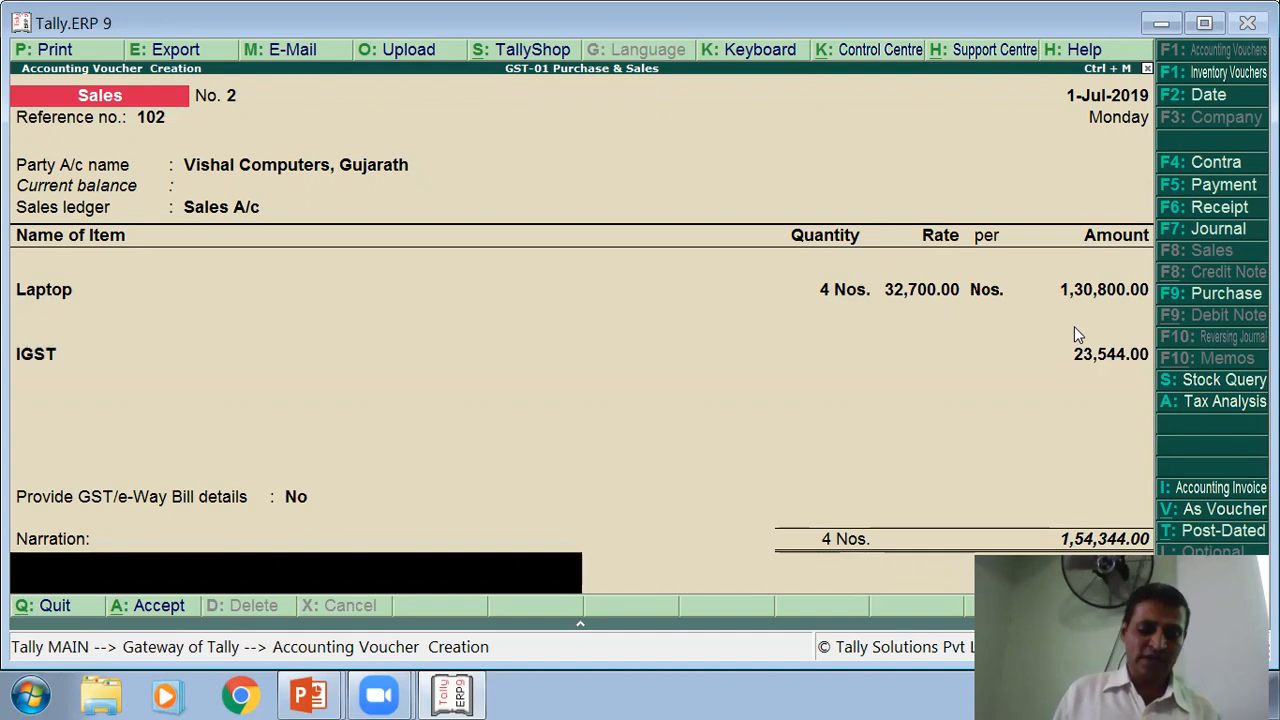
Step: Enter the narration "credit sales" and save the sales voucher without e-way bill information
text(credit sales)
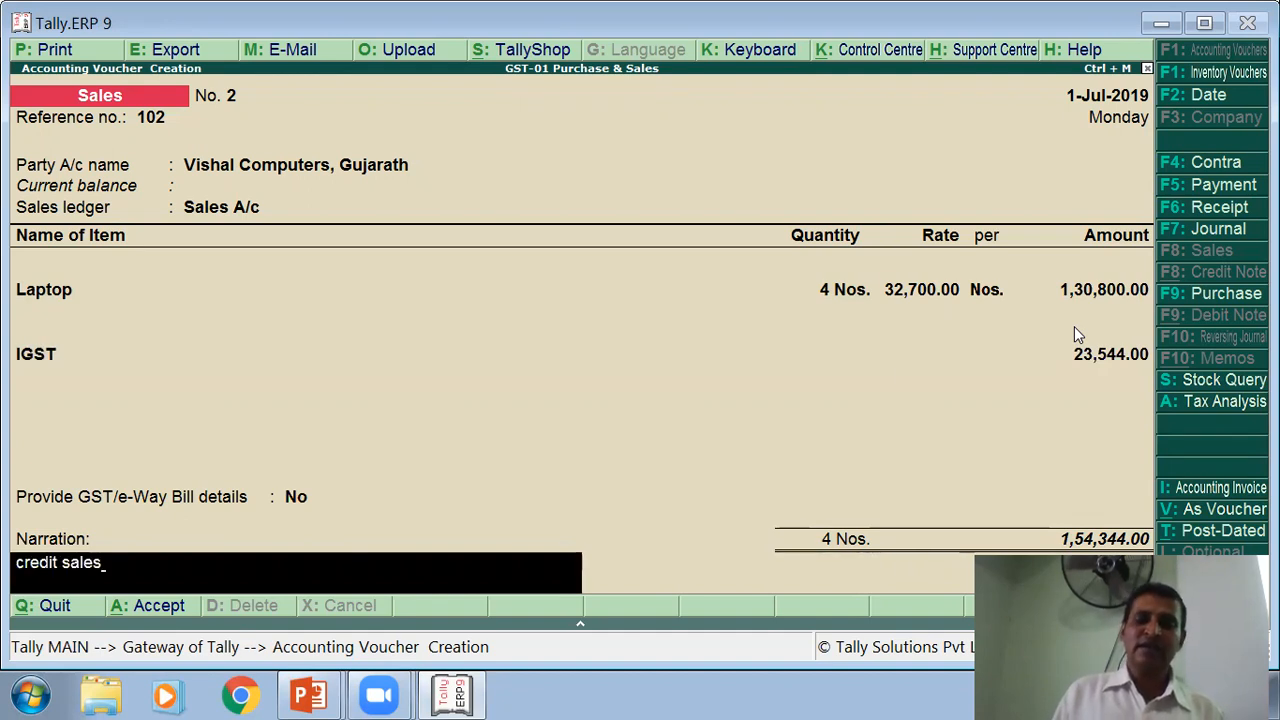
key(Return)
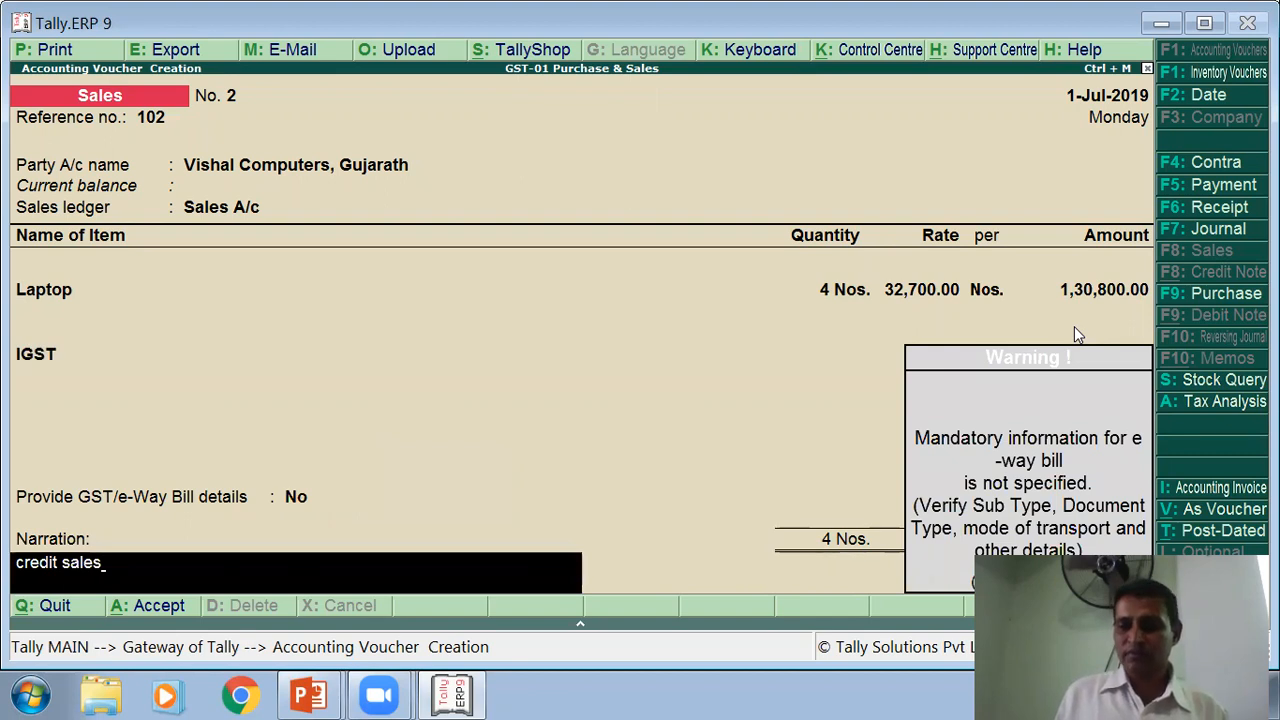
key(Return)
key(Return)
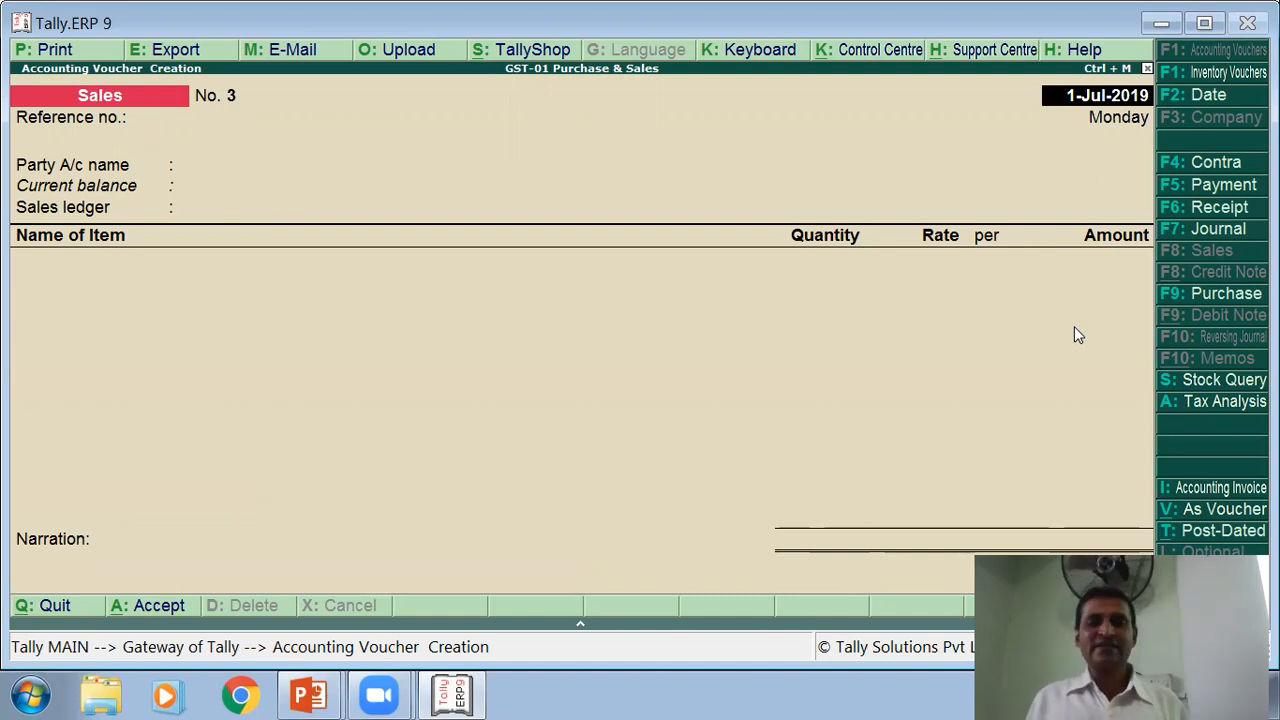
Step: Check the transactions slide, leave voucher entry and open the Balance Sheet in detailed view
key(alt+Tab)
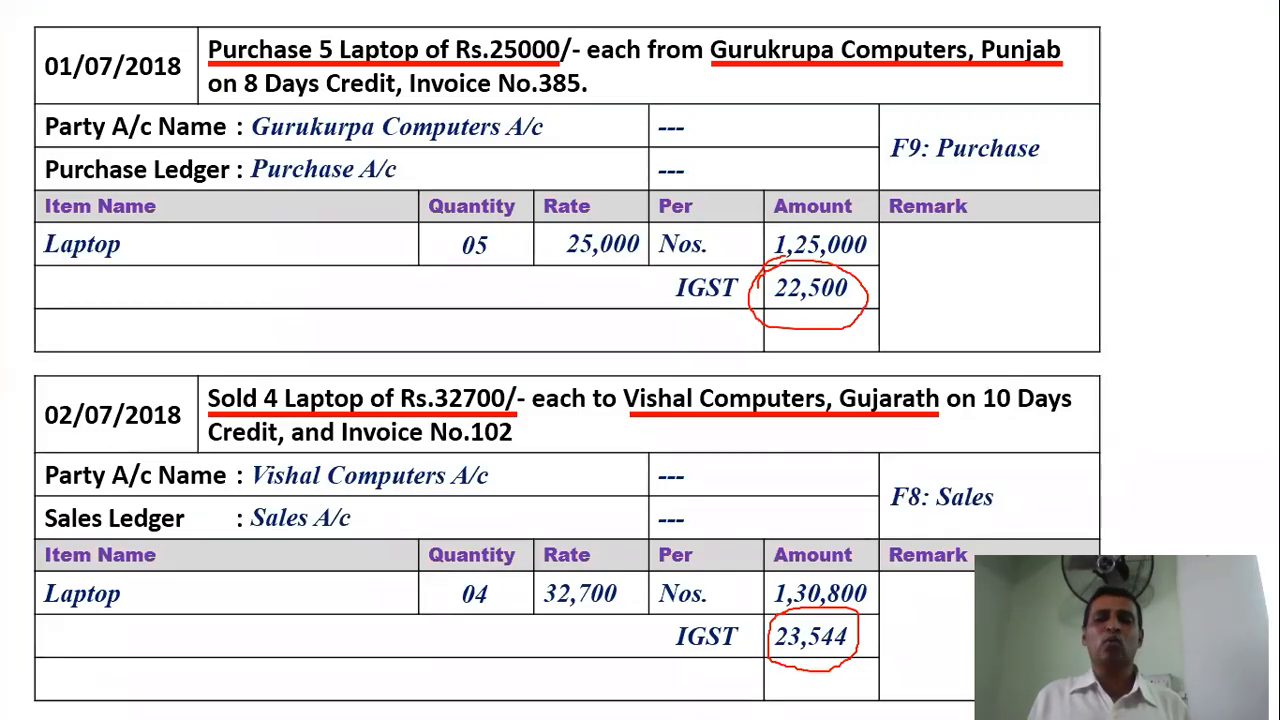
key(alt+Tab)
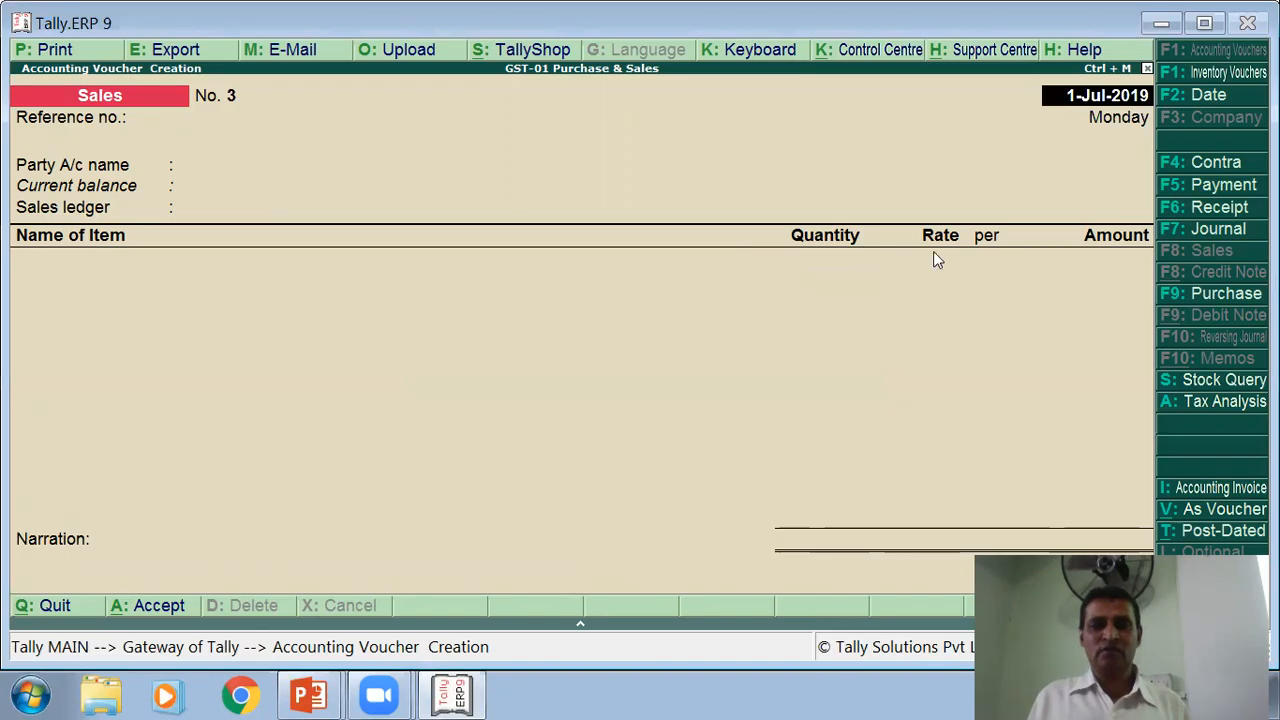
key(Escape)
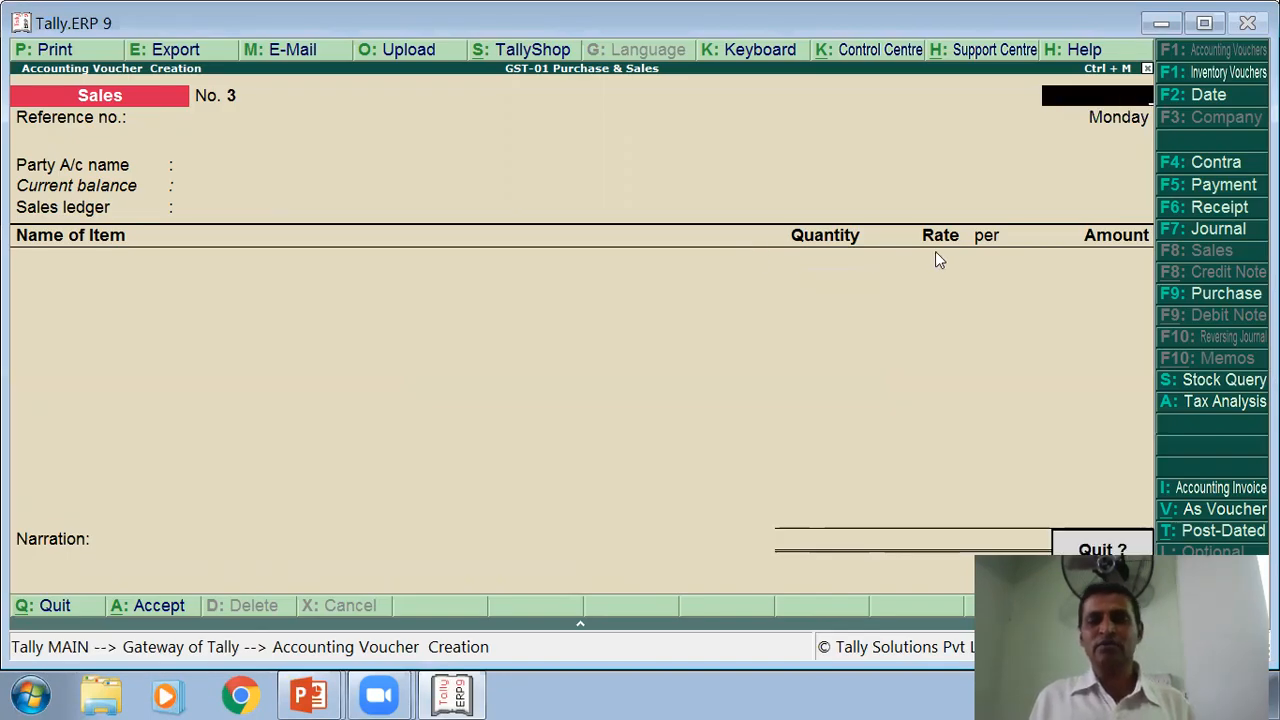
key(Return)
click(817, 366)
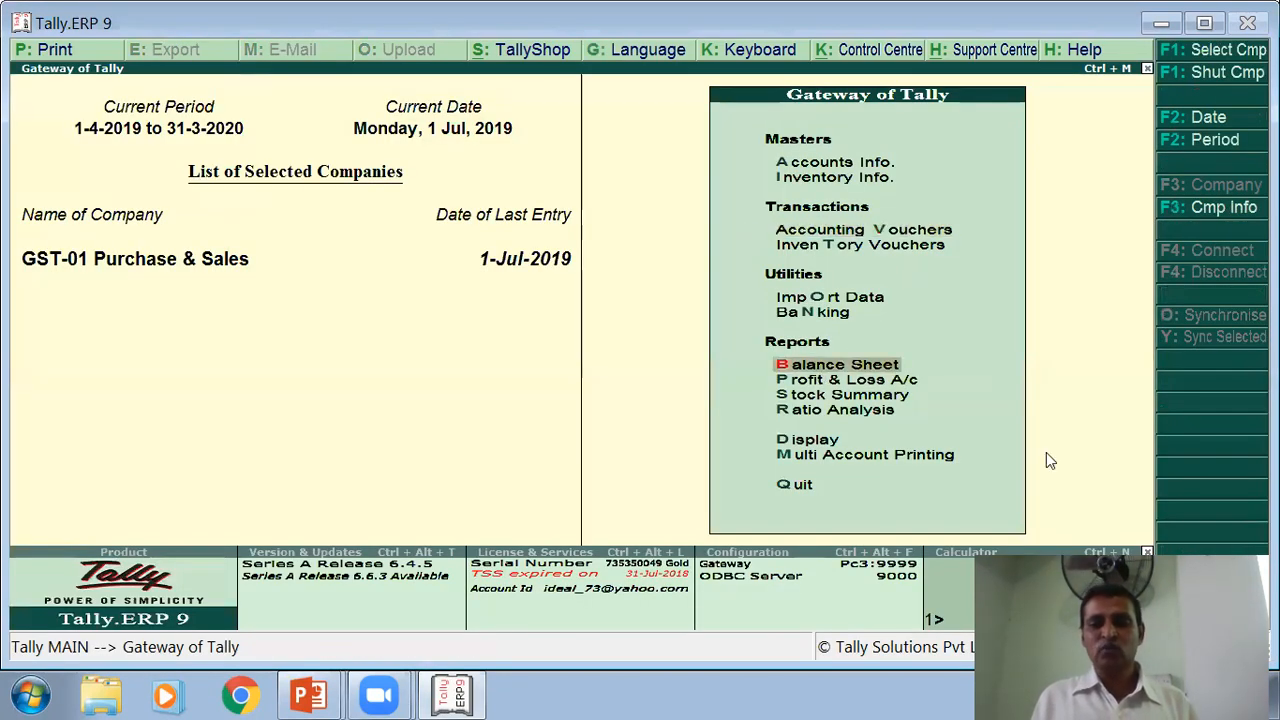
key(alt+F1)
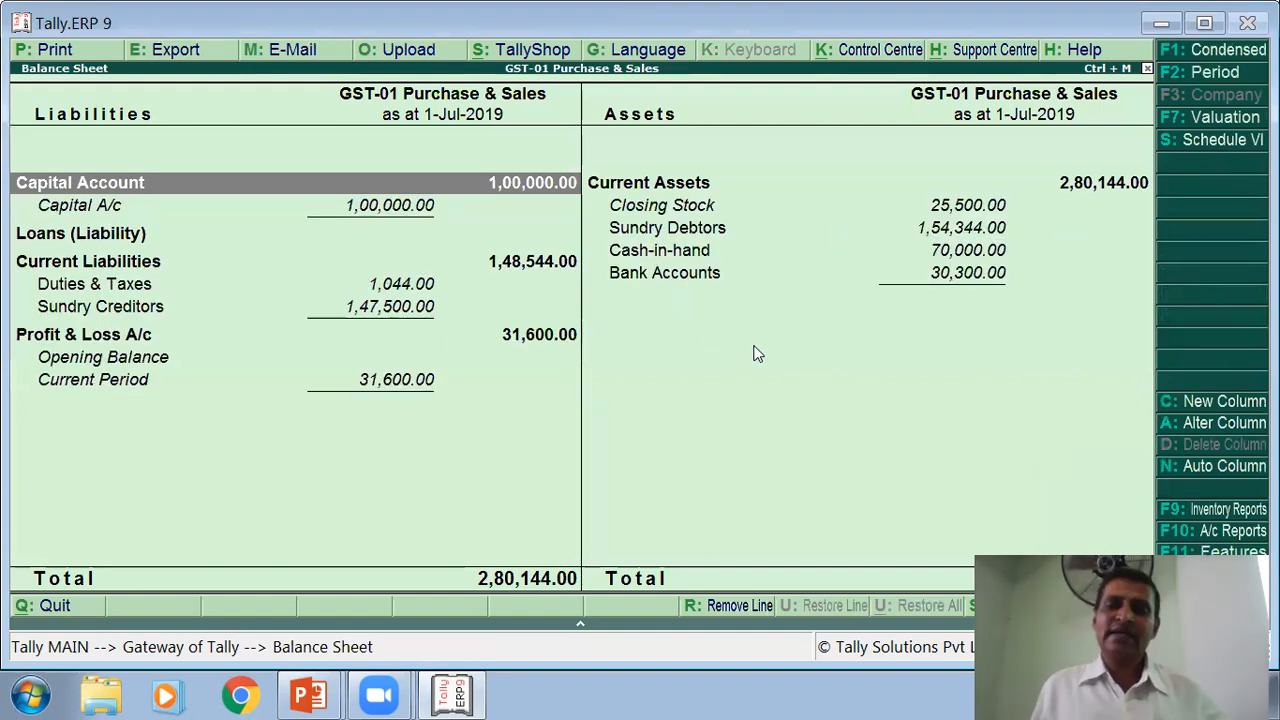
Step: Examine Sundry Debtors and Sundry Creditors, and drill down from Duties & Taxes to the monthly summary of the IGST ledger
click(999, 229)
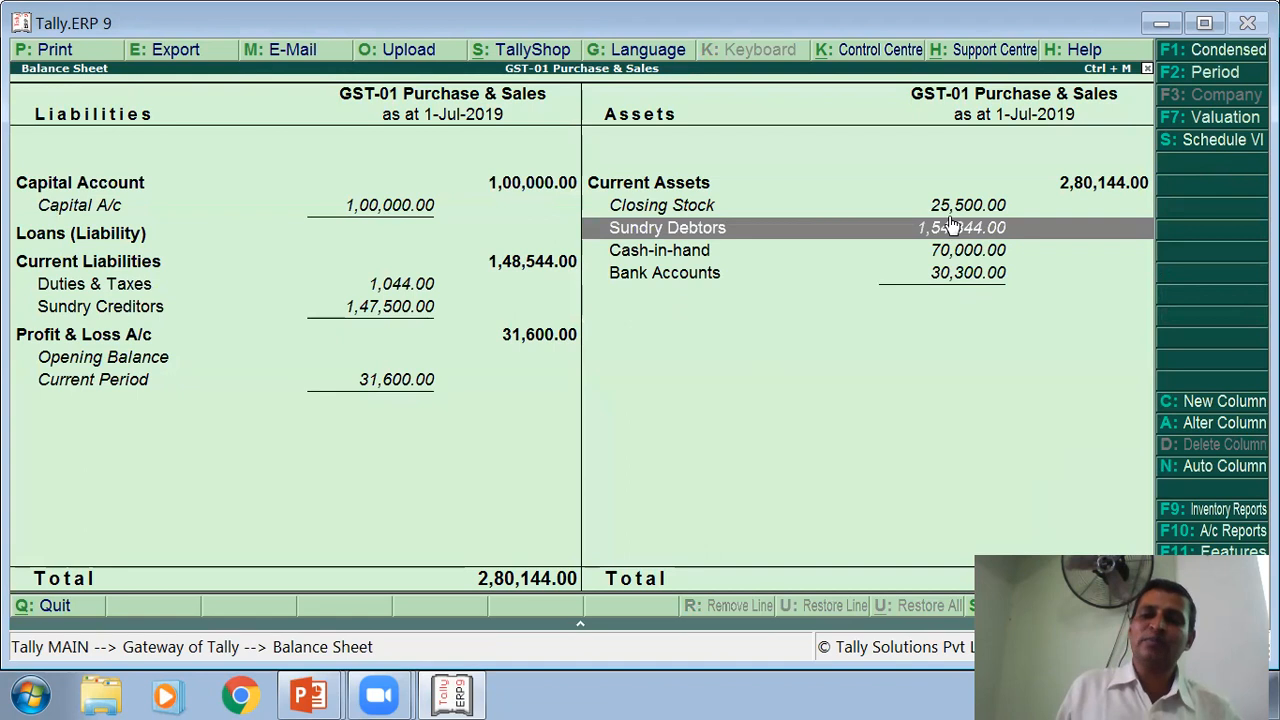
click(84, 312)
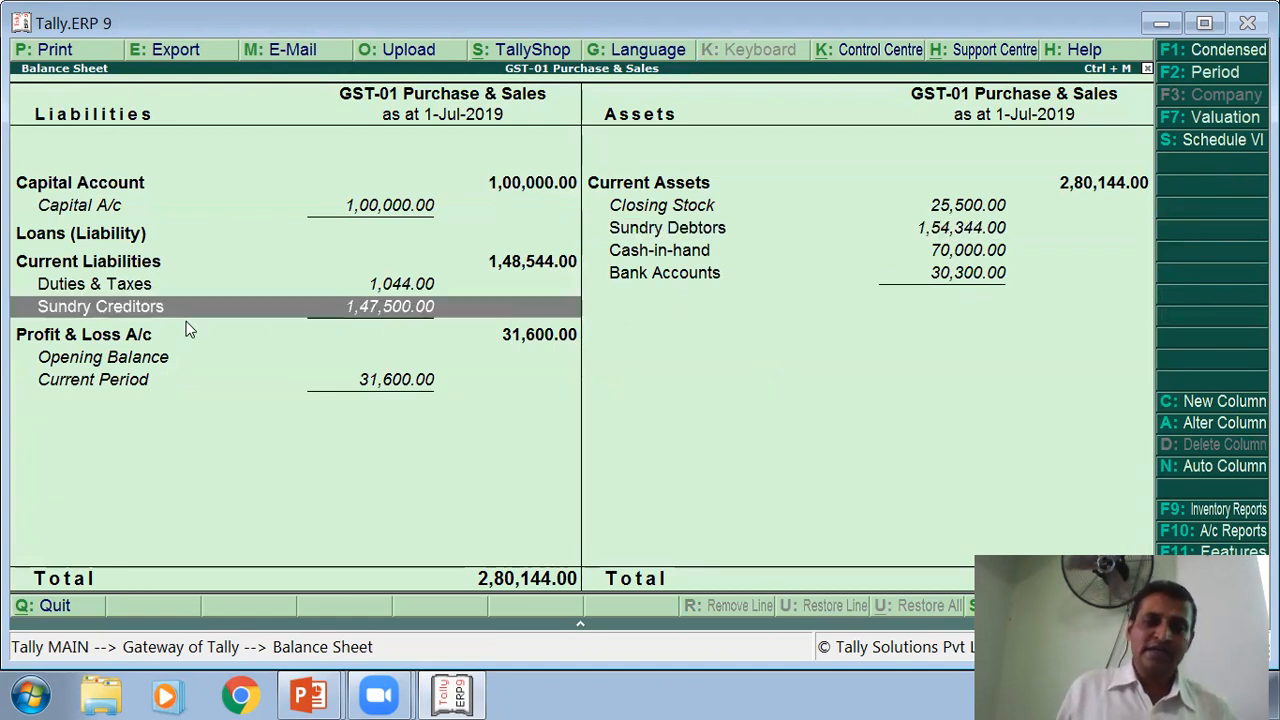
click(411, 290)
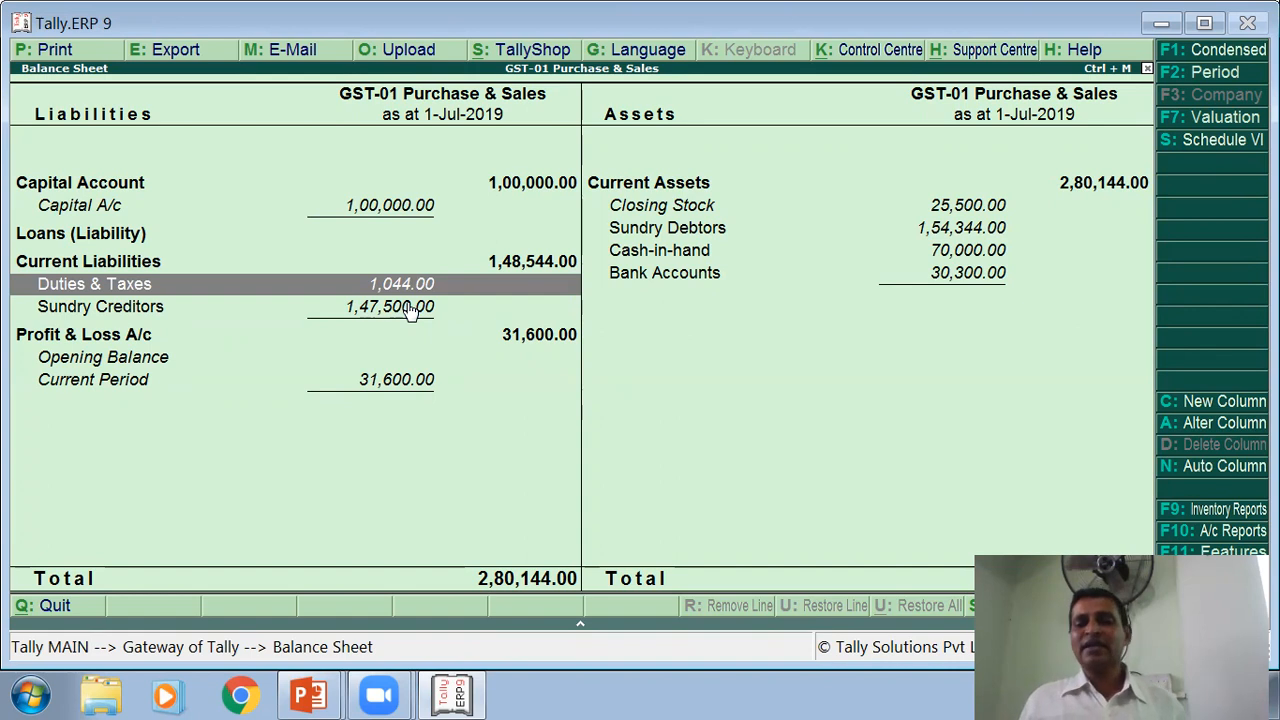
key(Return)
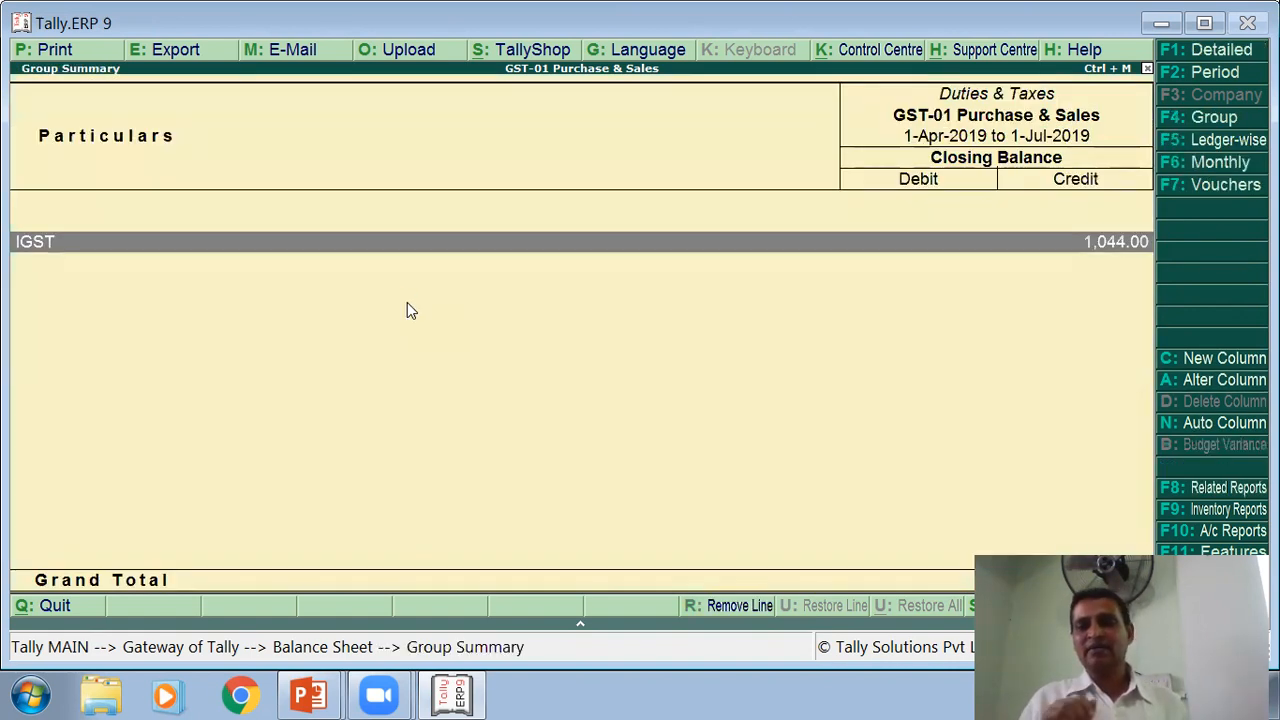
key(Return)
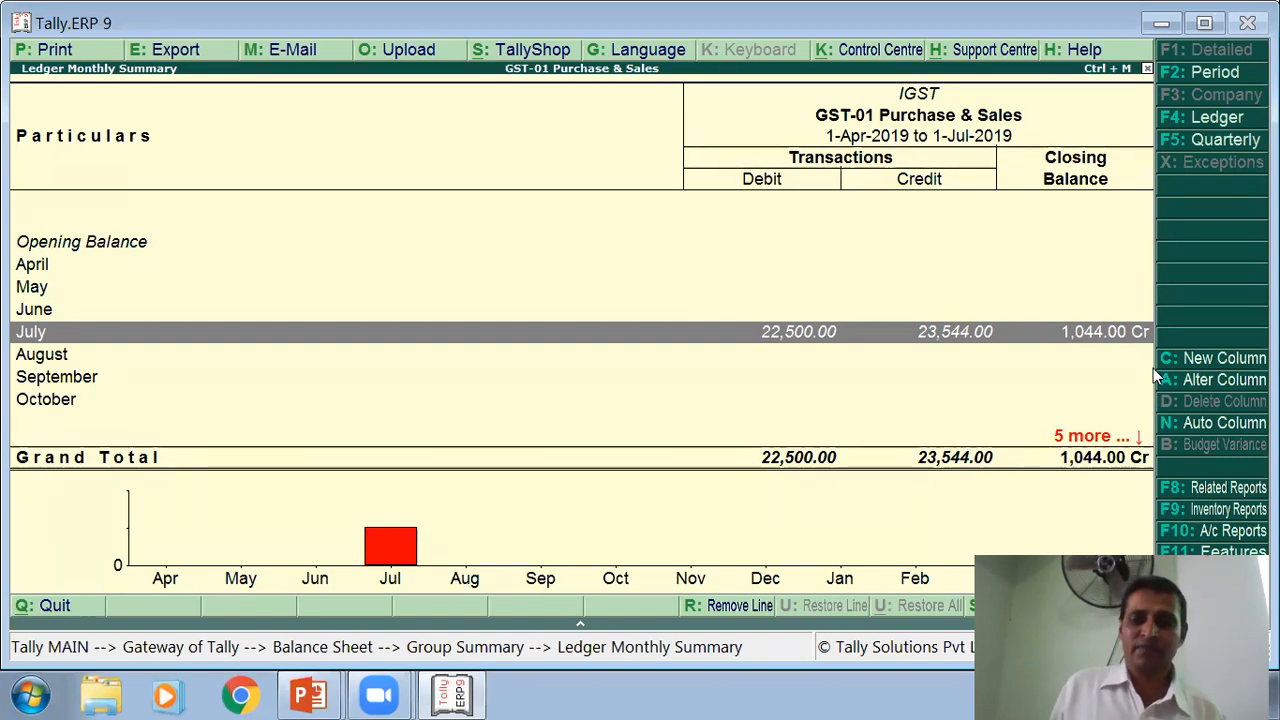
Step: Read the slide summarising duties, creditors and debtors in PowerPoint, and go back to the Balance Sheet in Tally.ERP 9
key(alt+Tab)
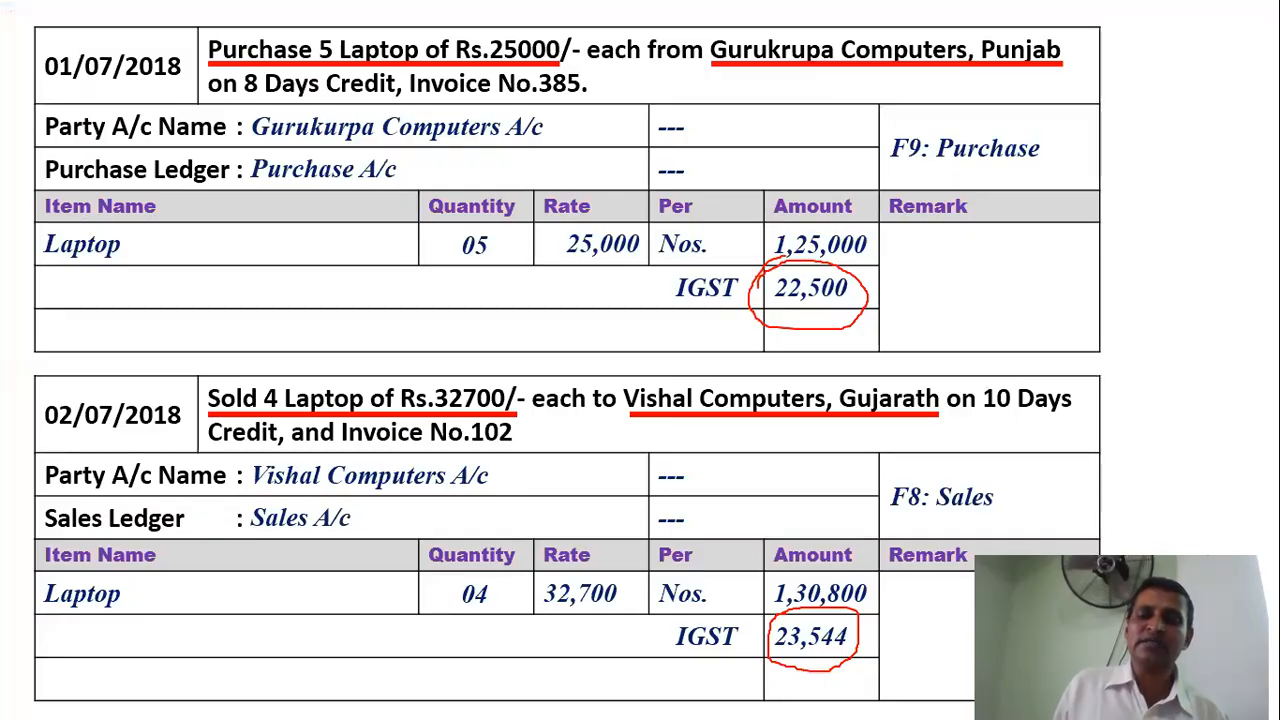
key(Page_Down)
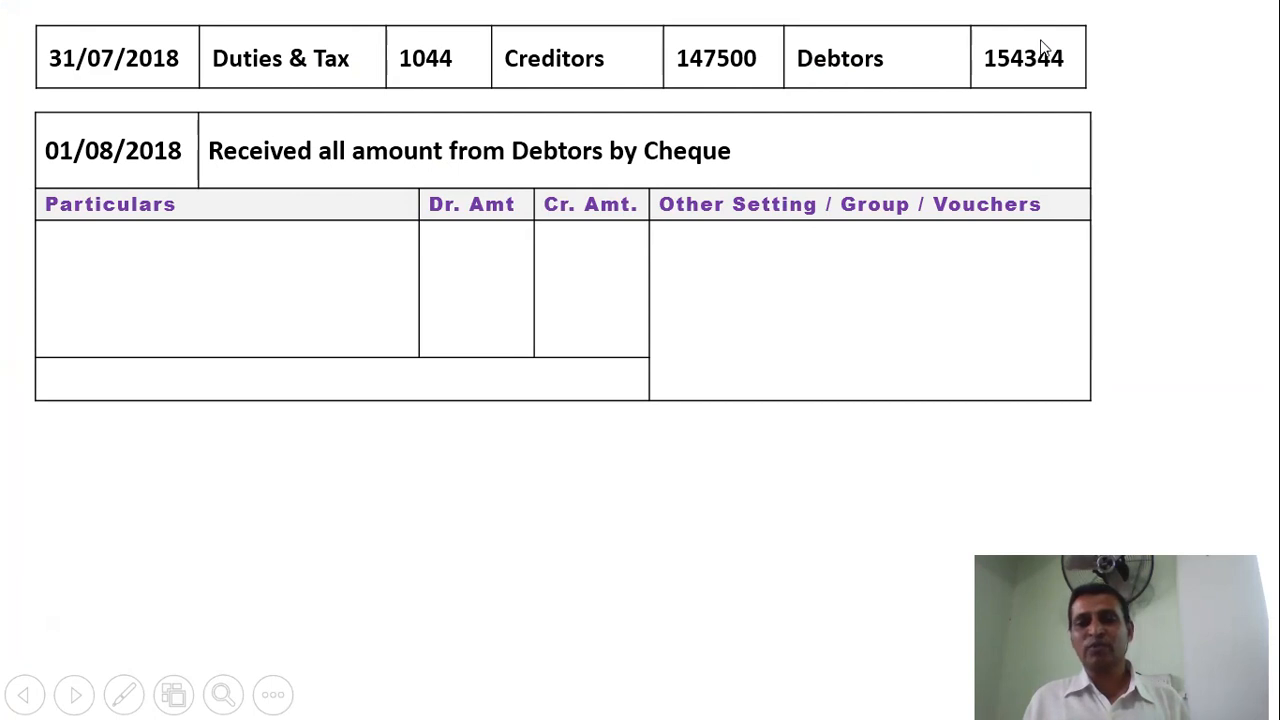
key(alt+Tab)
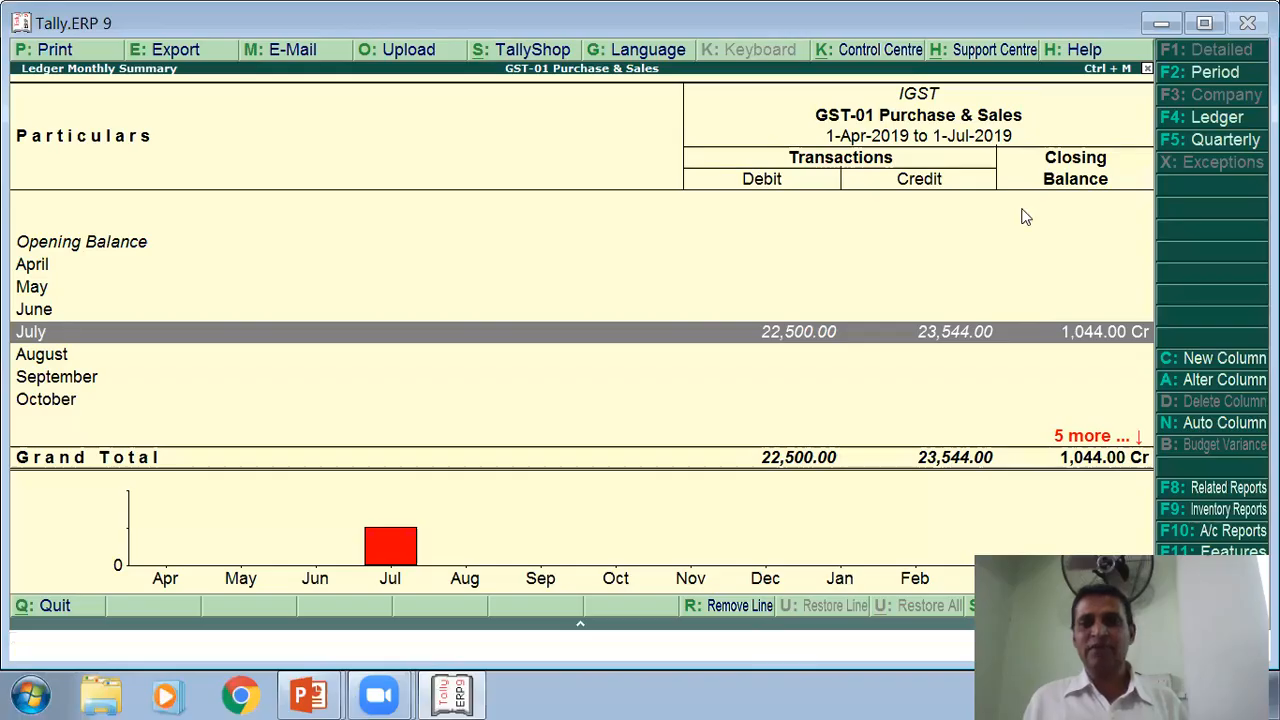
key(Escape)
key(Escape)
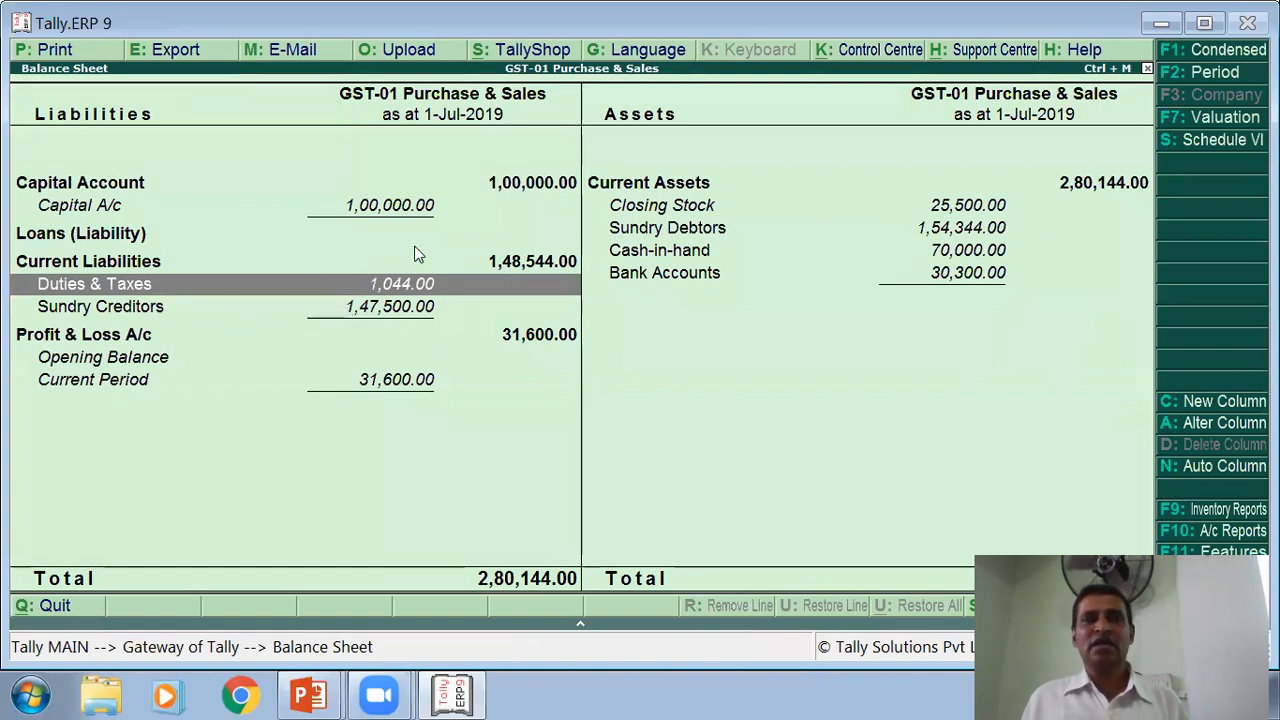
Step: Switch to the PowerPoint slides and reveal the complete receipt entry for the debtors' cheque, including accounts, amounts, voucher type and narration
key(alt+Tab)
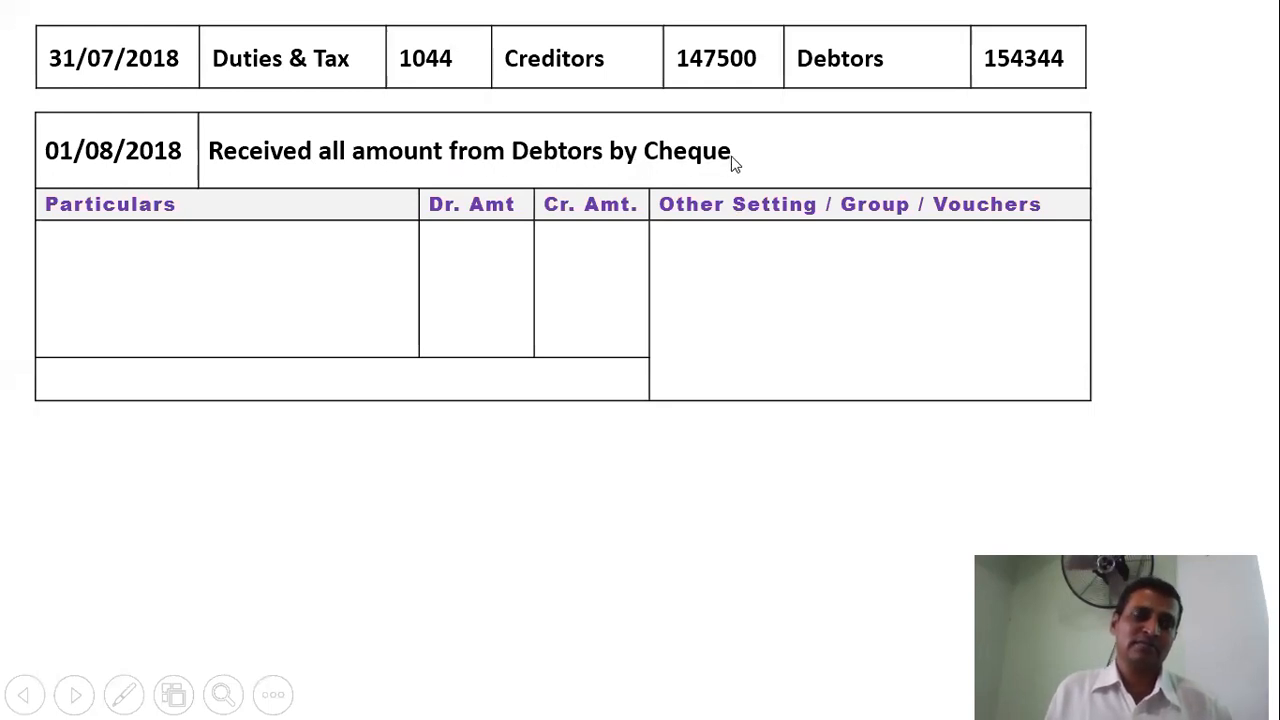
click(1064, 82)
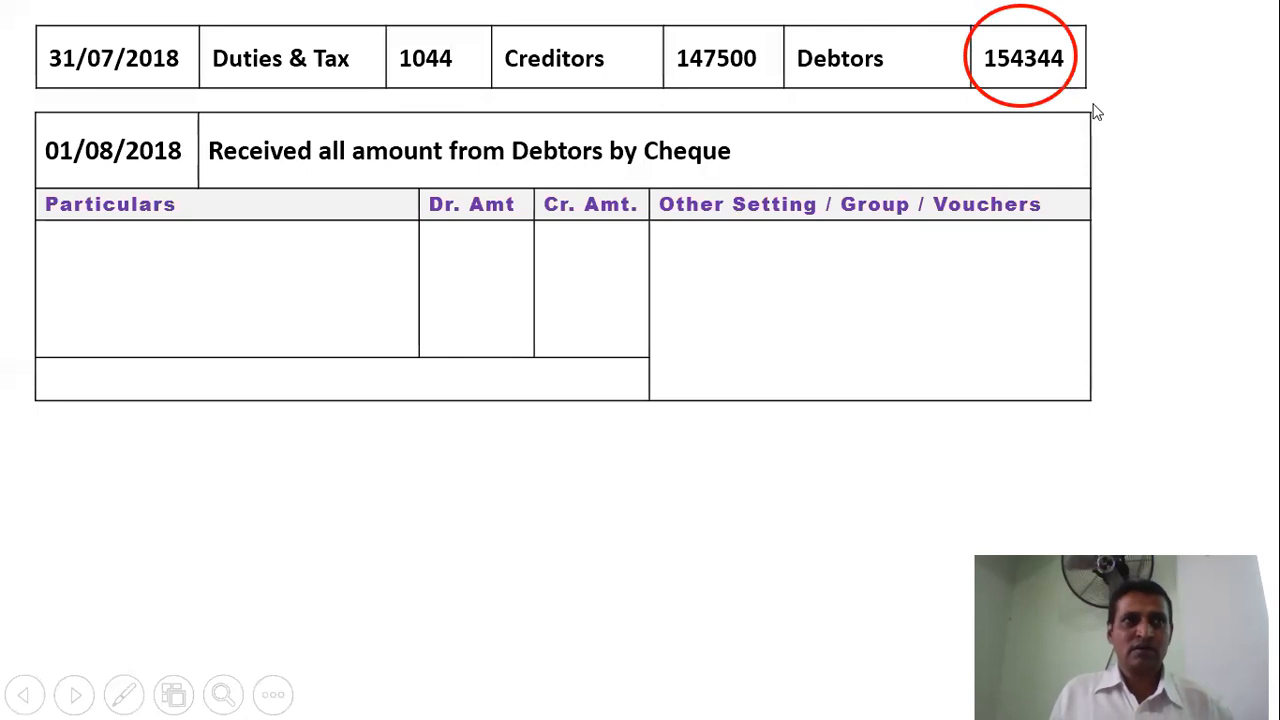
click(1103, 110)
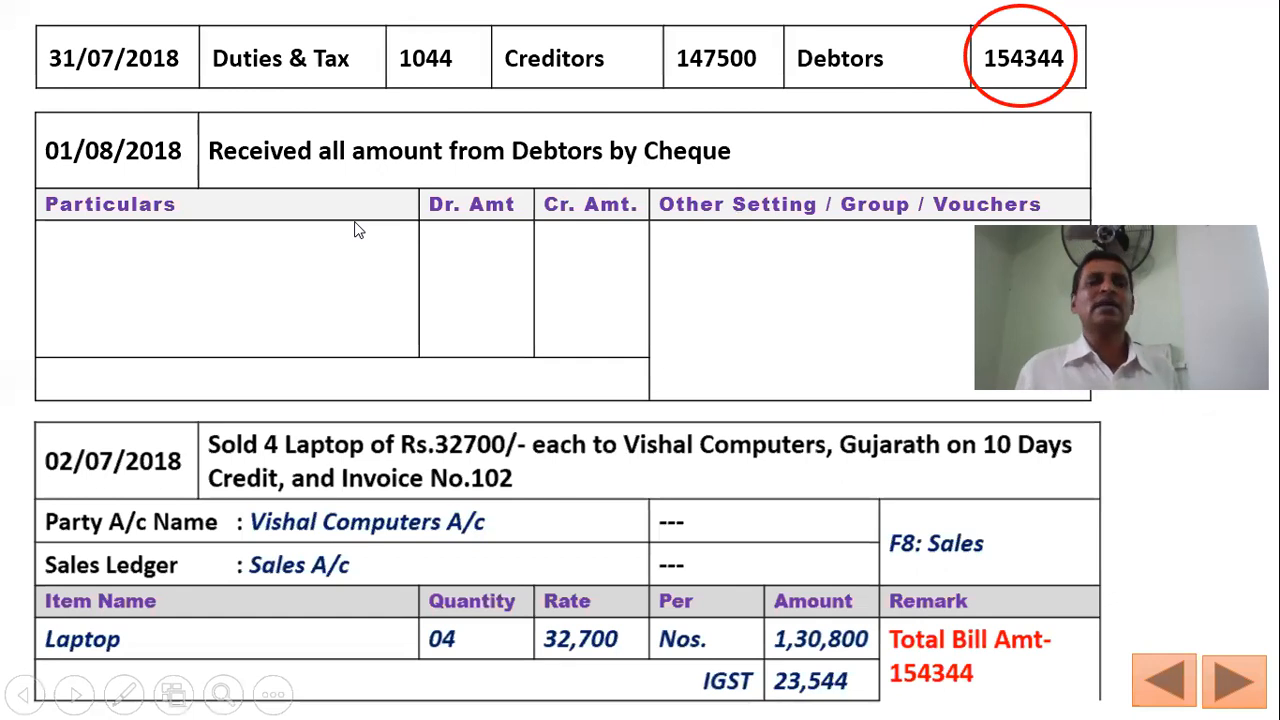
click(176, 255)
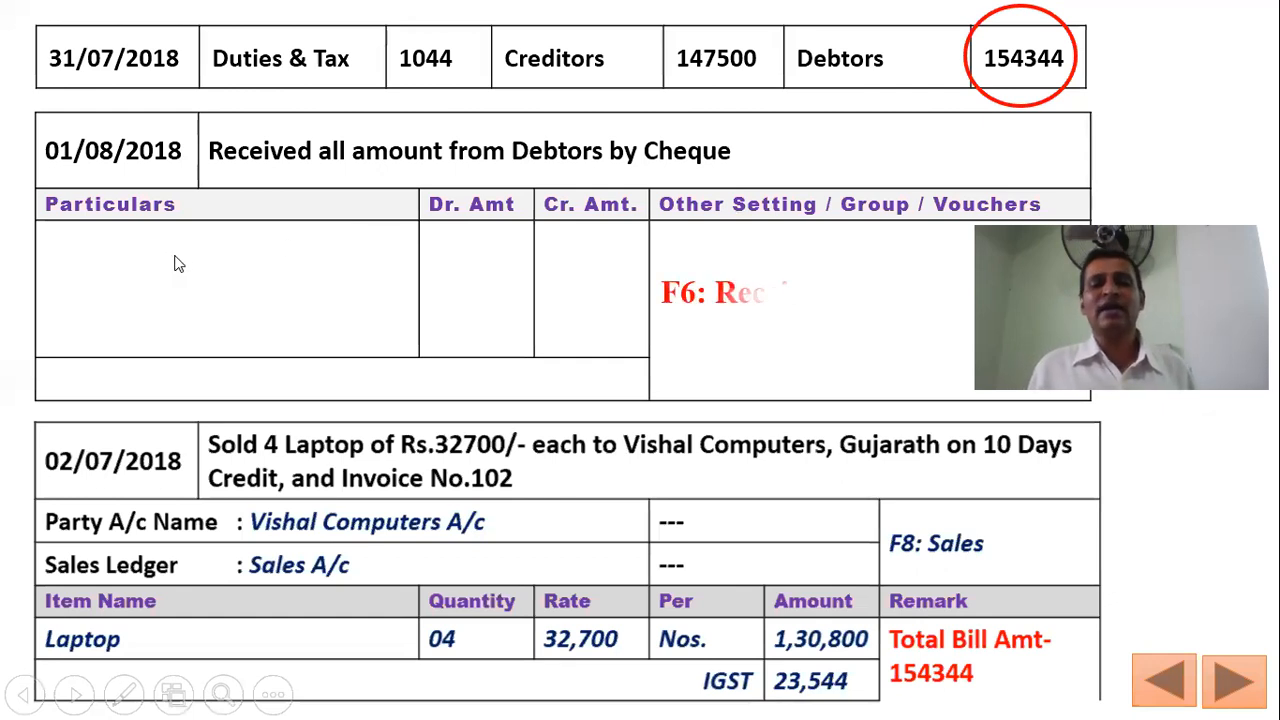
click(228, 249)
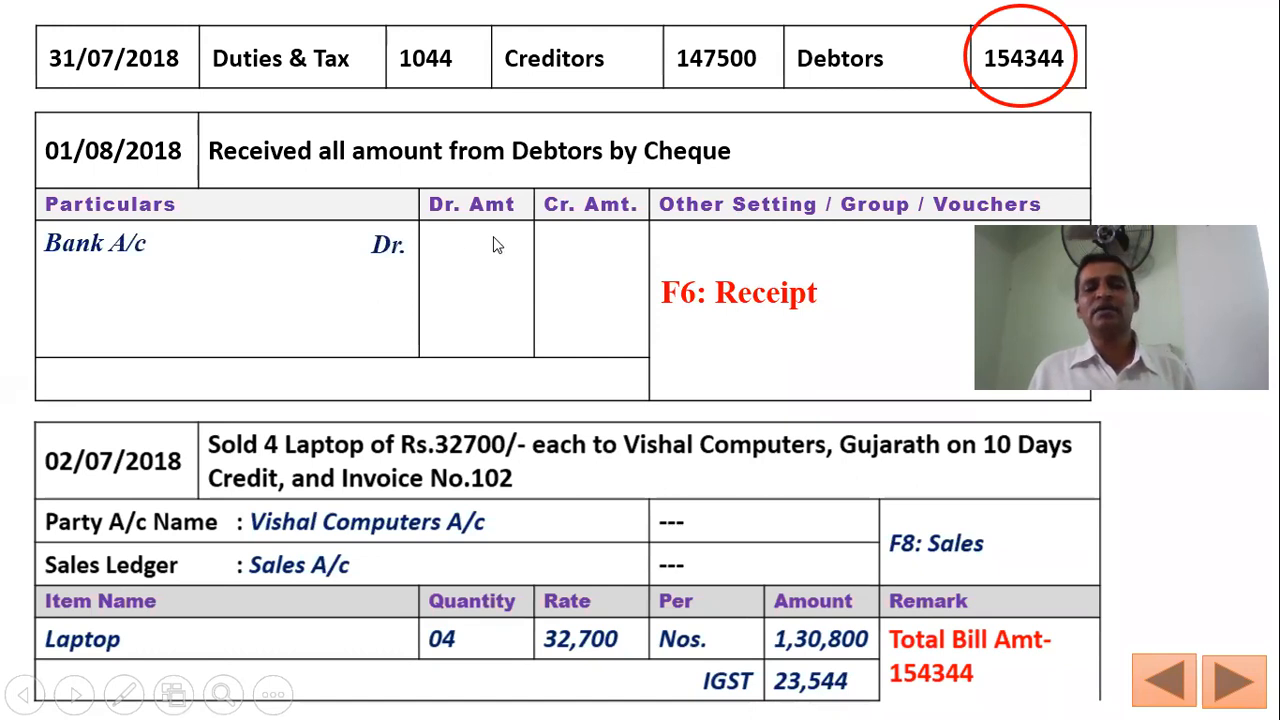
click(566, 355)
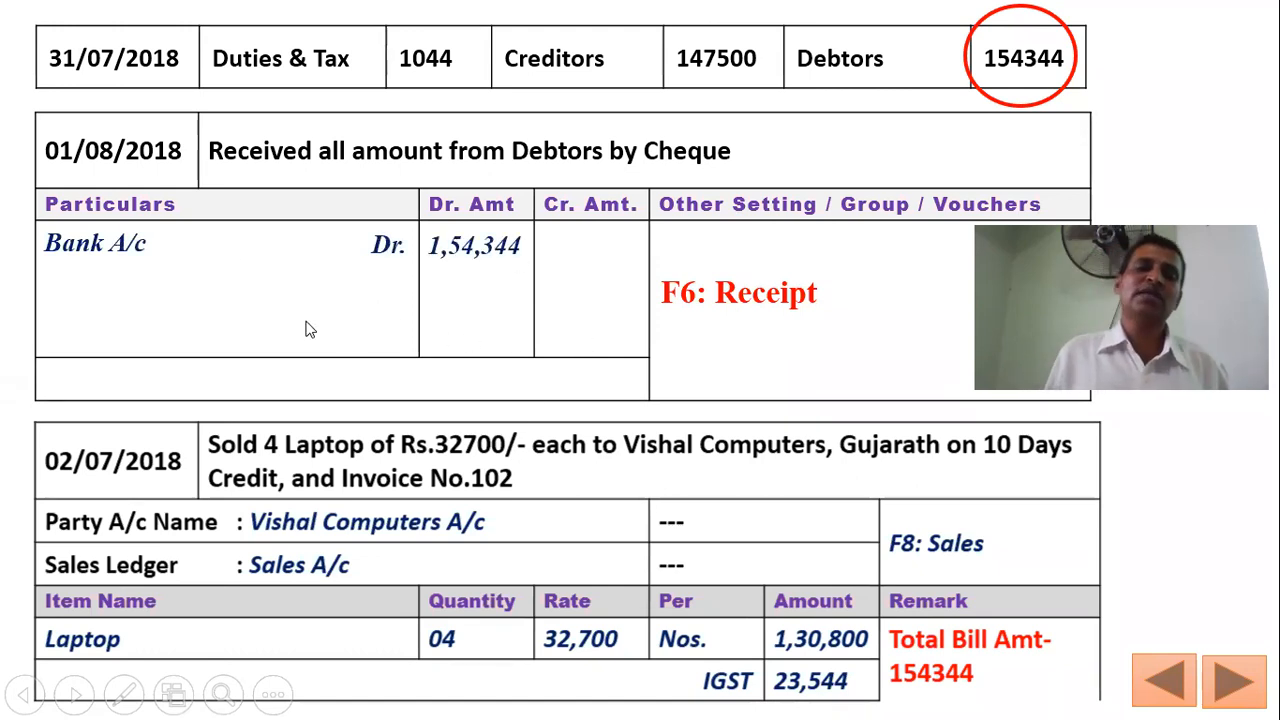
click(240, 323)
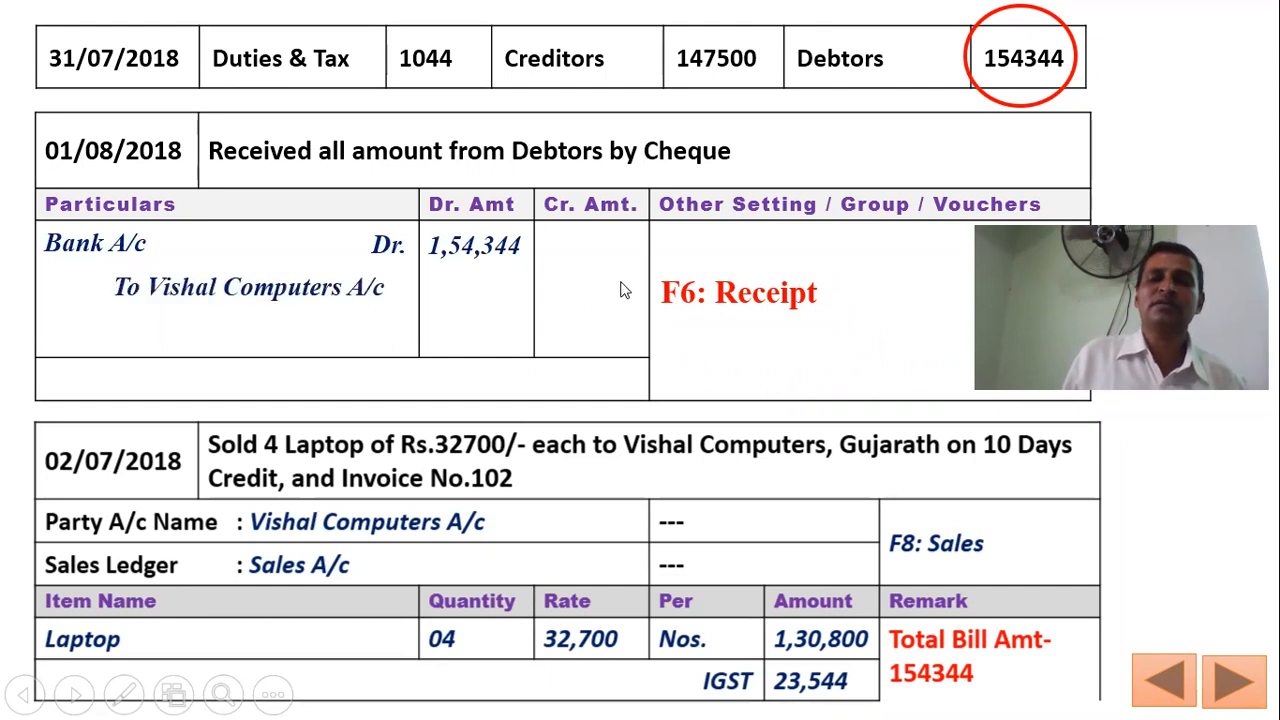
click(704, 366)
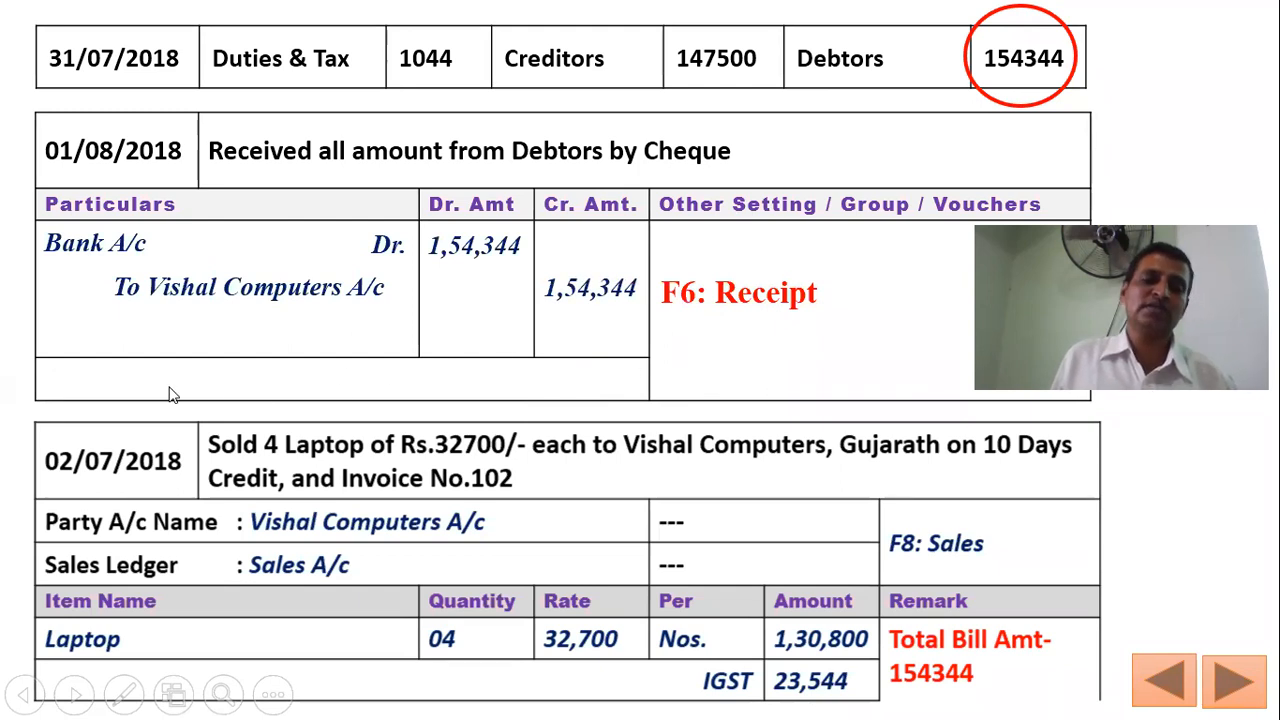
click(252, 396)
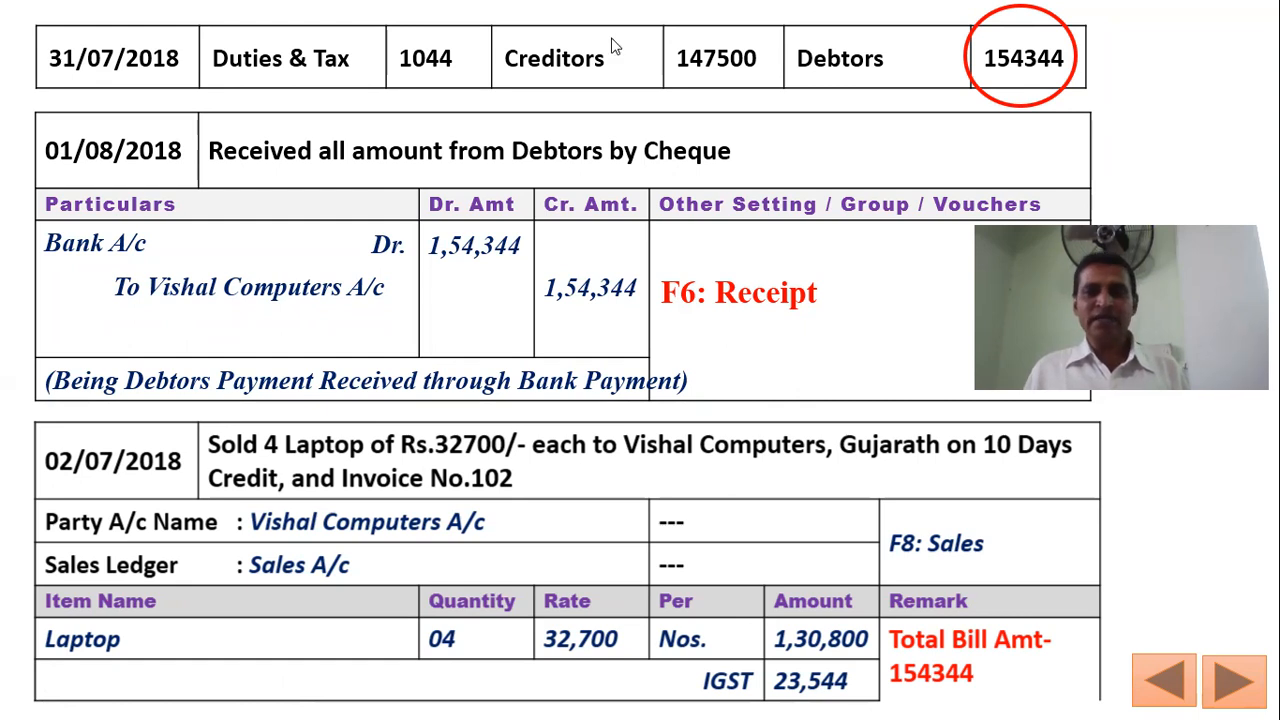
Step: Return to Tally.ERP 9, leave the Balance Sheet and start a Receipt voucher dated 1-Aug-2019
key(alt+Tab)
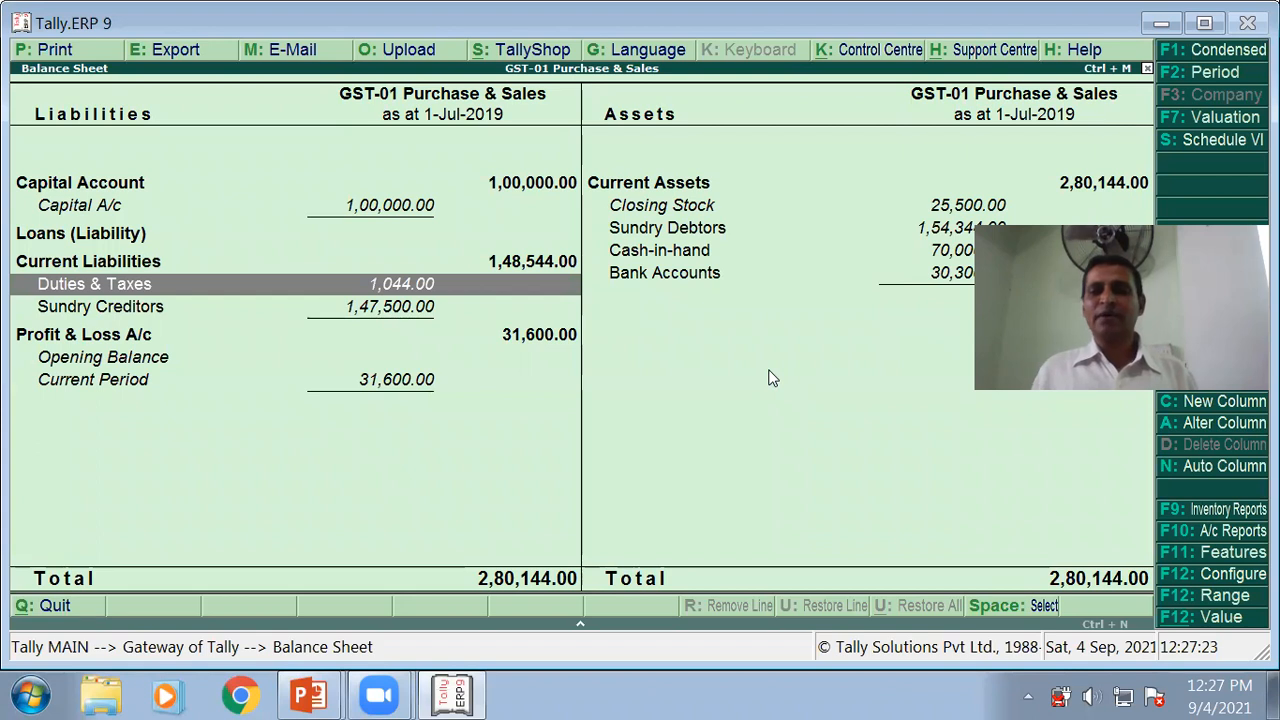
key(Escape)
key(Up)
key(Up)
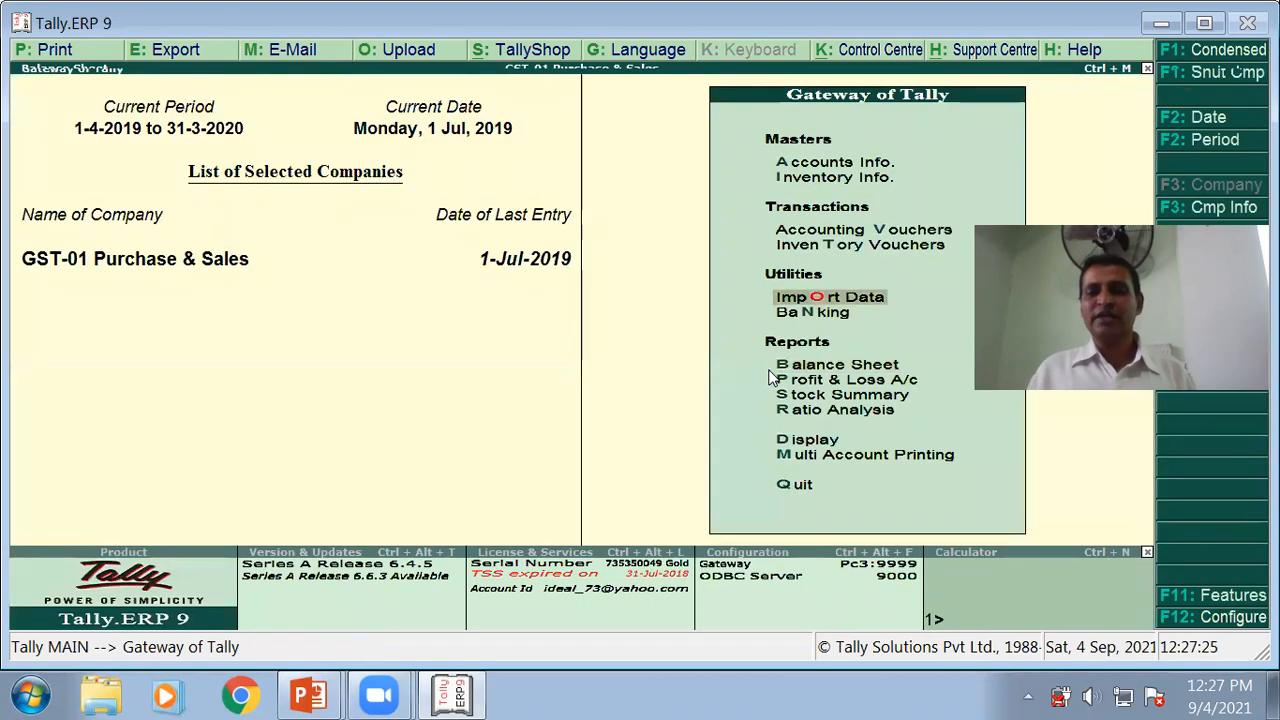
key(v)
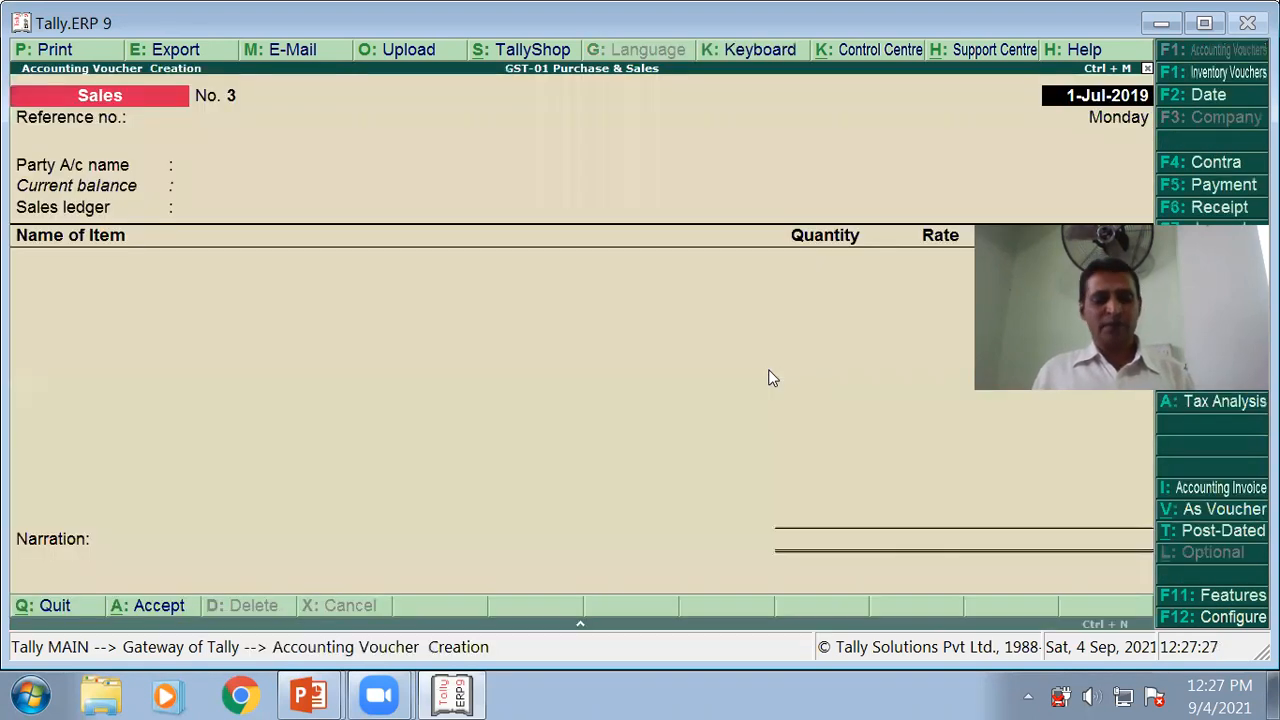
key(F2)
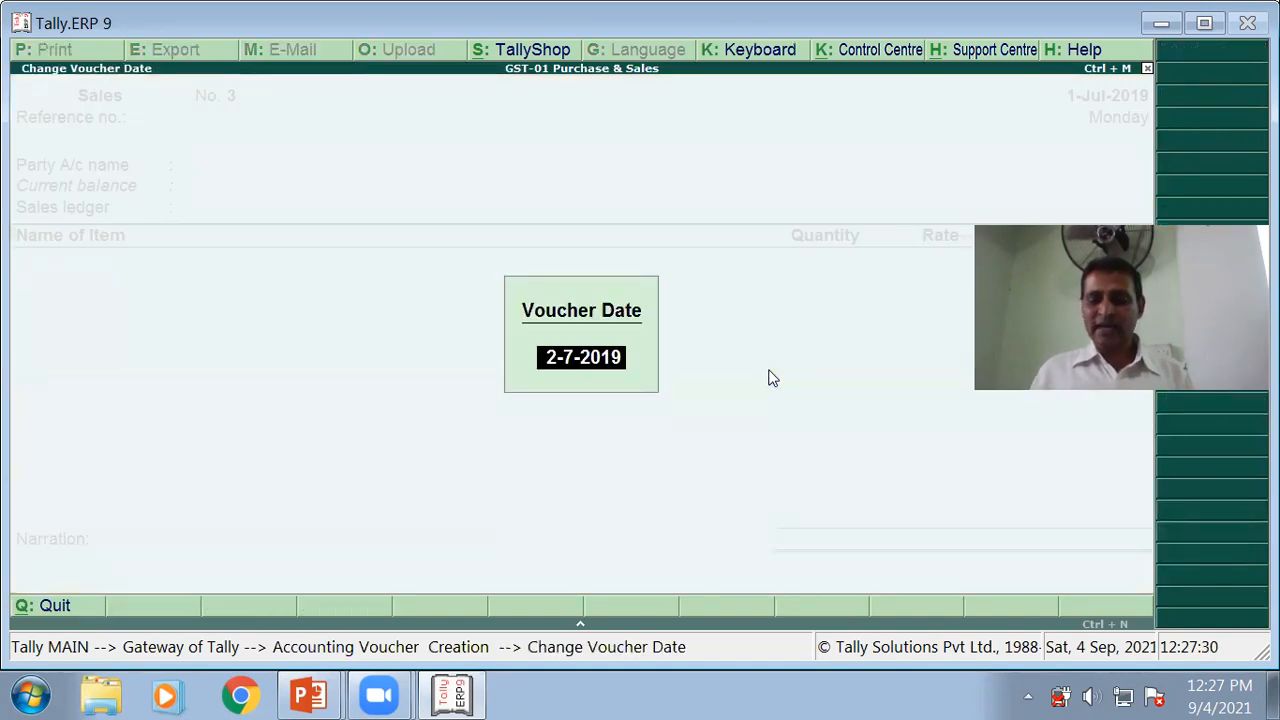
text(1/8)
key(Return)
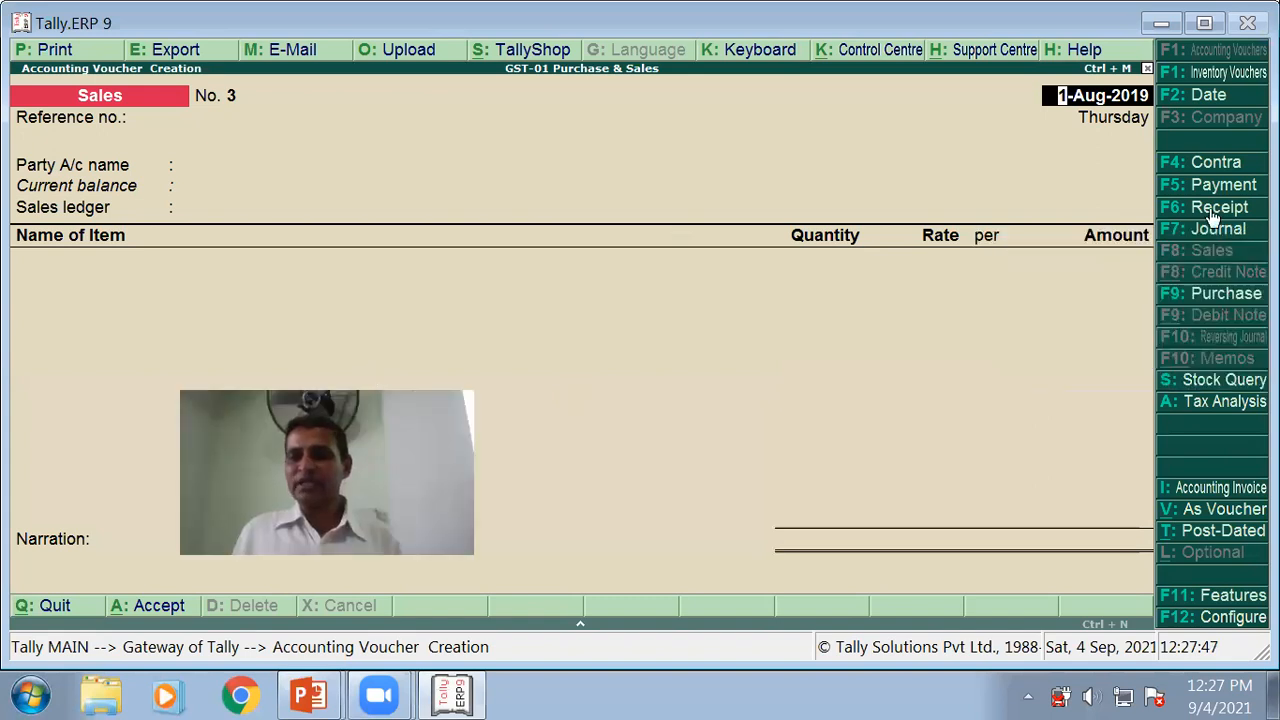
click(1209, 210)
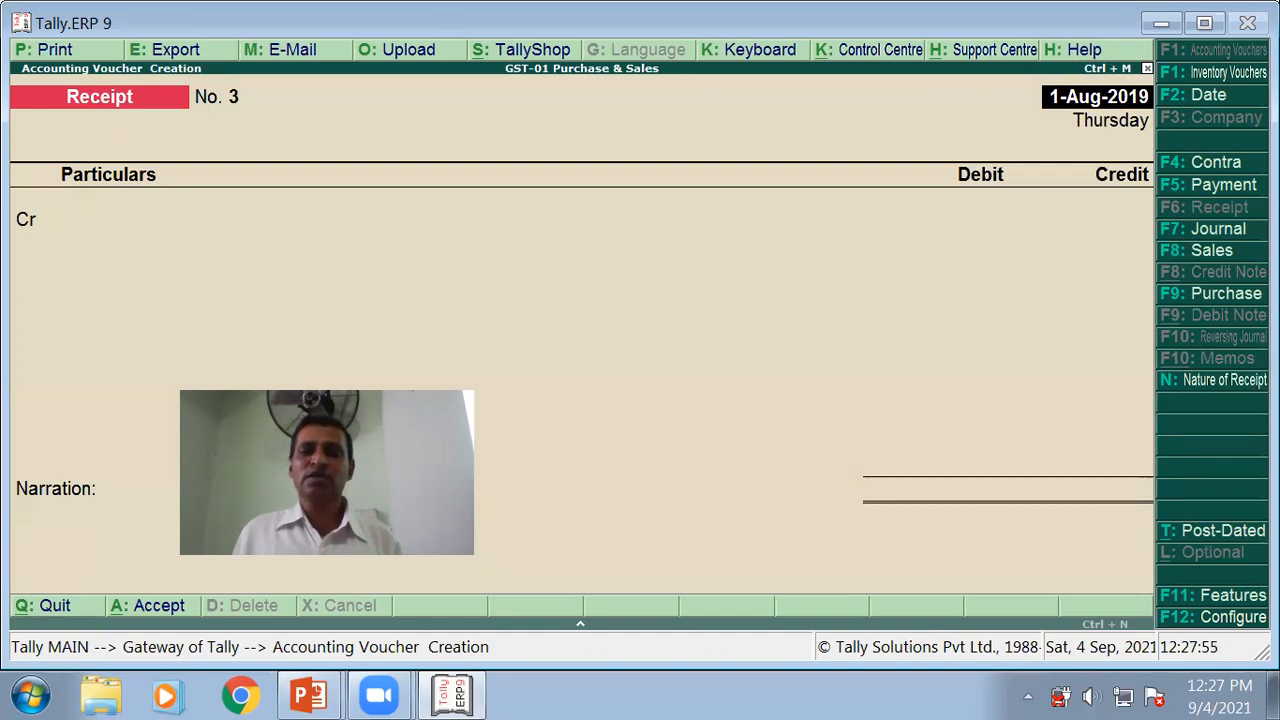
Step: Credit Vishal Computers, Gujarath with 154344 in the receipt voucher
key(Return)
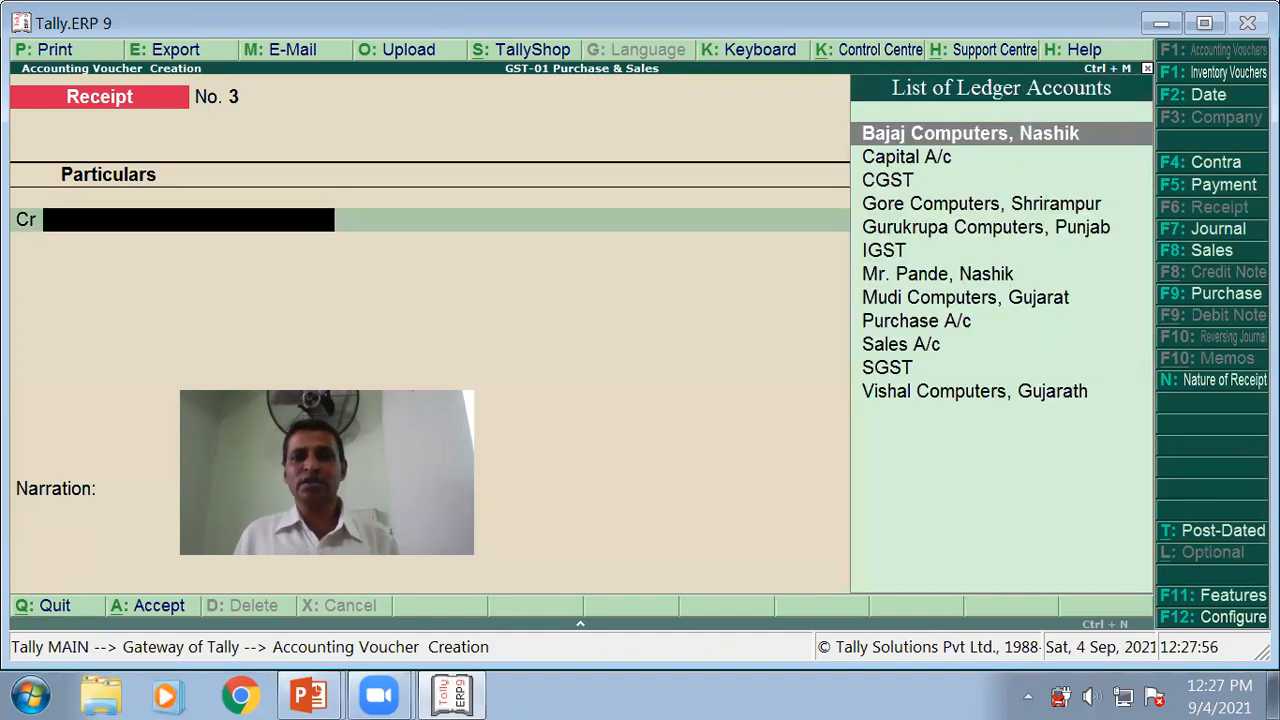
click(971, 394)
key(Return)
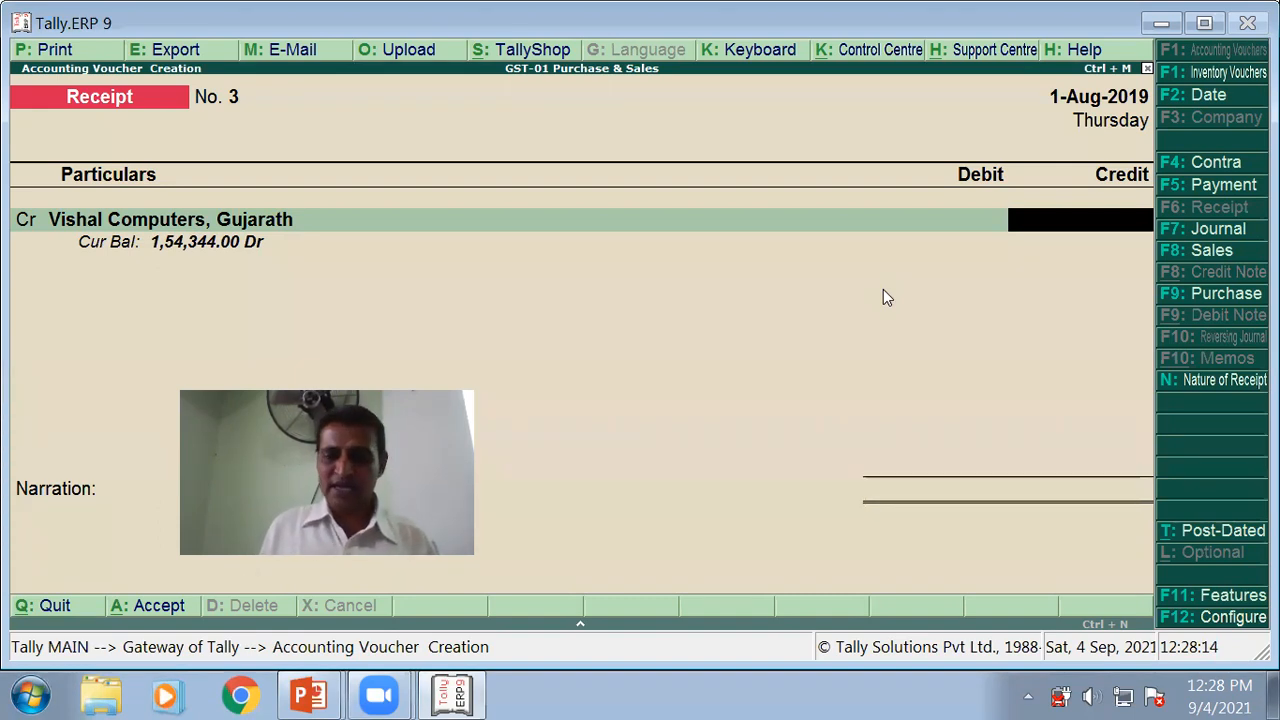
text(44)
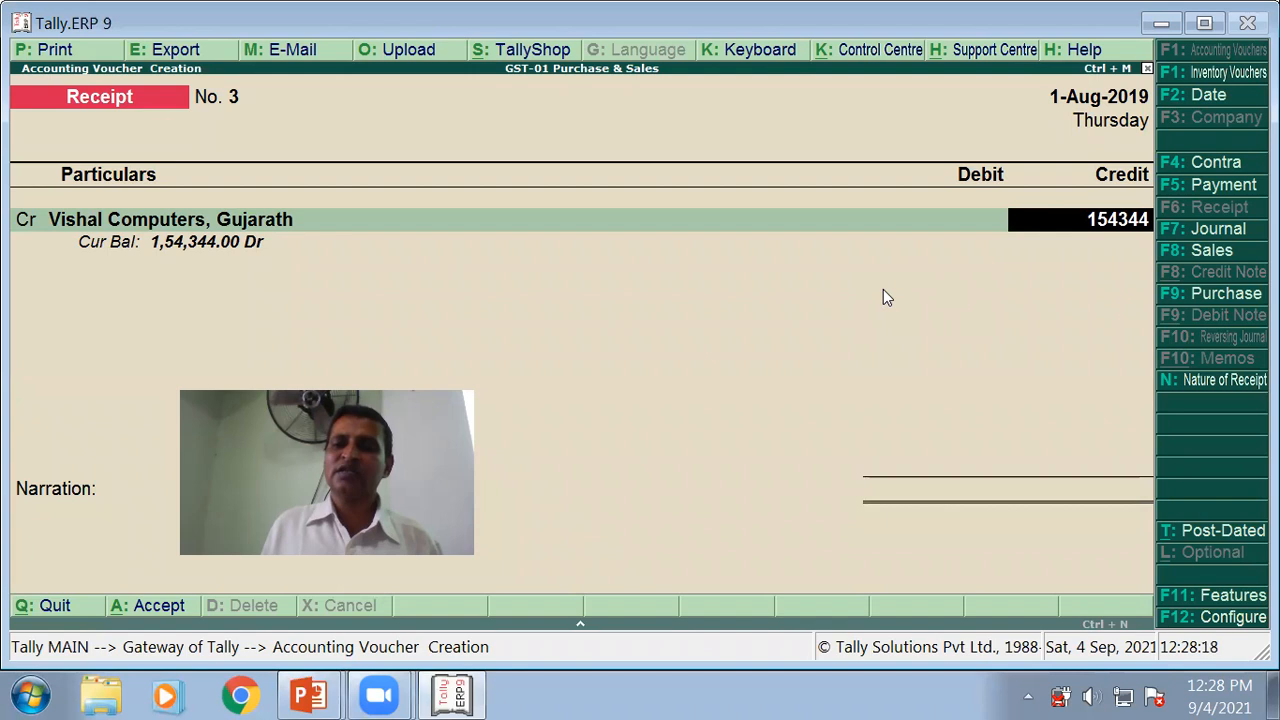
key(Return)
Step: Adjust the full receipt amount as Agst Ref against pending bill 102
key(Return)
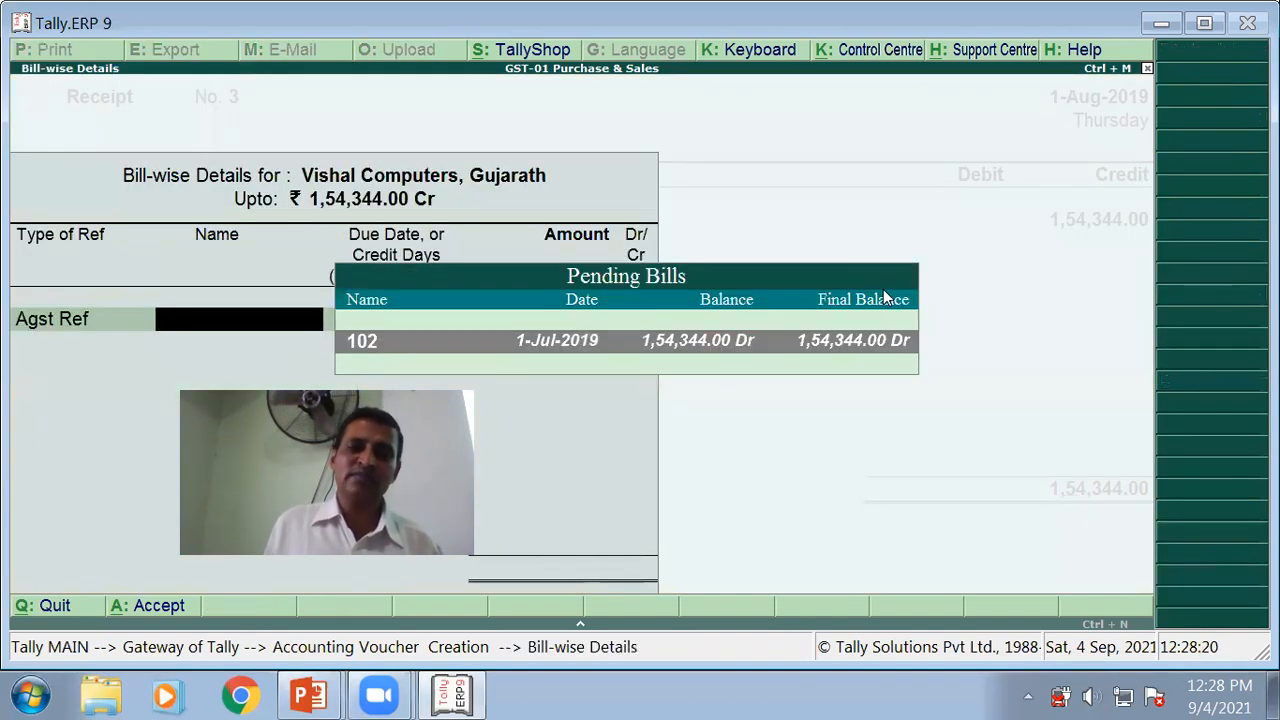
key(Return)
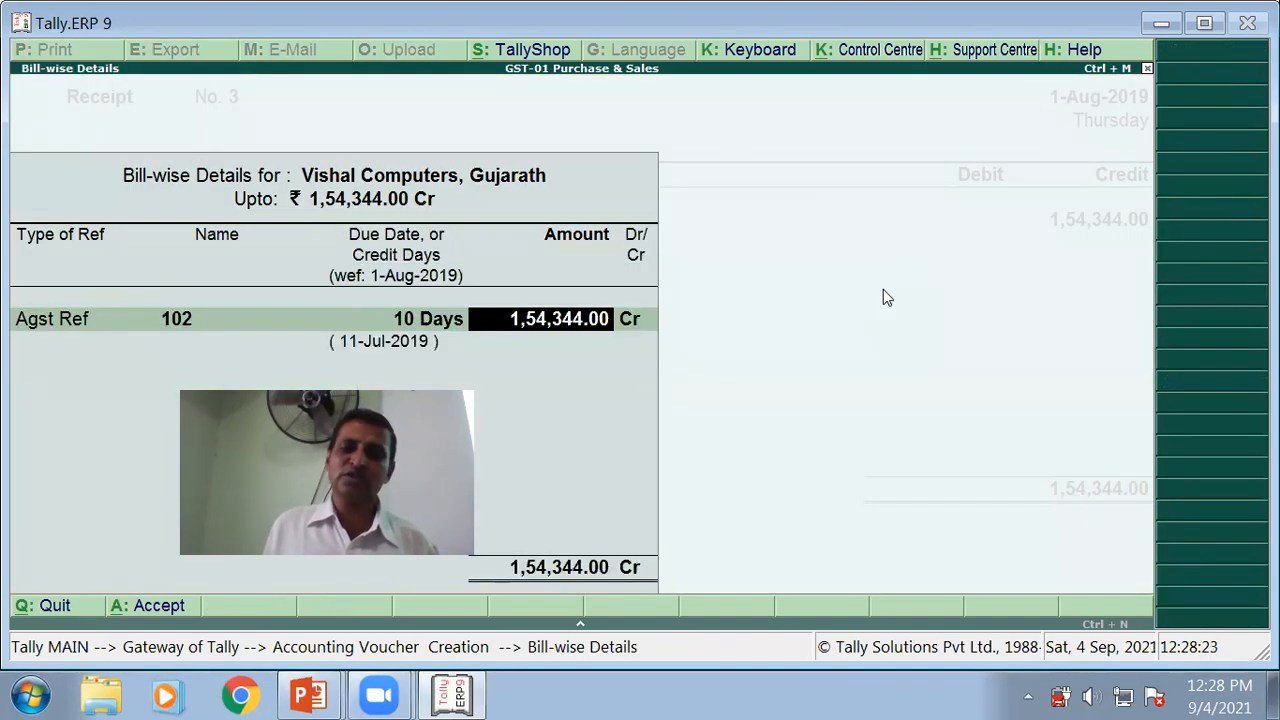
key(Return)
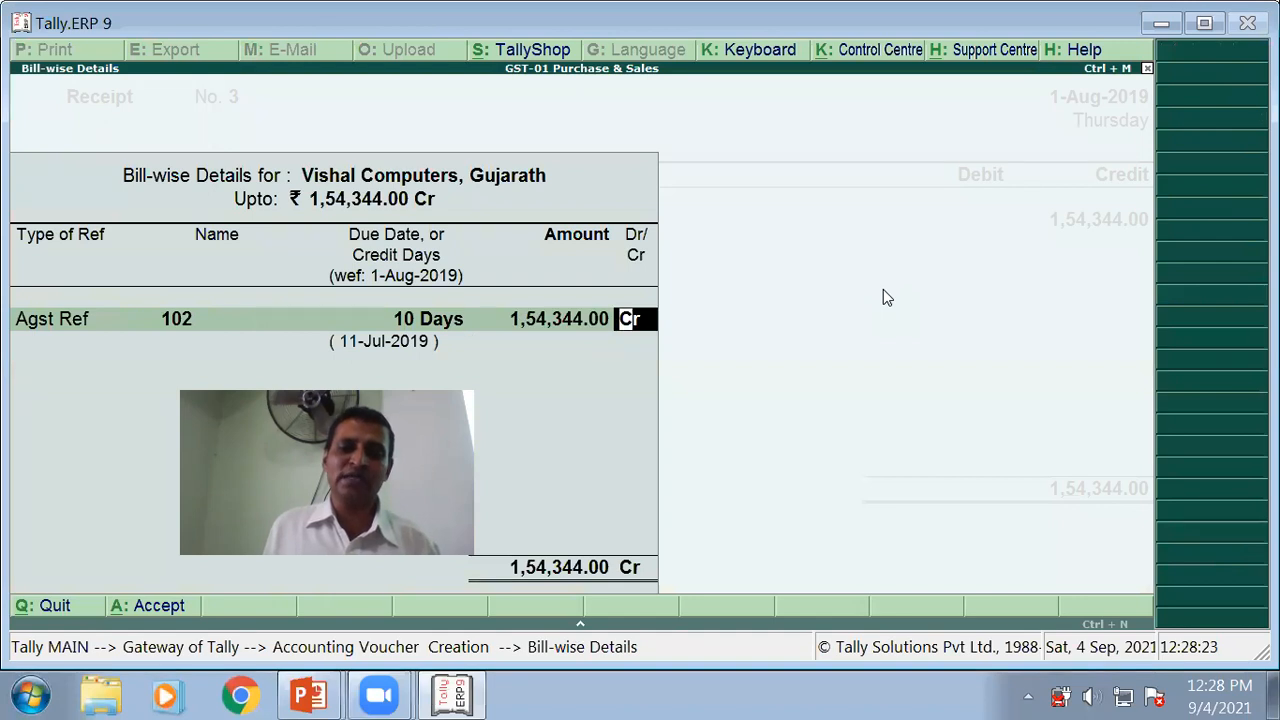
key(Return)
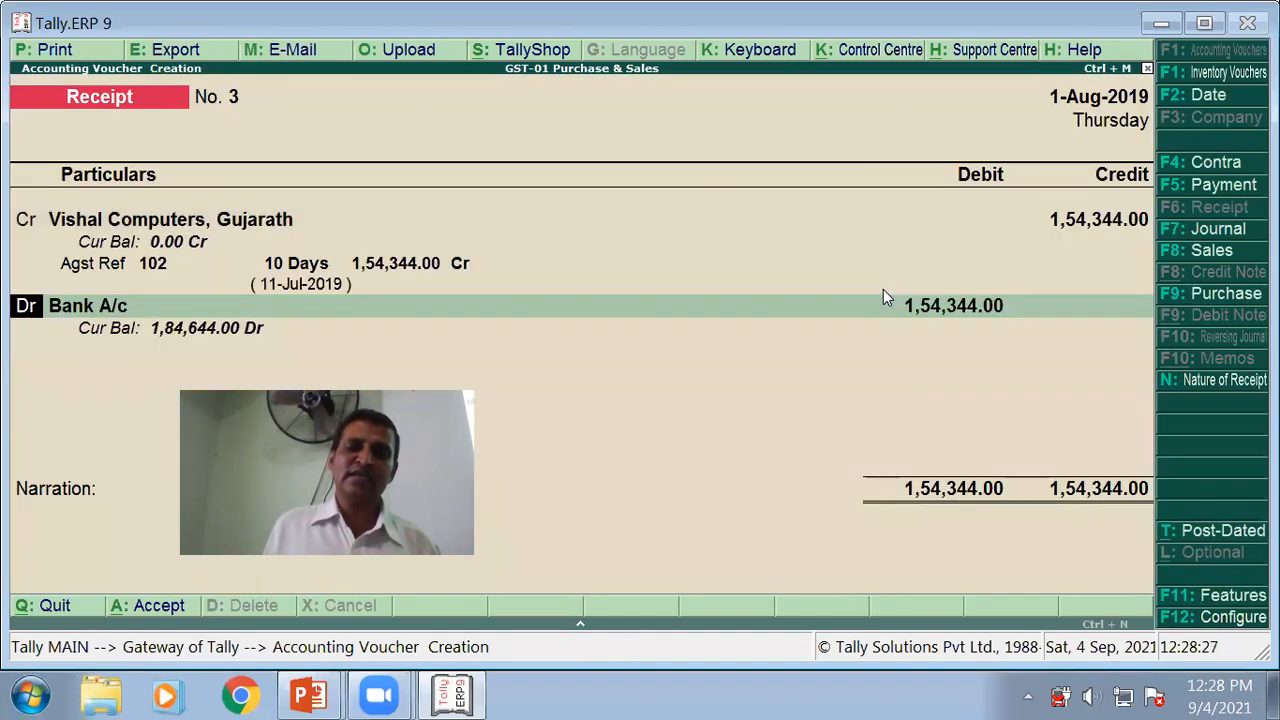
Step: Debit Bank A/c as Cheque/DD with blank instrument number and bank, leave the narration empty and save the receipt voucher
key(Return)
key(Return)
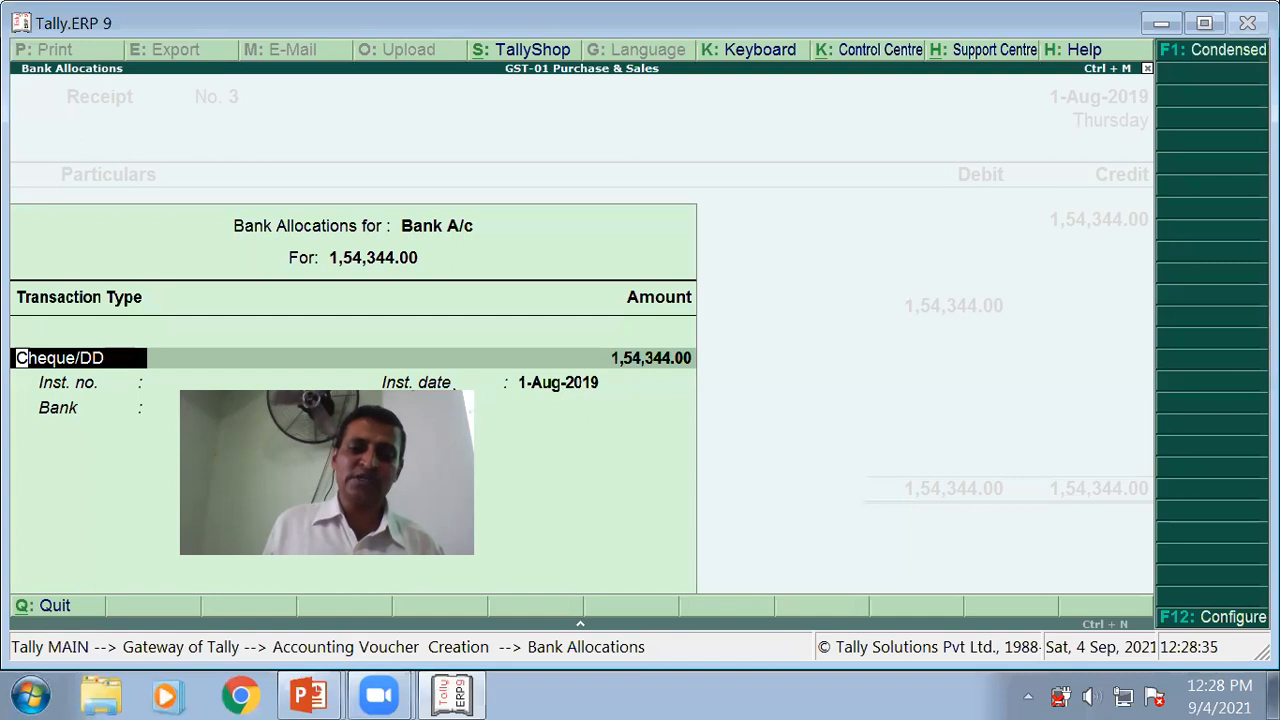
key(Return)
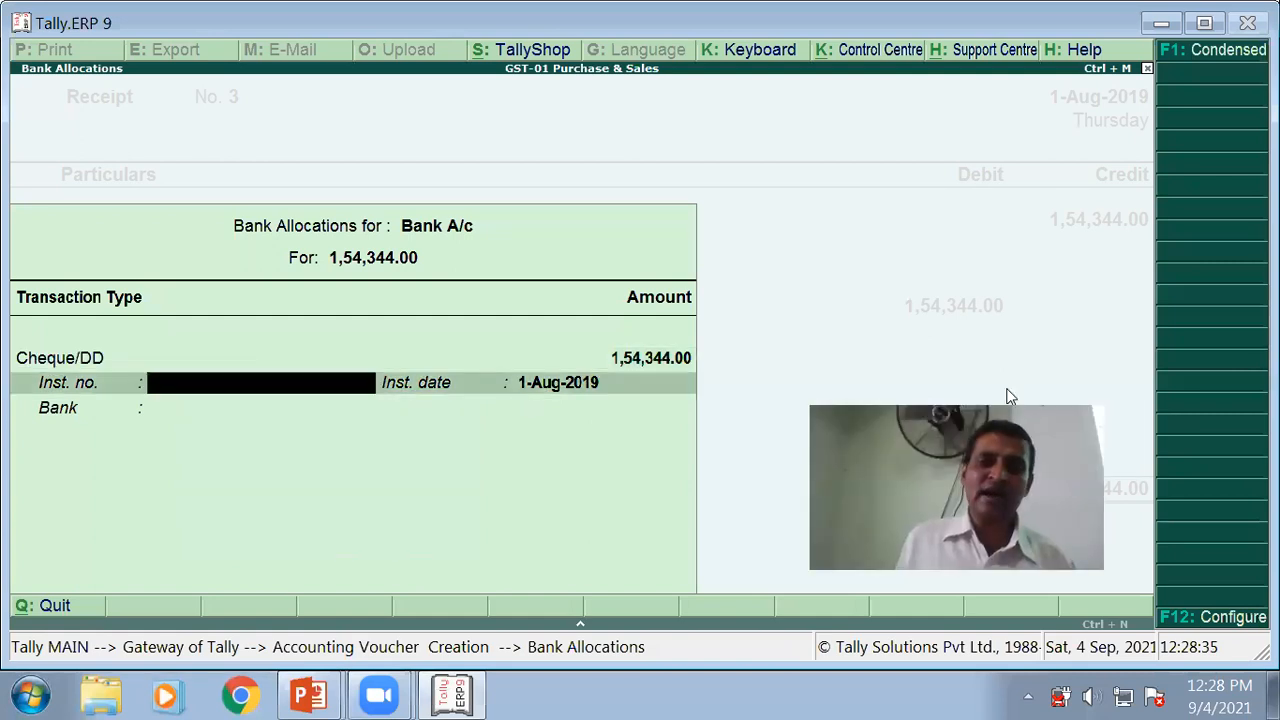
key(Return)
key(Return)
key(Return)
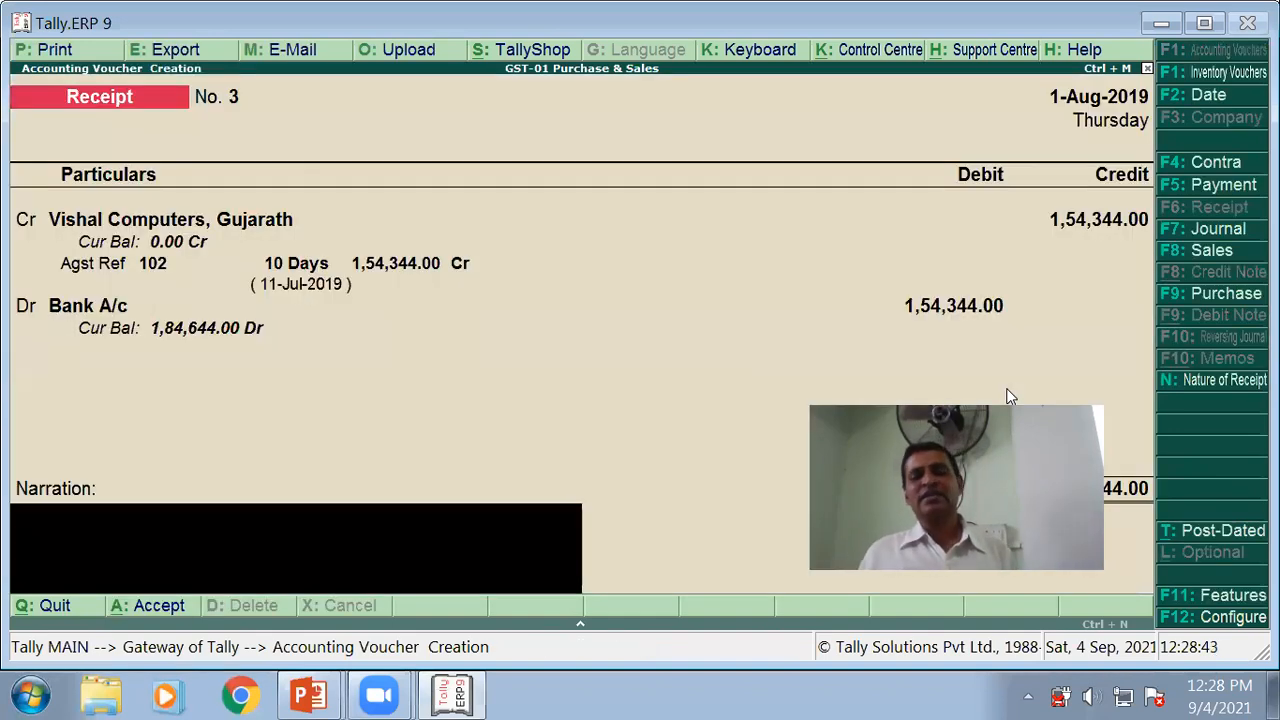
key(Return)
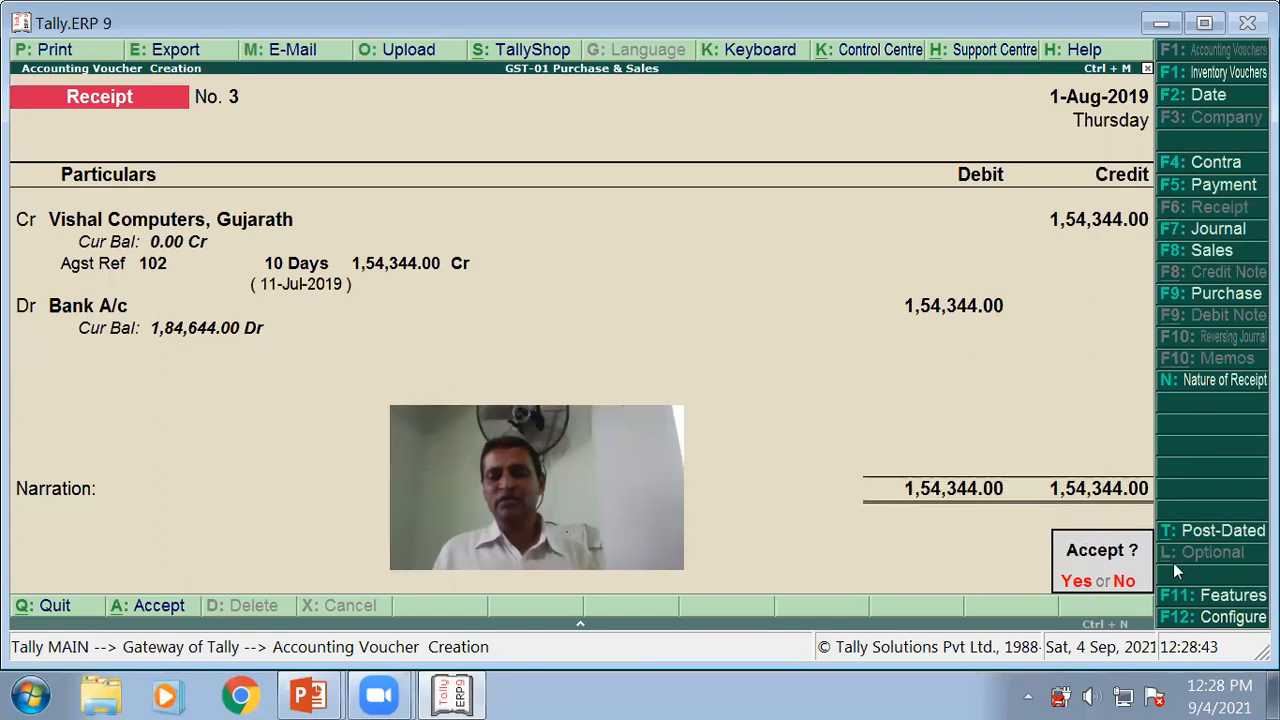
key(Return)
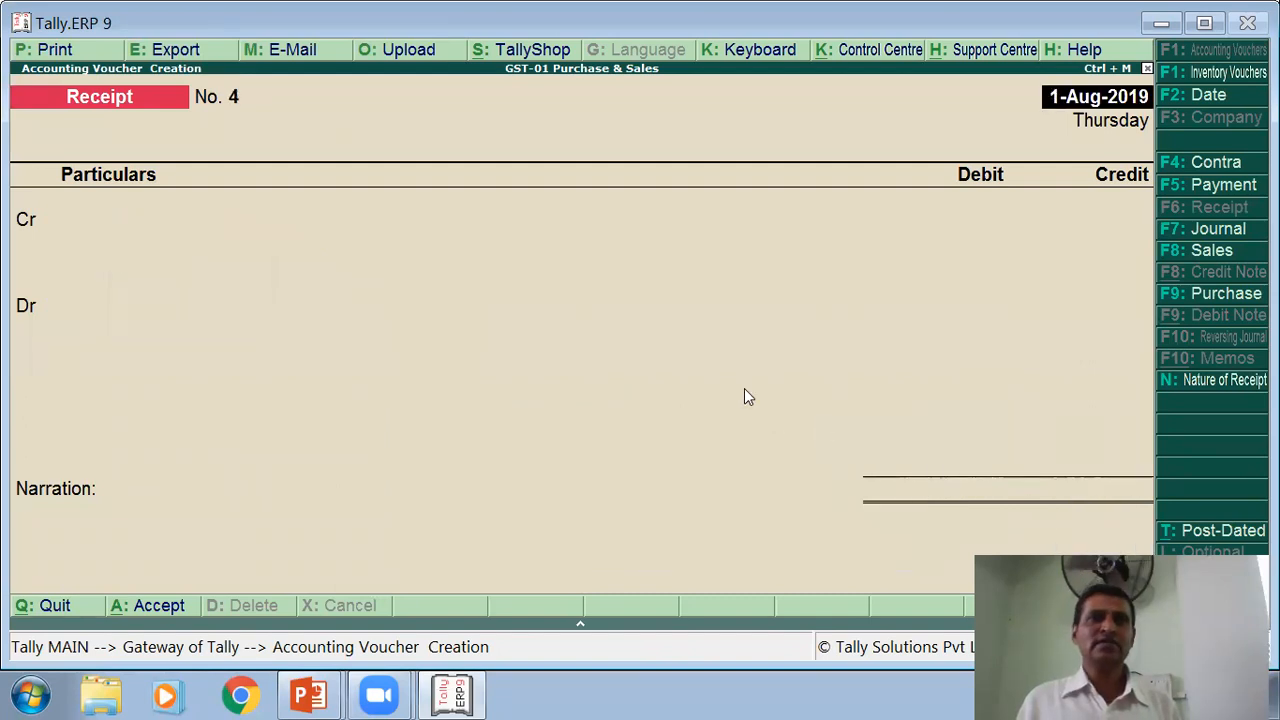
Step: Switch to PowerPoint and advance to the slide on paying outstanding duties, taxes and creditors through the bank
key(alt+Tab)
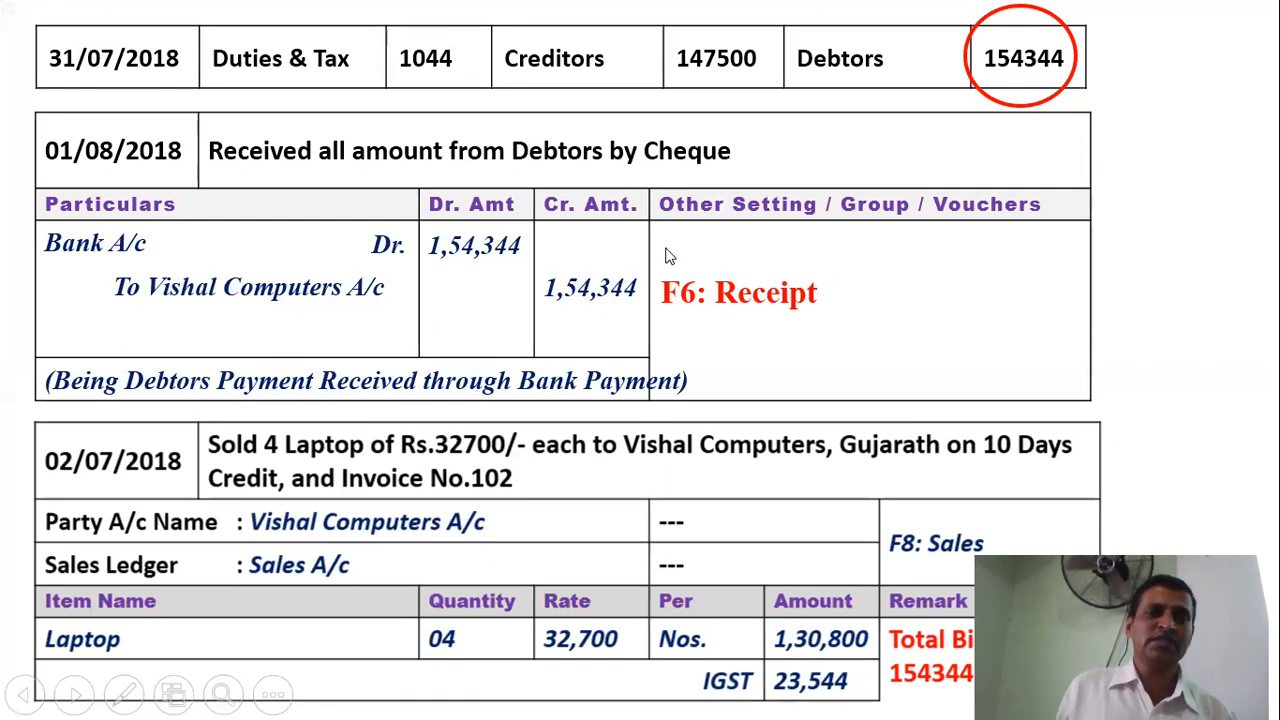
click(770, 316)
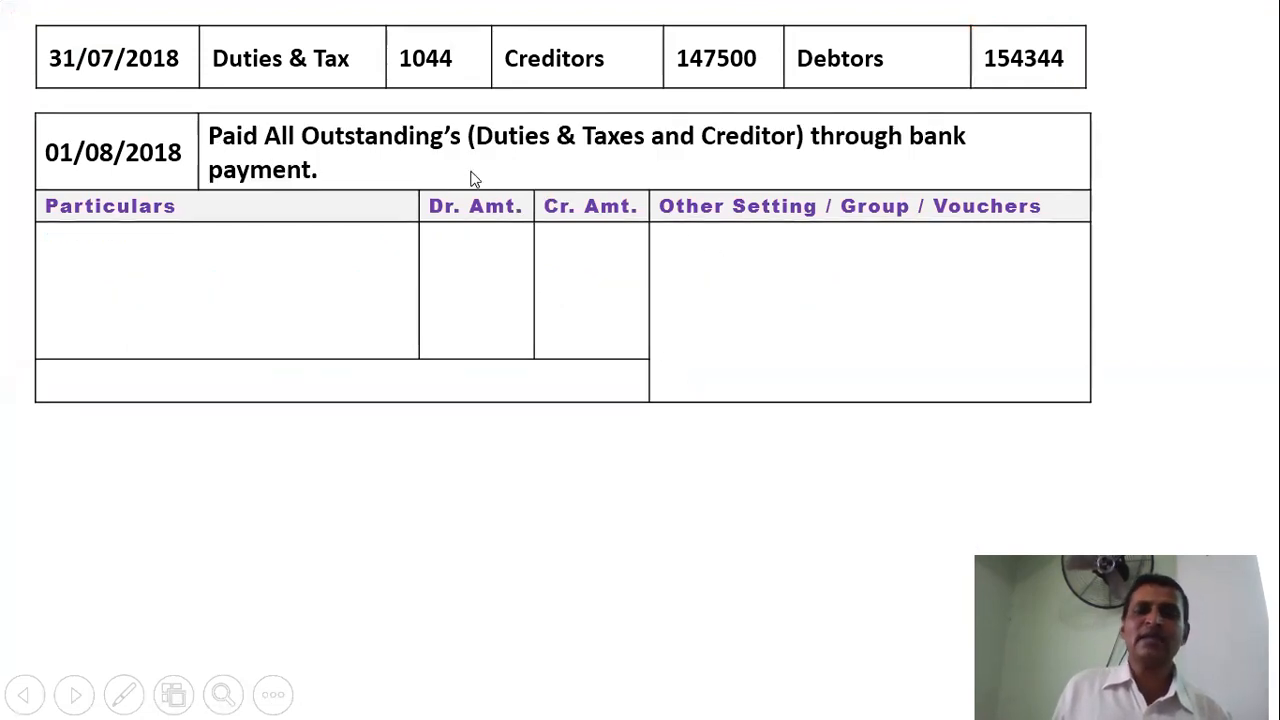
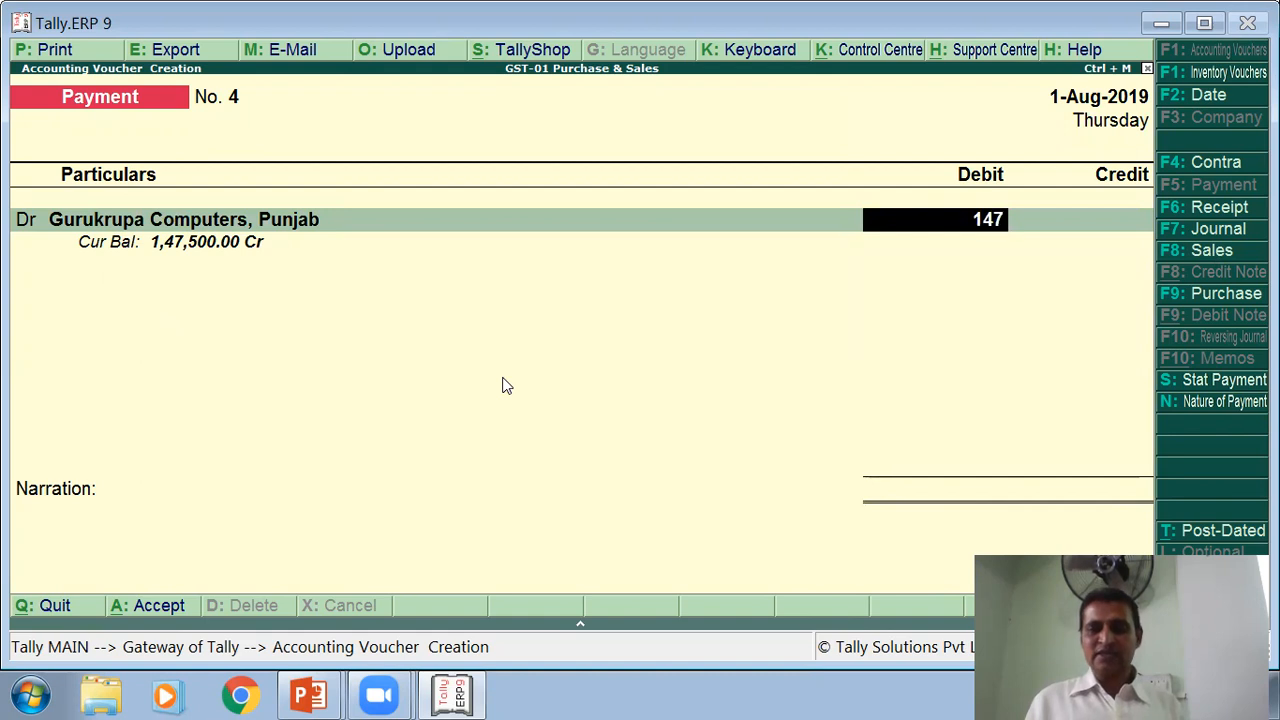
Step: Confirm the 1,47,500 debit to Gurukrupa Computers, Punjab and adjust it as Agst Ref against pending bill 385
key(Return)
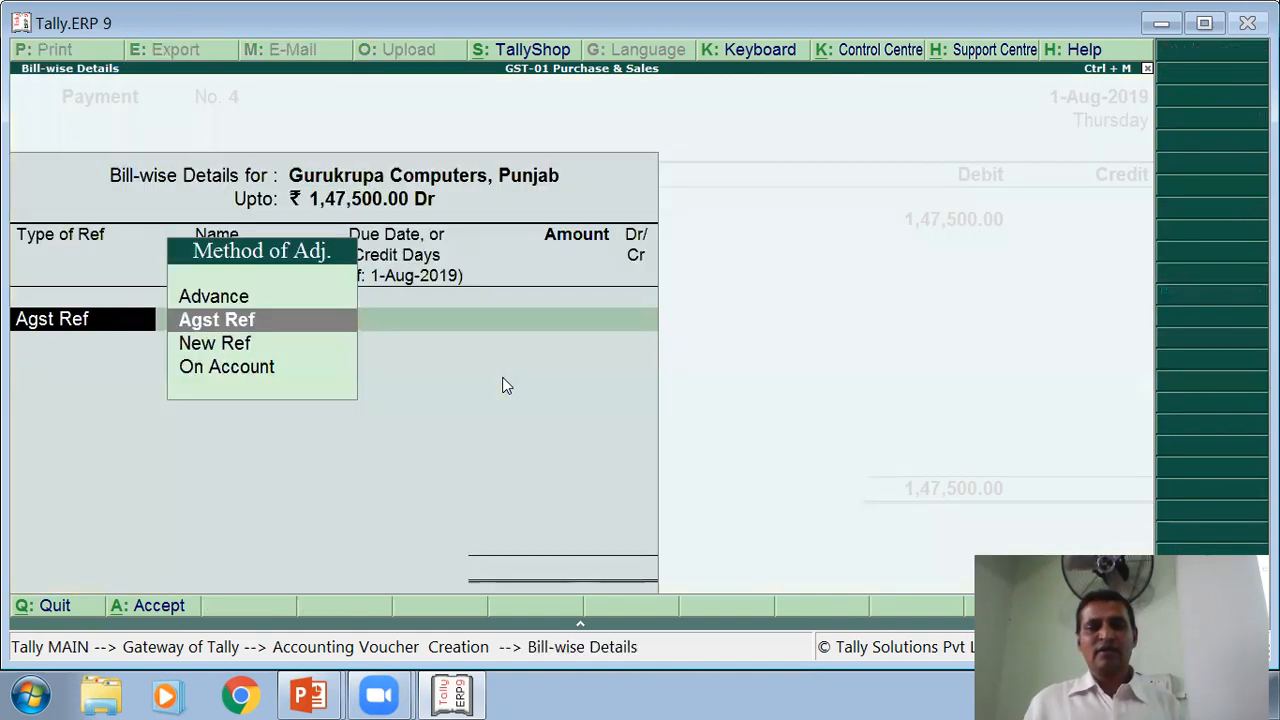
key(Return)
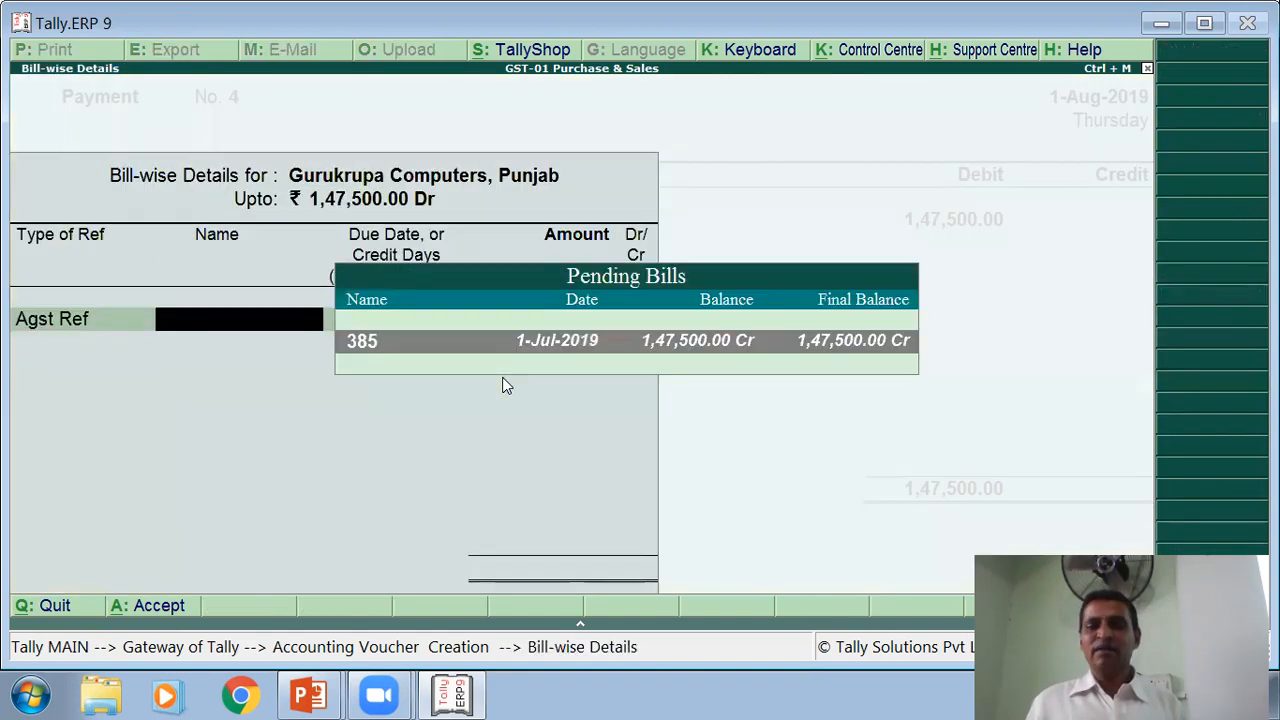
key(Return)
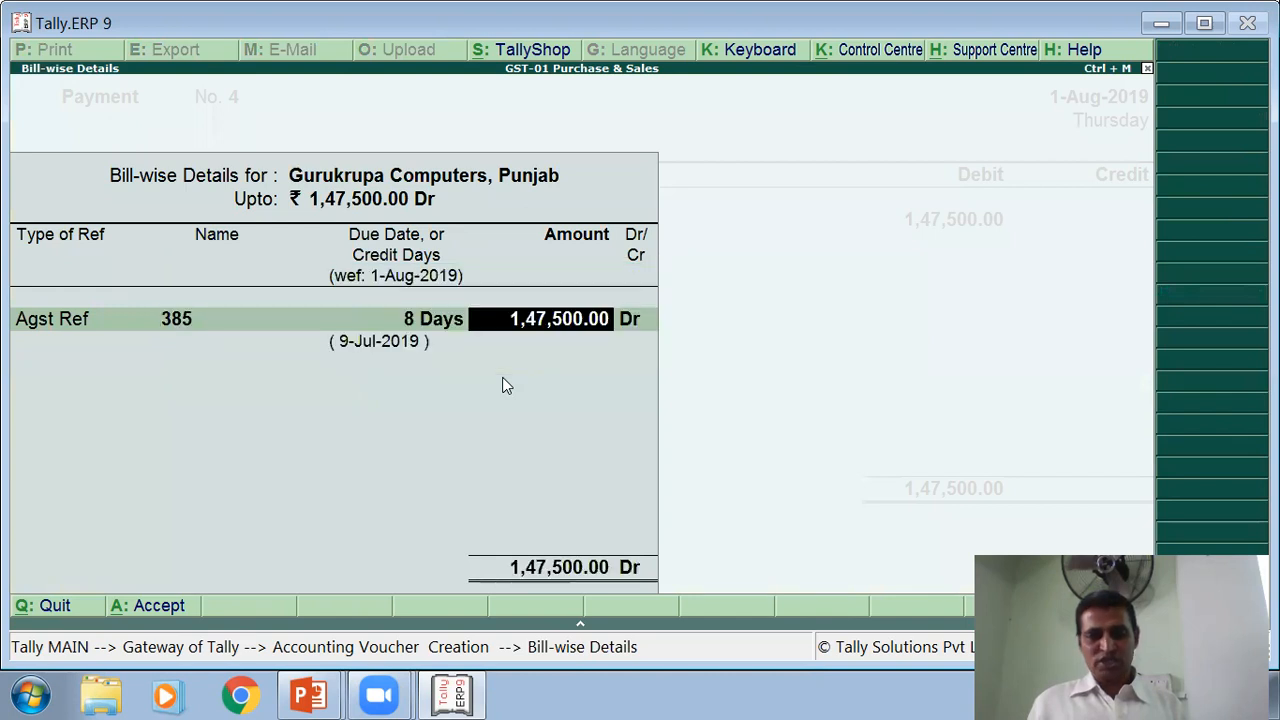
key(Return)
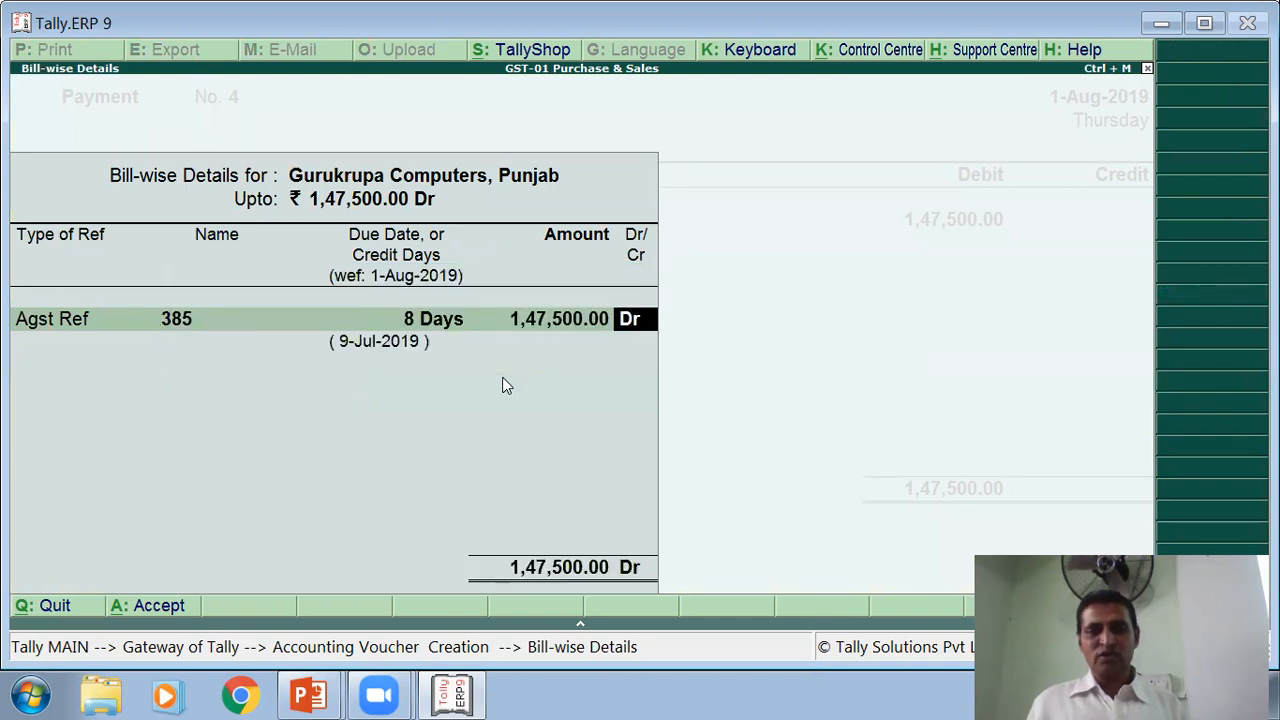
key(Return)
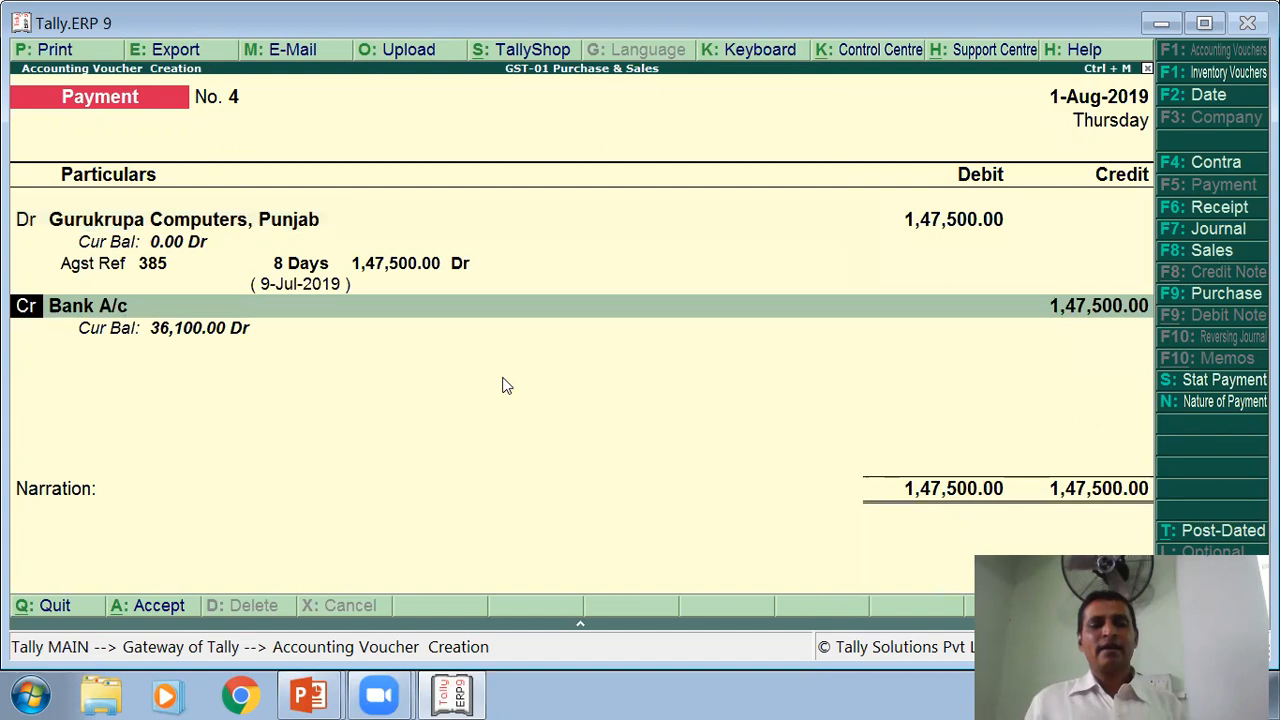
Step: Credit Bank A/c with 1,47,500 by cheque, leave the instrument number and narration blank, and save the payment voucher
key(Return)
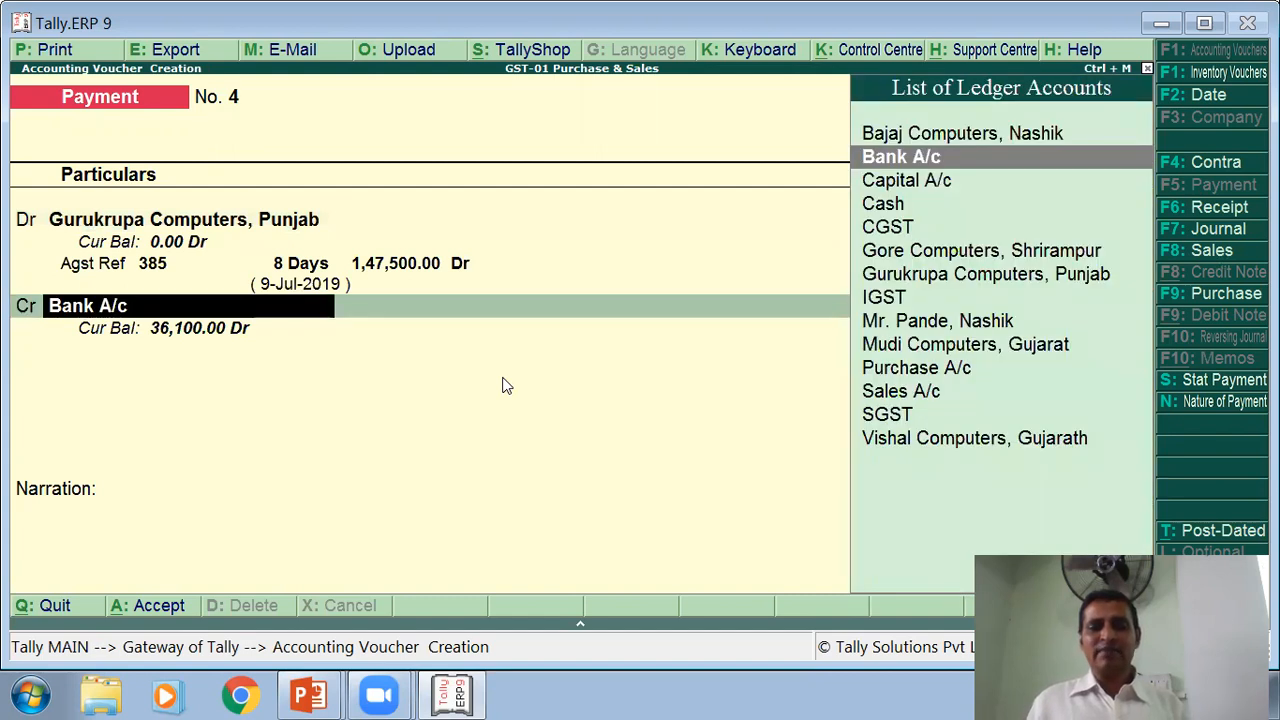
key(Return)
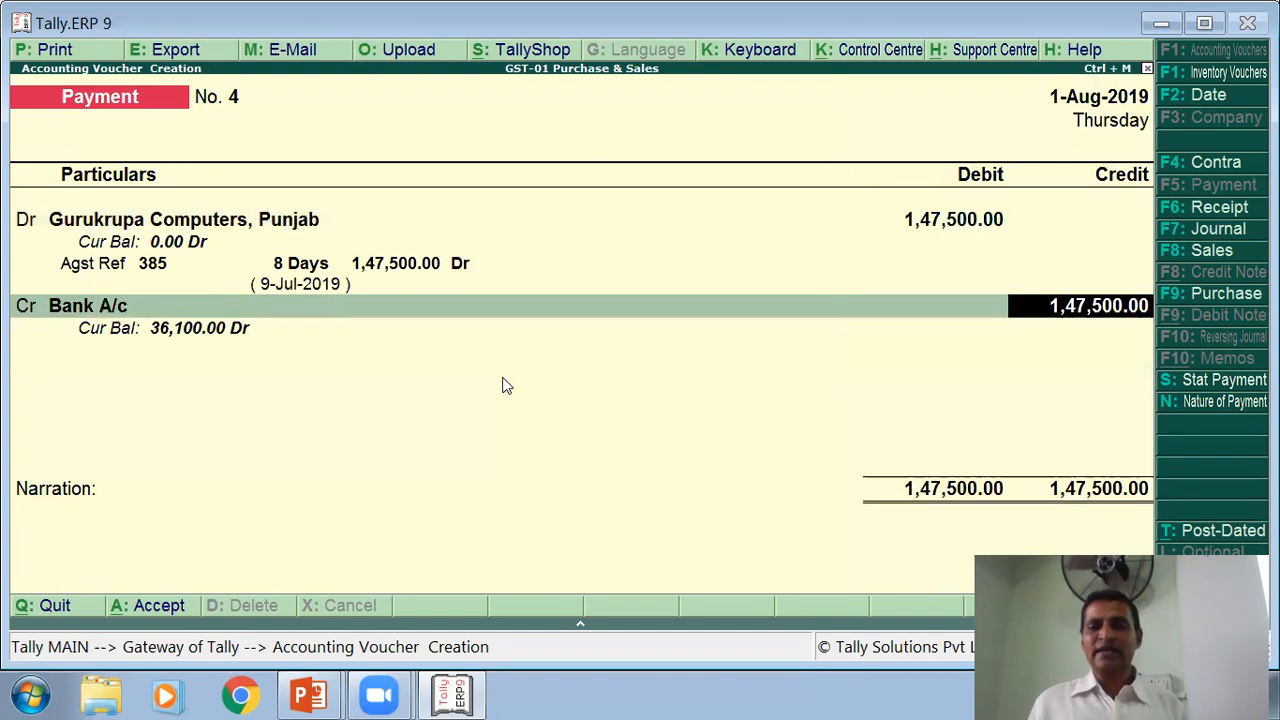
key(Return)
key(Return)
key(Return)
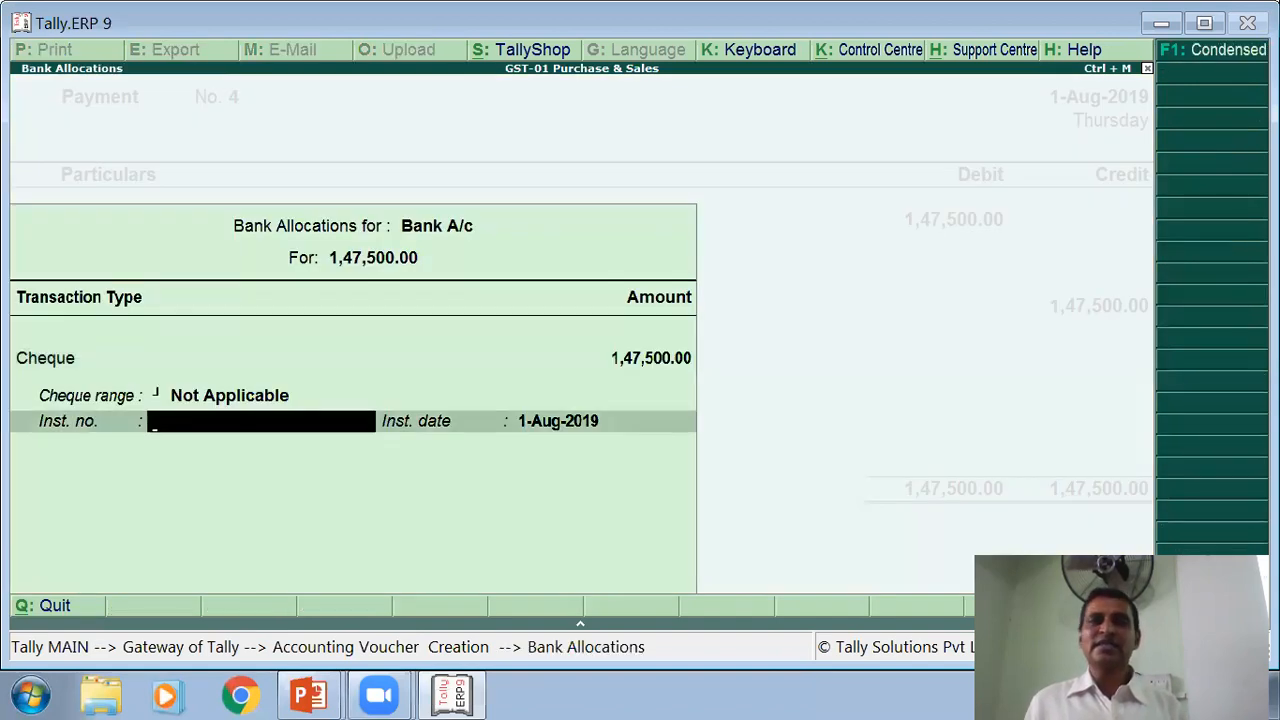
key(Return)
key(Return)
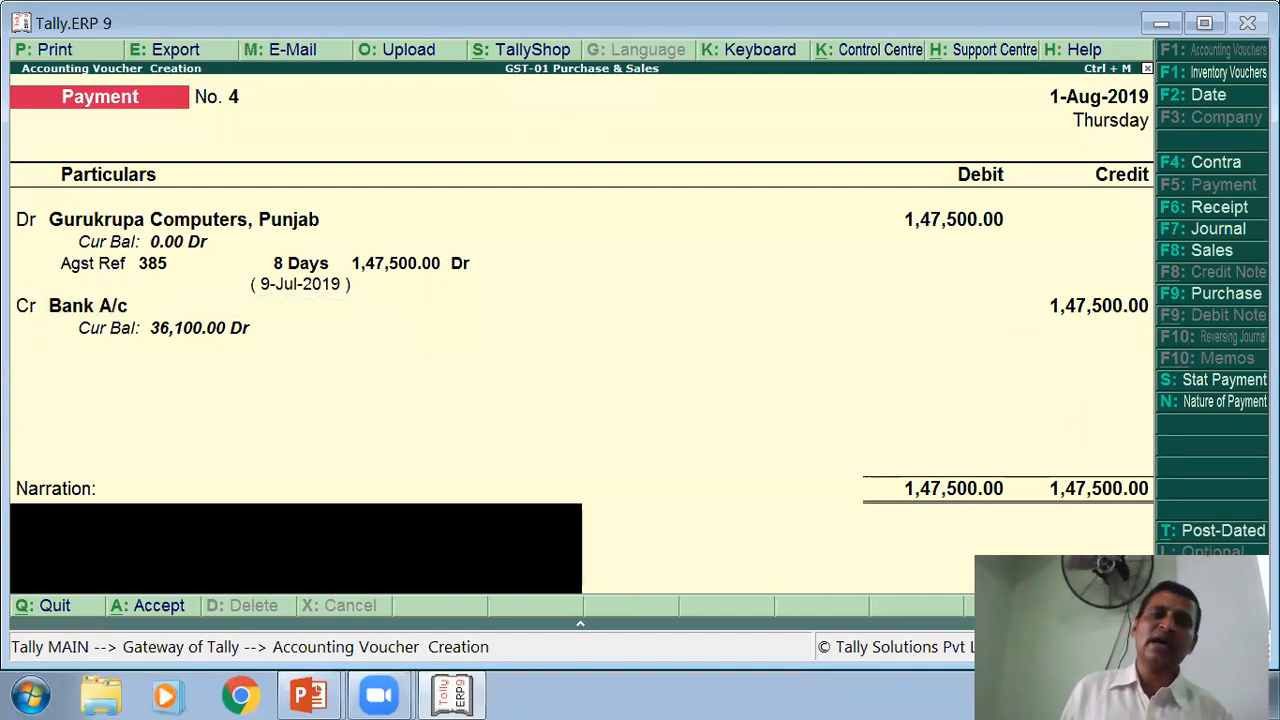
key(Return)
key(Return)
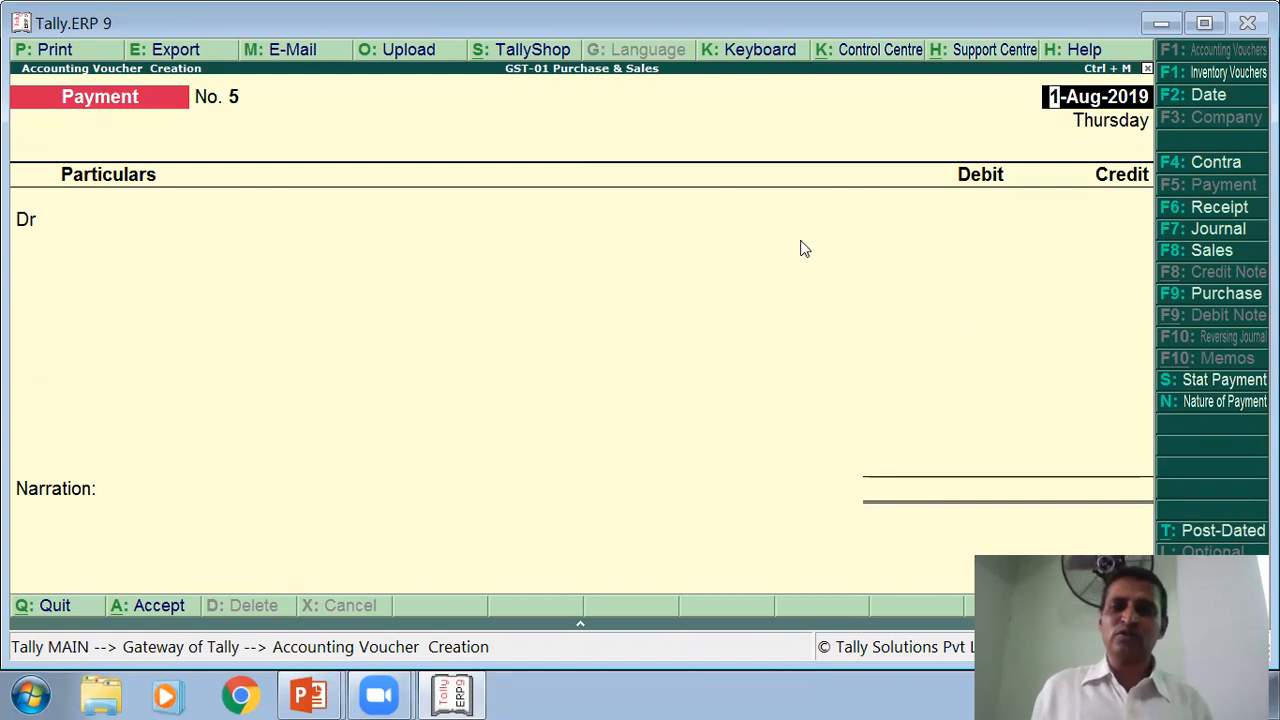
Step: Leave voucher entry and open the balance sheet in detailed view
key(Return)
key(Escape)
key(Return)
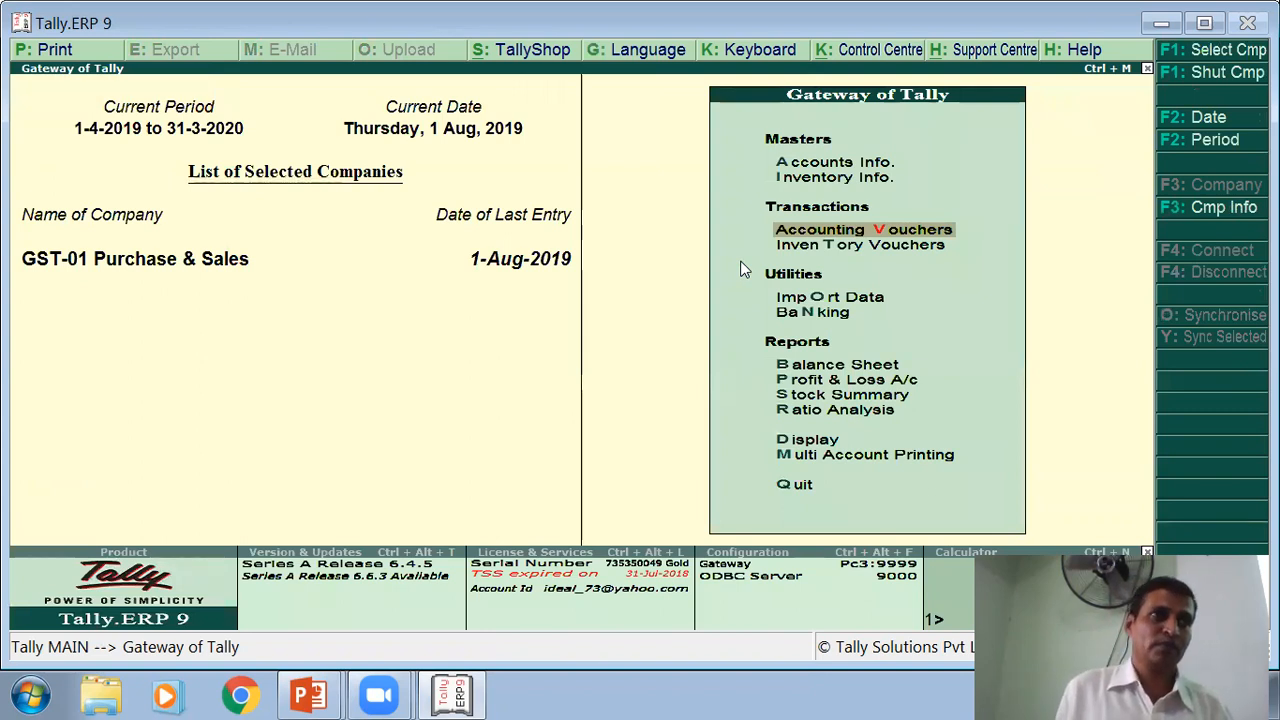
key(Escape)
key(Escape)
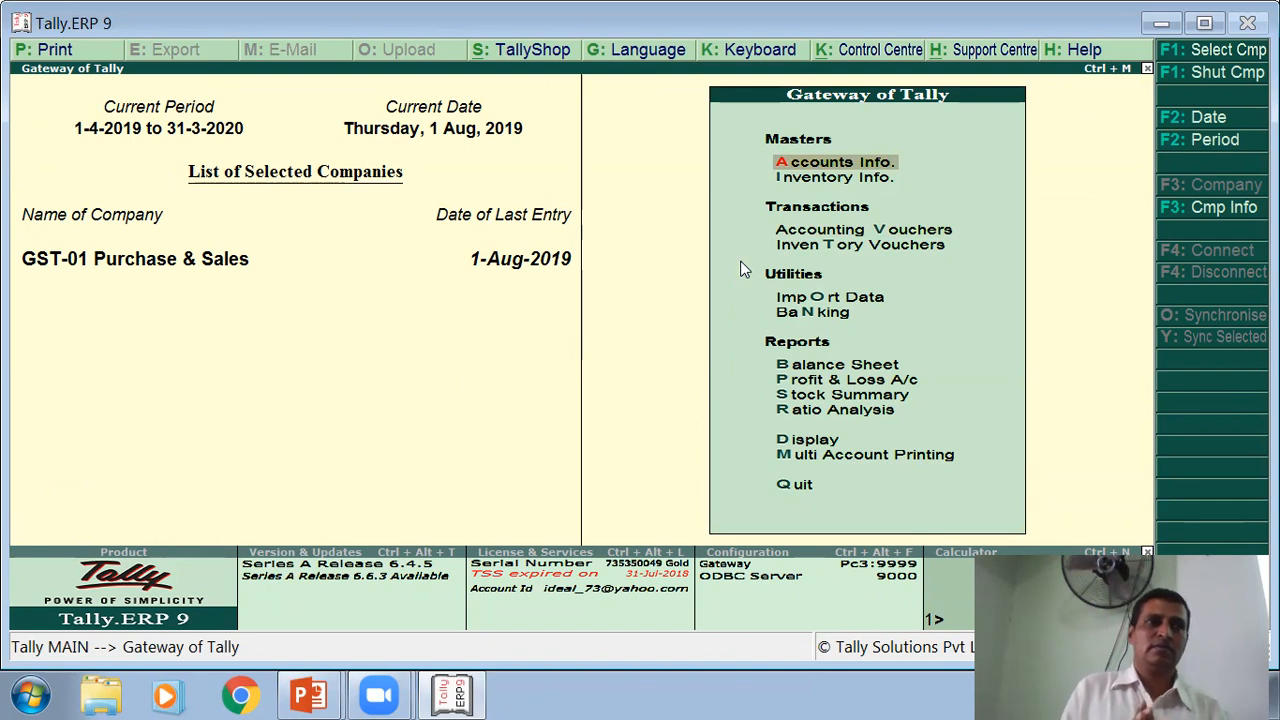
key(b)
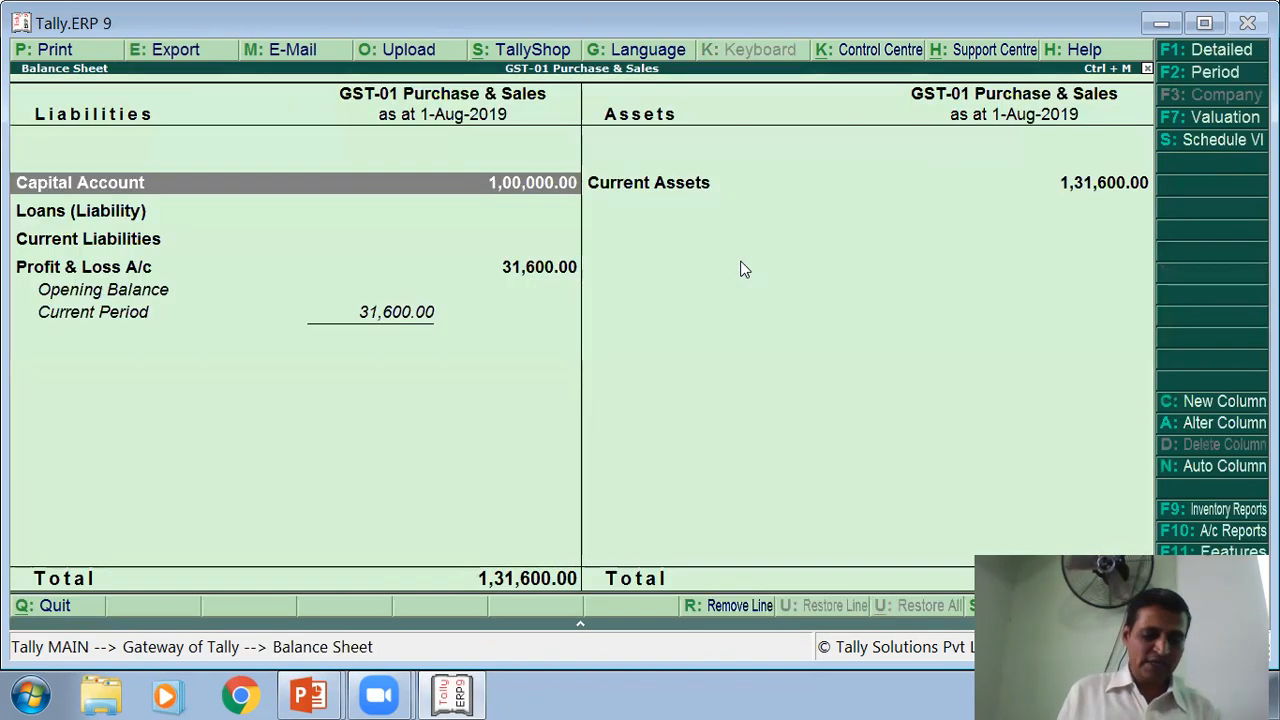
key(alt+F1)
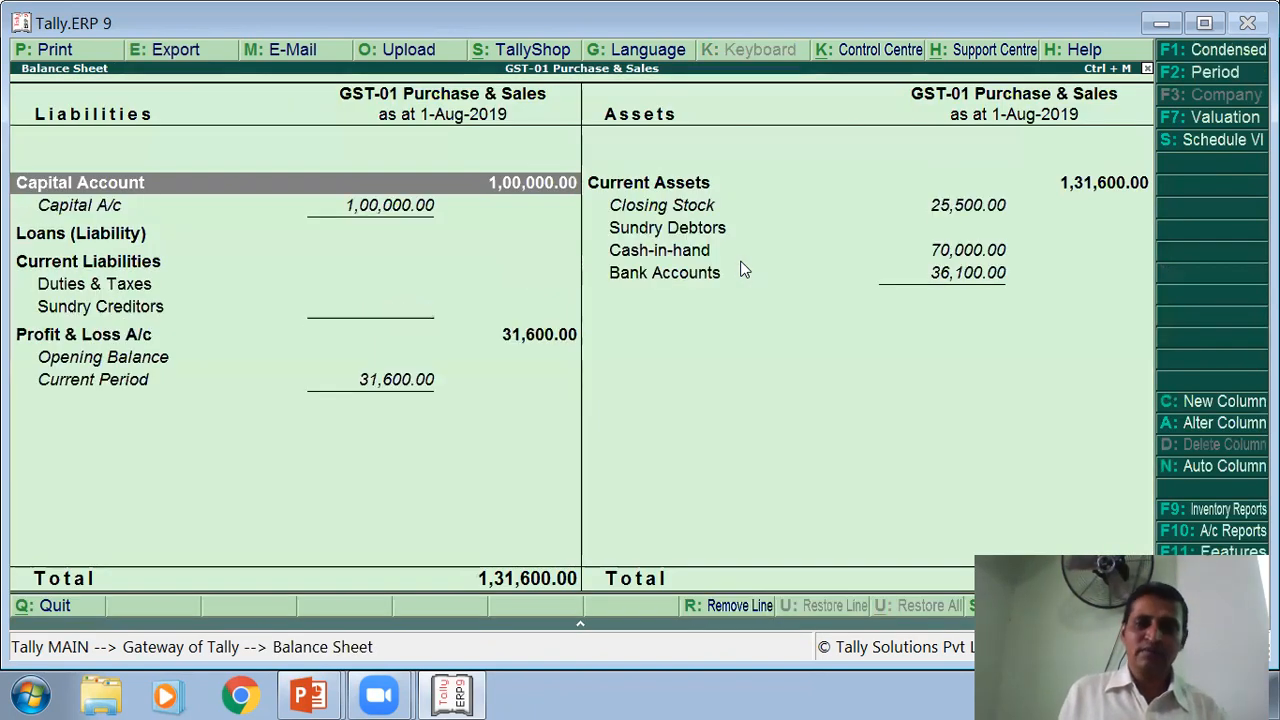
Step: Examine Sundry Debtors, Sundry Creditors and Duties & Taxes in the balance sheet for remaining balances, and return to the Gateway of Tally
click(694, 236)
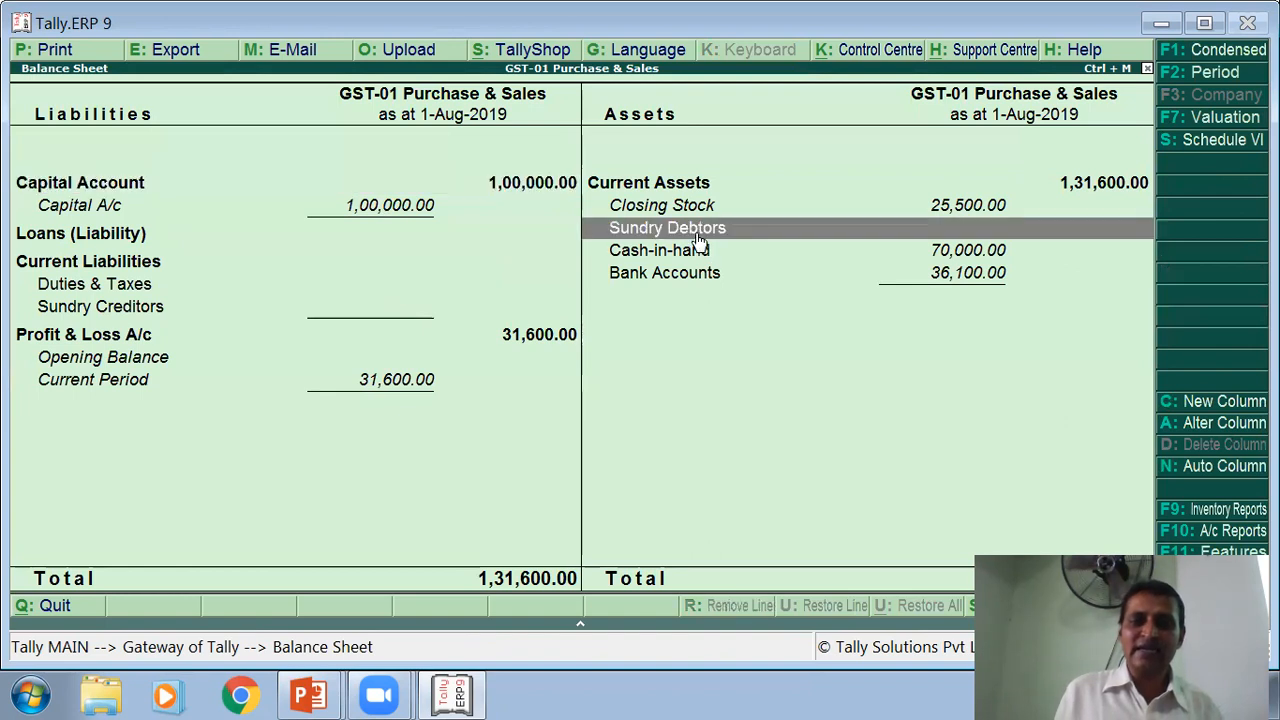
click(137, 310)
click(130, 274)
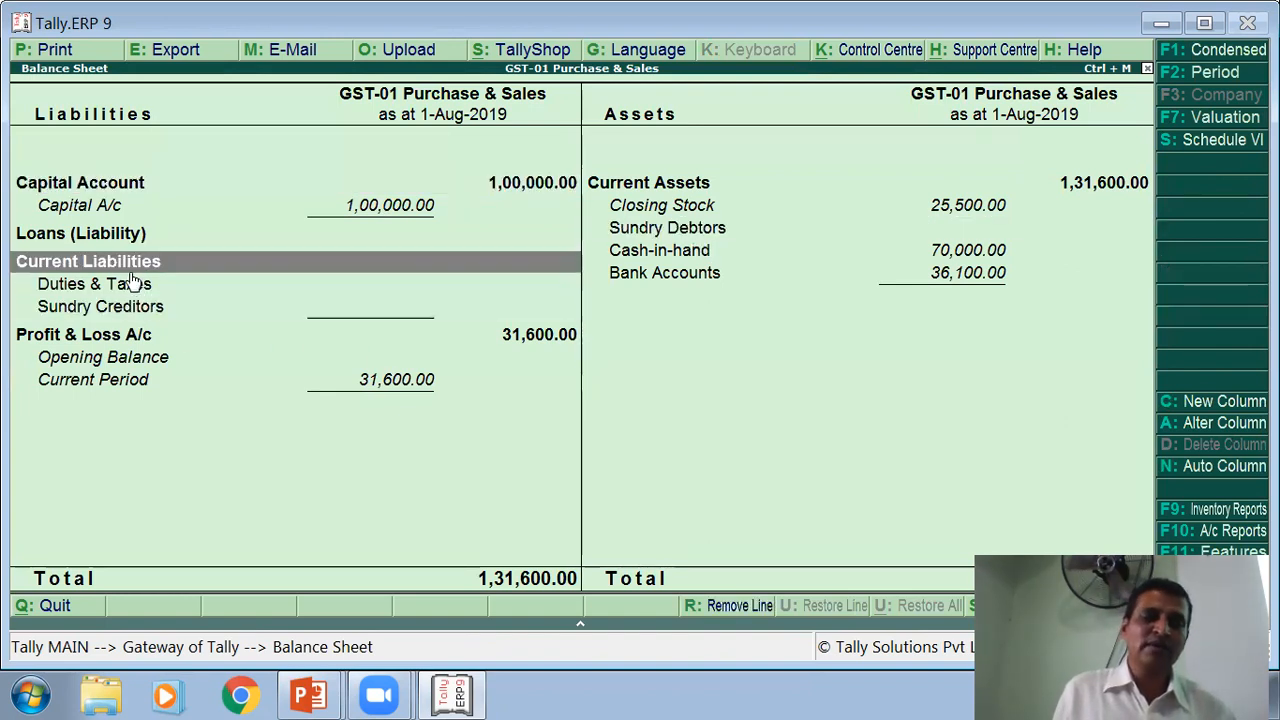
click(130, 286)
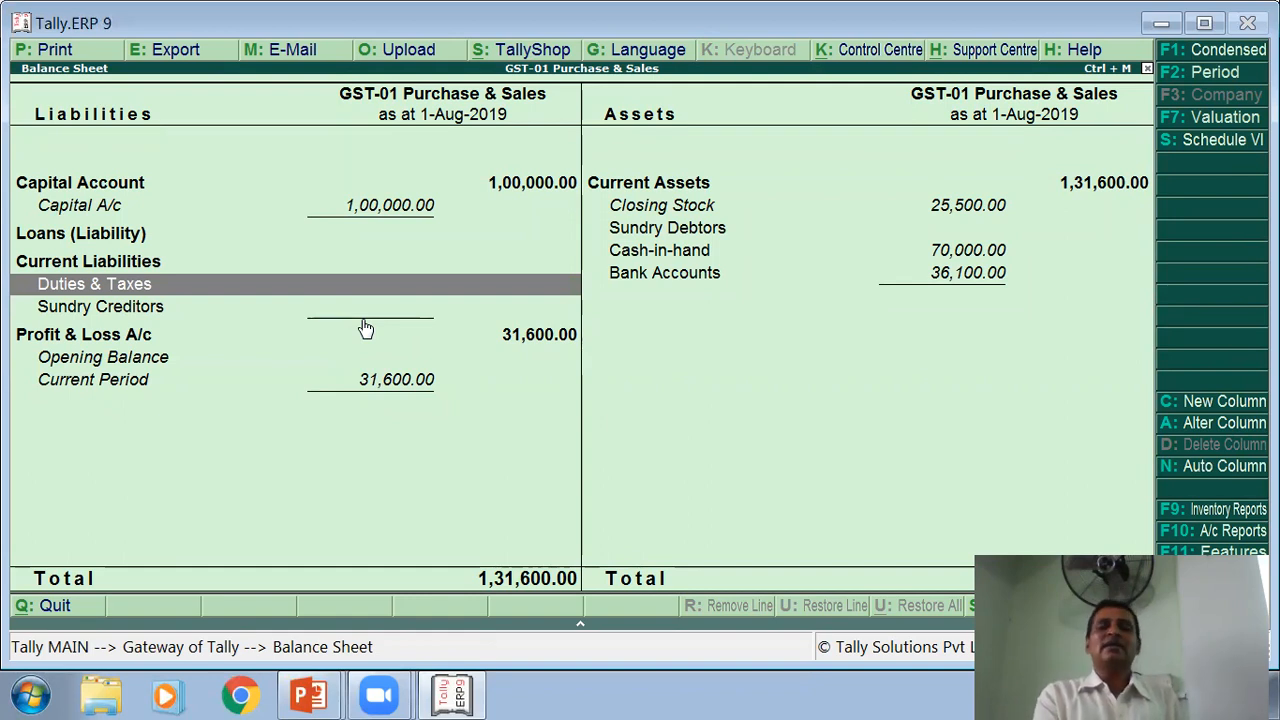
key(Escape)
key(Escape)
key(n)
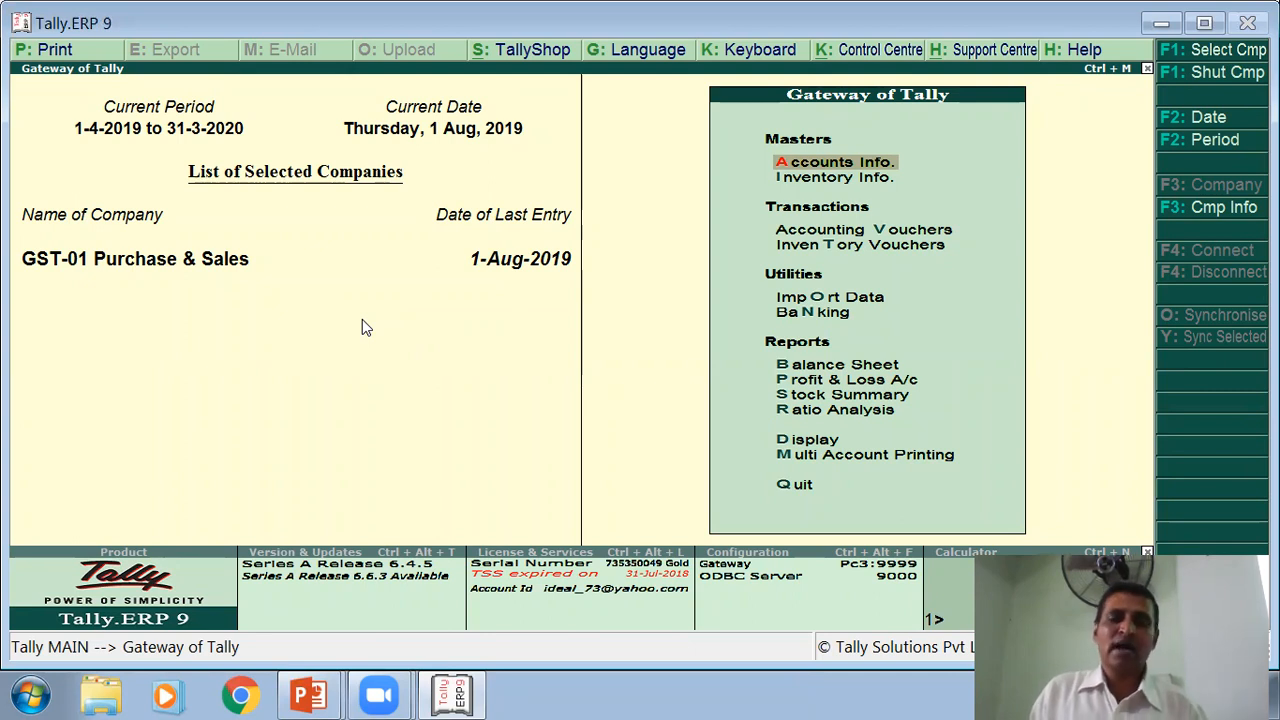
Step: Switch to PowerPoint, advance to the 02/08/2018 computer purchase slide, and work out the CGST/SGST amount on 1,87,000 with the calculator
key(alt+Tab)
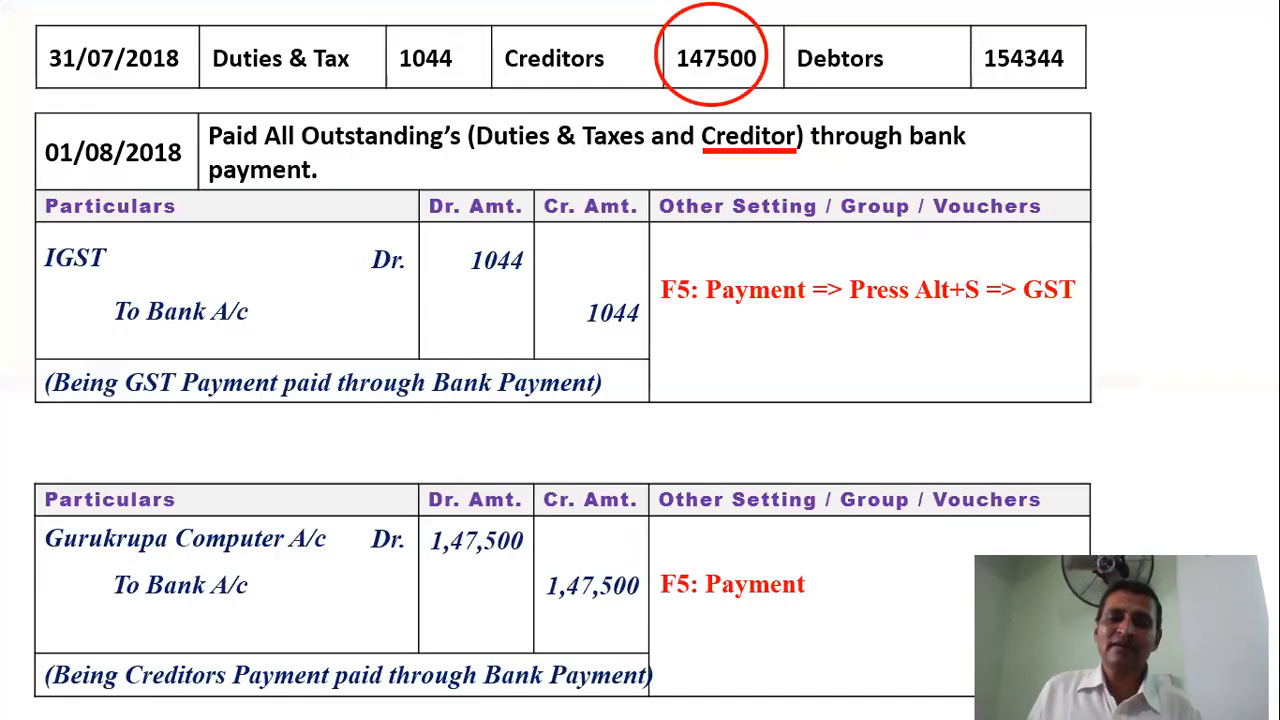
key(Right)
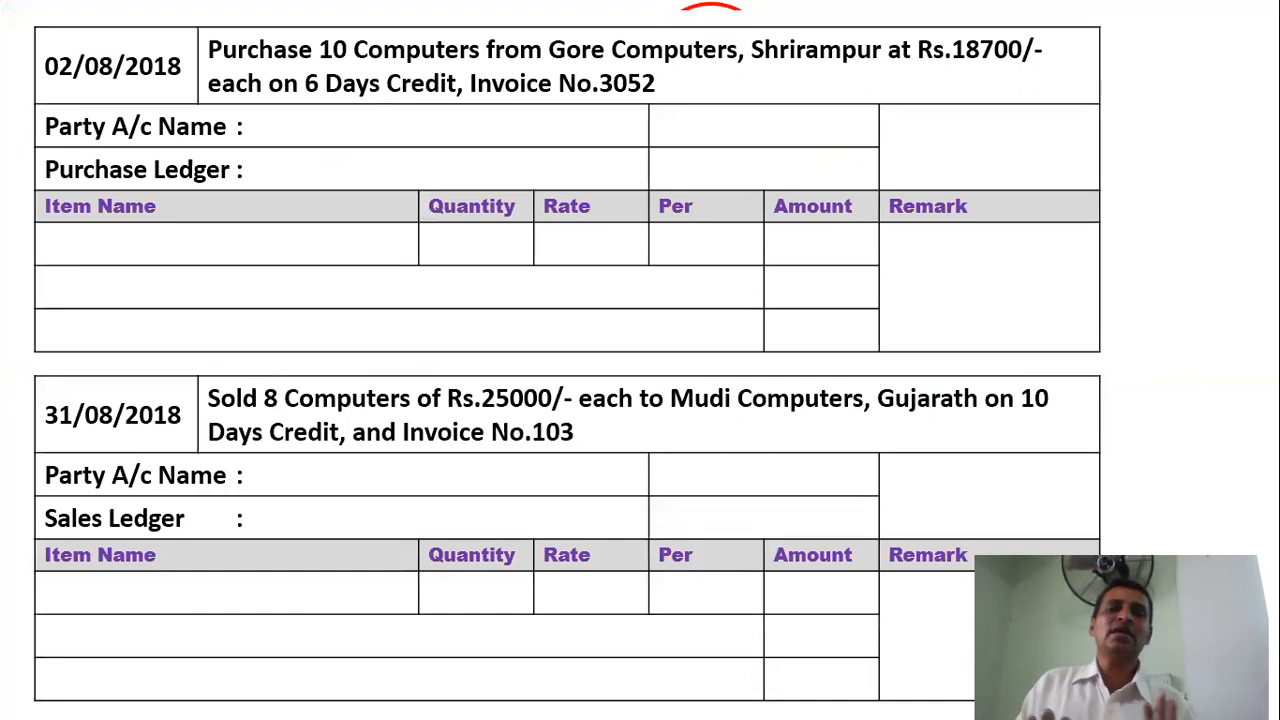
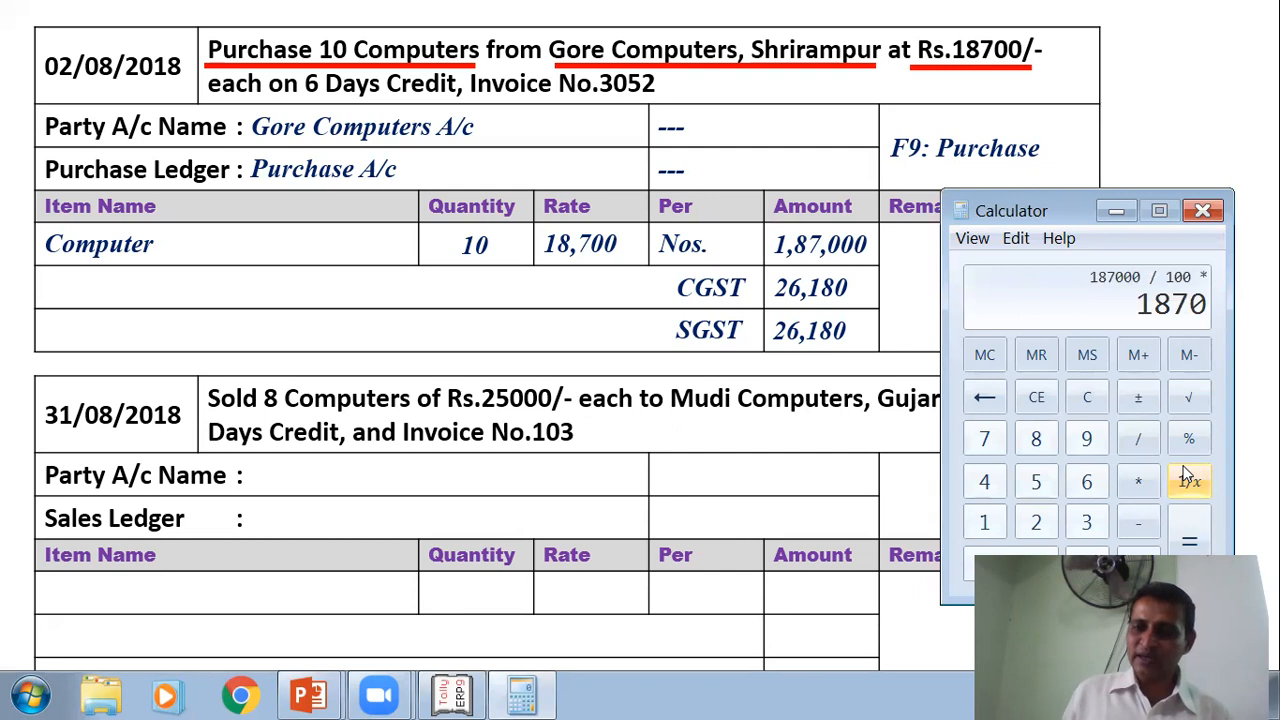
key(Return)
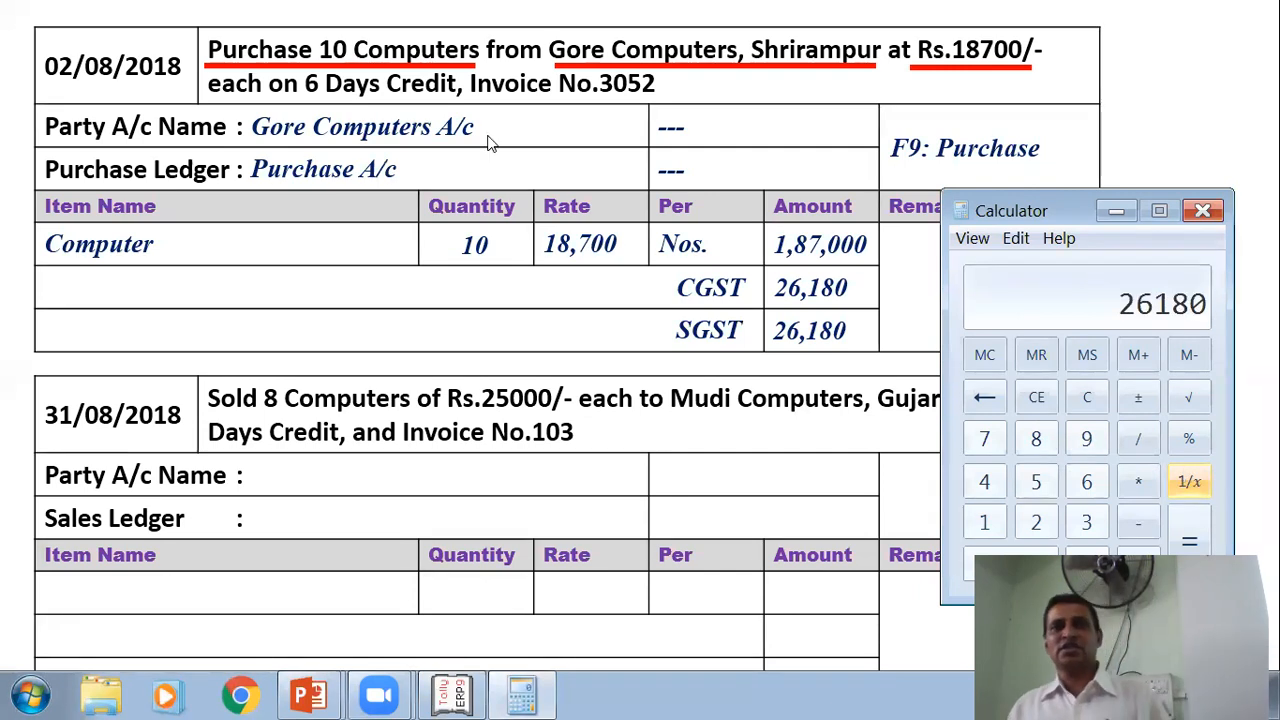
click(1200, 212)
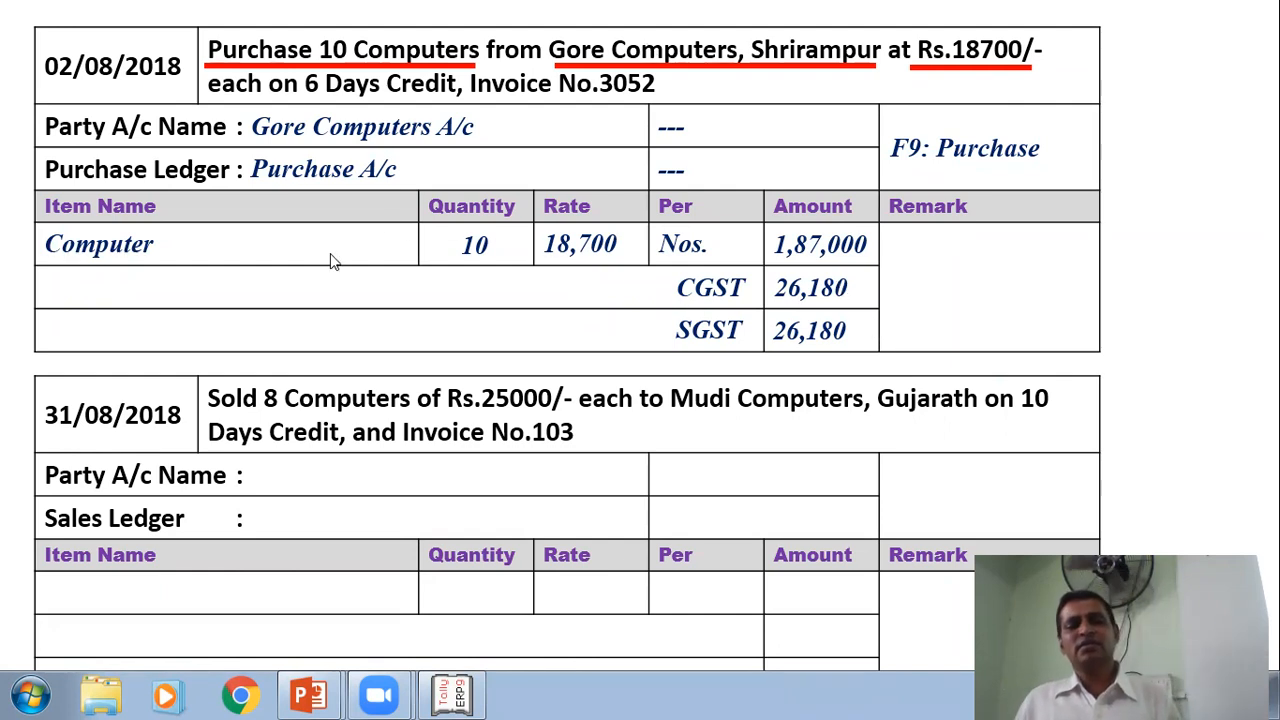
Step: Switch to Tally.ERP 9 and start a purchase voucher with the voucher date 2-8-2019
key(alt+Tab)
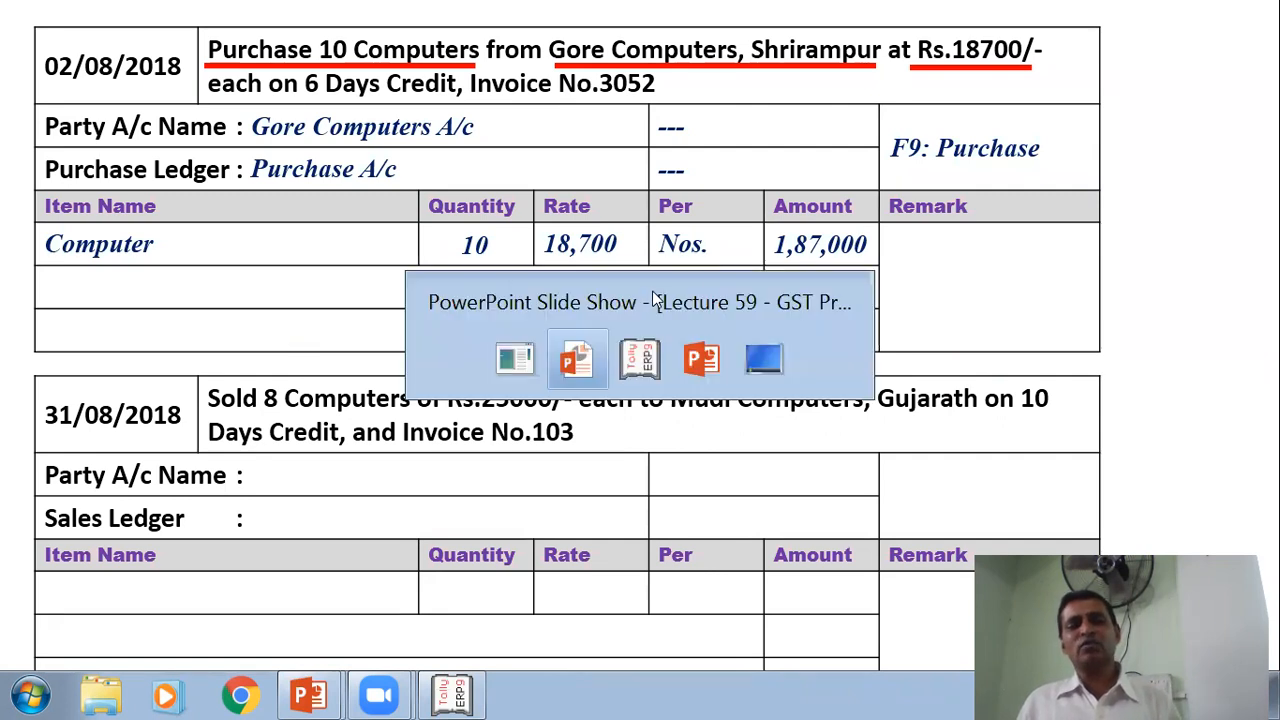
key(alt+Tab)
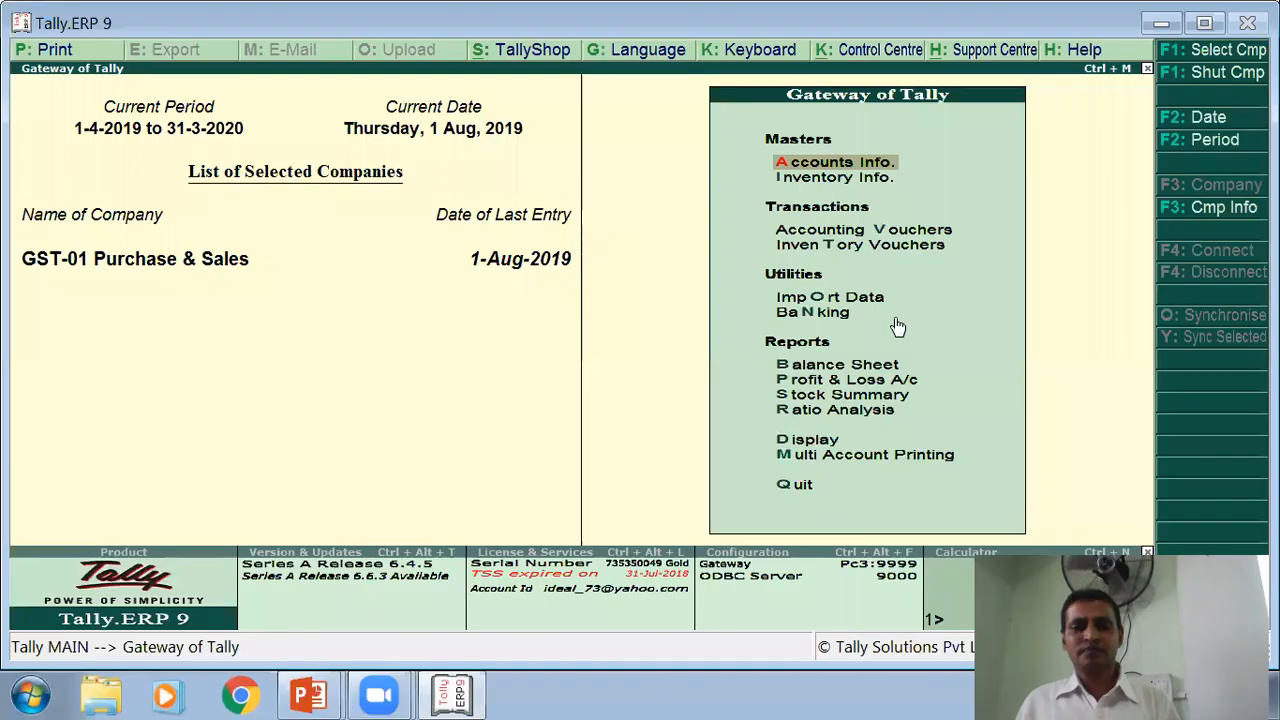
click(945, 228)
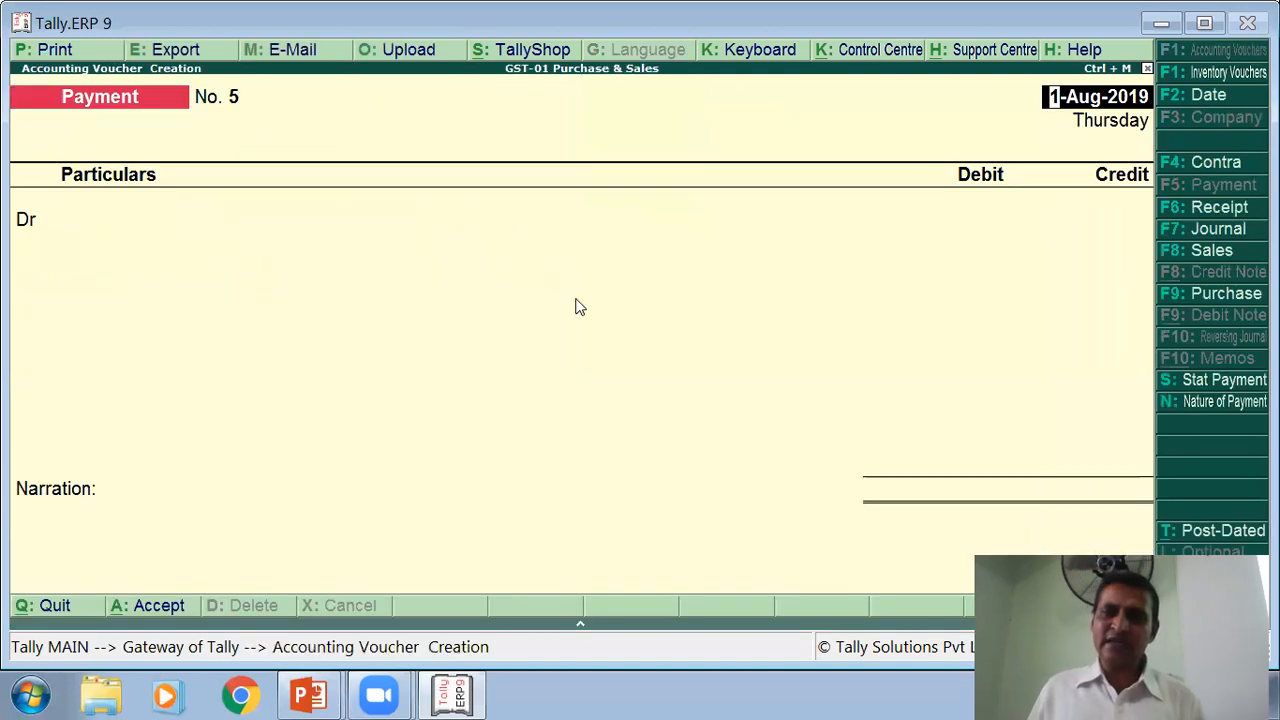
click(1226, 106)
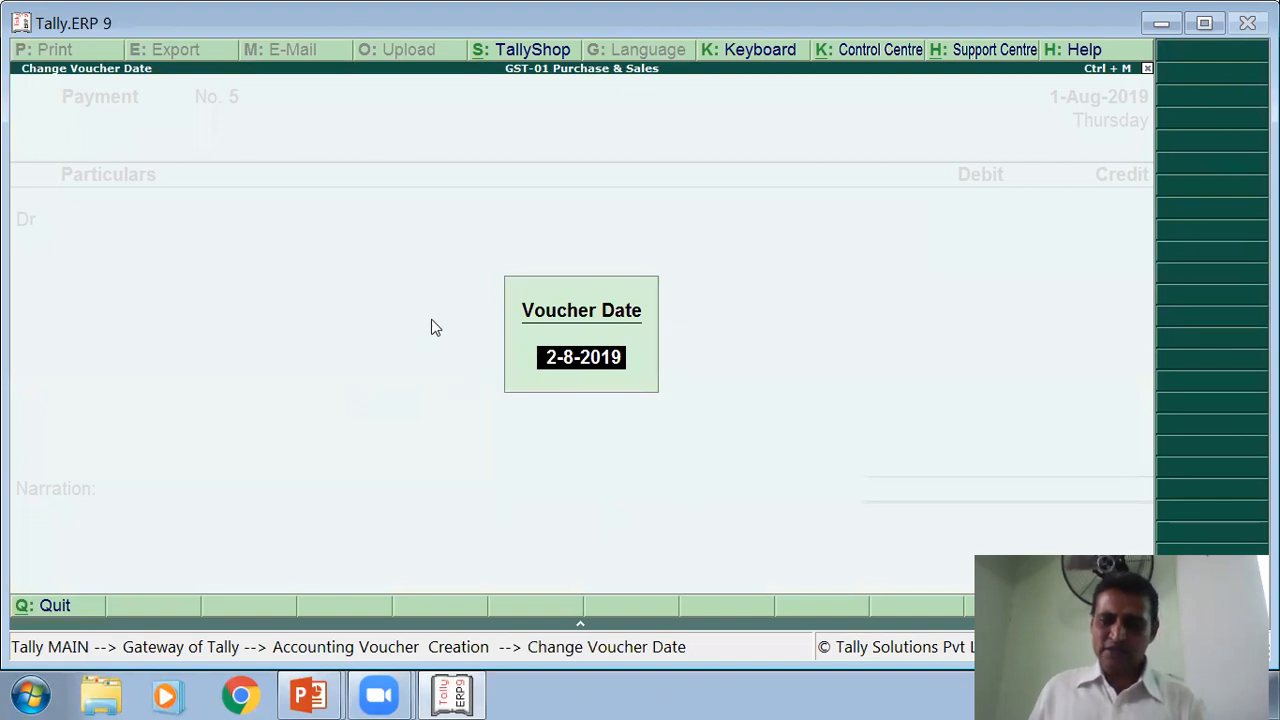
key(Return)
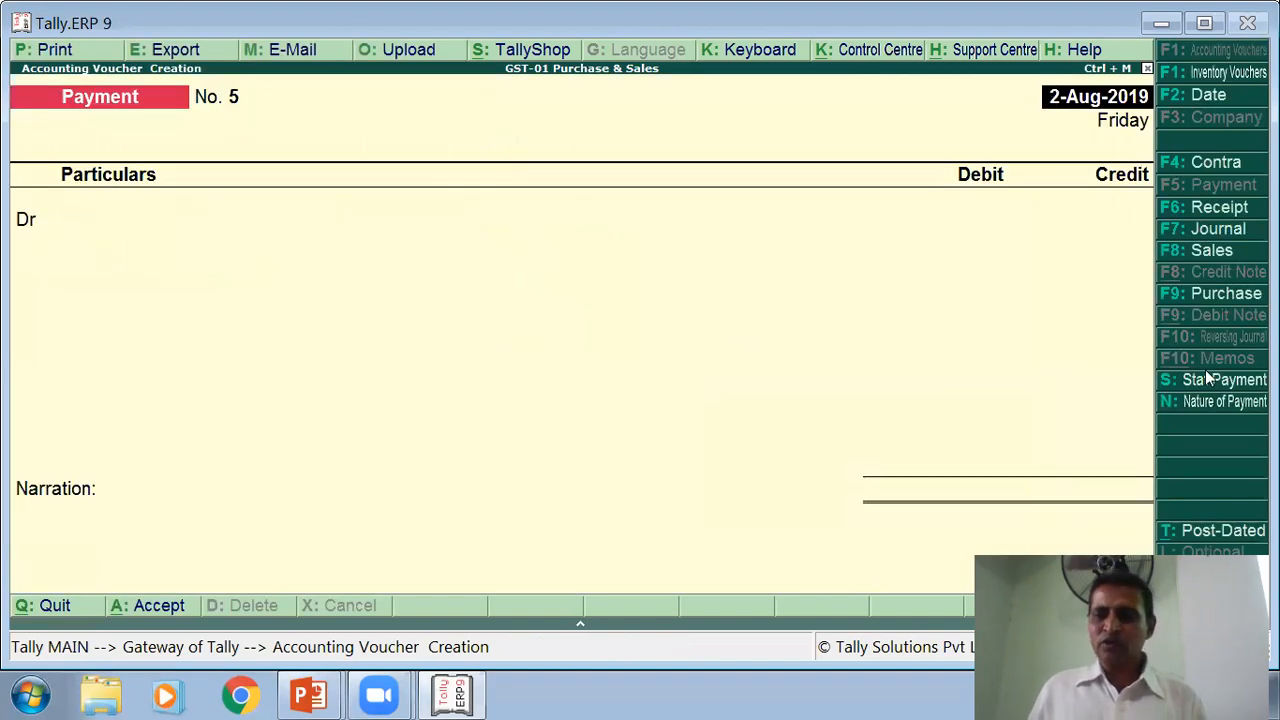
click(1204, 296)
key(Return)
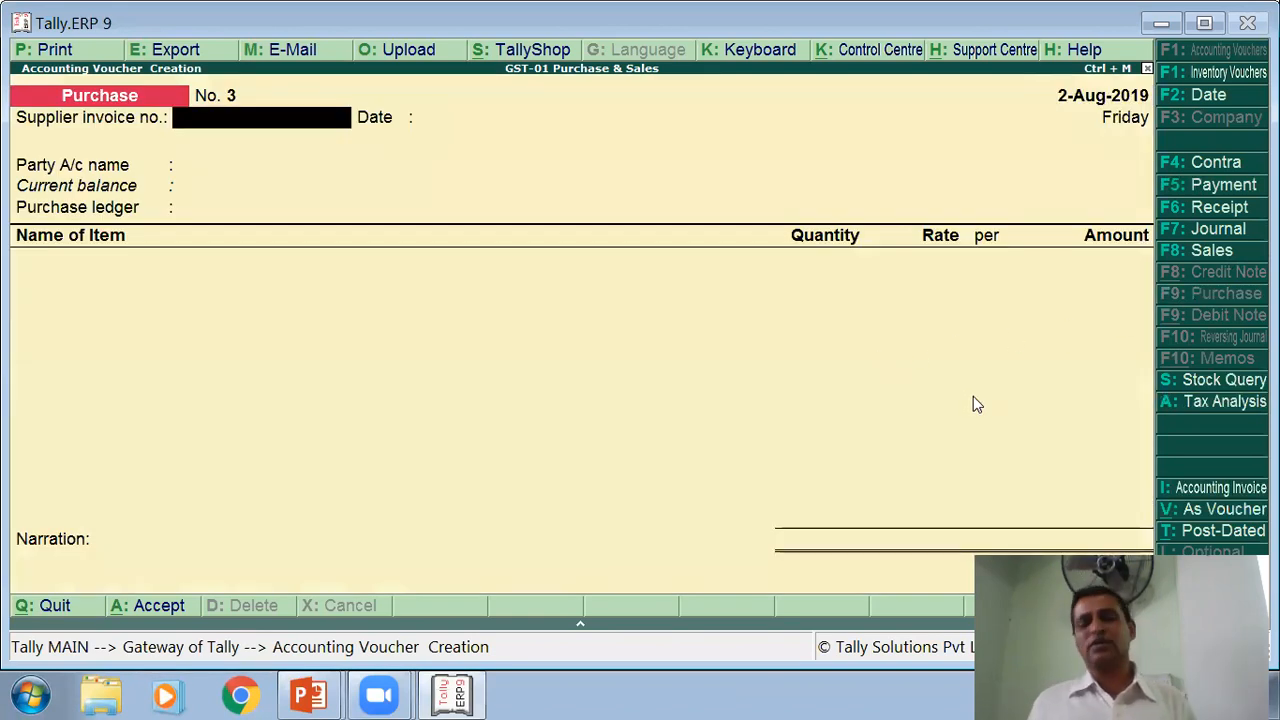
Step: Enter supplier invoice number 3052 with the invoice date 2-Aug-2019
text(3052)
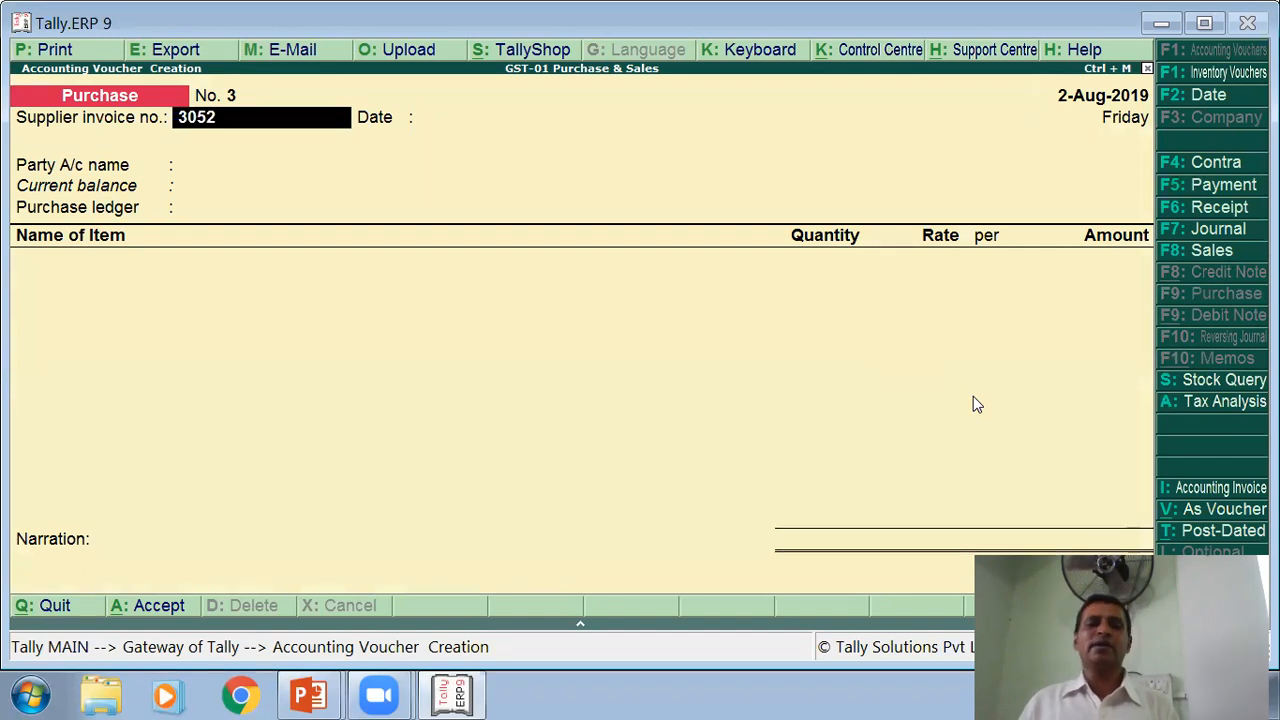
key(Return)
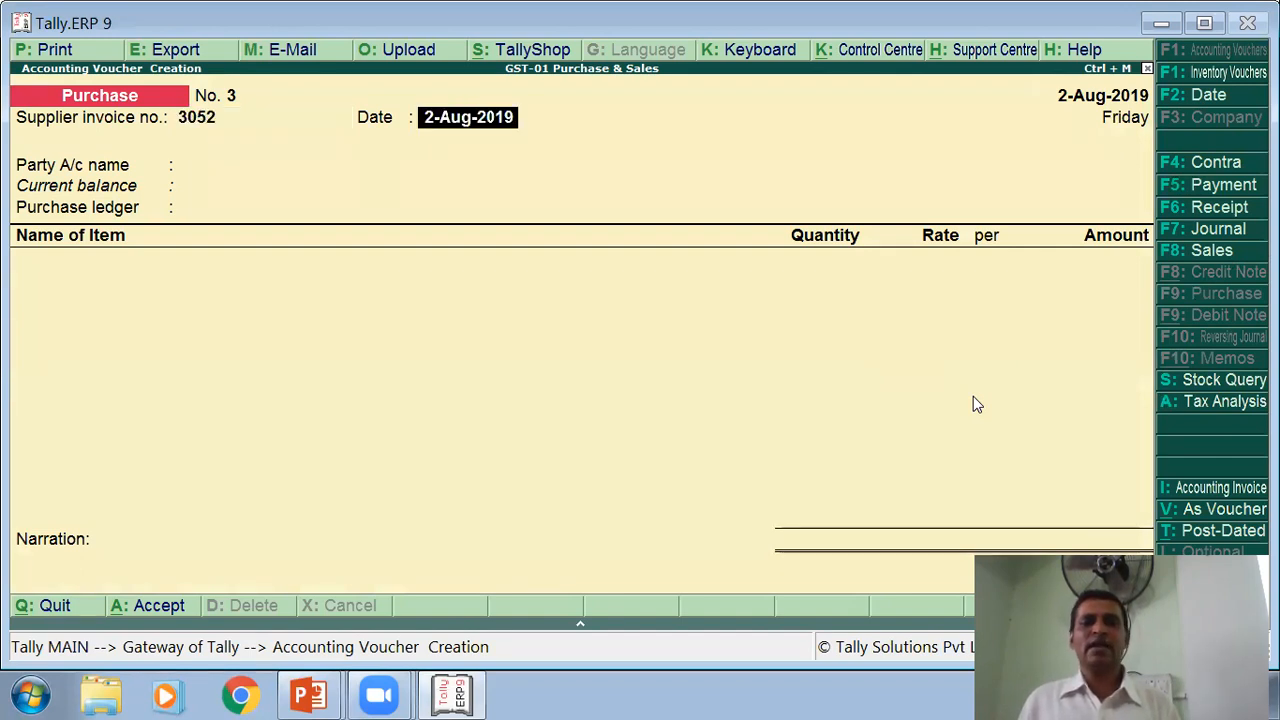
key(Return)
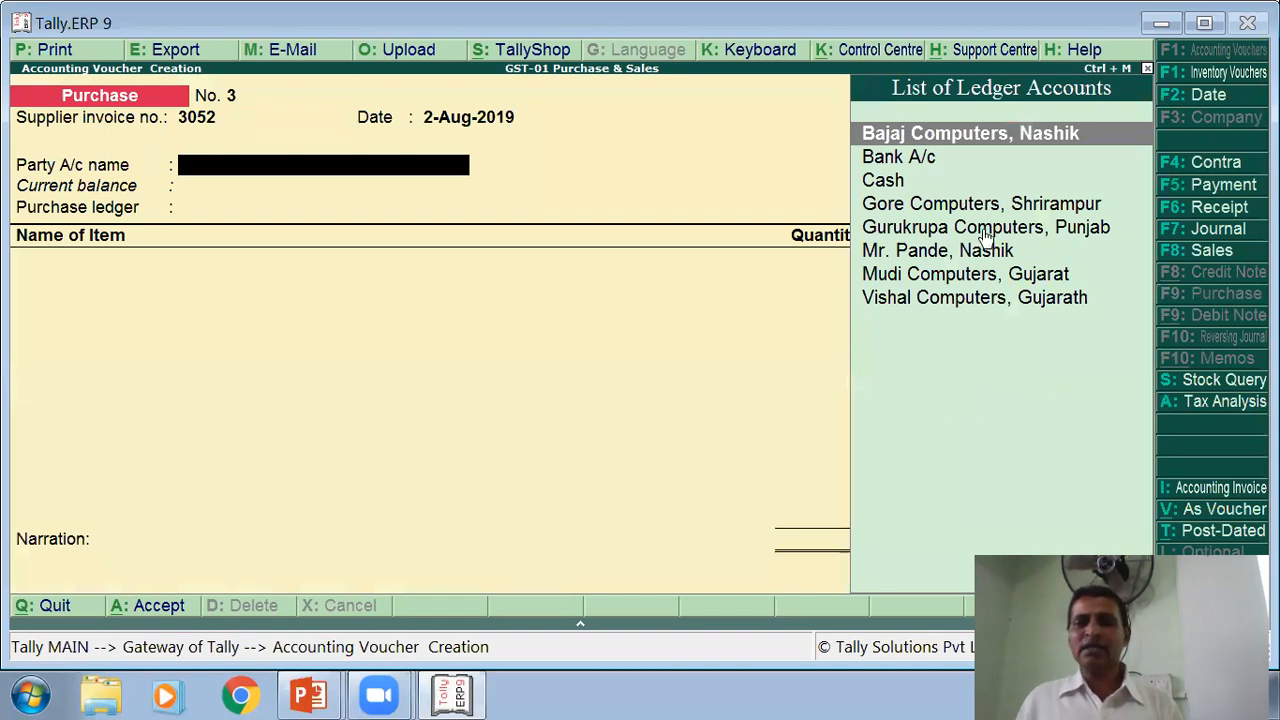
Step: Choose Gore Computers, Shrirampur as the party account and accept its supplier details with India and Maharashtra
click(940, 206)
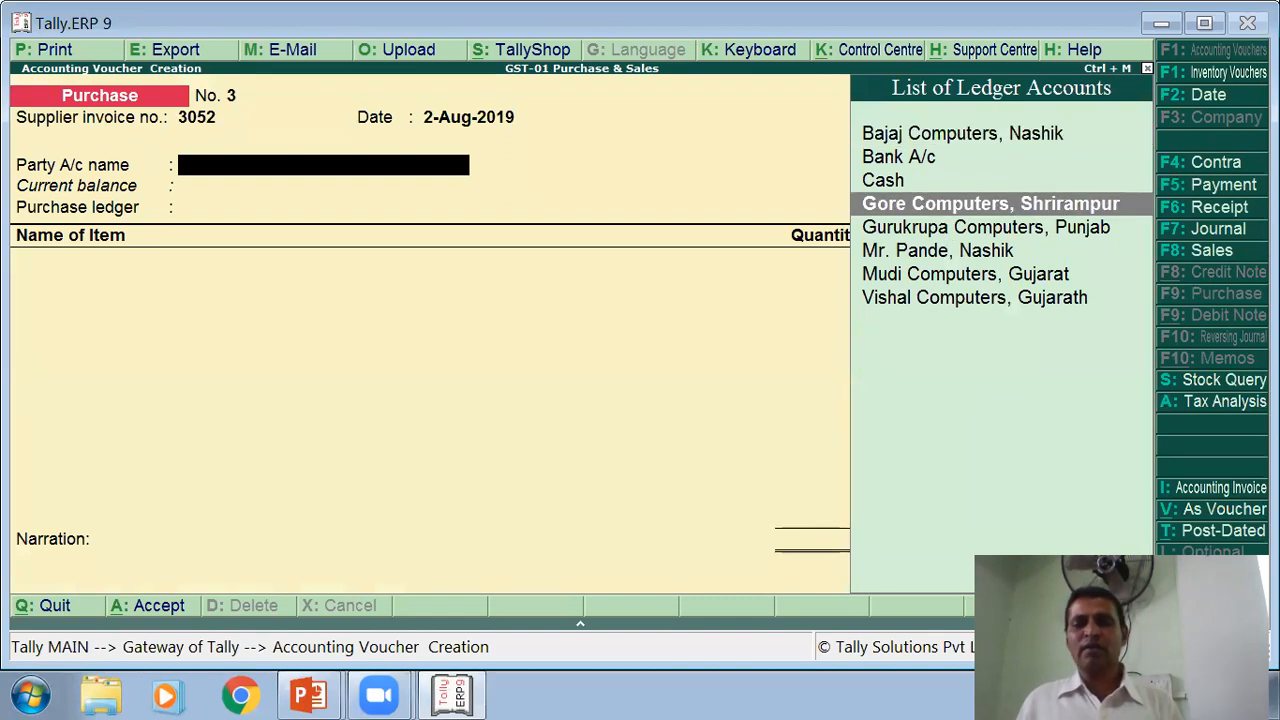
key(Return)
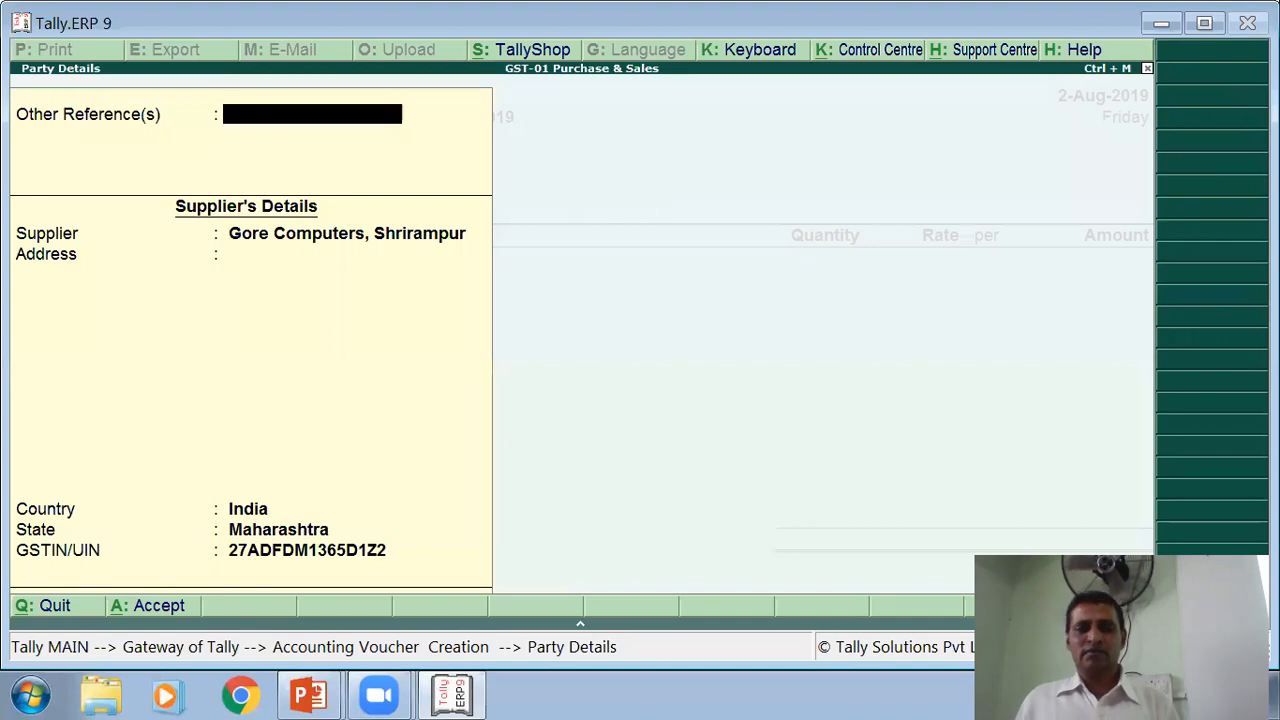
key(Return)
key(Return)
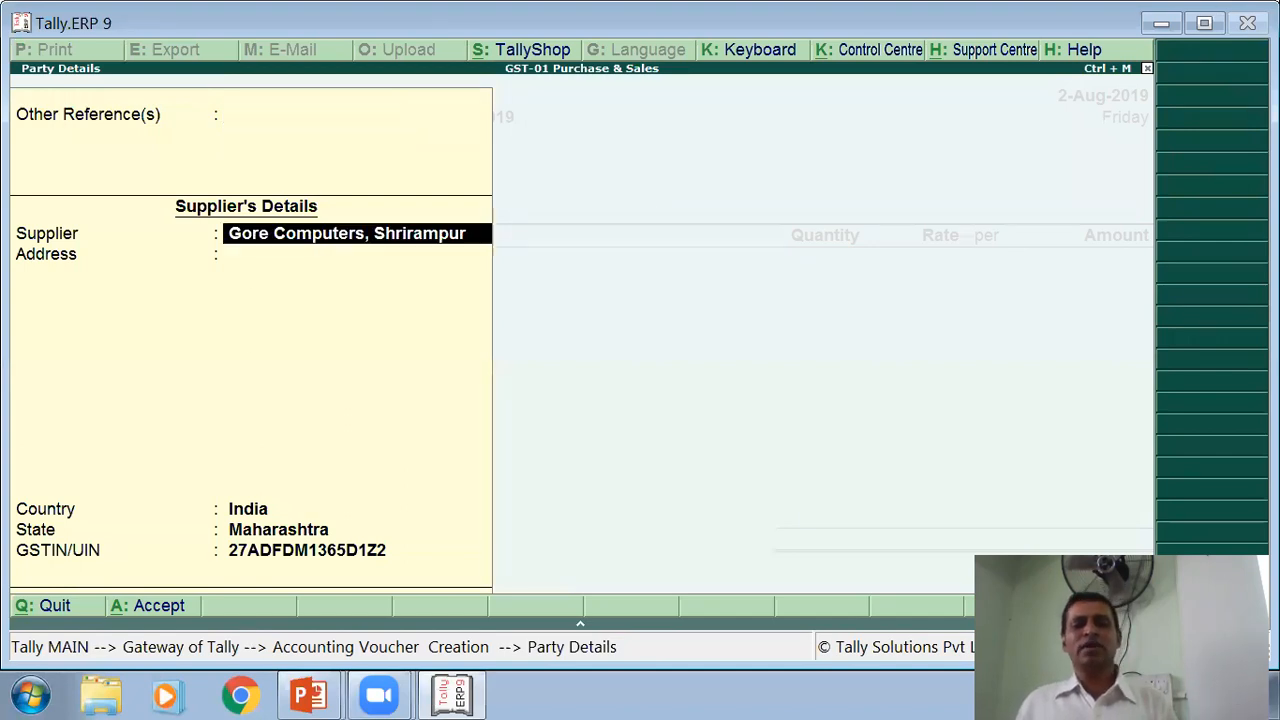
key(Return)
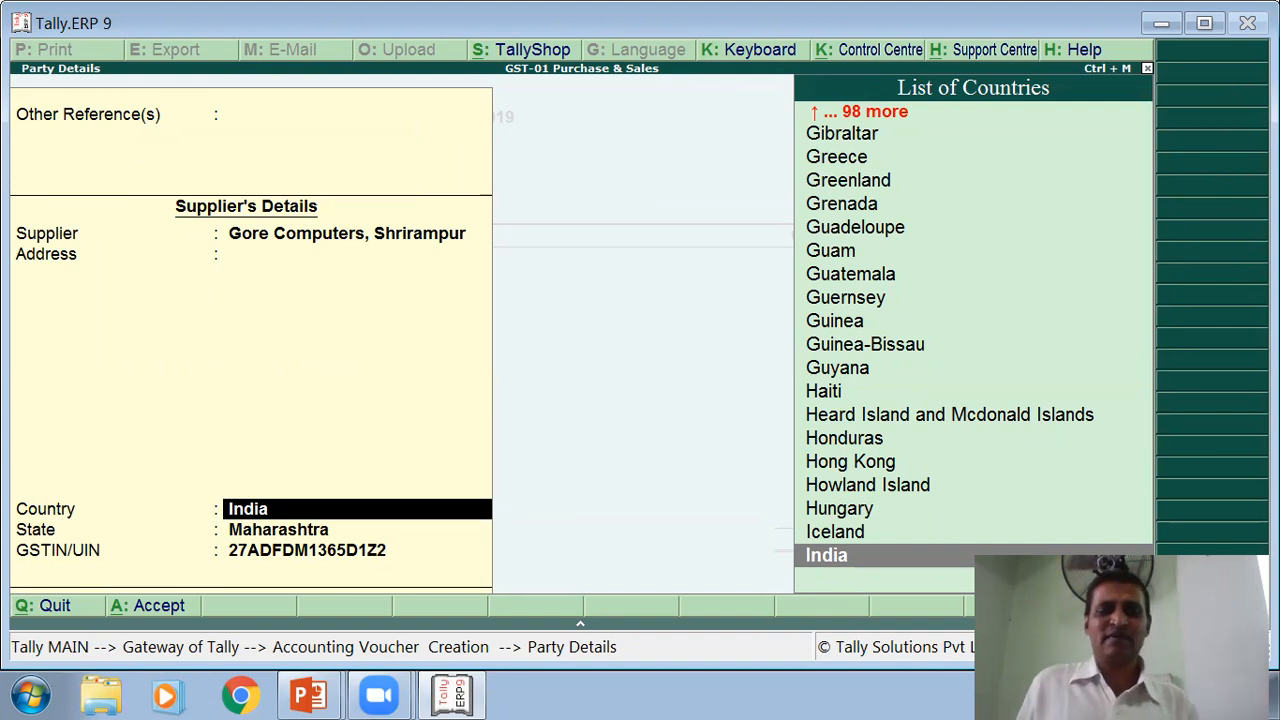
key(Return)
key(Return)
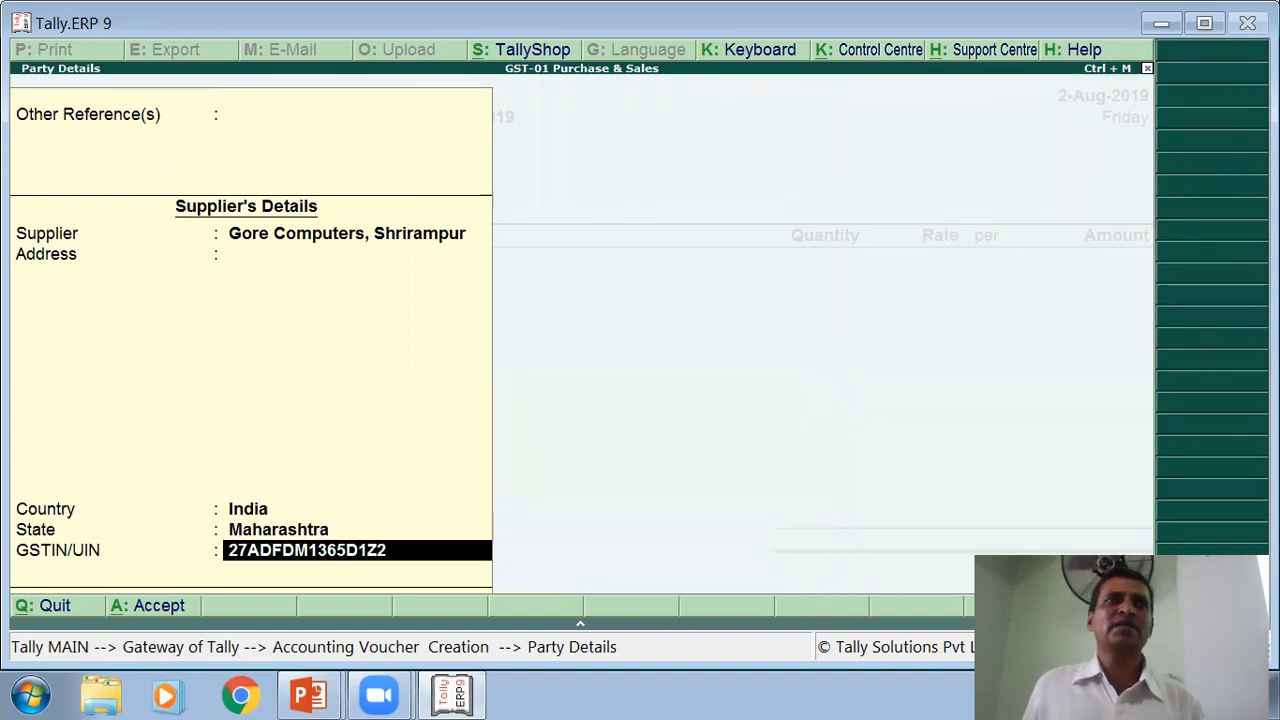
key(Return)
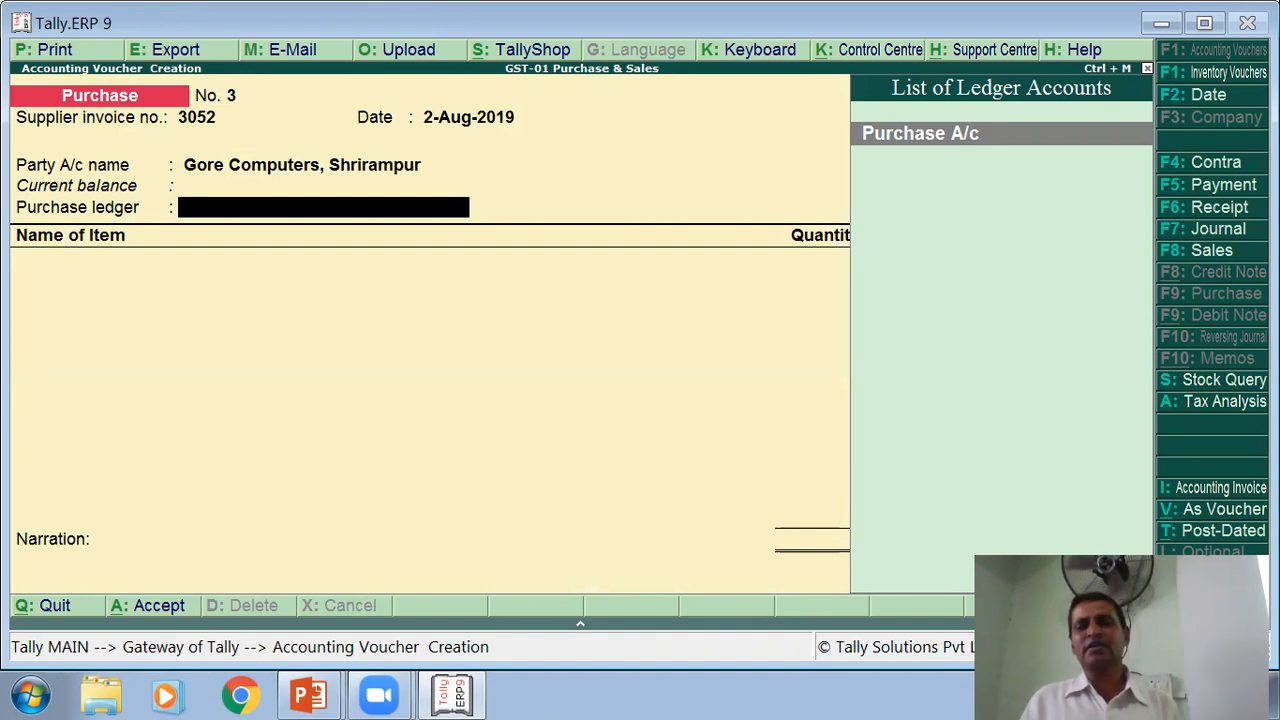
Step: Select Purchase A/c as the purchase ledger and add the item Computer with quantity 10 Nos. at a rate of 18,700
key(Return)
key(Return)
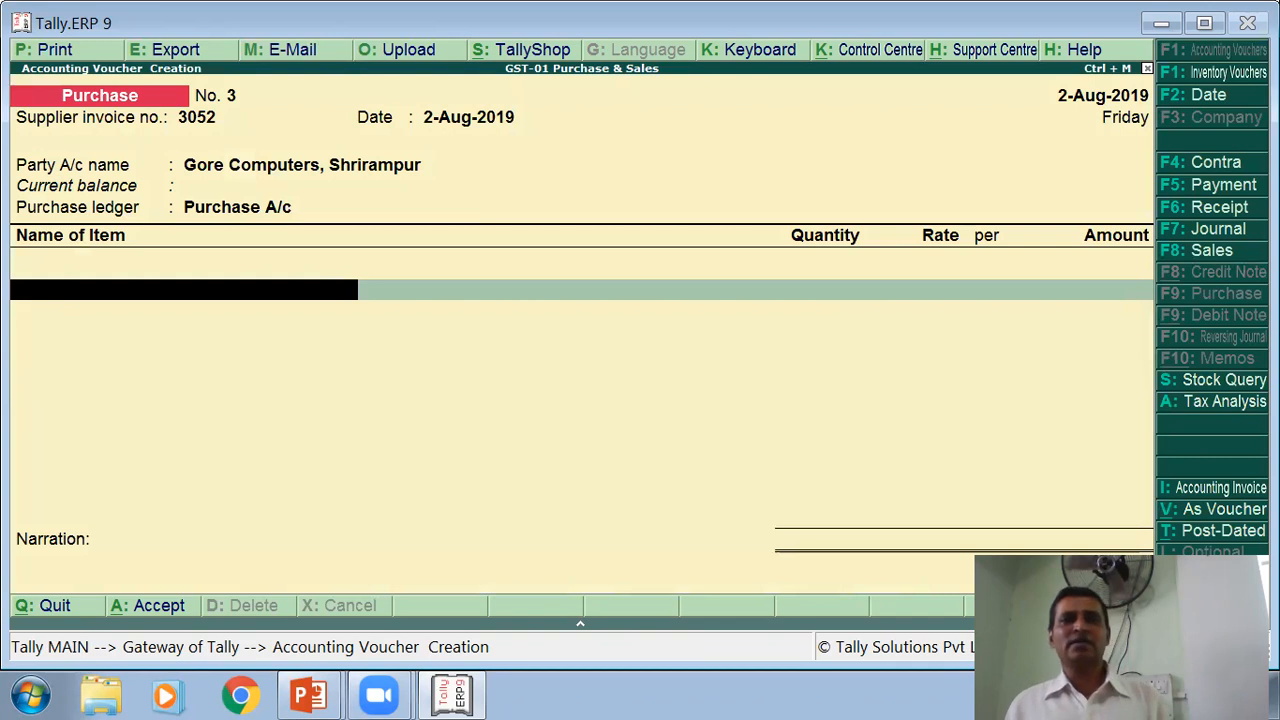
text(C)
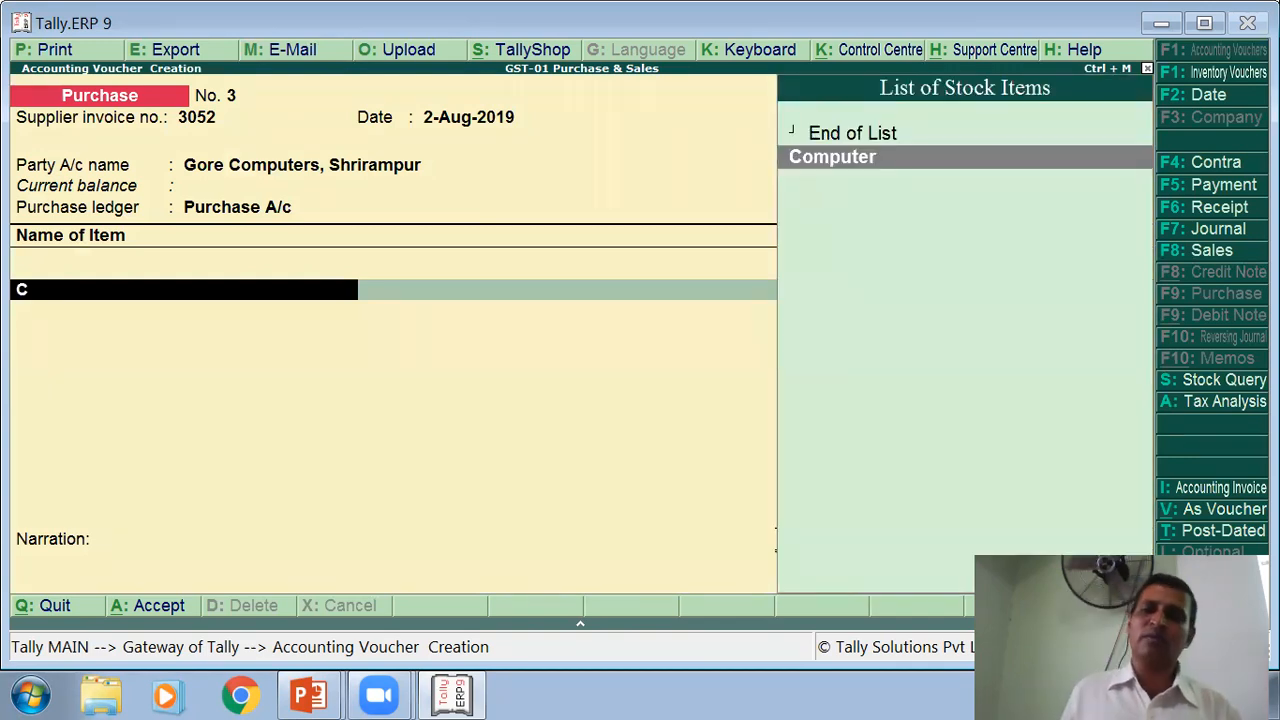
key(Return)
text(10)
key(Return)
text(18,700)
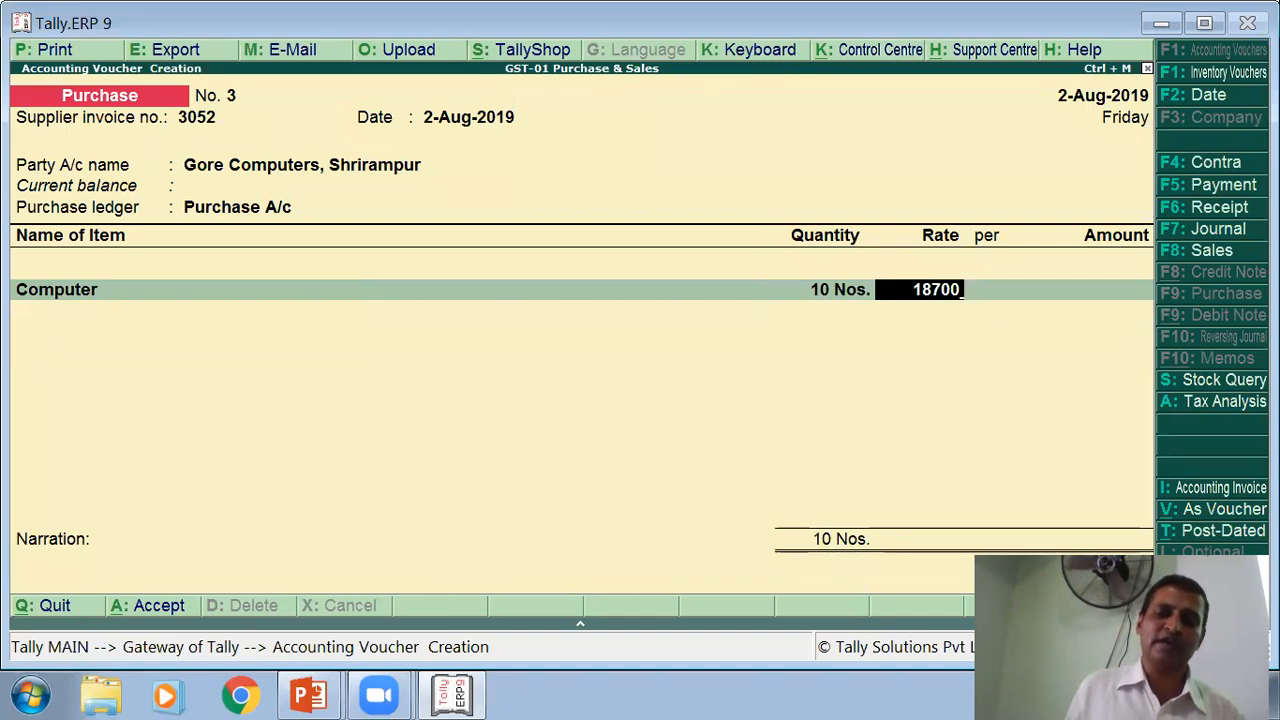
key(Return)
key(Return)
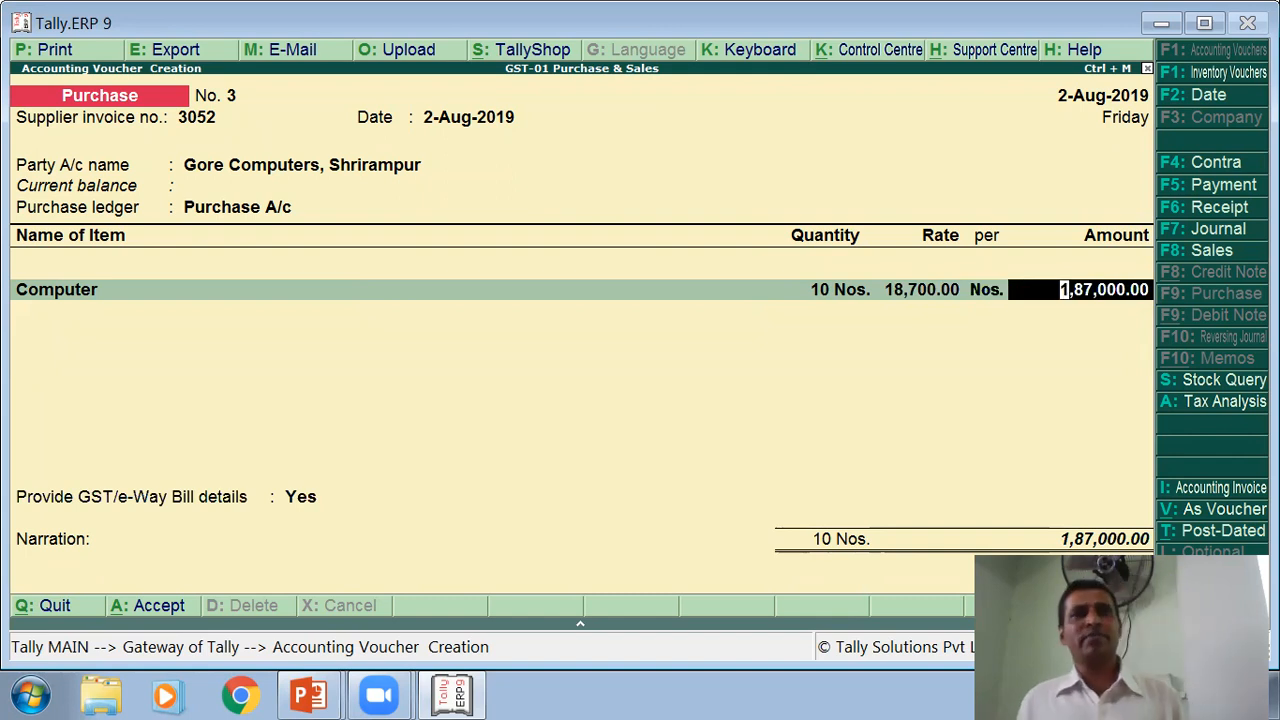
key(Return)
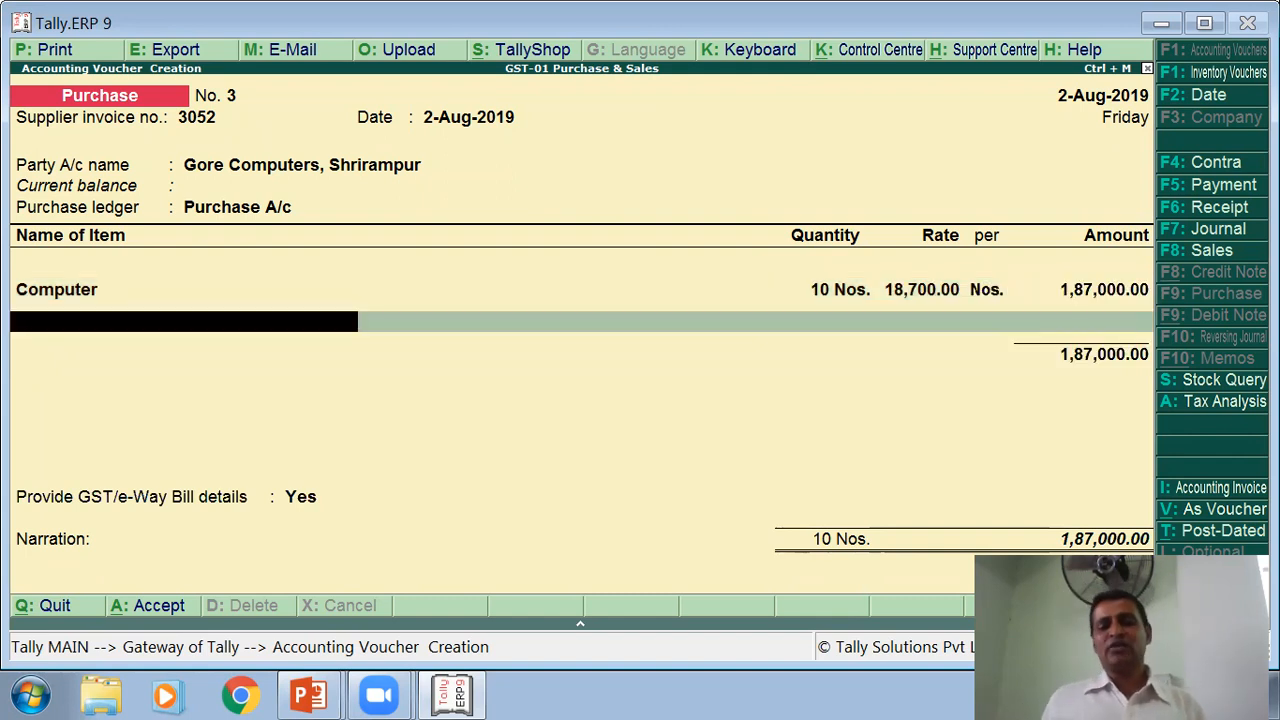
Step: Finish the item list and add the CGST and SGST ledgers at 26,180 each to the purchase voucher
key(Return)
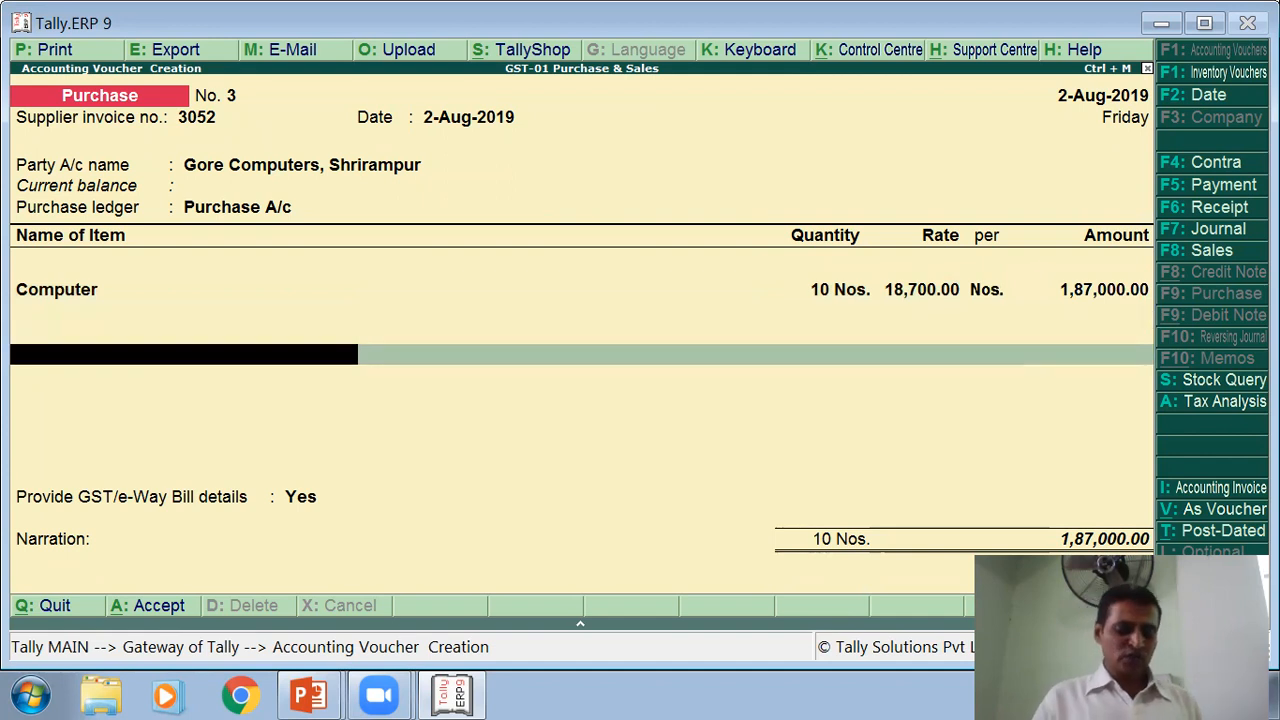
text(C)
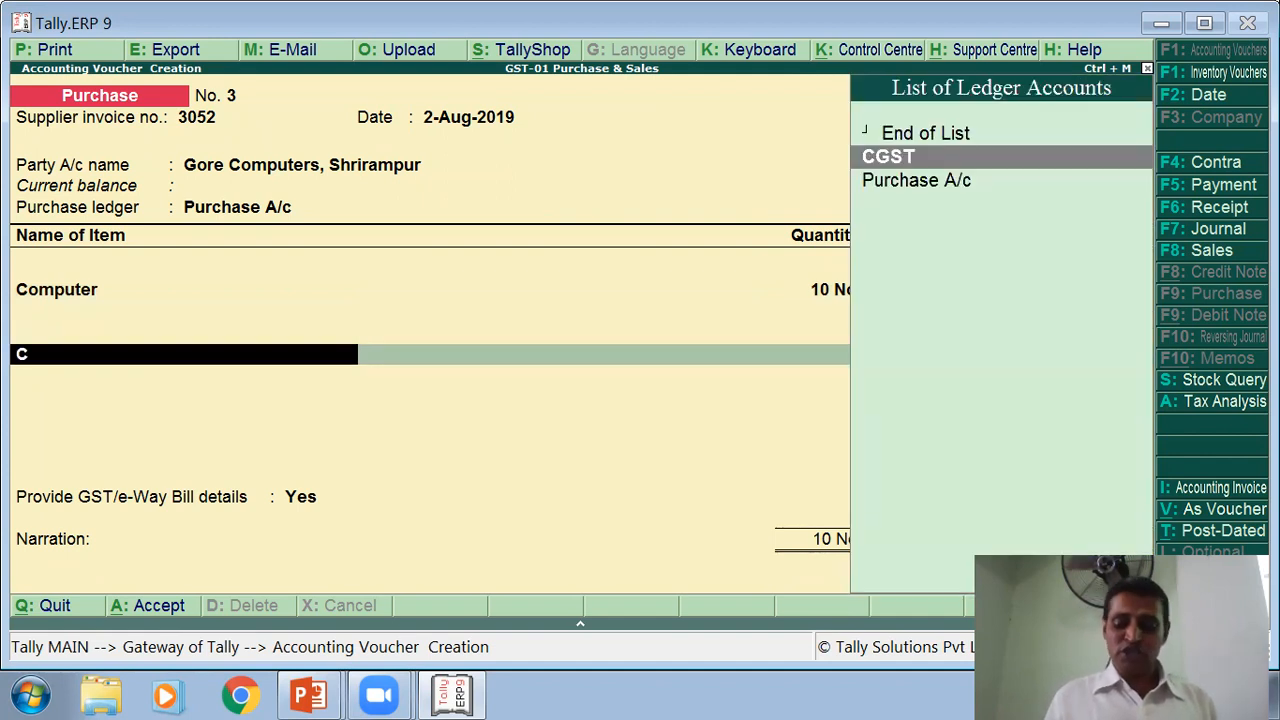
key(Return)
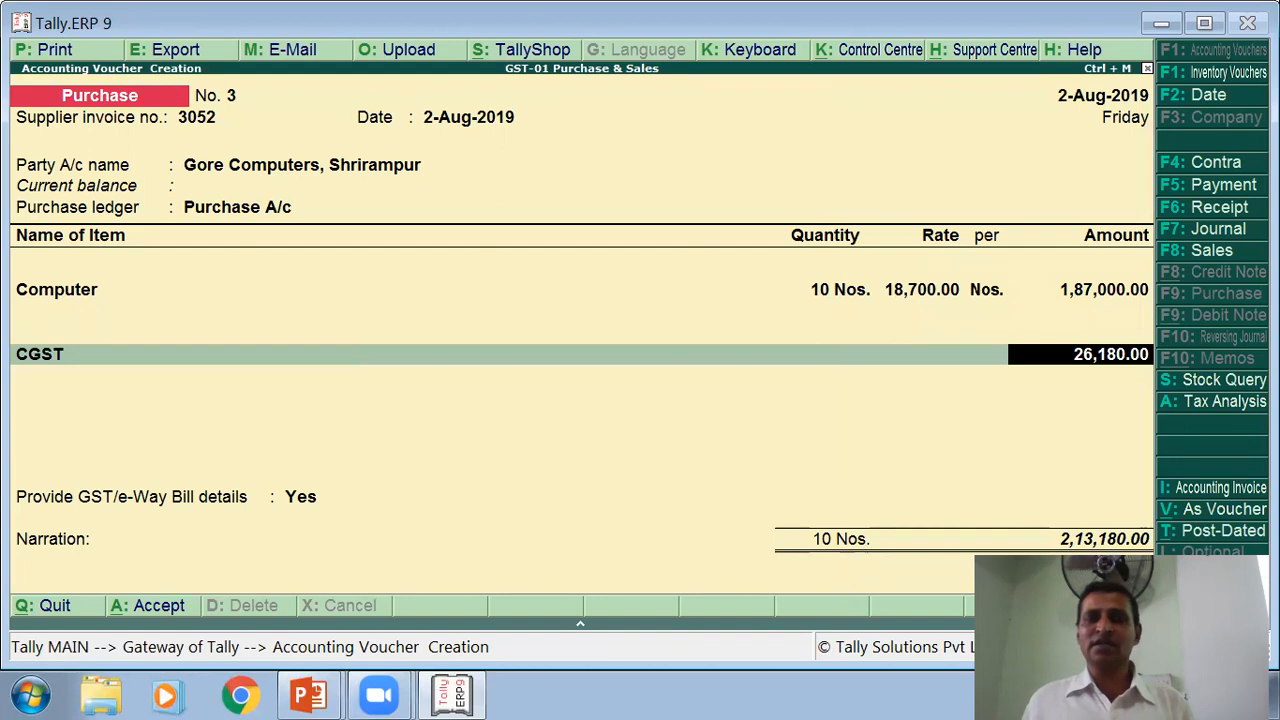
key(Return)
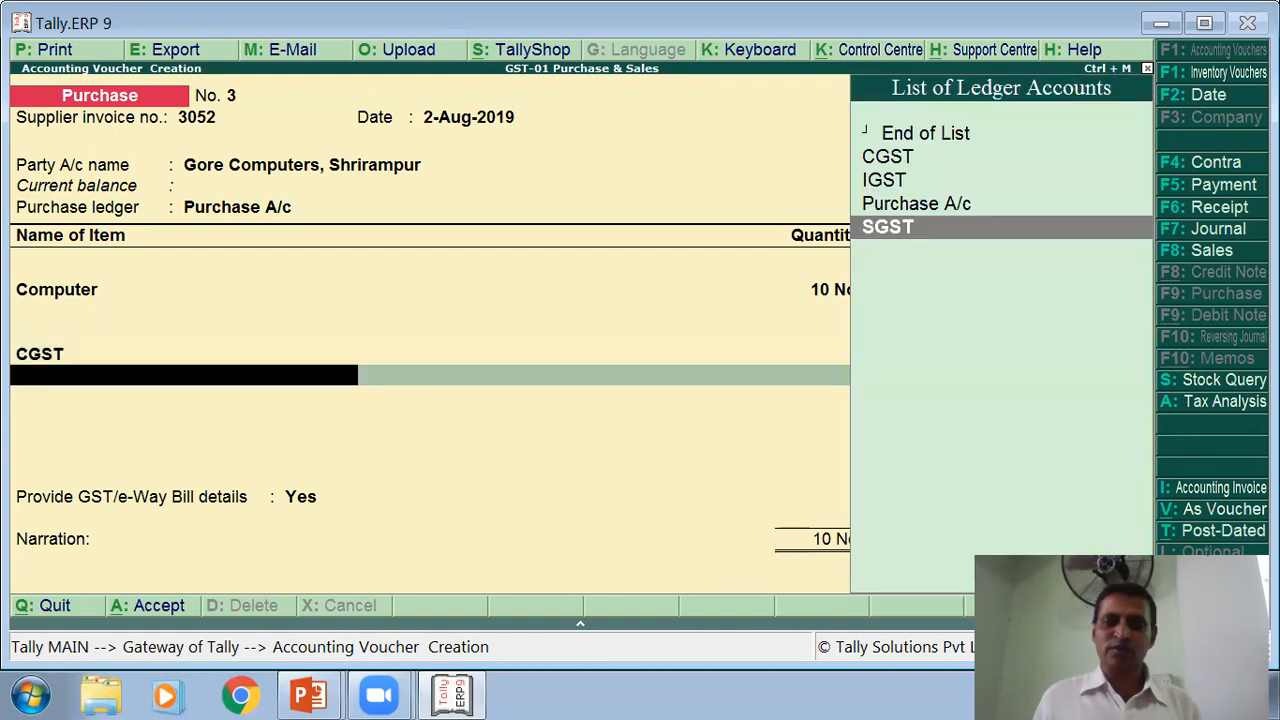
key(Return)
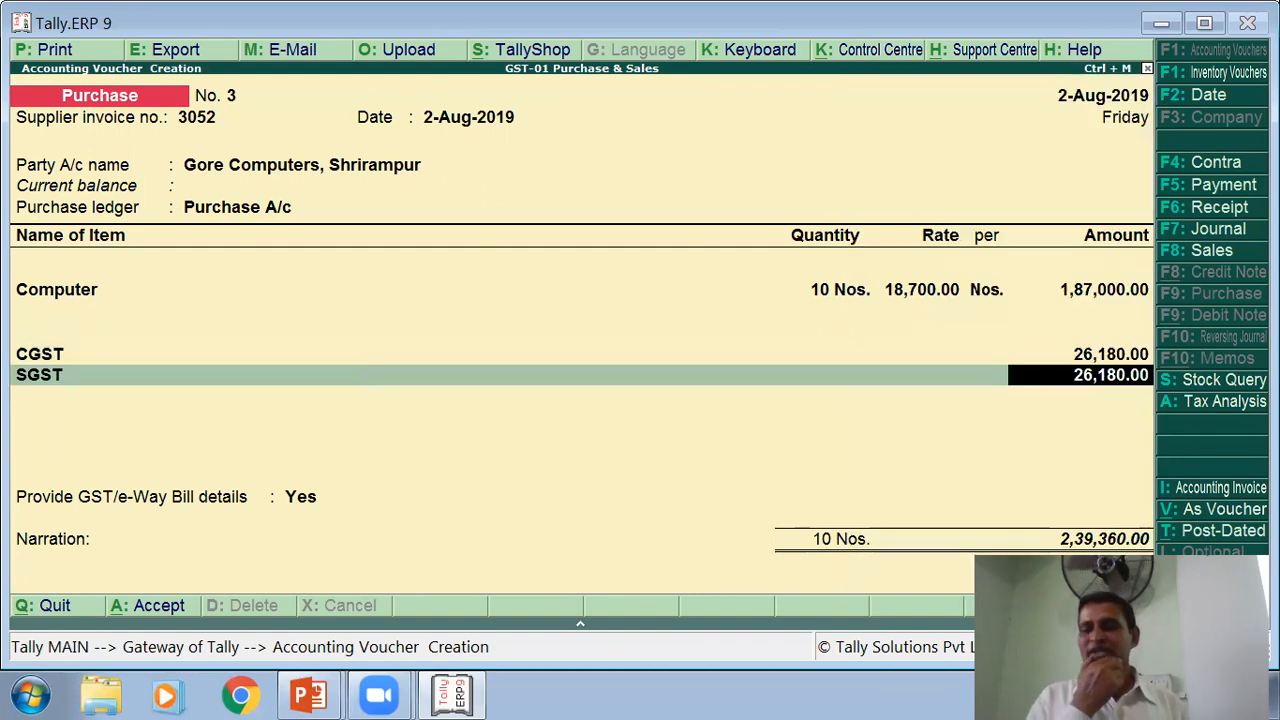
key(Return)
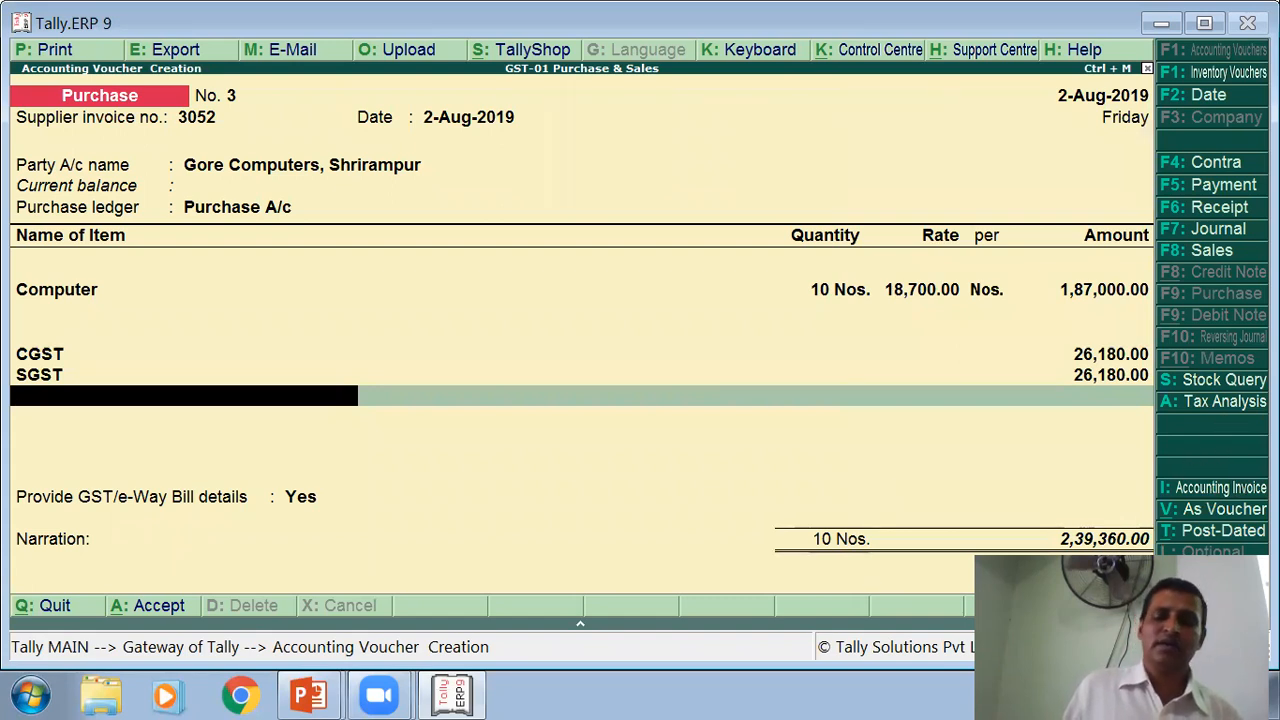
Step: Close the tax ledger entries and set Provide GST/e-Way Bill details to No
key(Return)
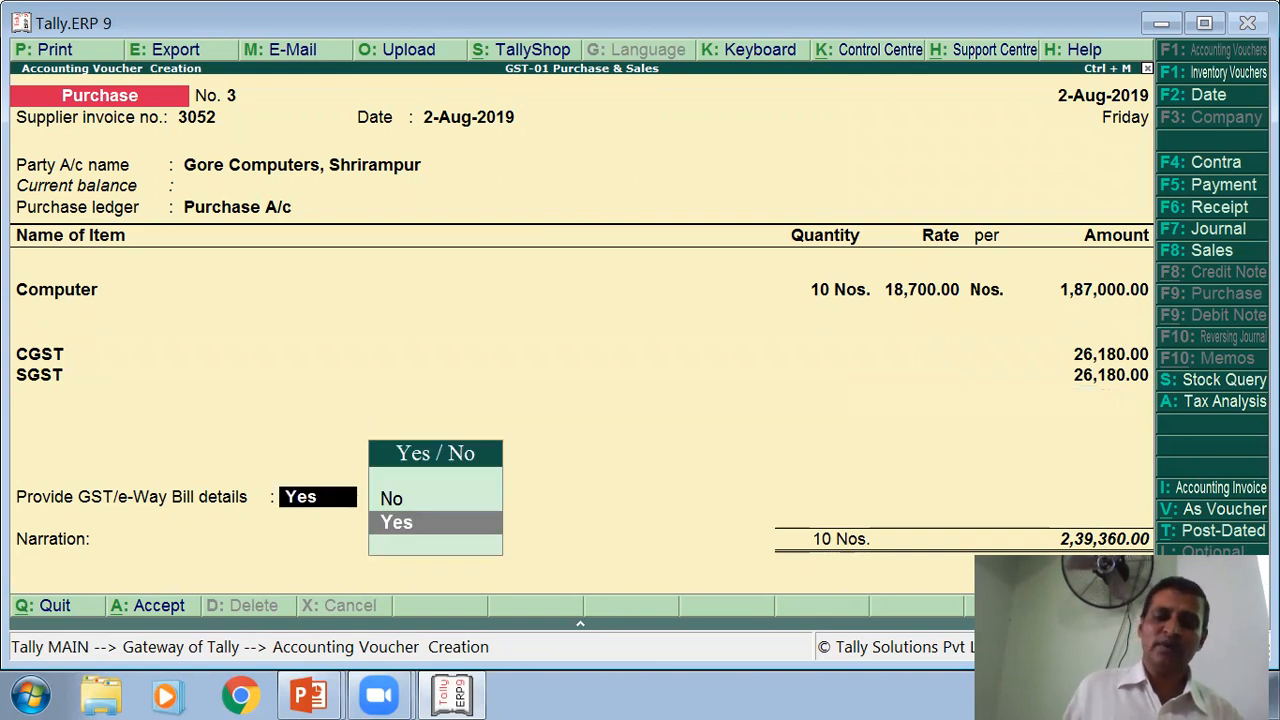
text(n)
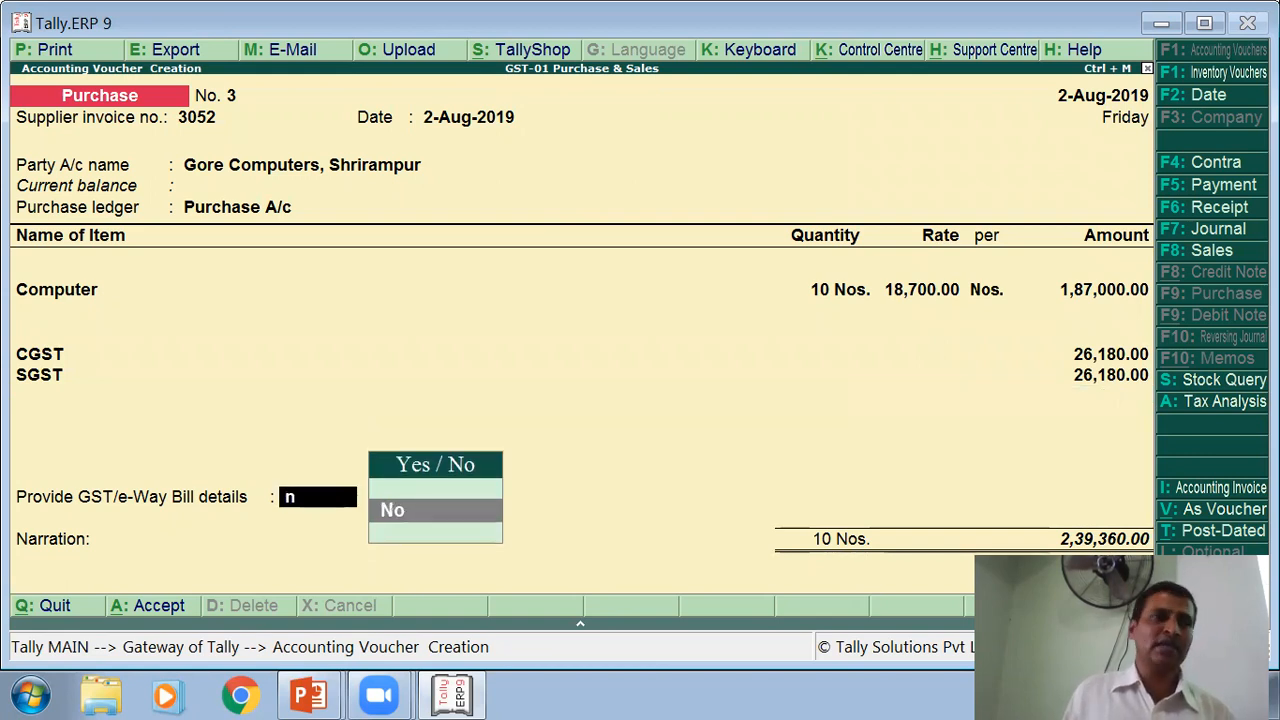
key(Return)
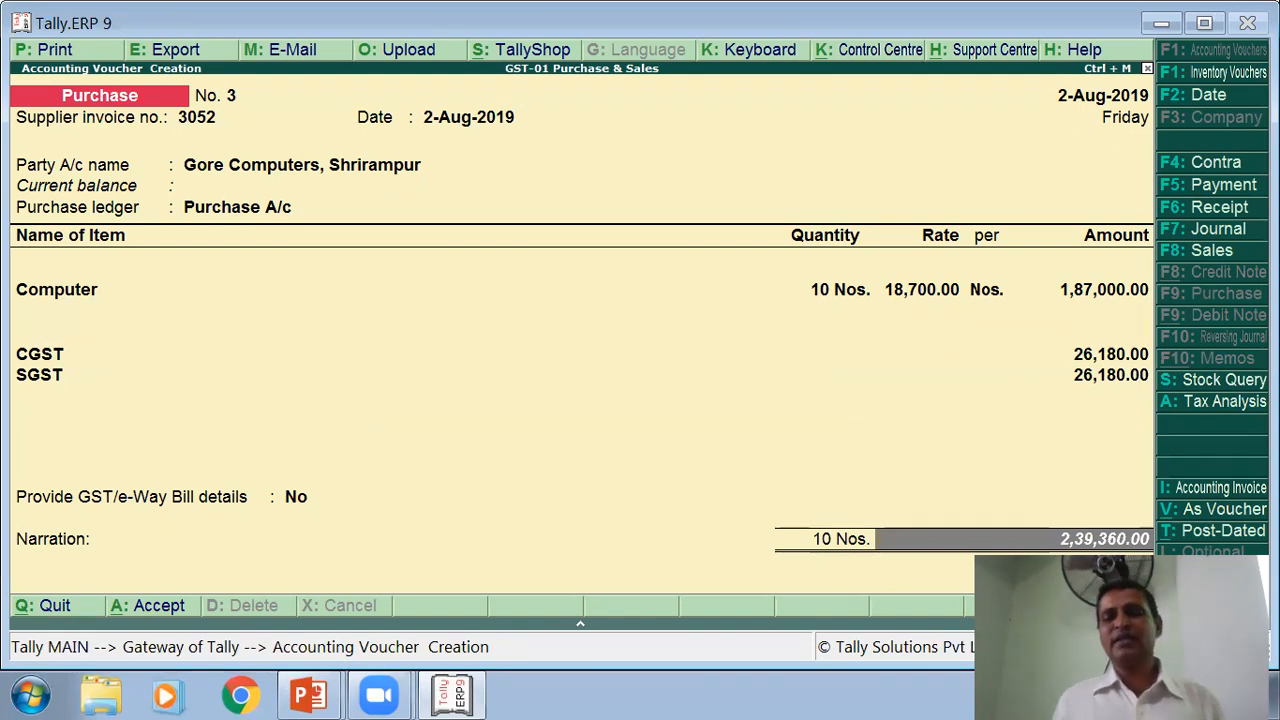
Step: Allocate the Gore Computers bill as New Ref 3052 with 6 credit days for 2,39,360 and save the purchase voucher
key(Return)
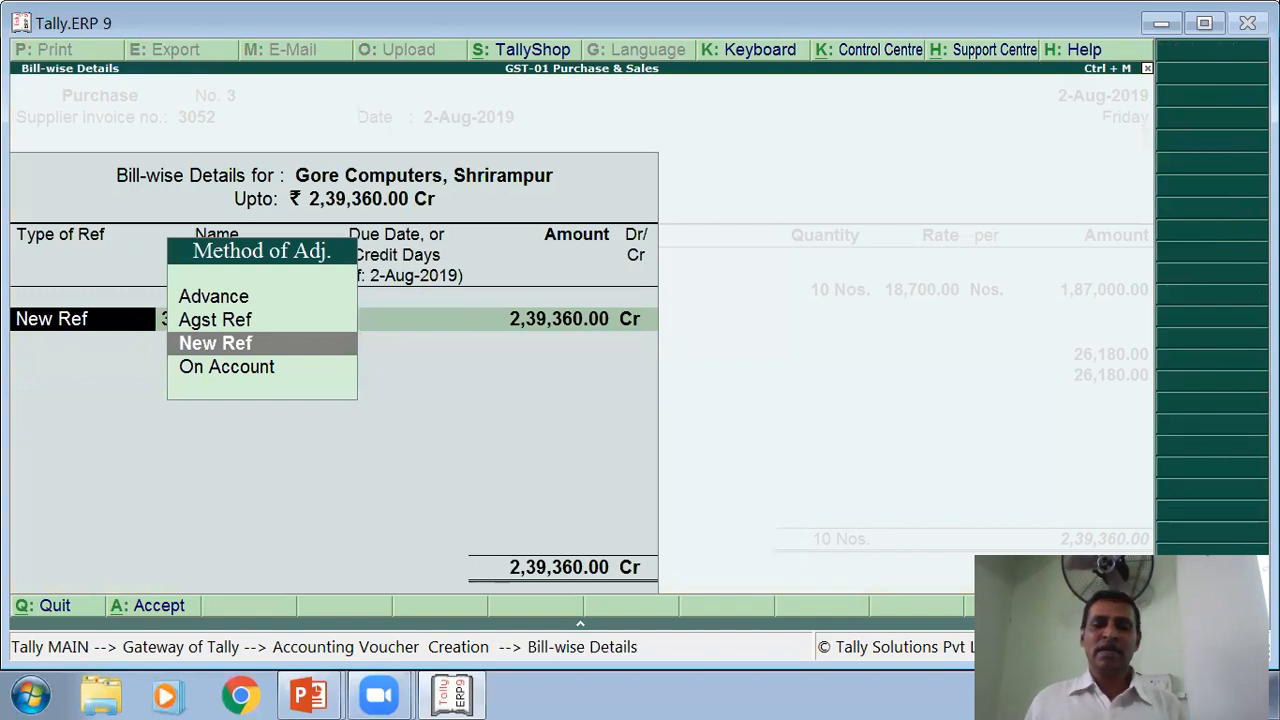
key(Return)
key(Return)
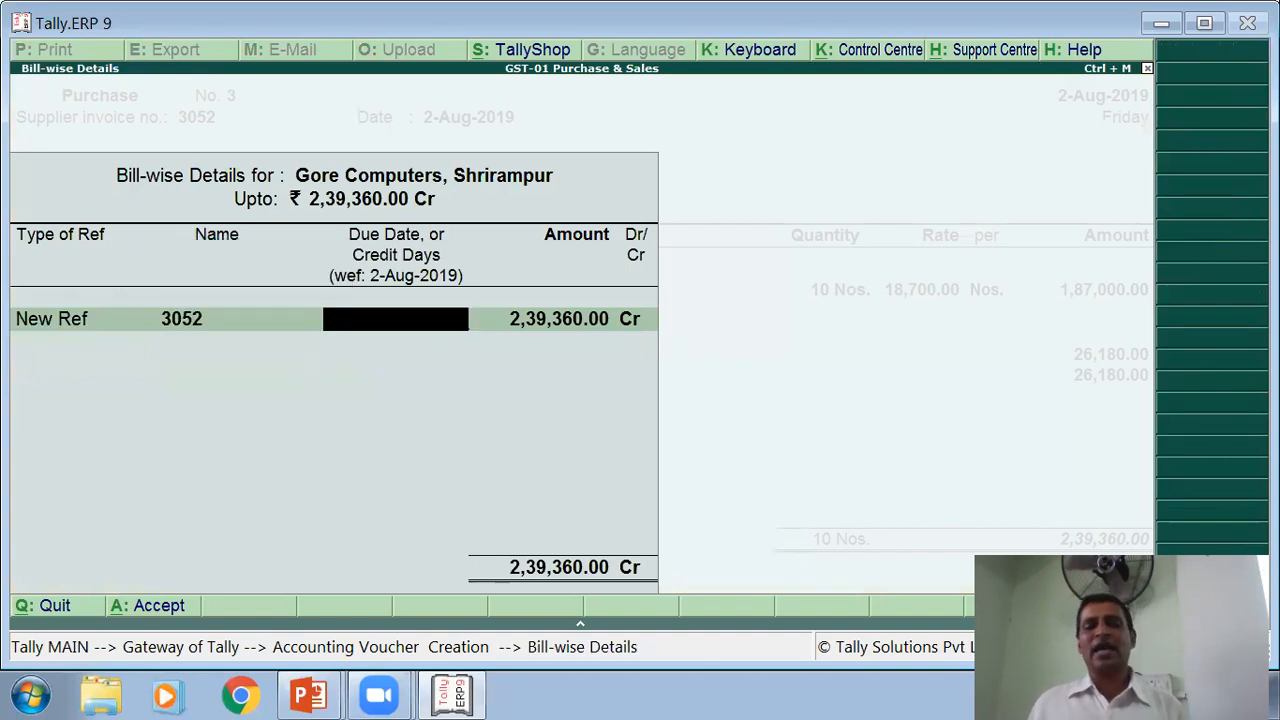
text(6)
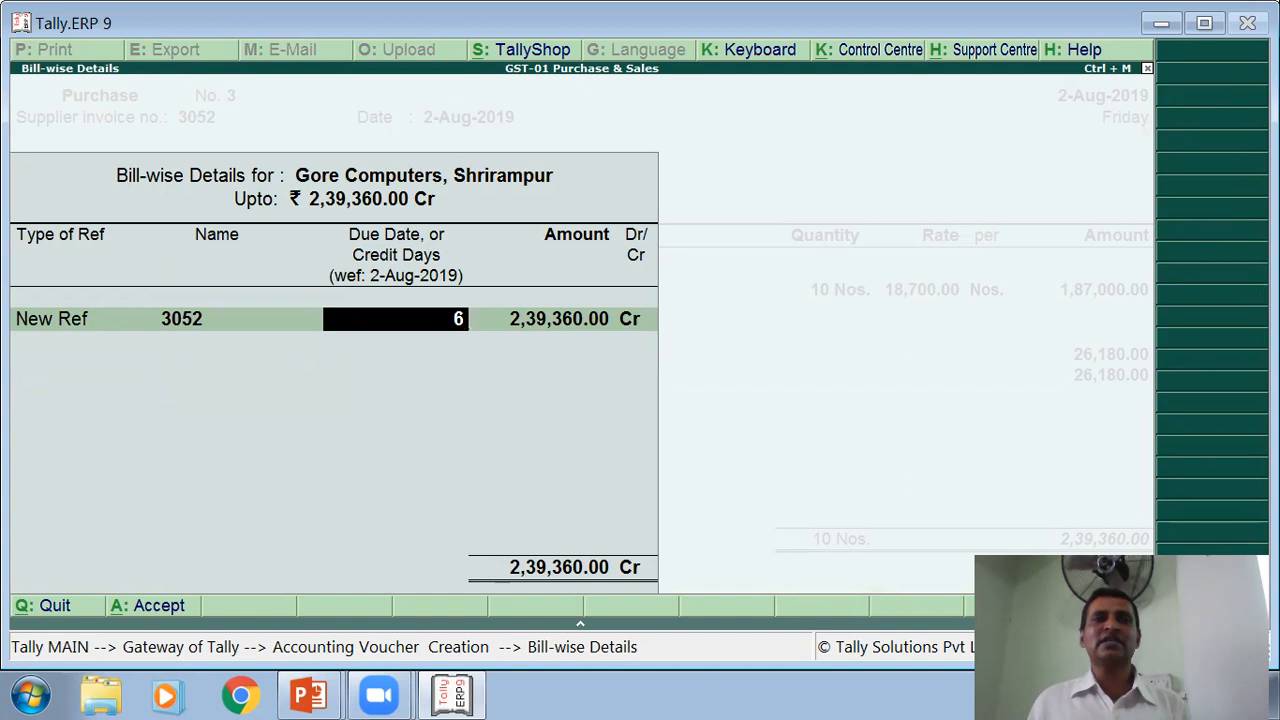
key(Return)
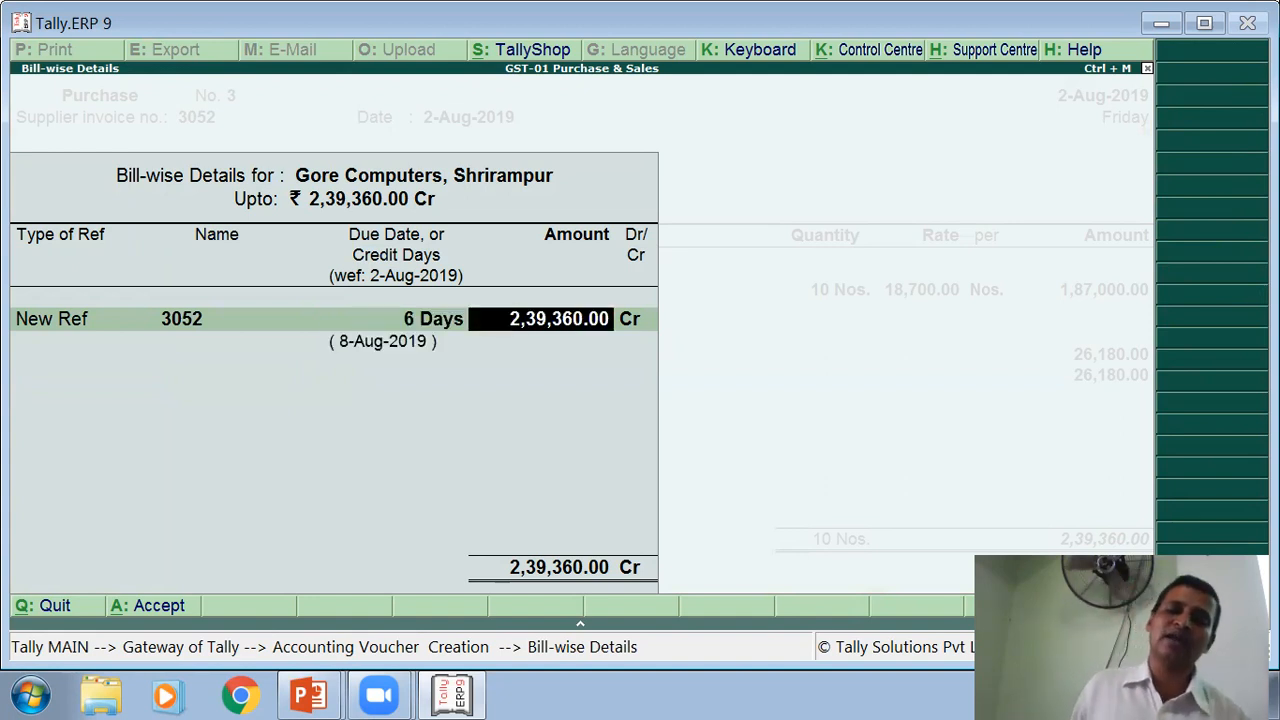
key(Return)
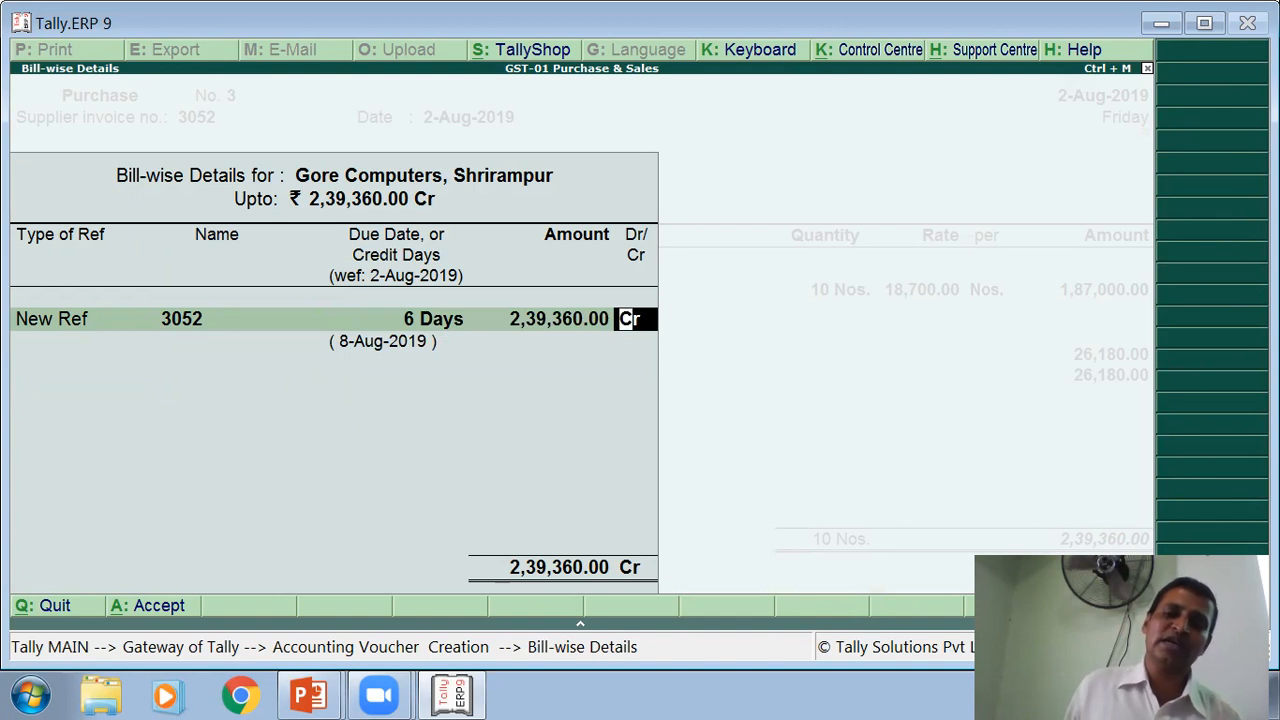
key(Return)
key(Return)
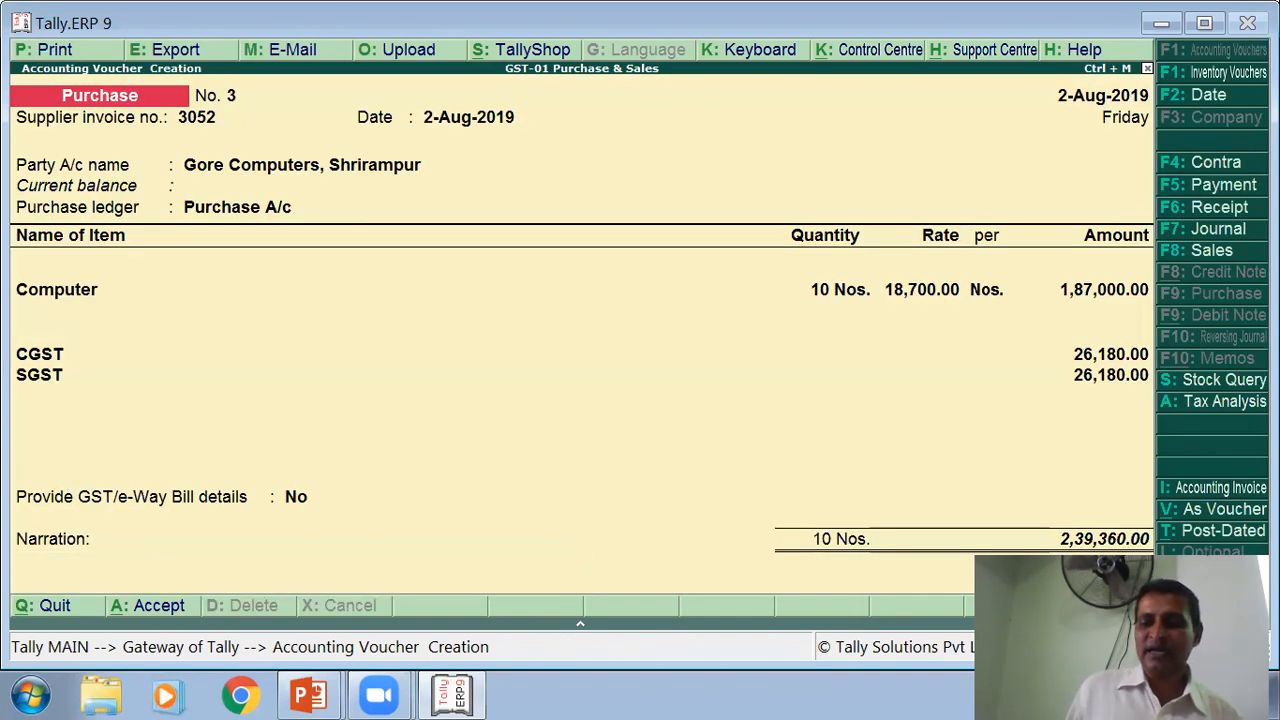
key(Return)
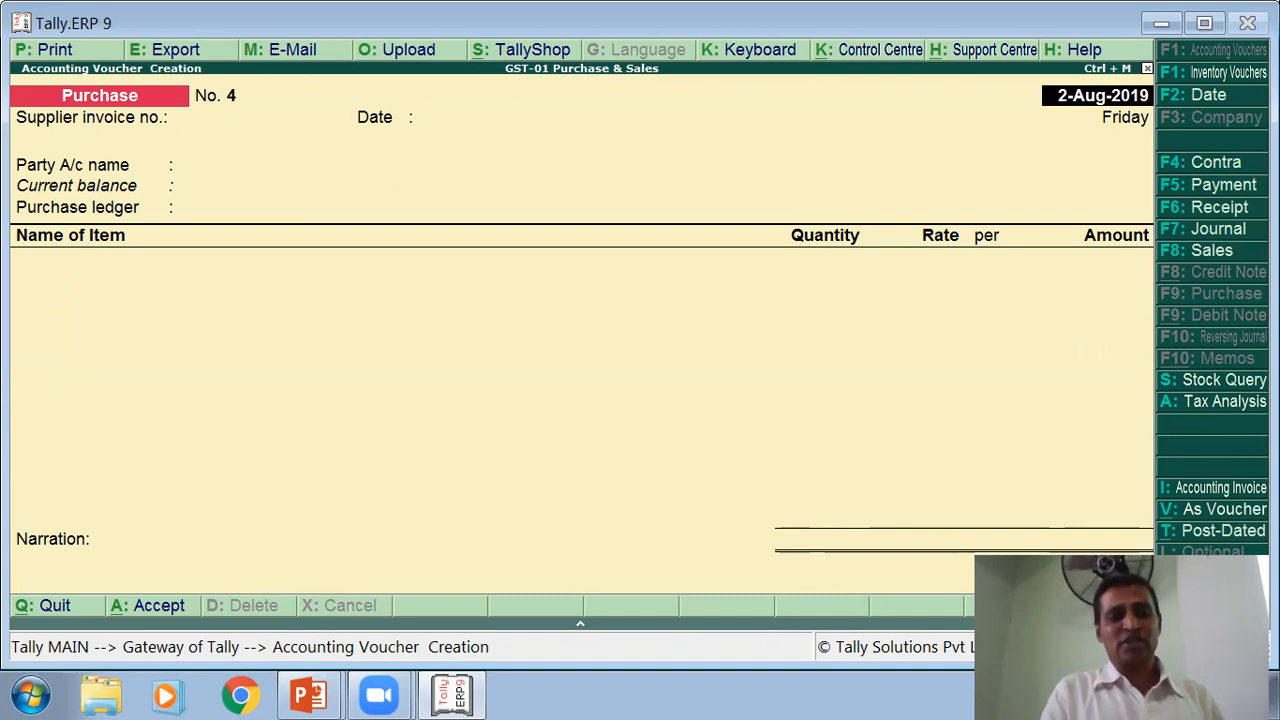
Step: Leave voucher entry without starting another purchase and open the Balance Sheet in detailed view
key(BackSpace)
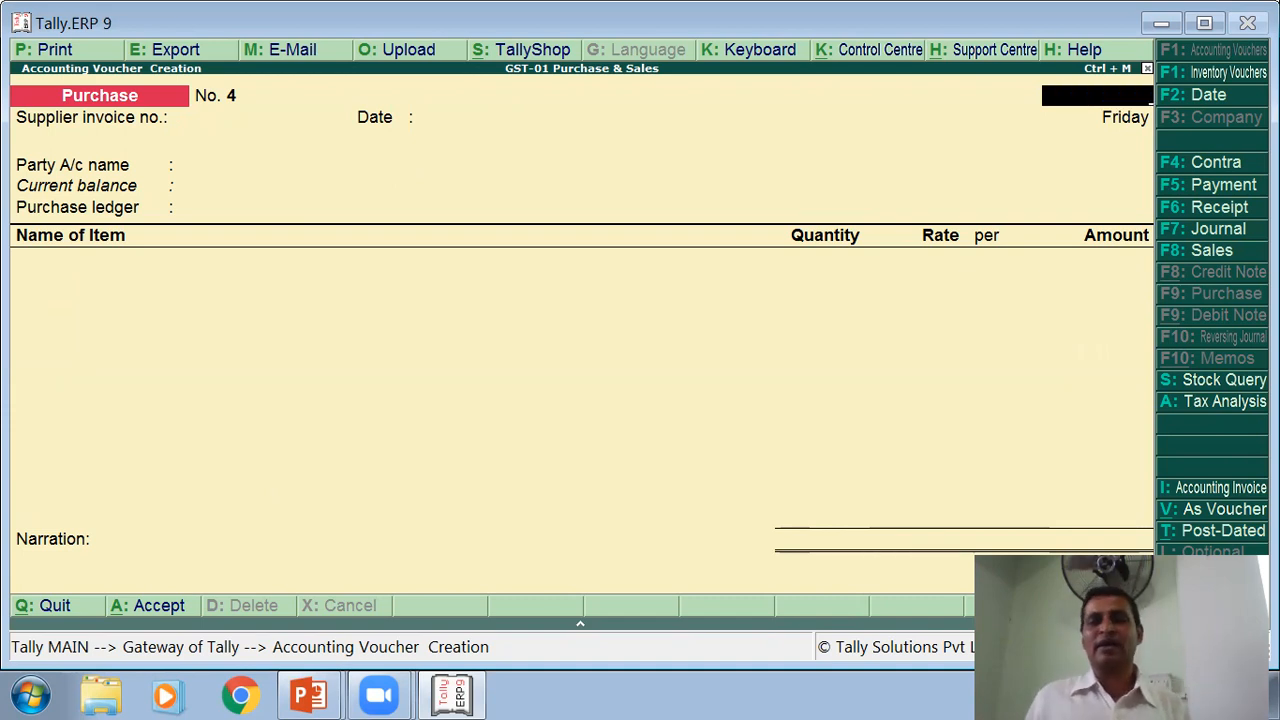
key(Escape)
key(Return)
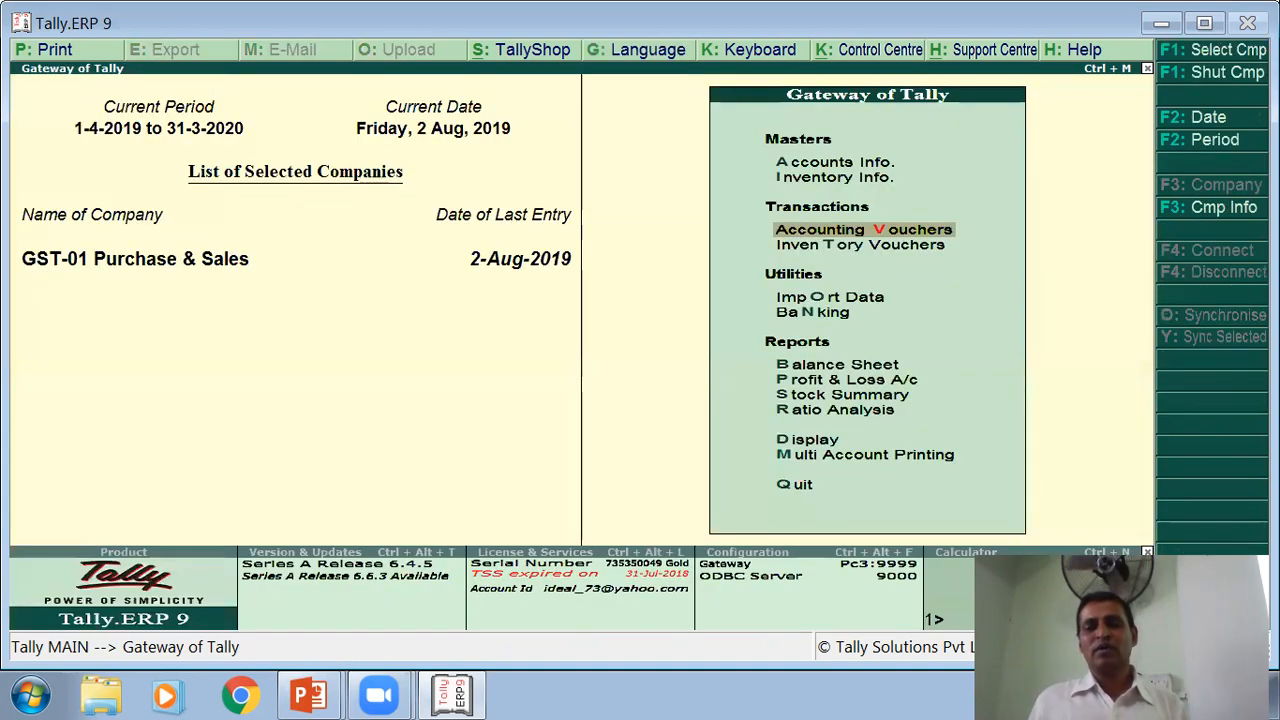
click(875, 368)
key(Return)
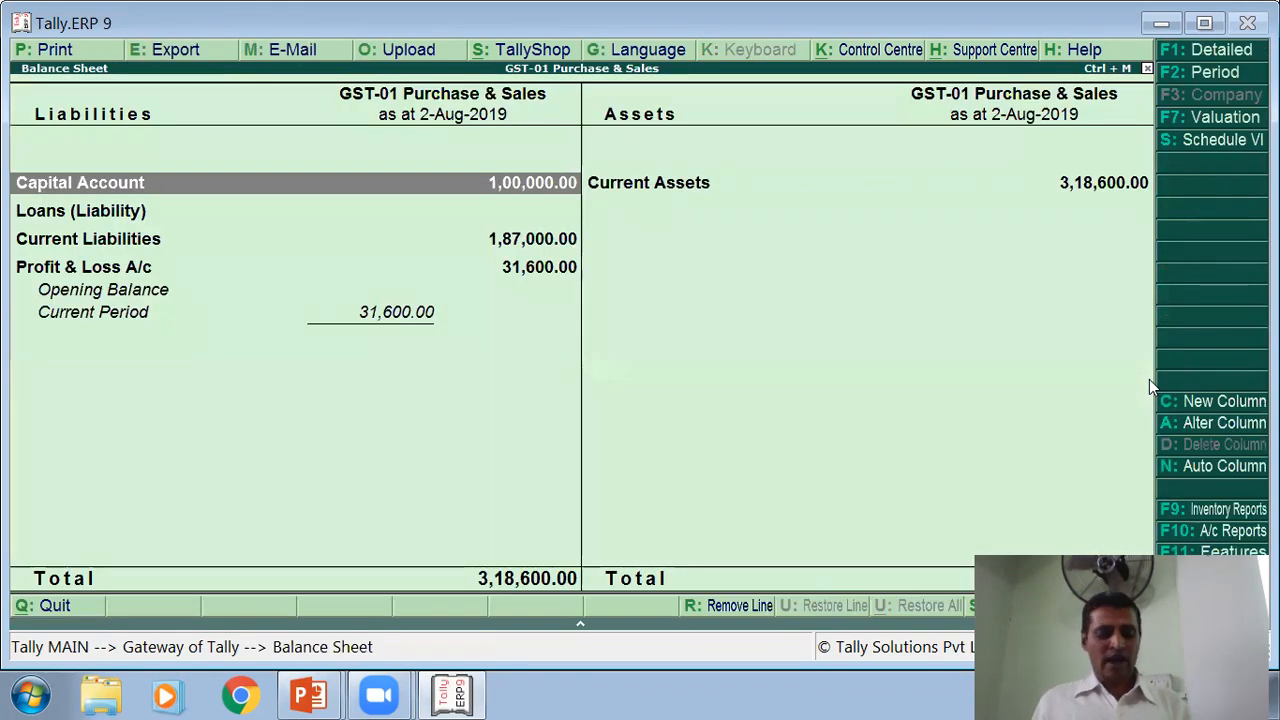
key(alt+F1)
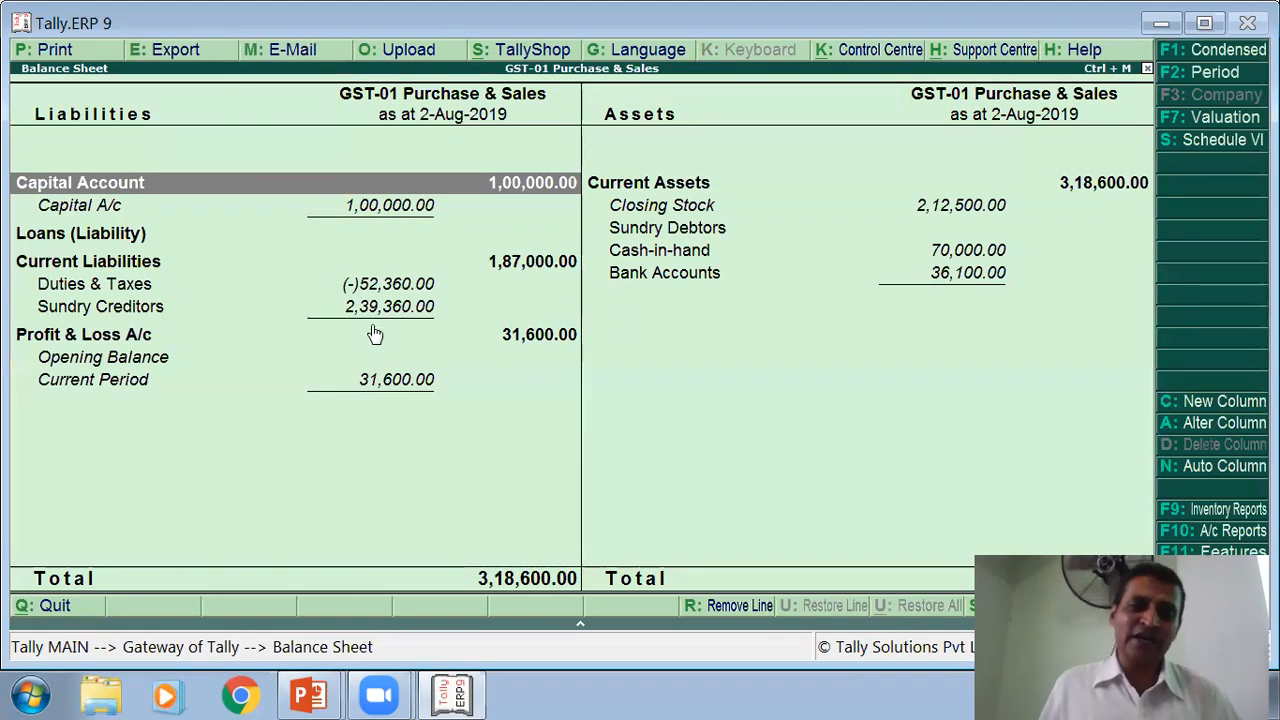
Step: Examine the ledger balances under Duties & Taxes, close the reports, and switch to the PowerPoint slide show
click(422, 310)
key(Up)
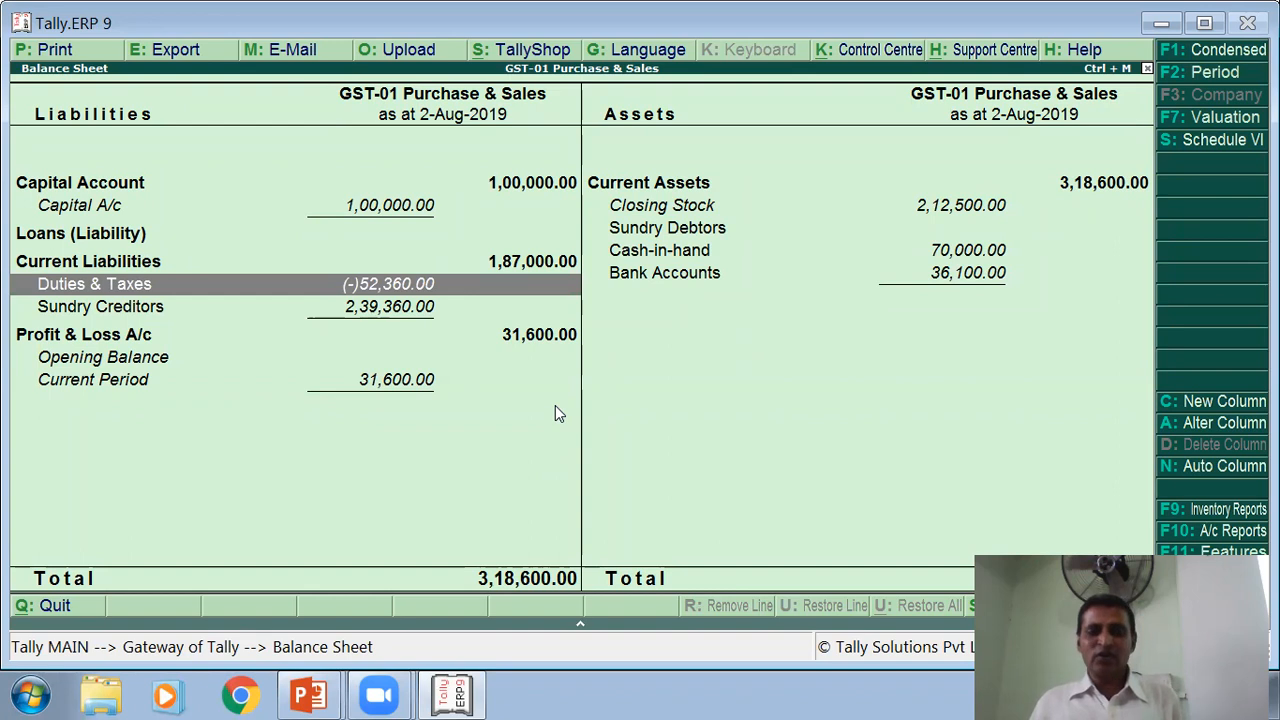
key(Return)
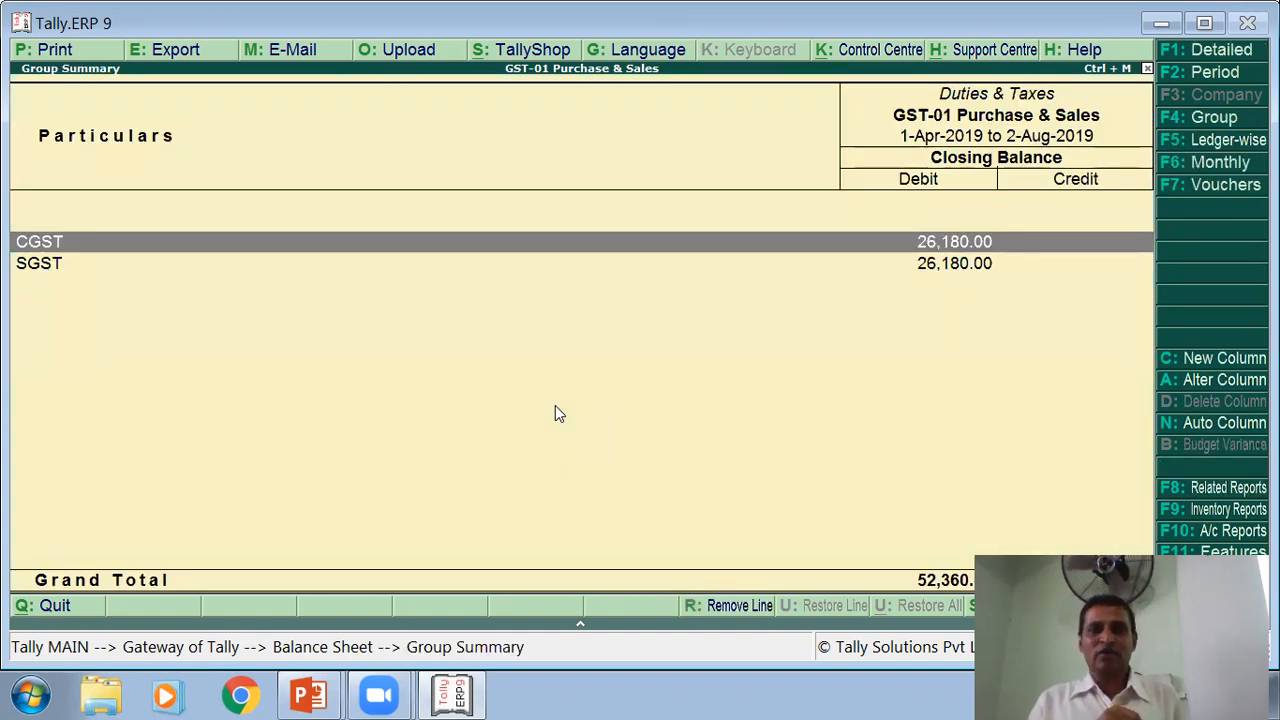
key(Escape)
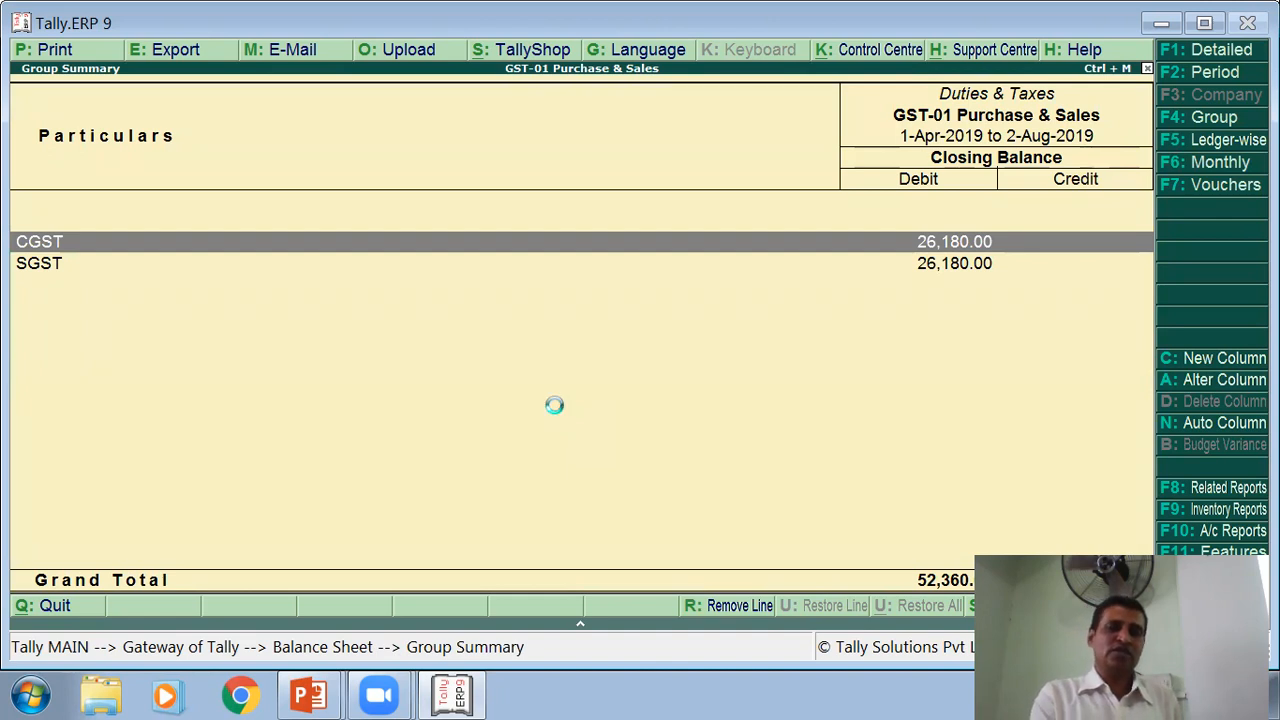
key(Escape)
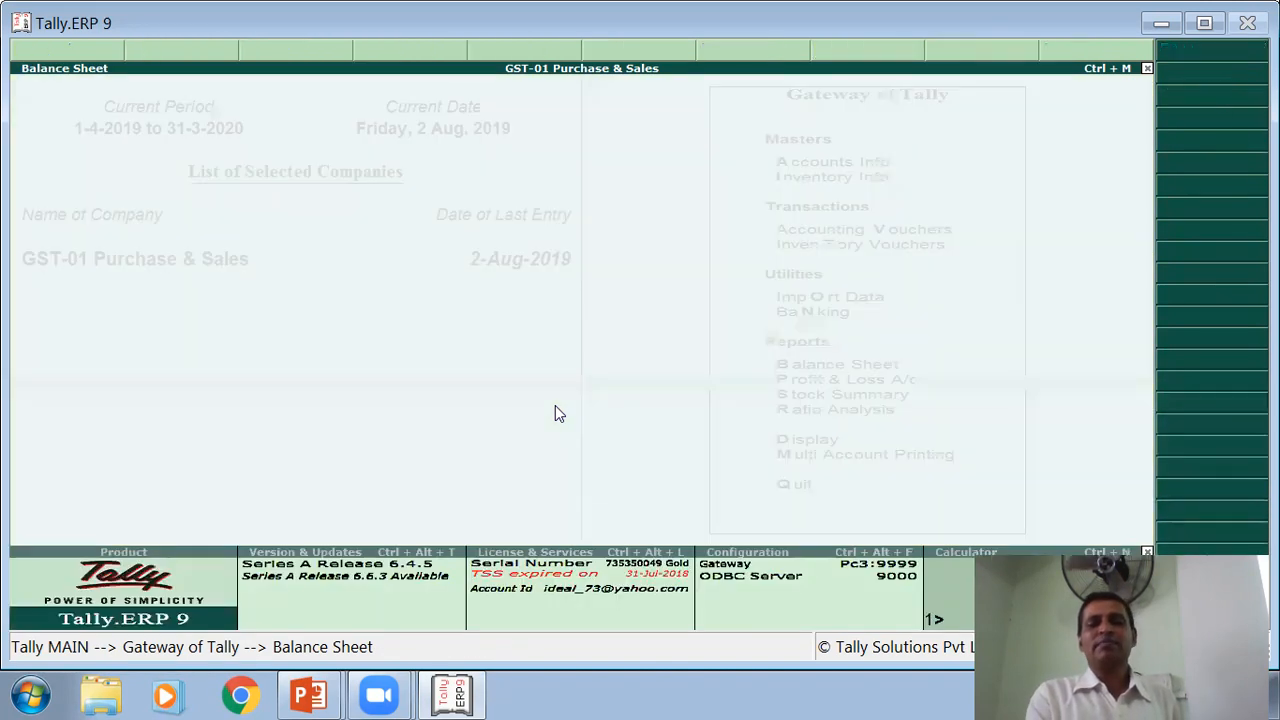
key(alt+Tab)
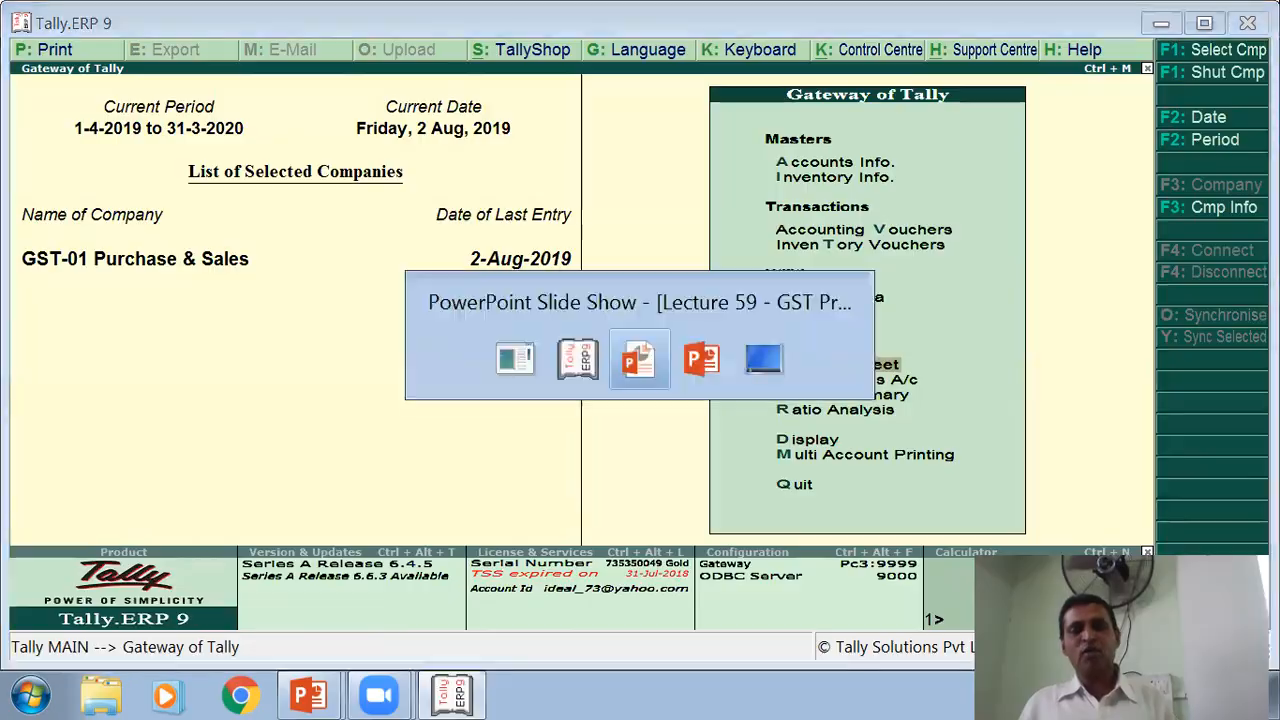
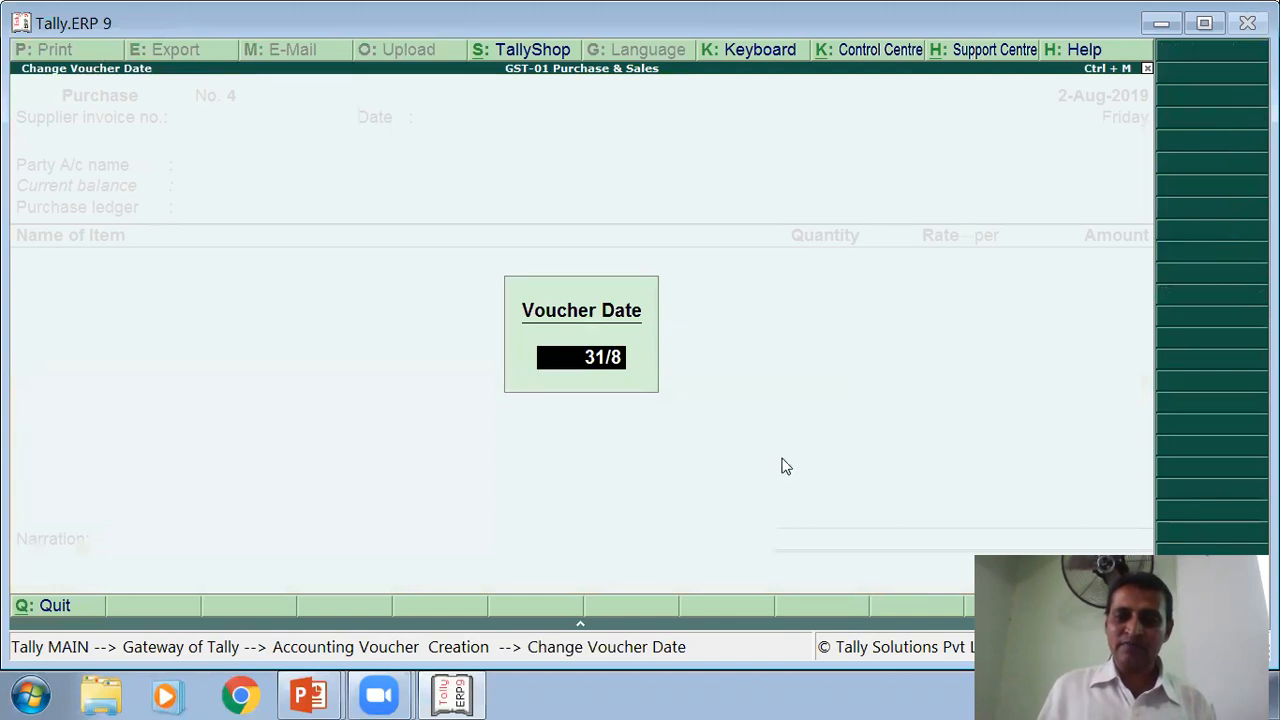
Step: Set the voucher date to 31-Aug-2019 and start a sales voucher on that date
key(Return)
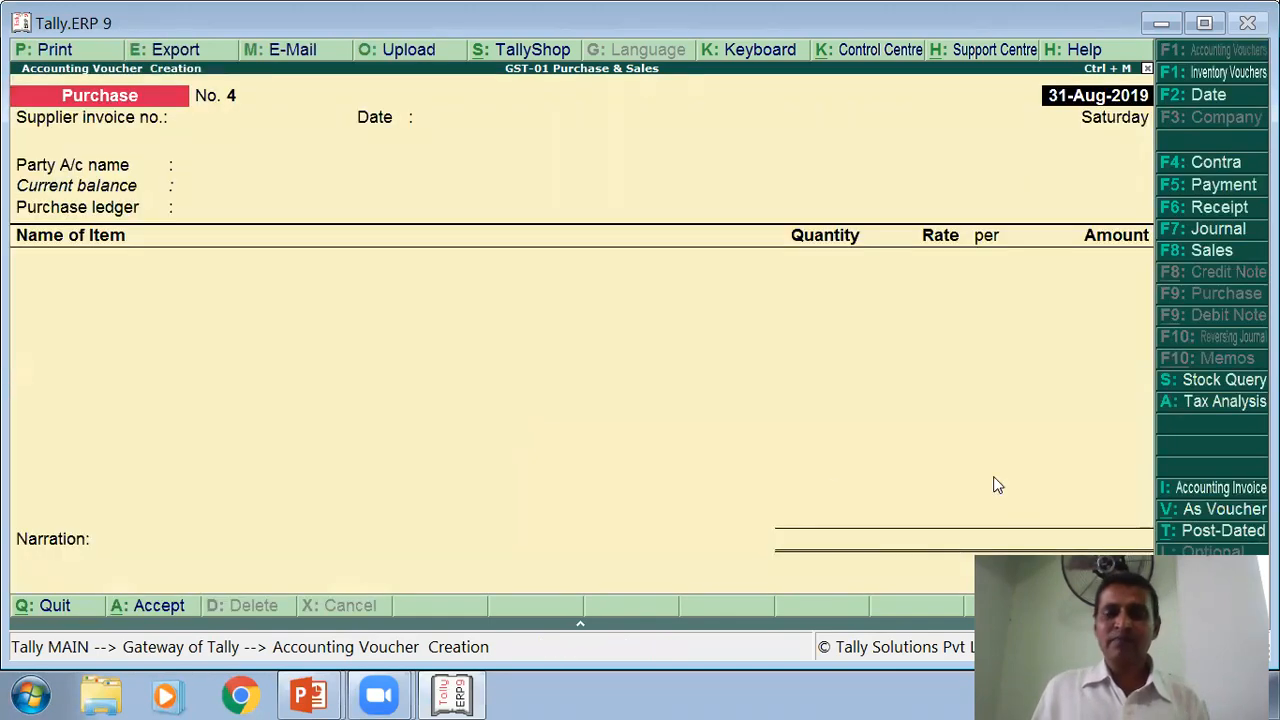
click(1201, 249)
key(Return)
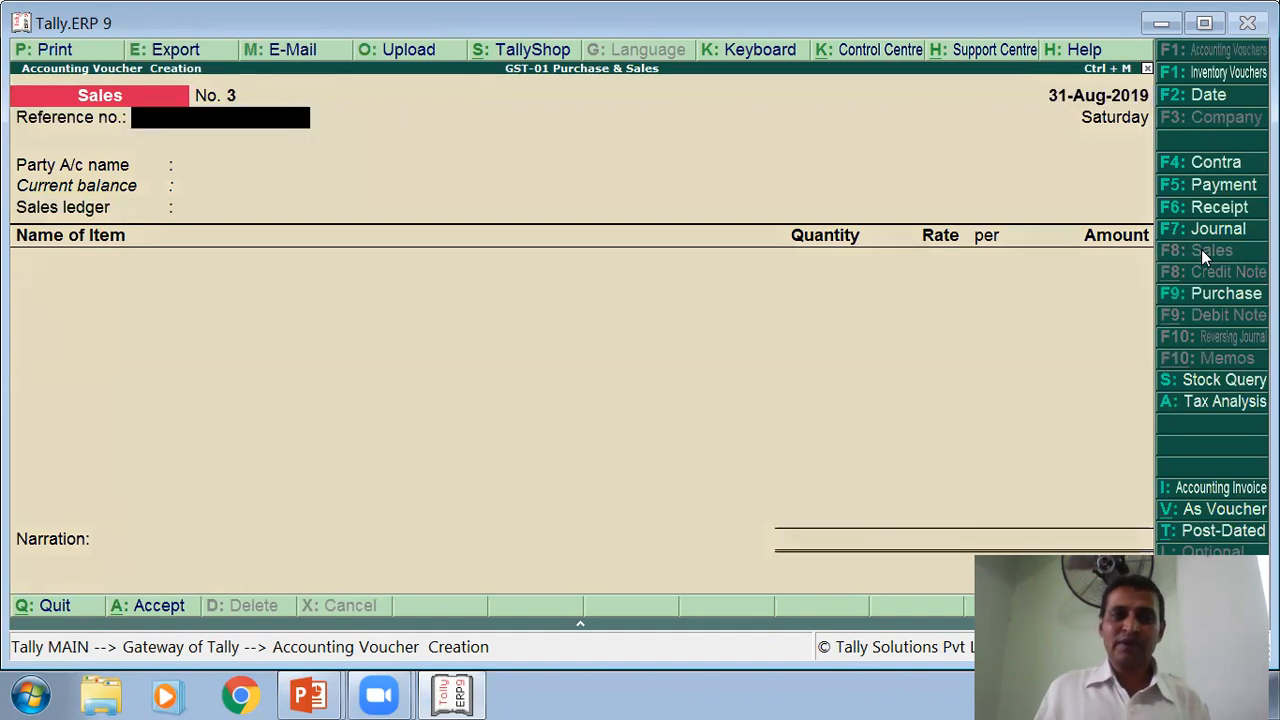
Step: Enter 103 as the sales voucher's reference number, checking it against the 31/08/2018 sale on the PowerPoint slide
text(10)
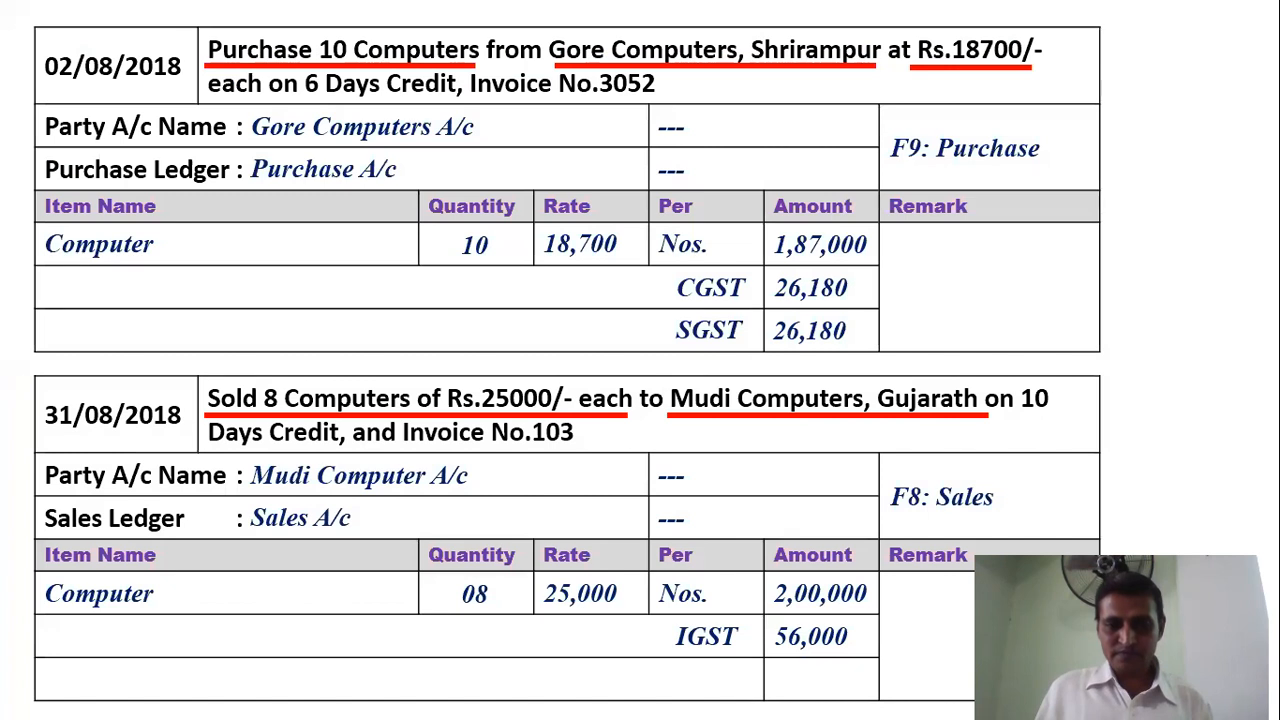
key(alt+Tab)
text(3)
key(Return)
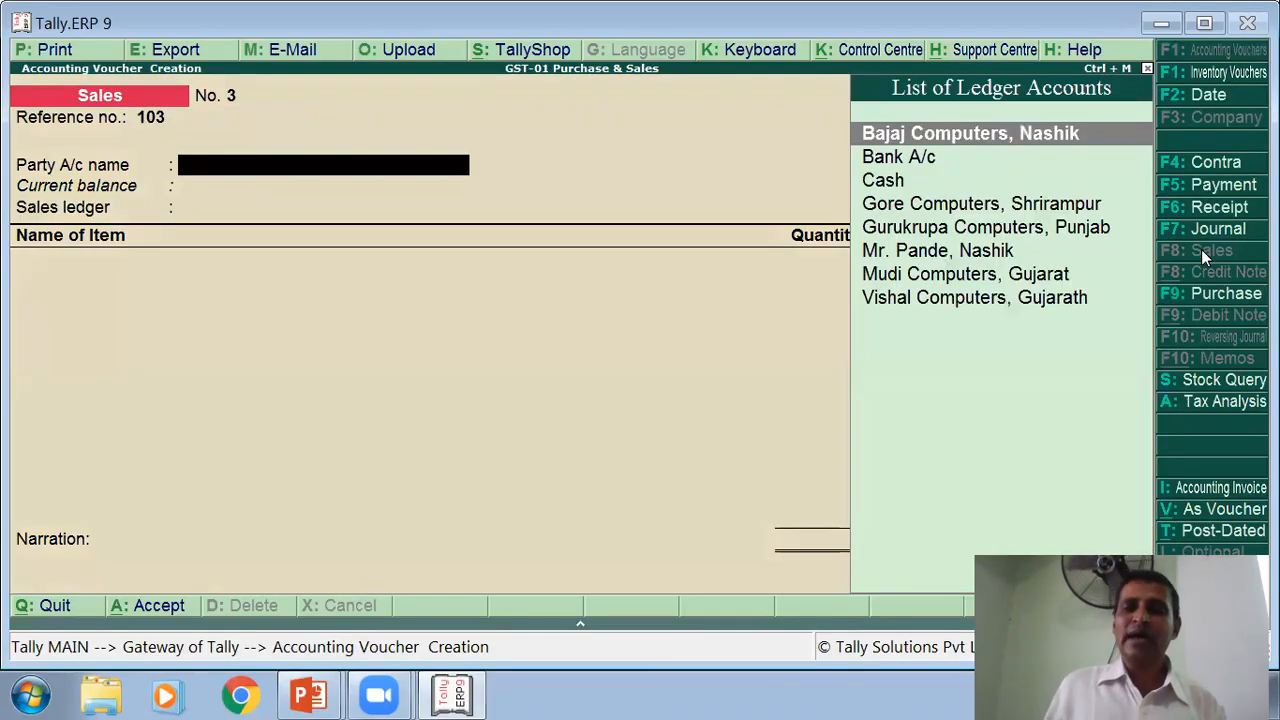
Step: Choose Mudi Computers, Gujarat as the sales voucher's party and accept its despatch, order and buyer's details without additions
click(950, 274)
key(Return)
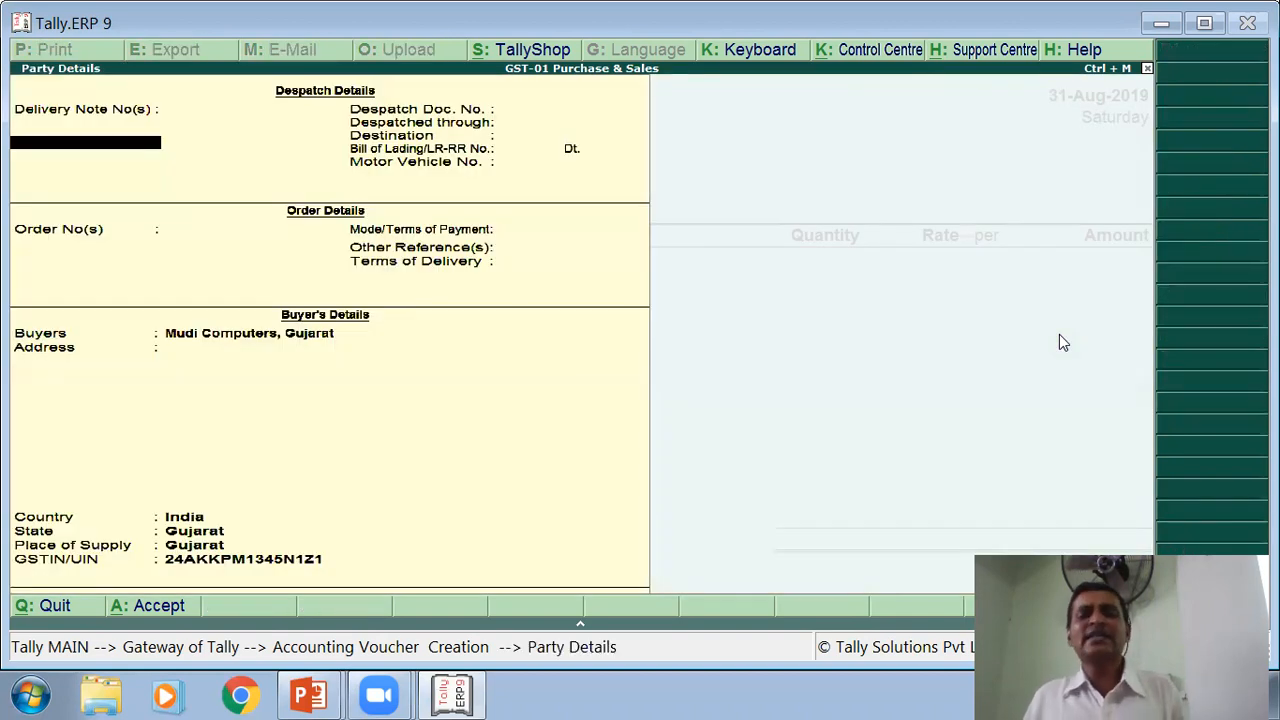
key(Return)
key(Return)
key(Return)
key(Return)
key(Return)
key(Return)
key(Return)
key(Return)
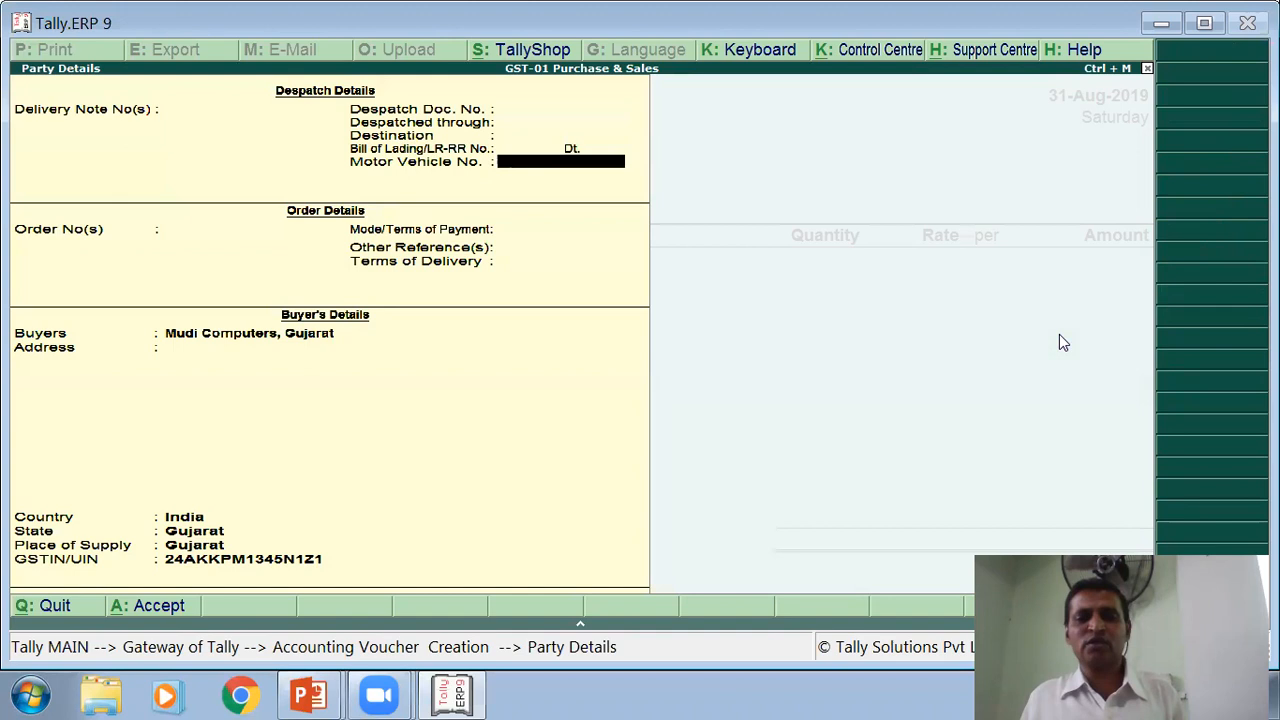
key(Return)
key(Return)
key(Return)
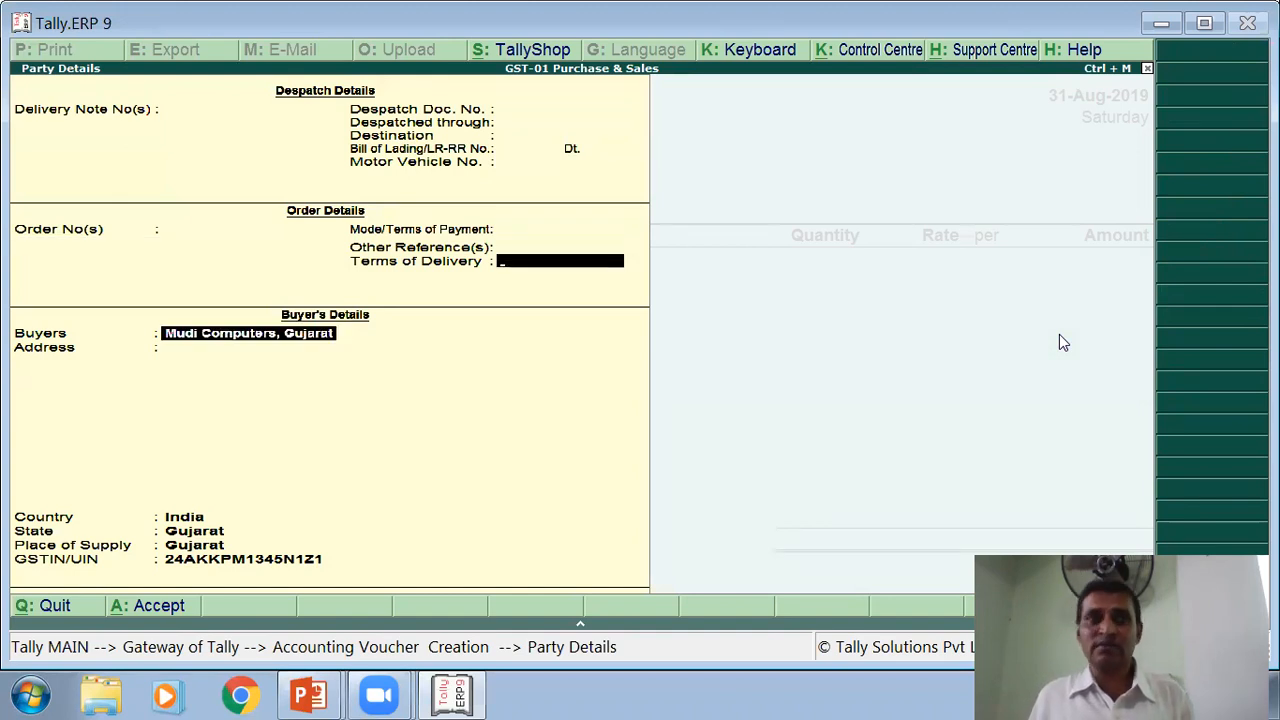
key(Return)
key(Return)
key(Return)
key(Return)
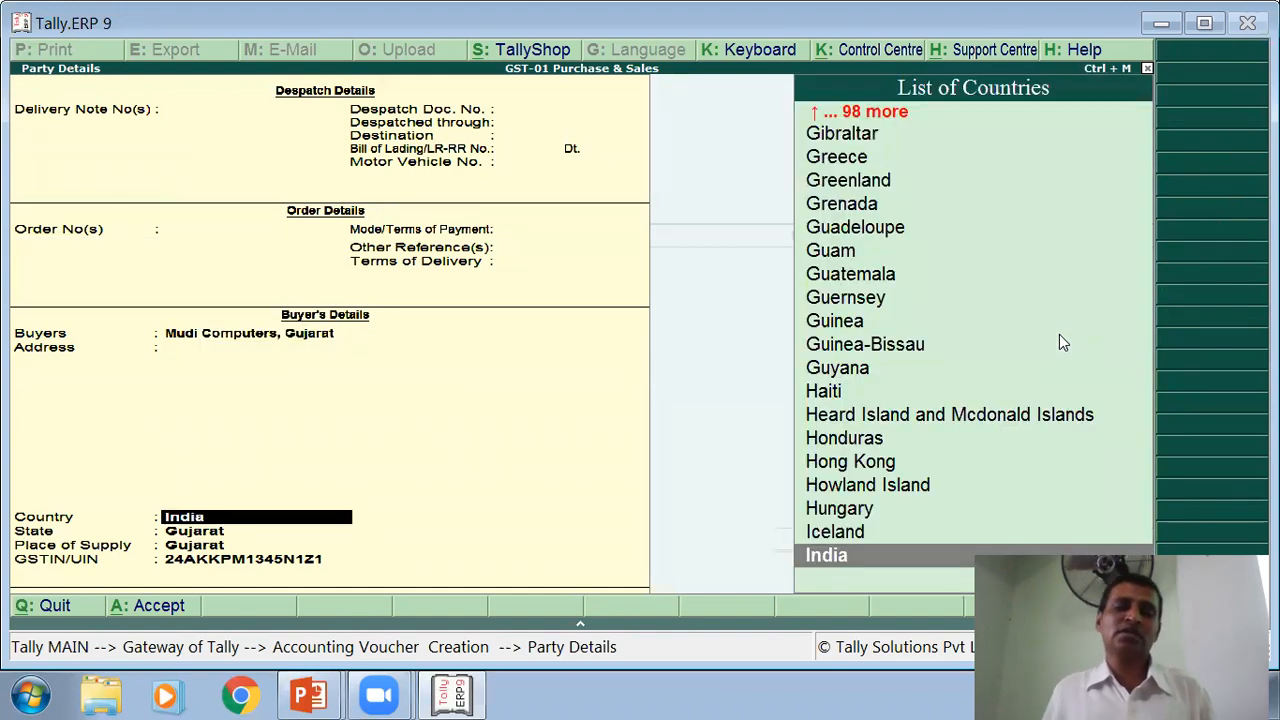
key(Return)
key(Return)
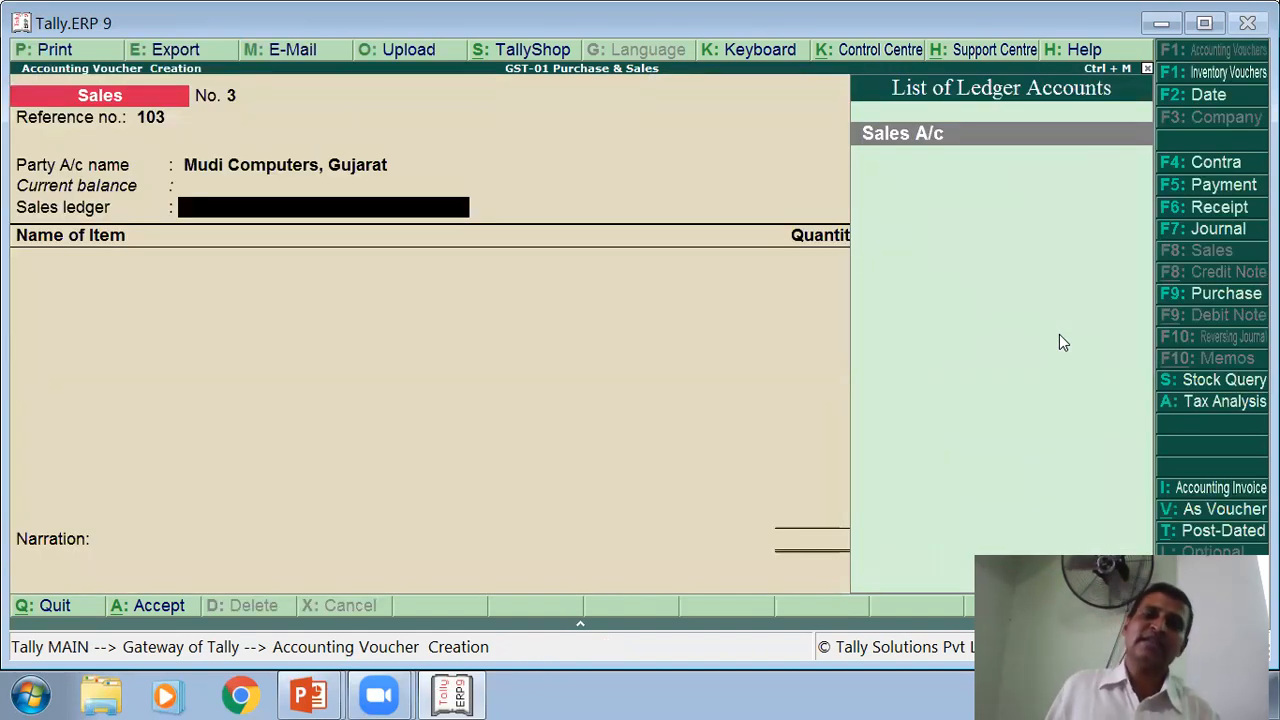
Step: Assign the Sales A/c ledger and add the item Computer with quantity 8 Nos. at a rate of 25,000
key(Return)
key(Return)
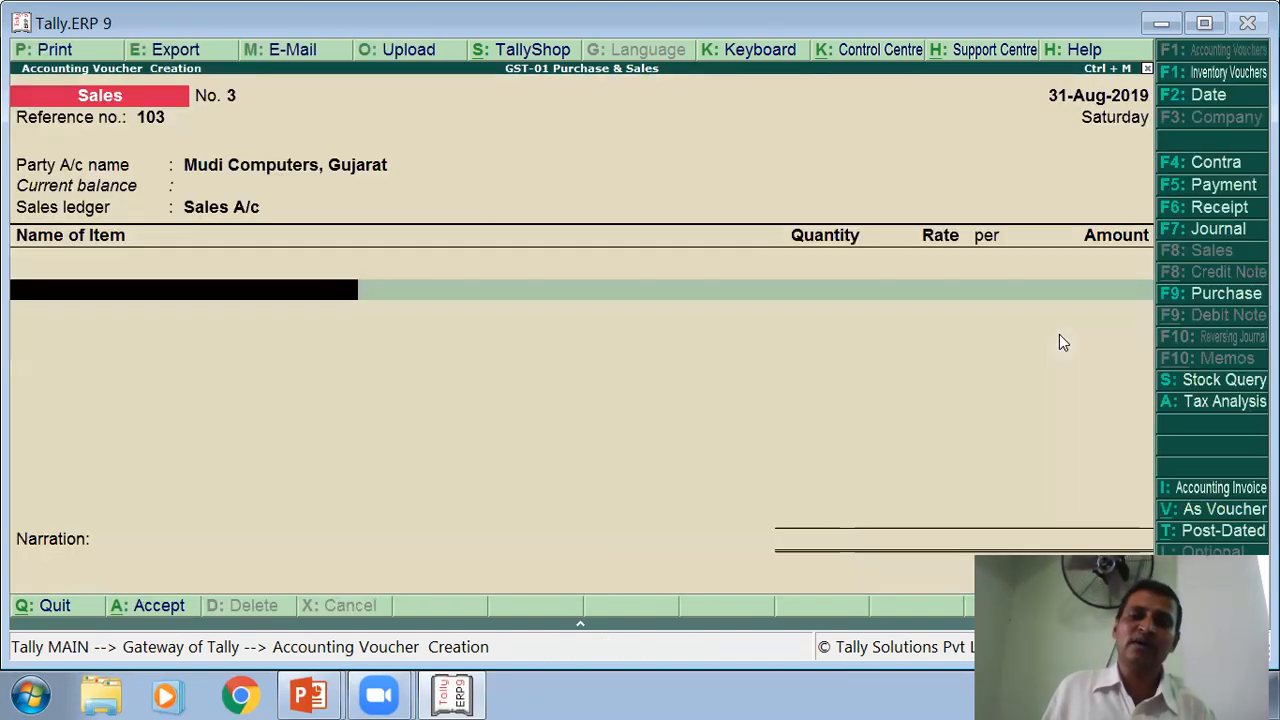
text(C)
key(Return)
text(8)
key(Return)
text(25000)
key(Return)
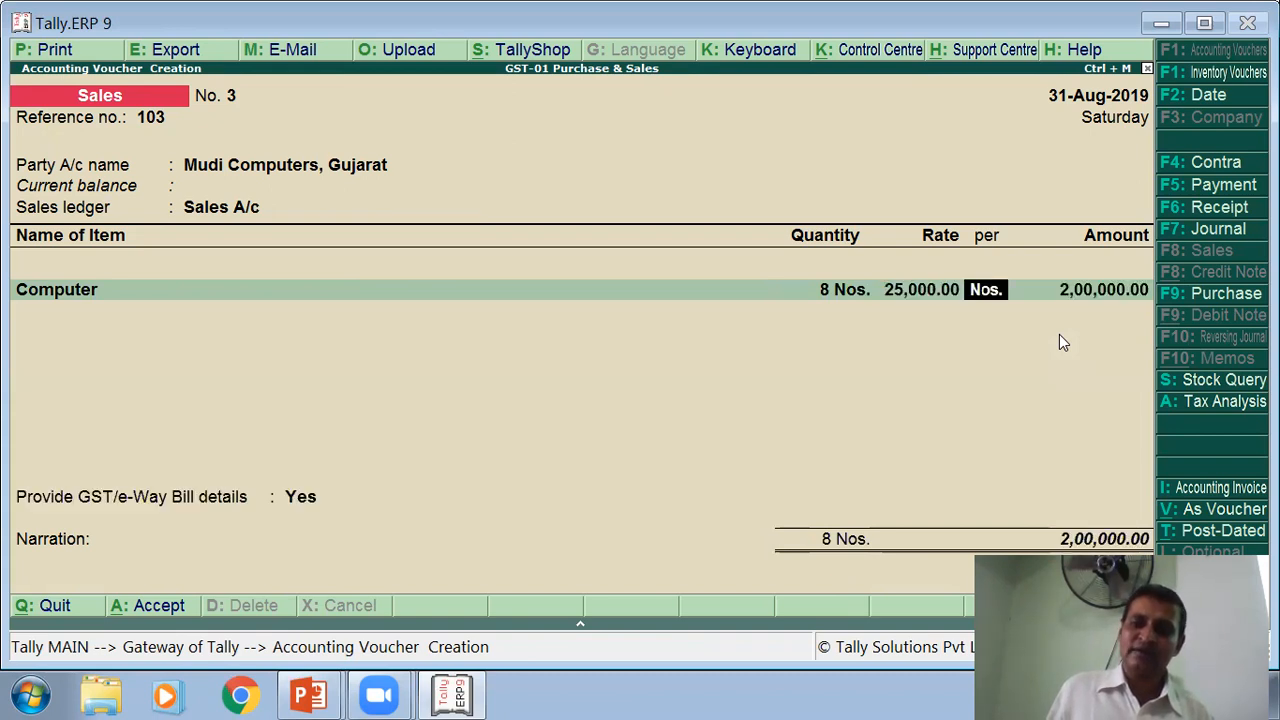
key(Return)
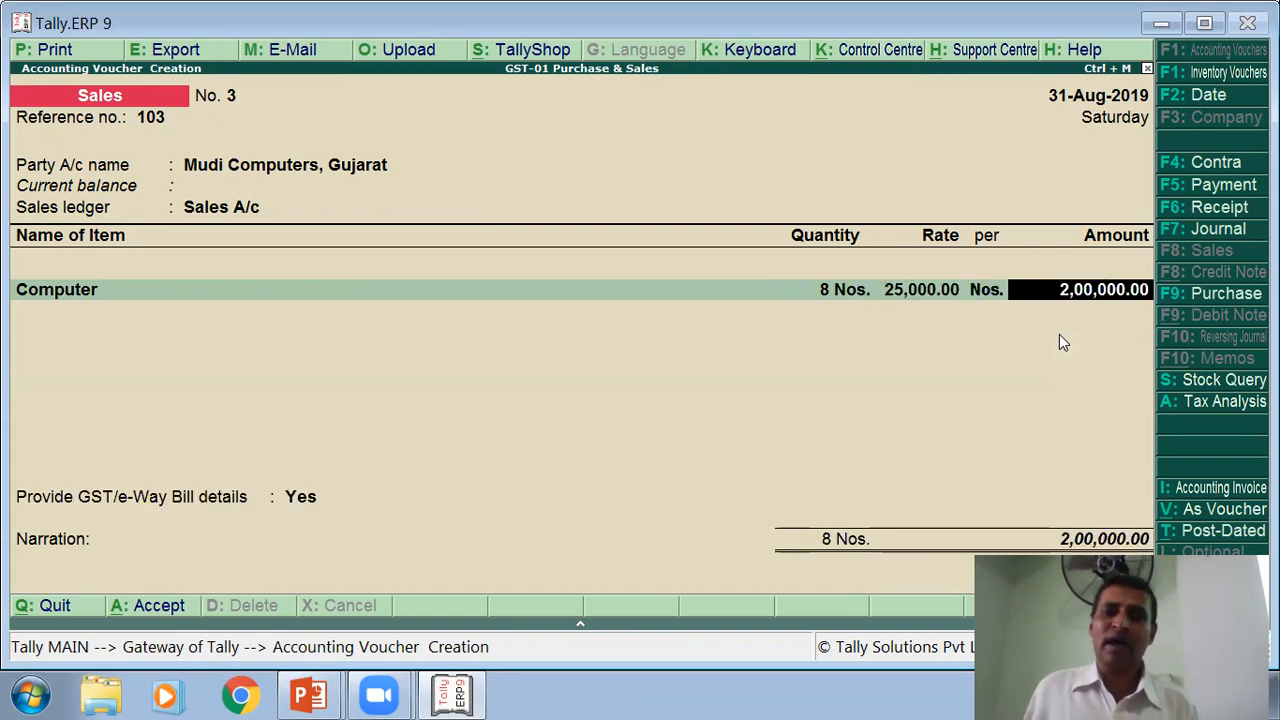
key(Return)
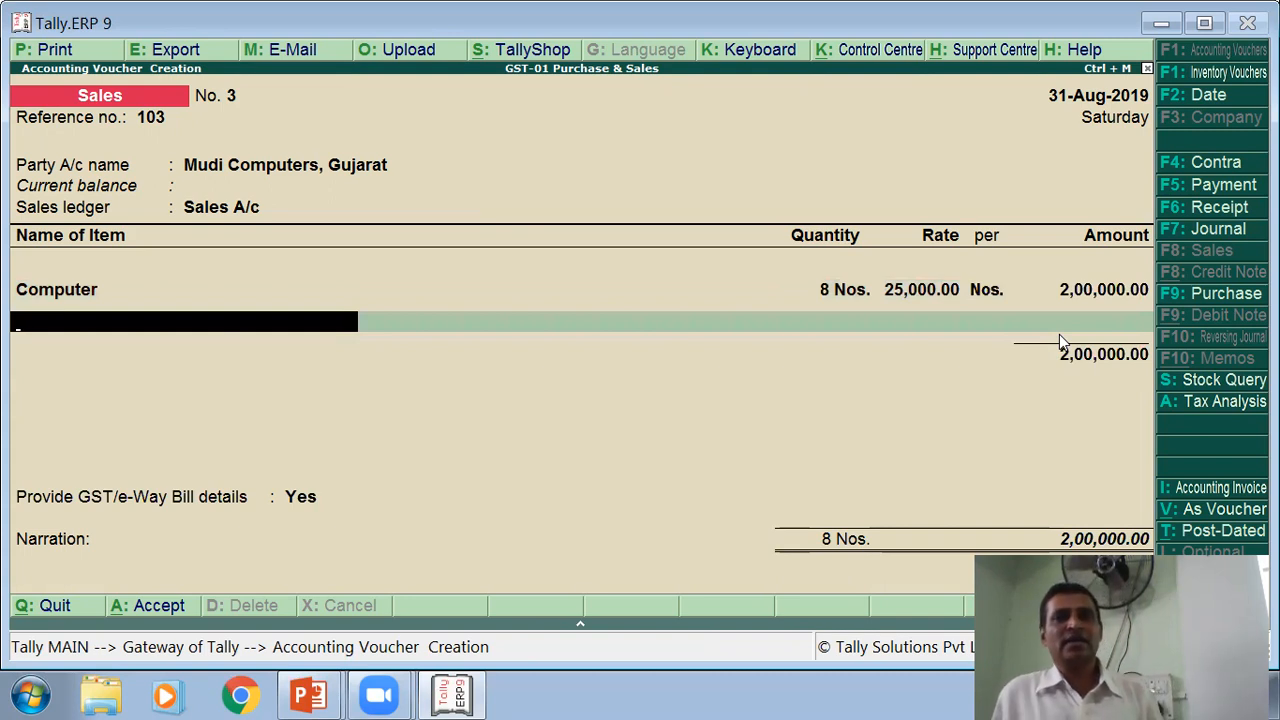
Step: End the item list and add the IGST ledger as the tax line below the Computer item
key(Return)
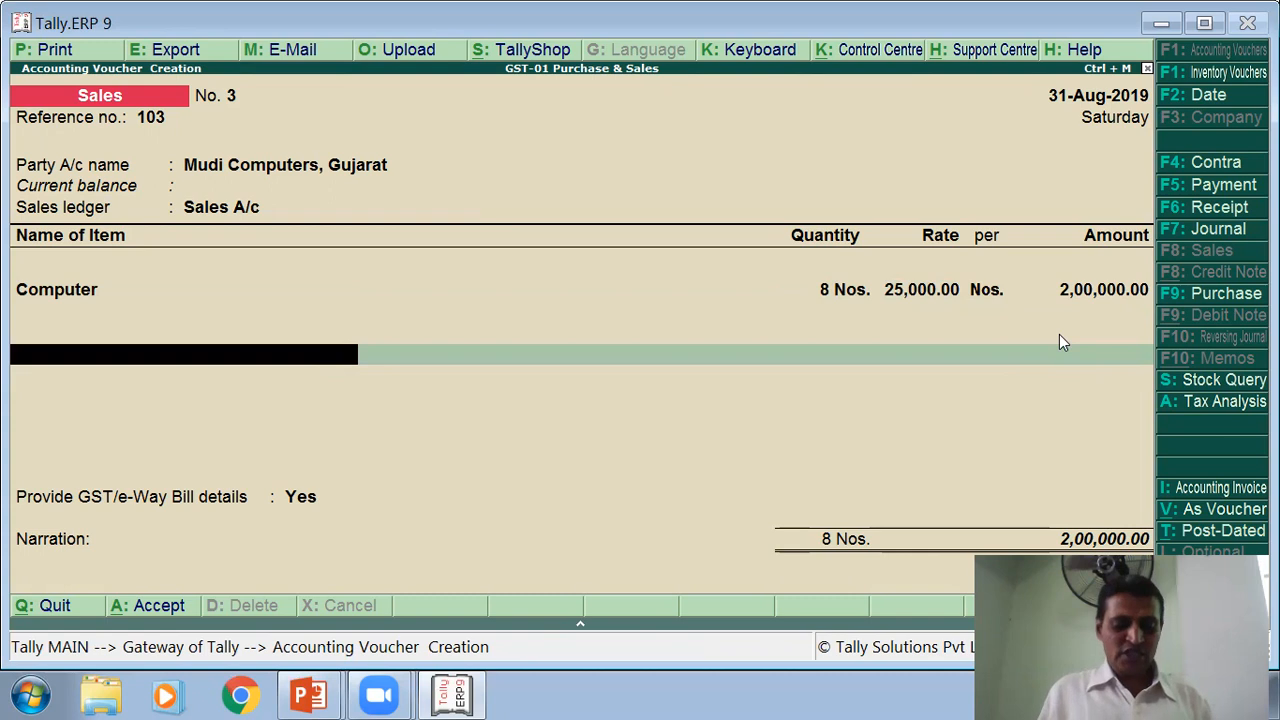
text(I)
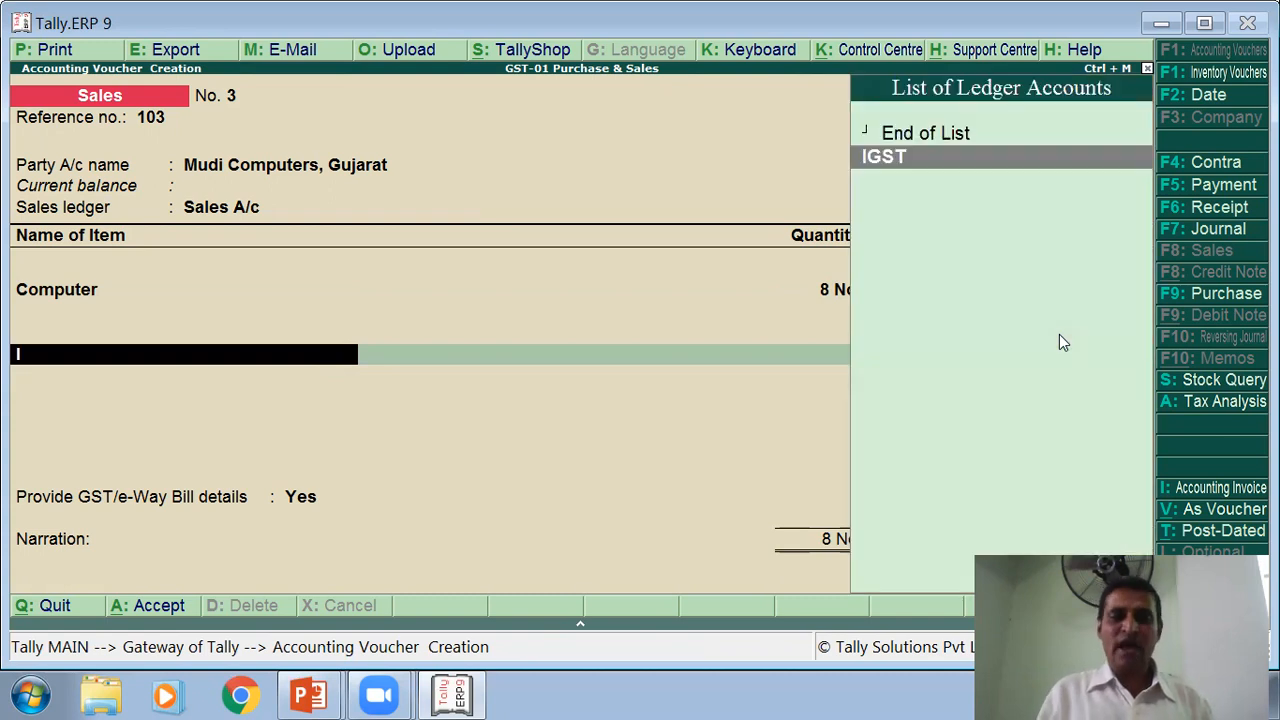
key(Return)
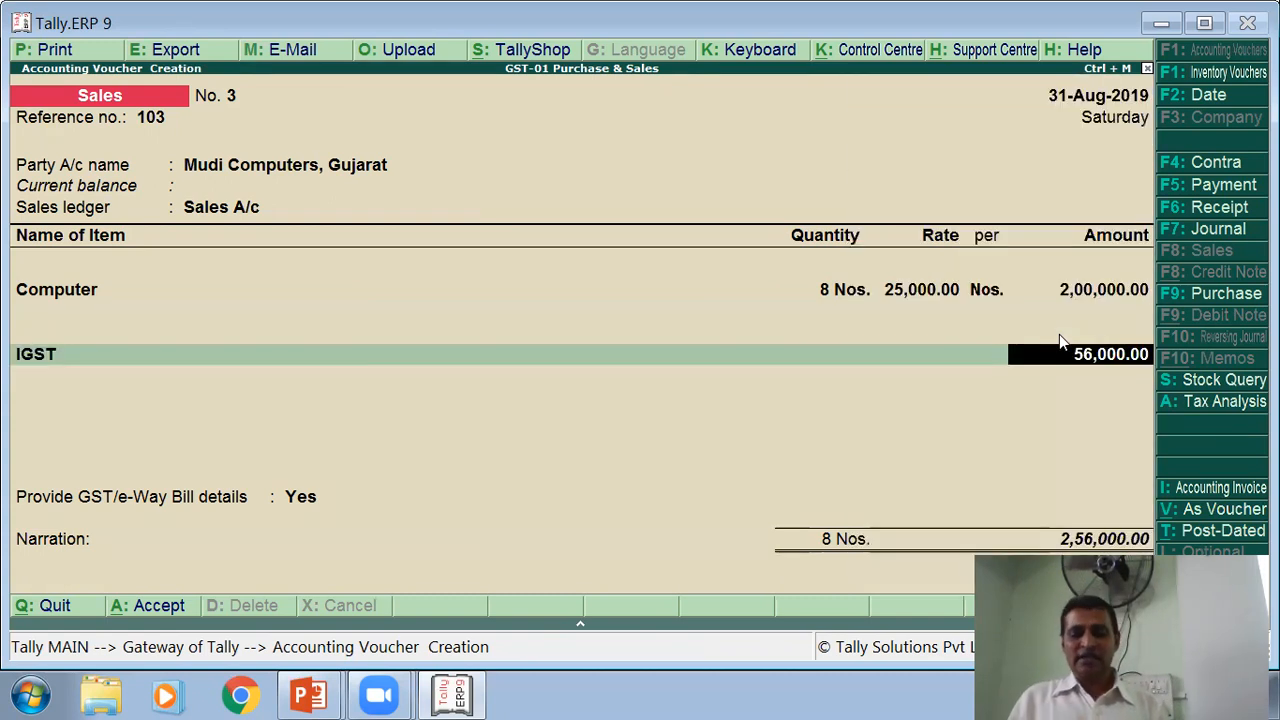
Step: Try CGST as the tax ledger in place of IGST, and restore IGST on that line
key(BackSpace)
text(C)
key(Return)
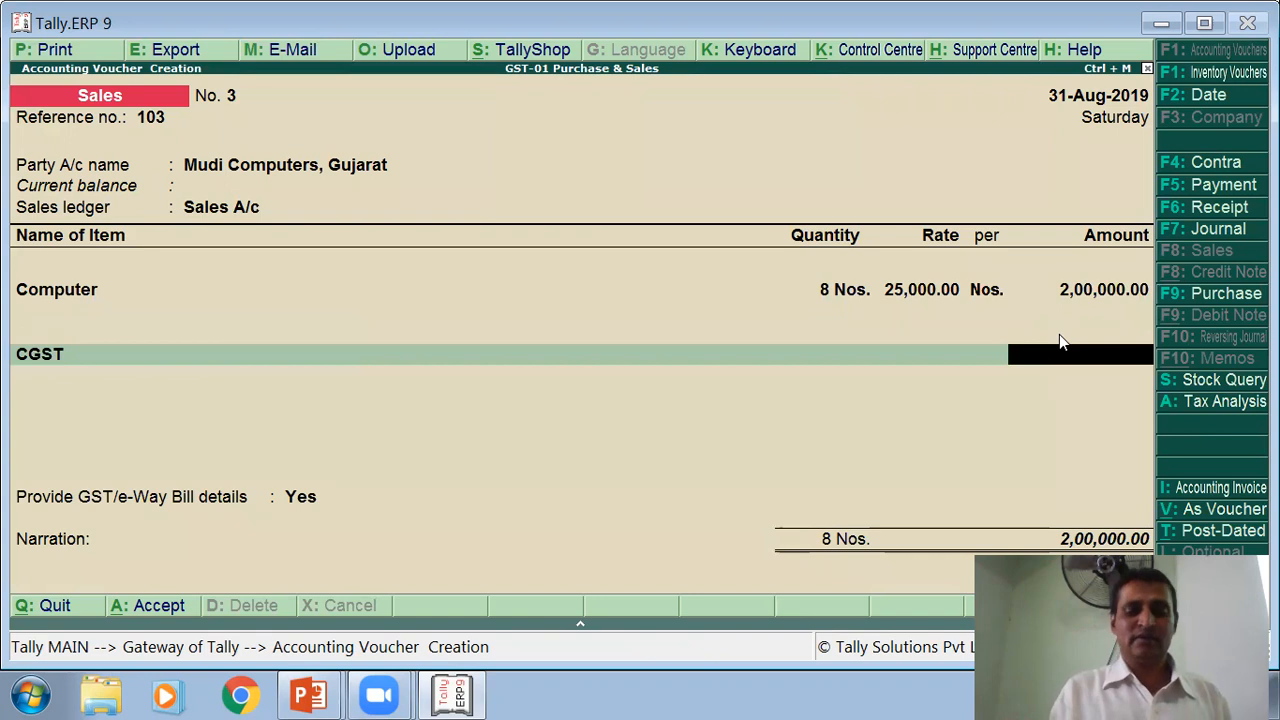
key(BackSpace)
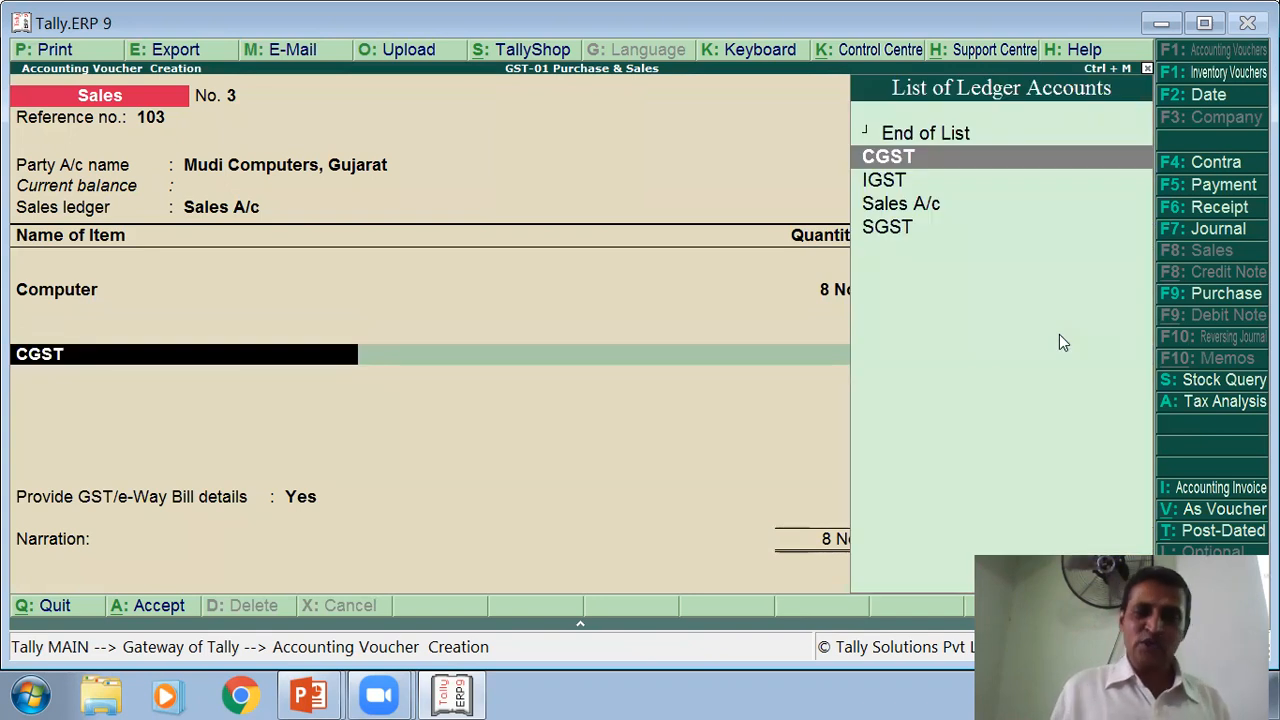
key(Down)
key(Return)
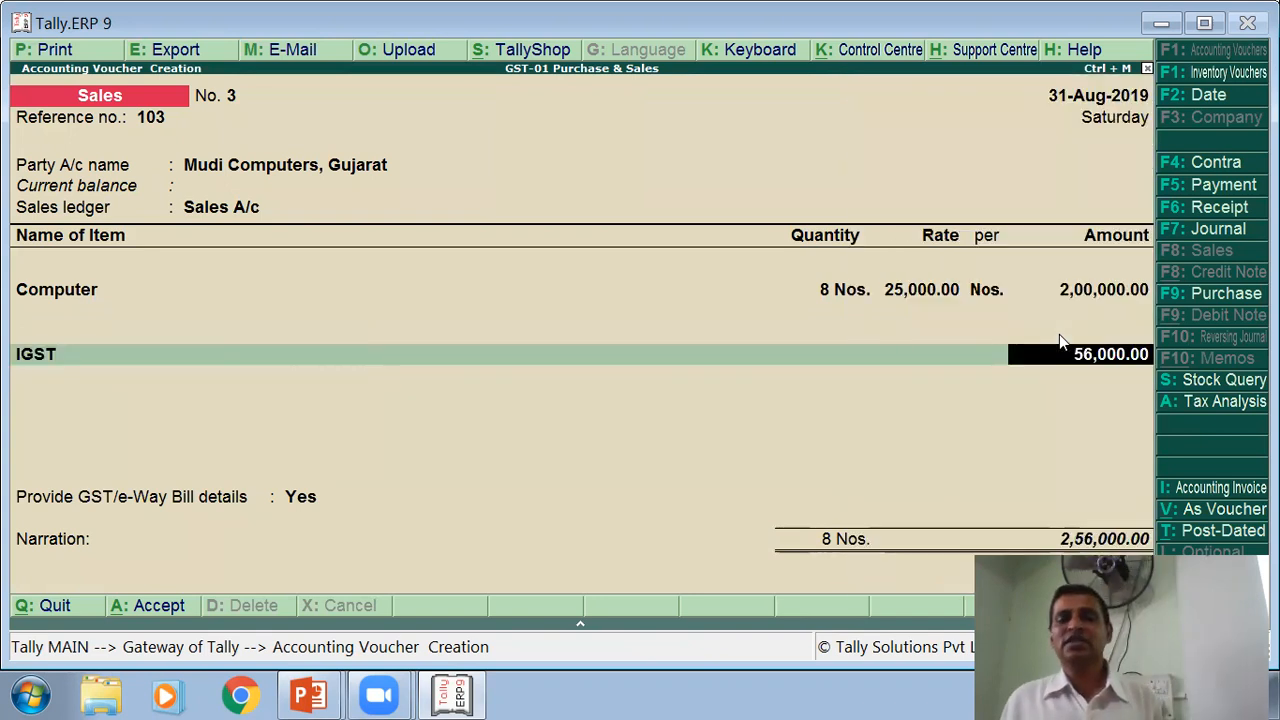
Step: Accept the IGST amount, end the ledger list and set Provide GST/e-Way Bill details to No
key(Return)
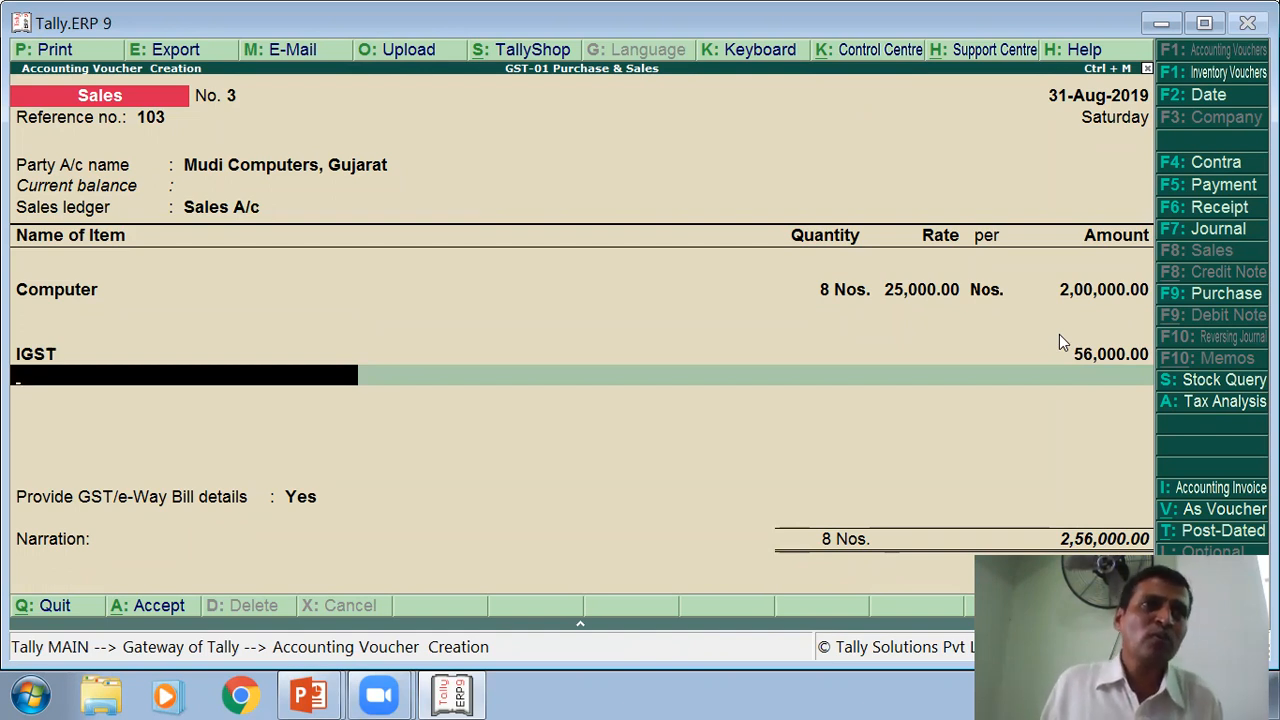
key(Return)
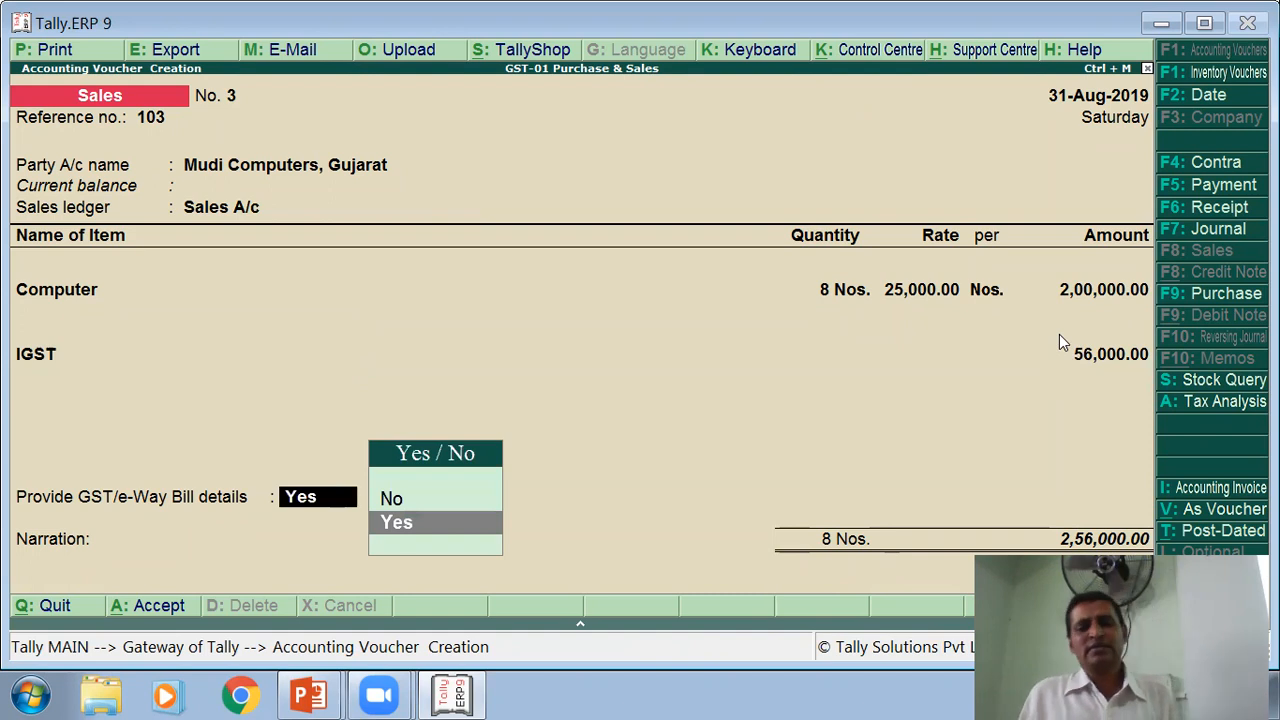
text(n)
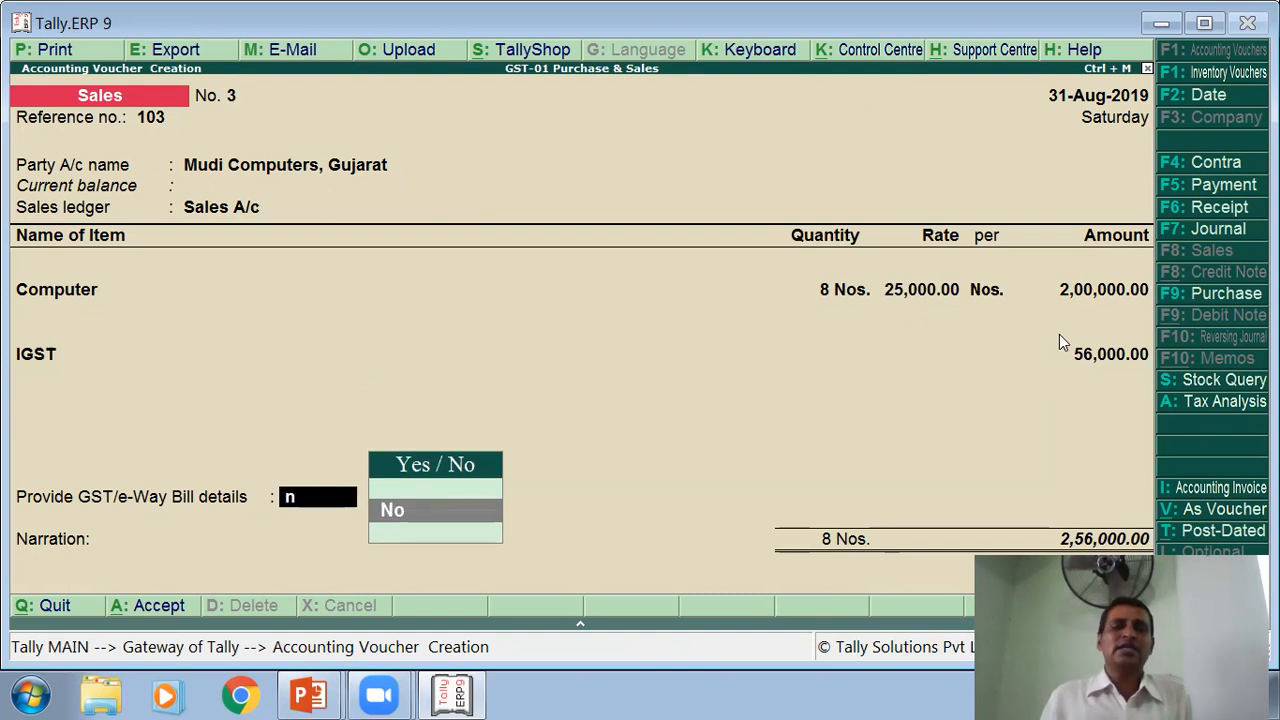
key(Return)
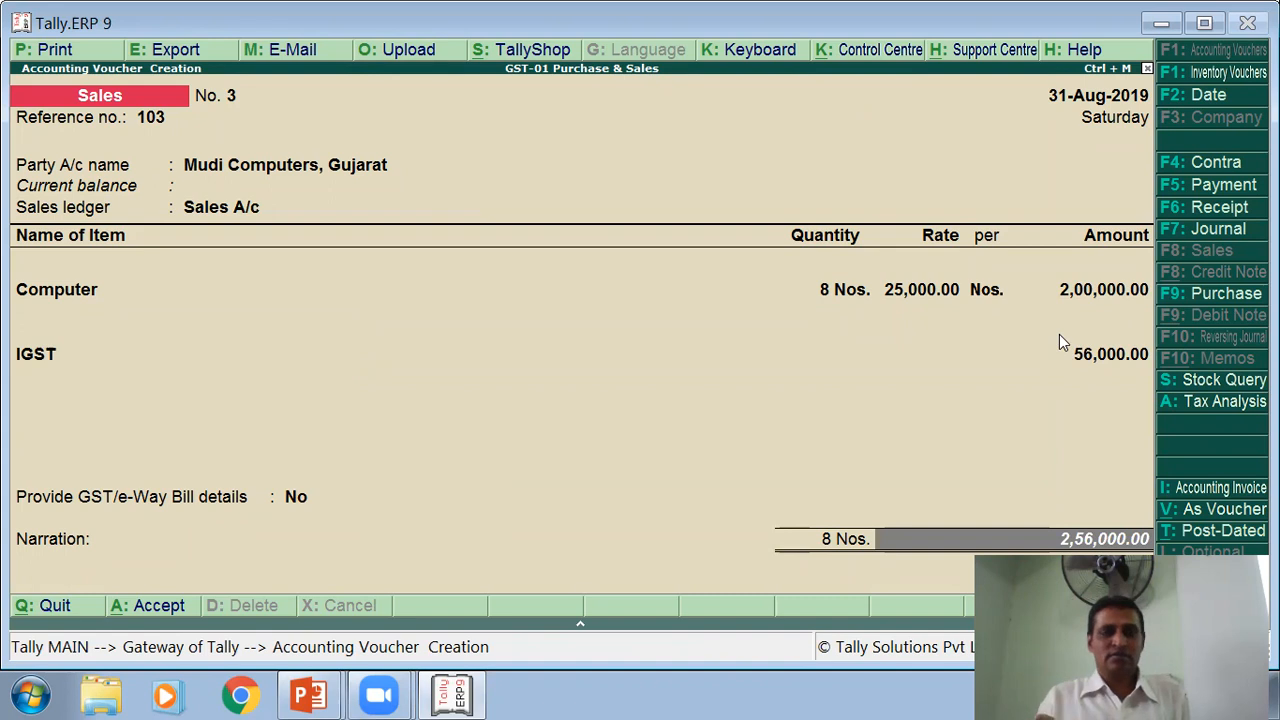
Step: Fill in the bill-wise details for Mudi Computers as New Ref 103 with 10 credit days for the full debit amount
key(Return)
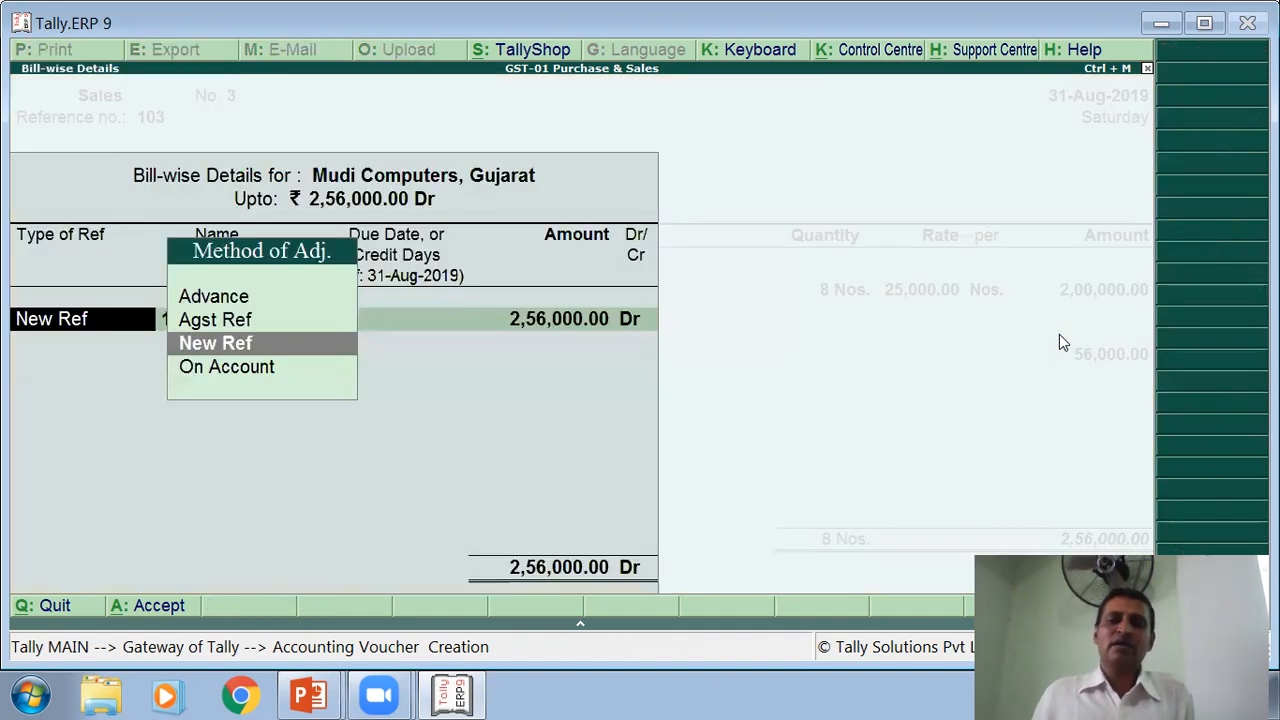
key(Return)
key(Return)
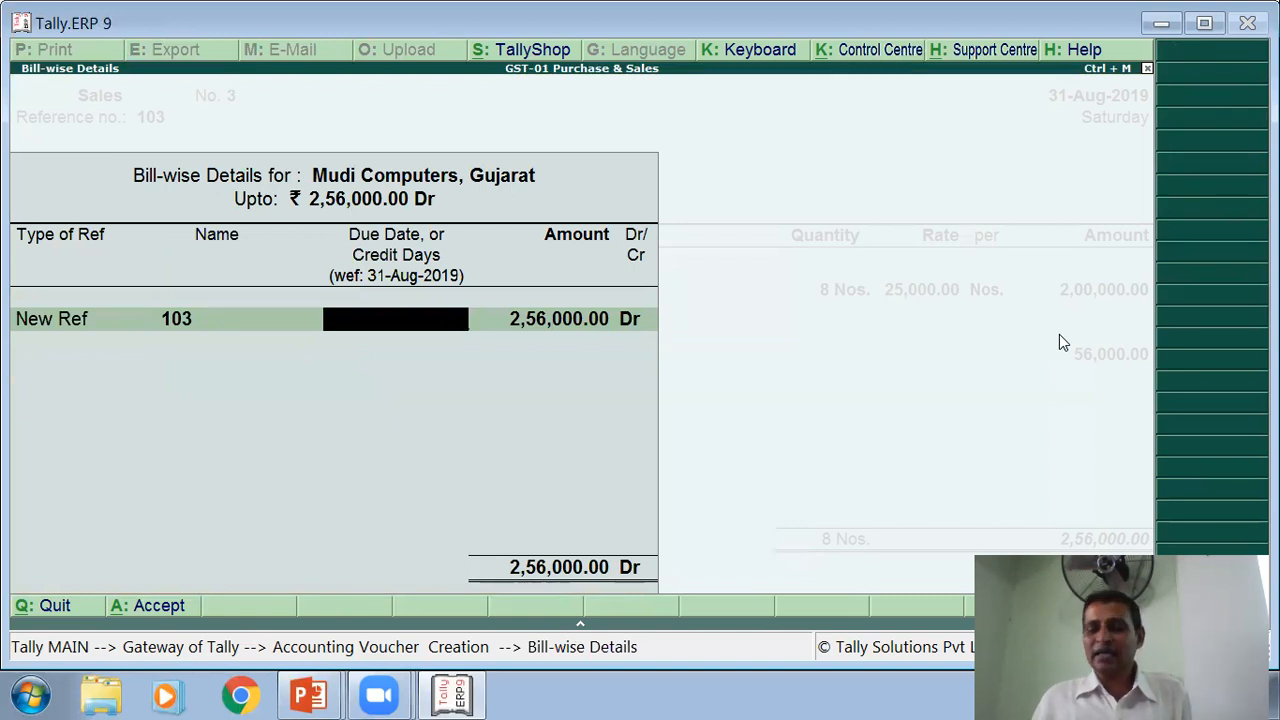
text(10)
key(Return)
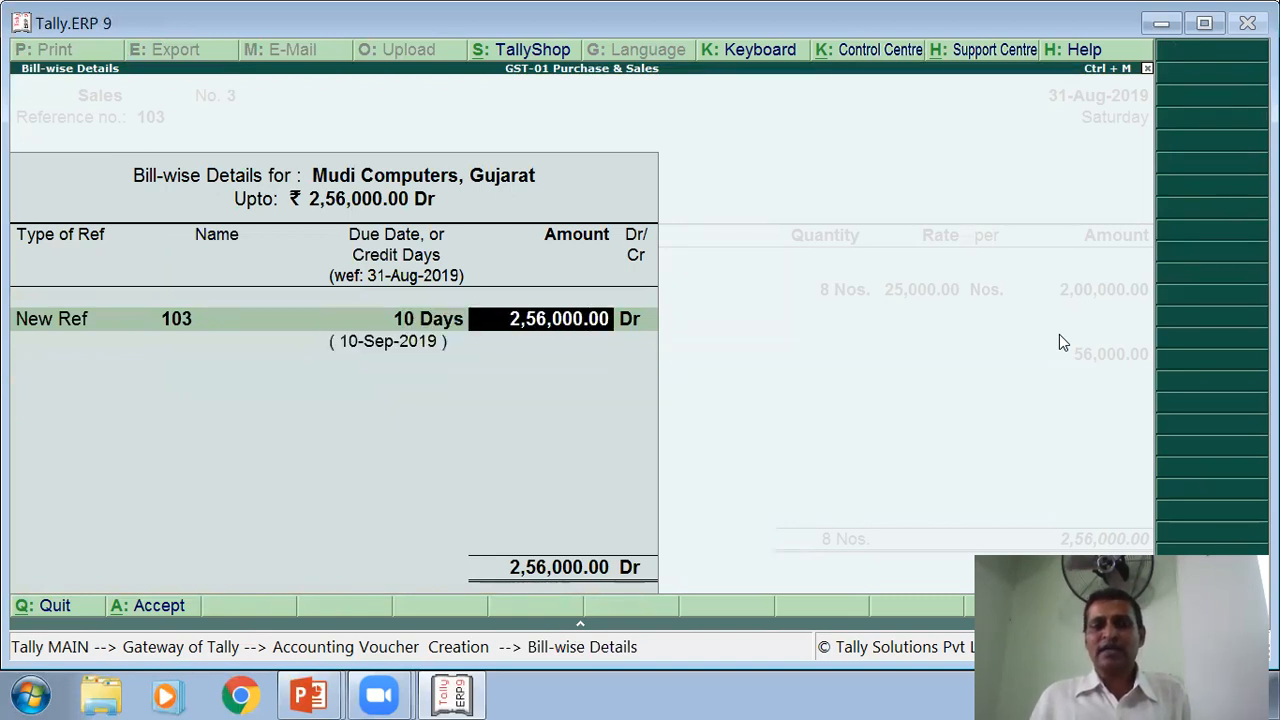
key(Return)
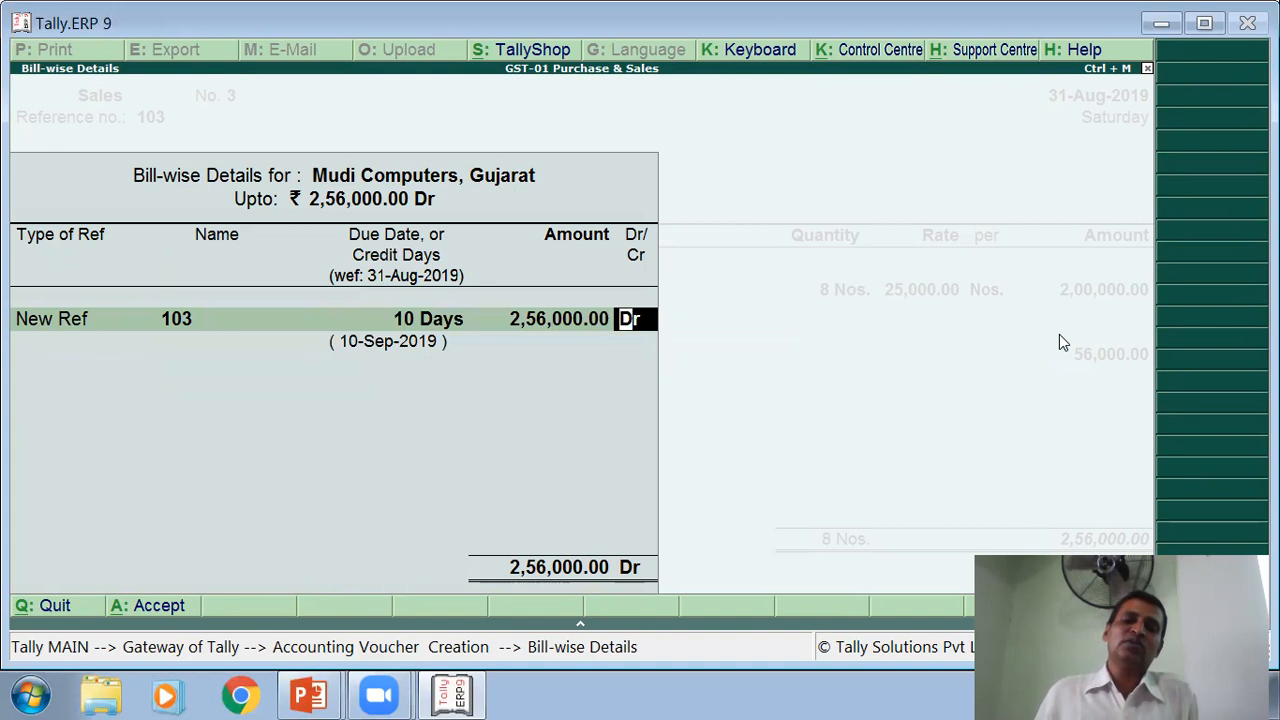
key(Return)
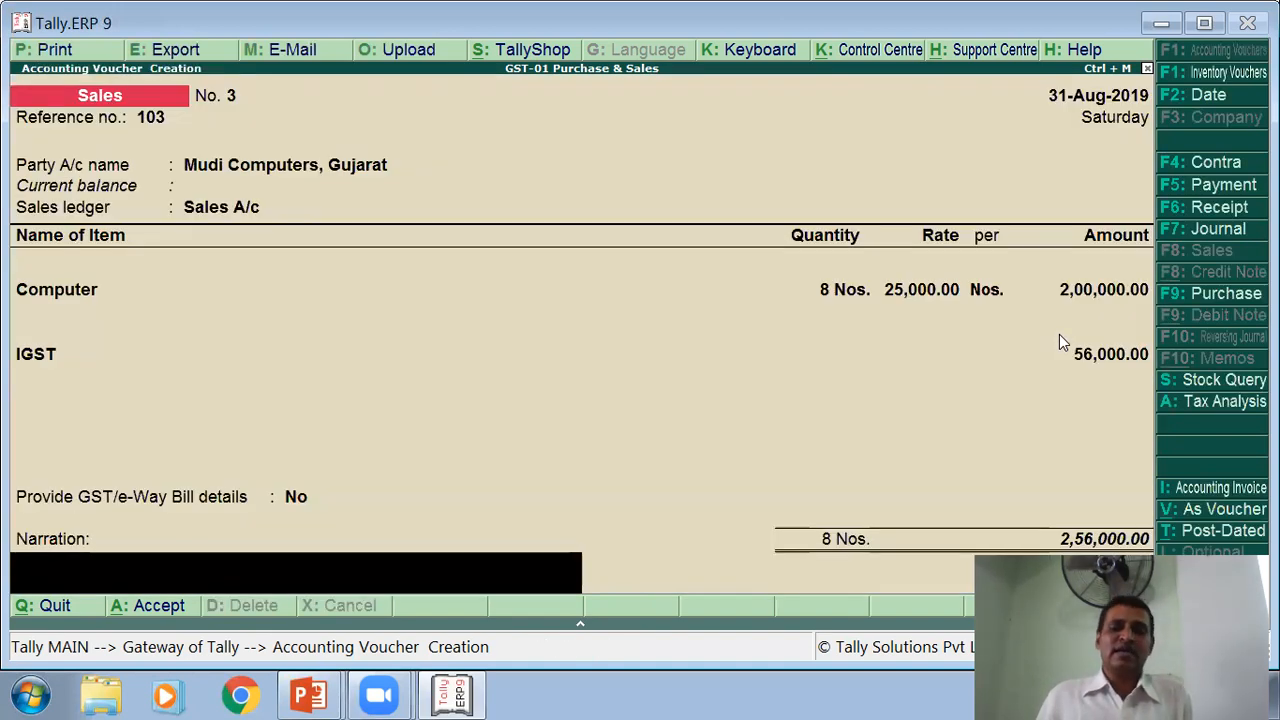
Step: Leave the narration blank and save the sales voucher without e-way bill information
key(Return)
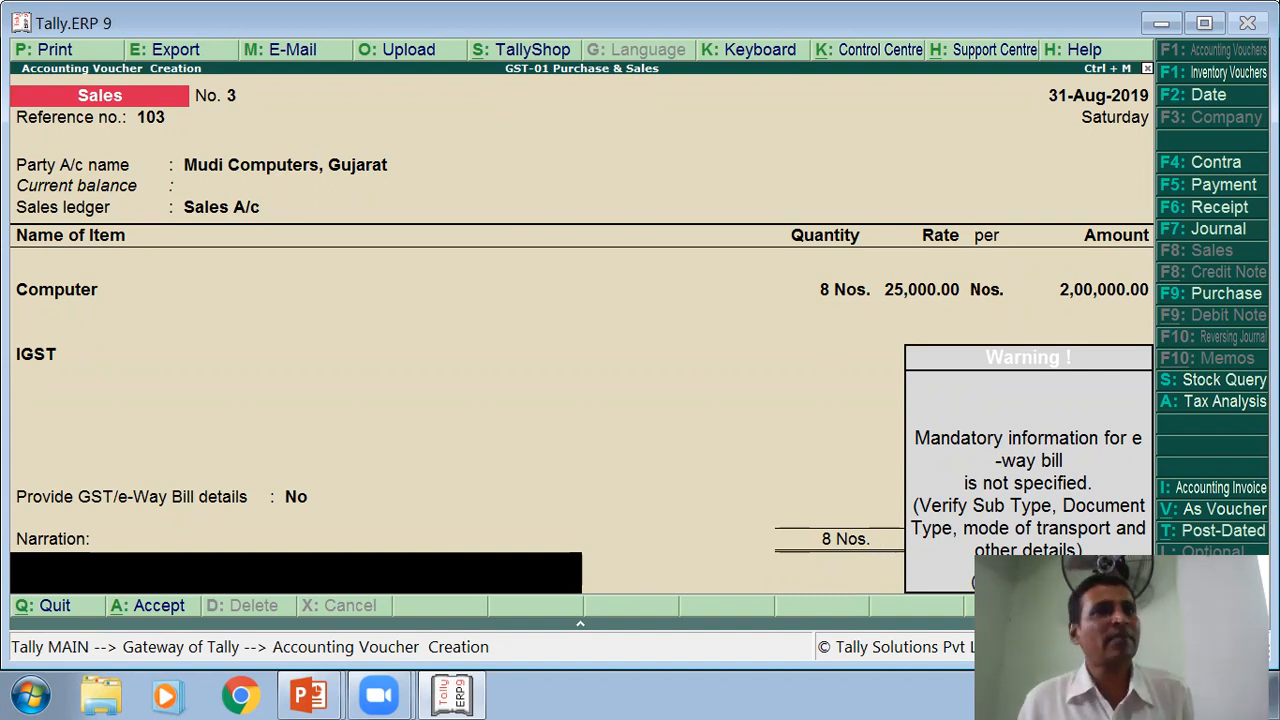
key(Return)
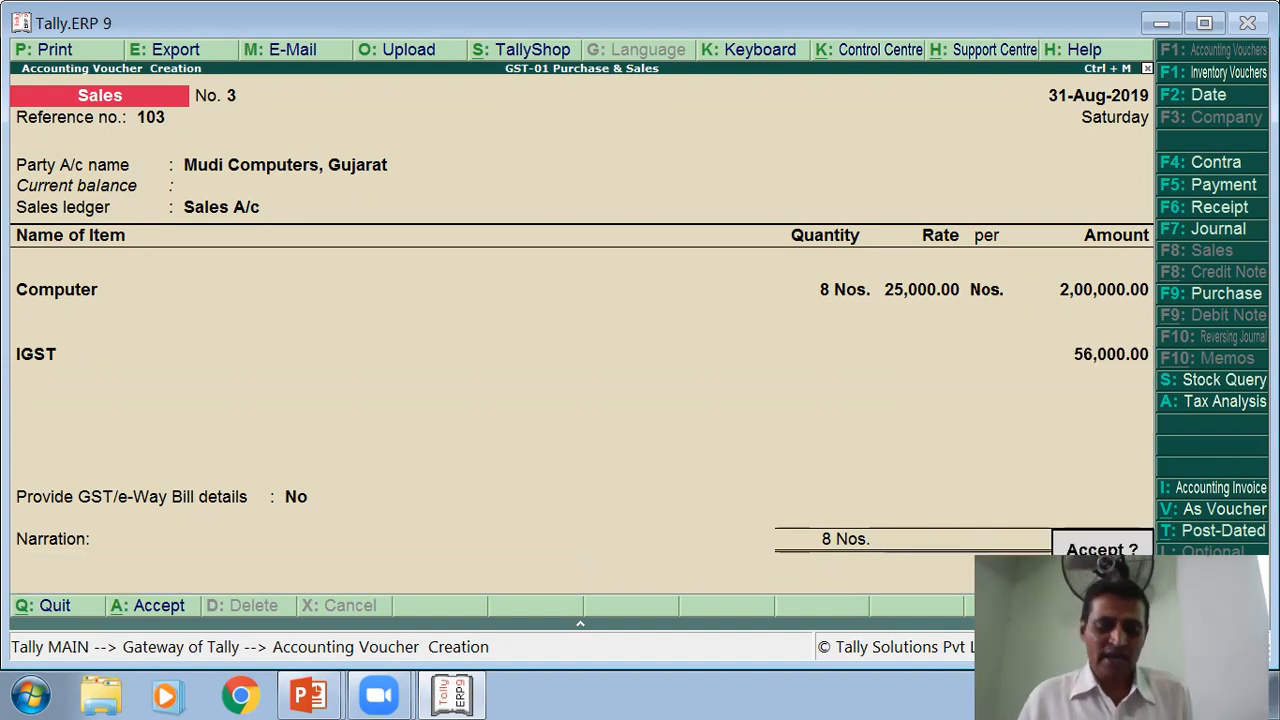
key(Return)
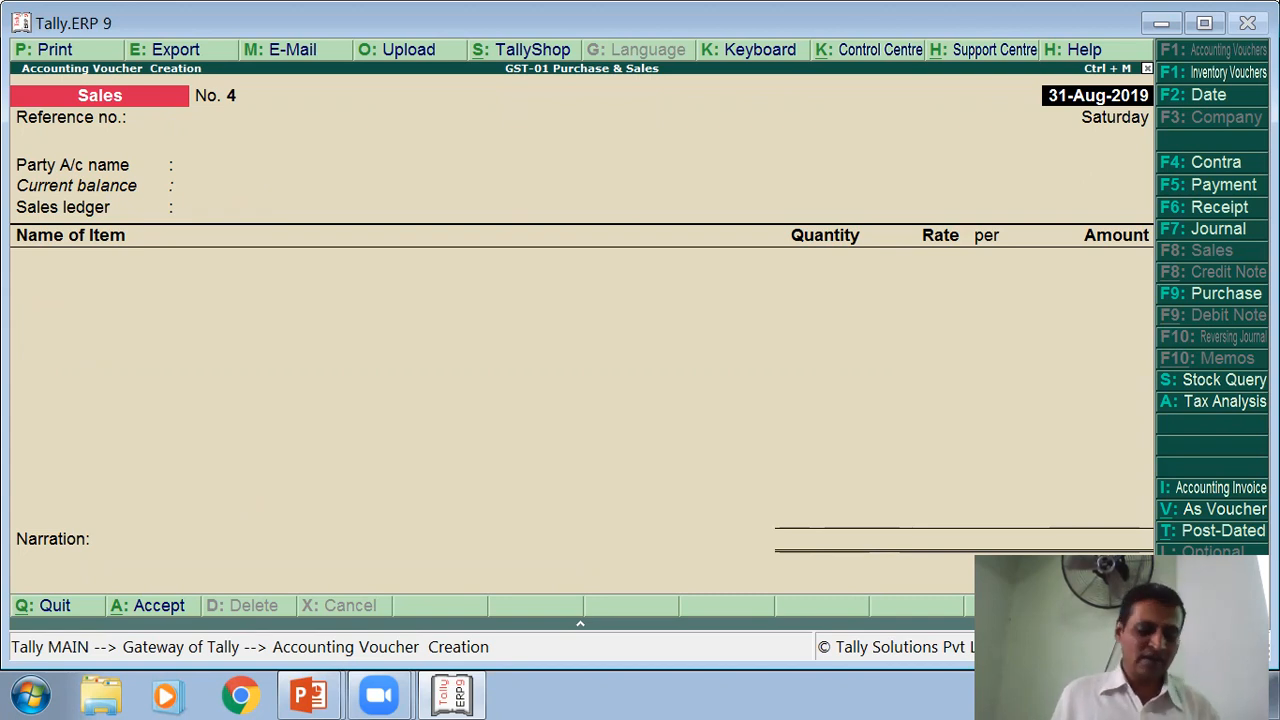
Step: Quit voucher entry without starting another sale and open the Balance Sheet in detailed view
key(alt+Tab)
key(alt+Tab)
key(Escape)
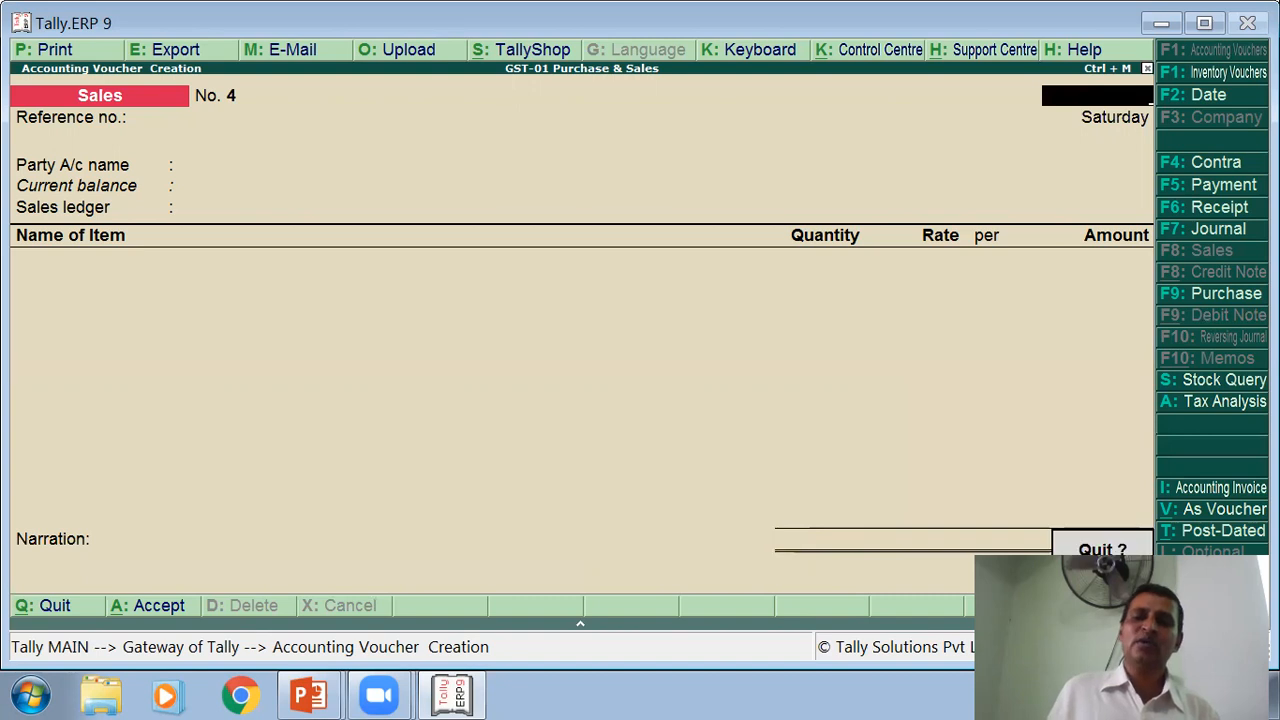
key(Return)
key(b)
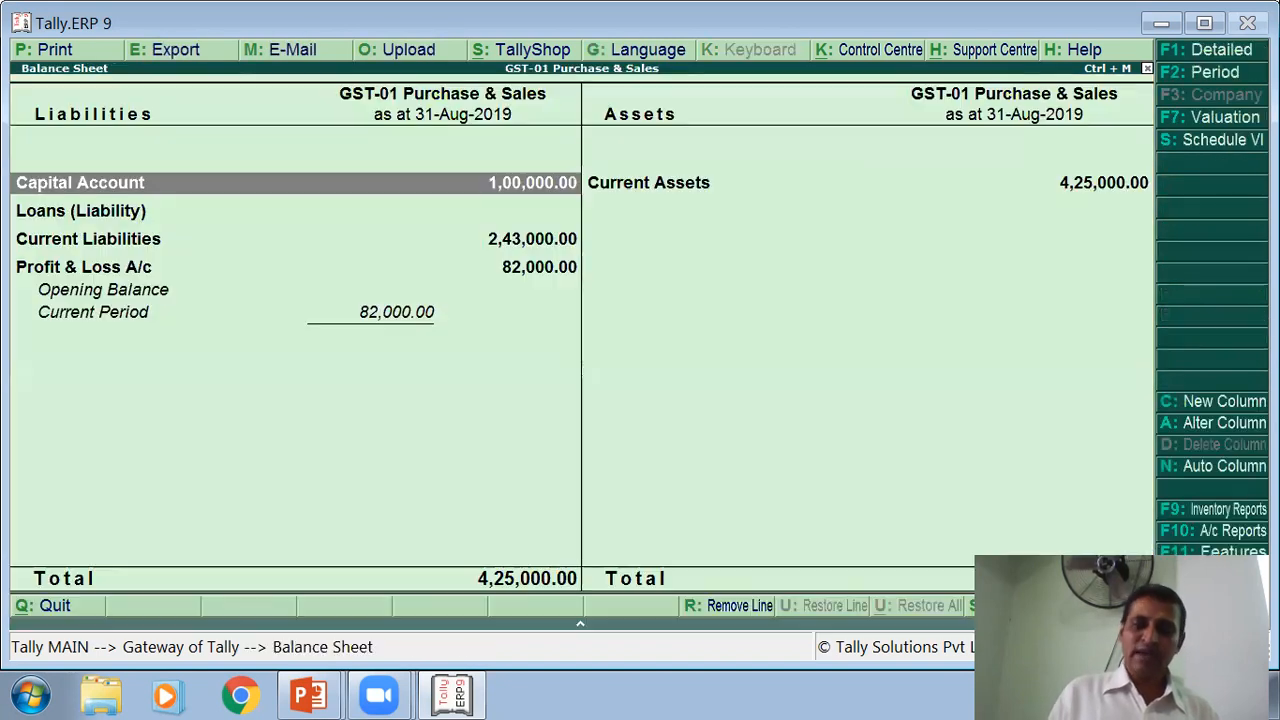
key(alt+F1)
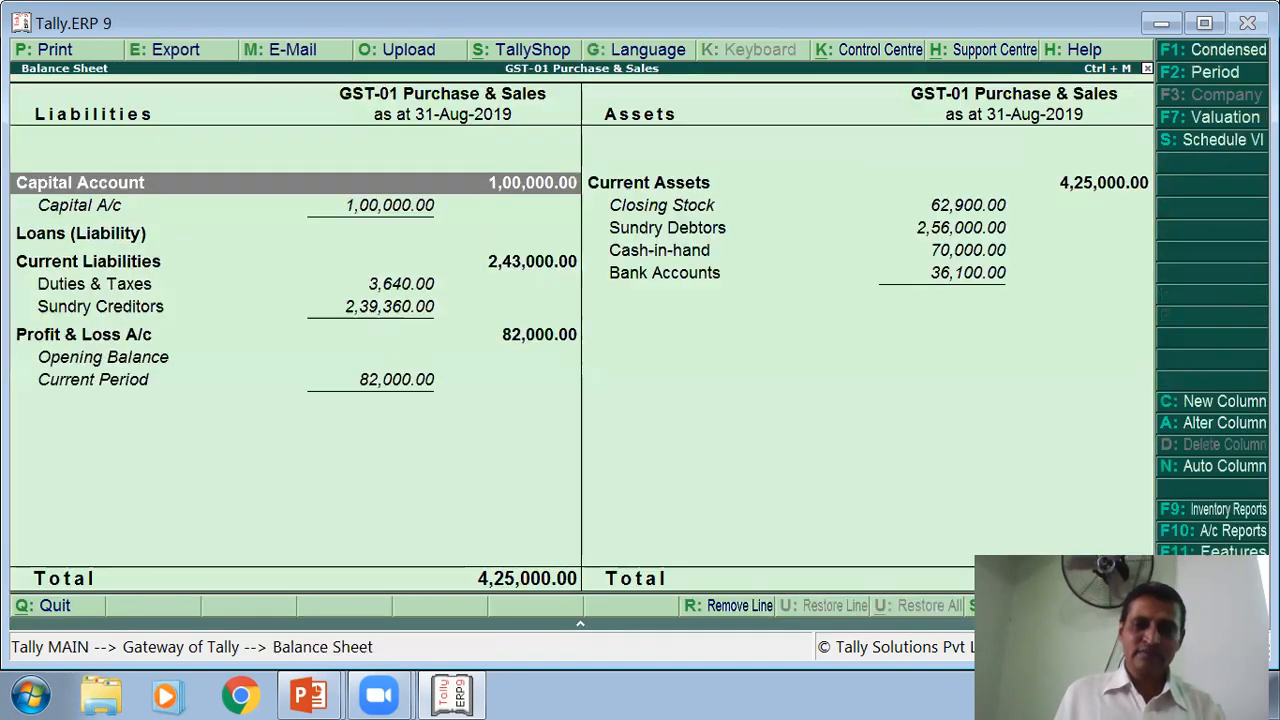
Step: Check Sundry Debtors, Sundry Creditors and the Duties & Taxes ledgers against the 31/08/2018 tax tables in the PowerPoint slide show
click(730, 229)
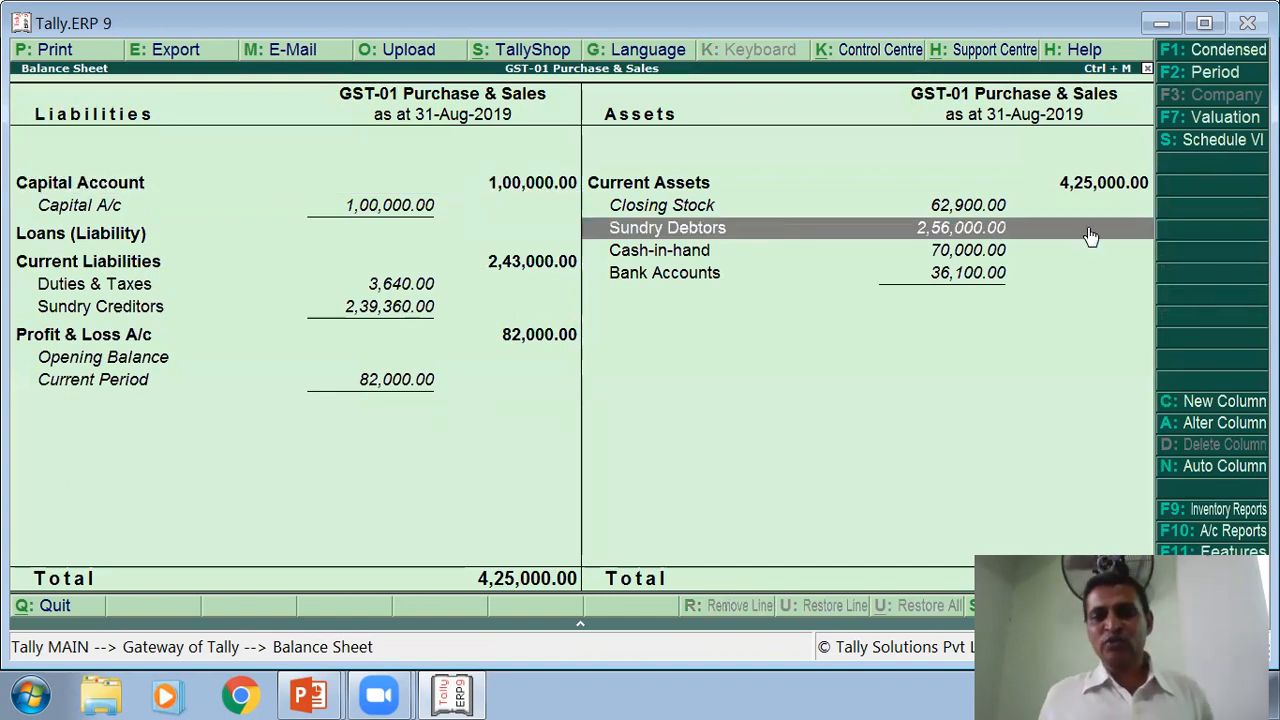
click(372, 316)
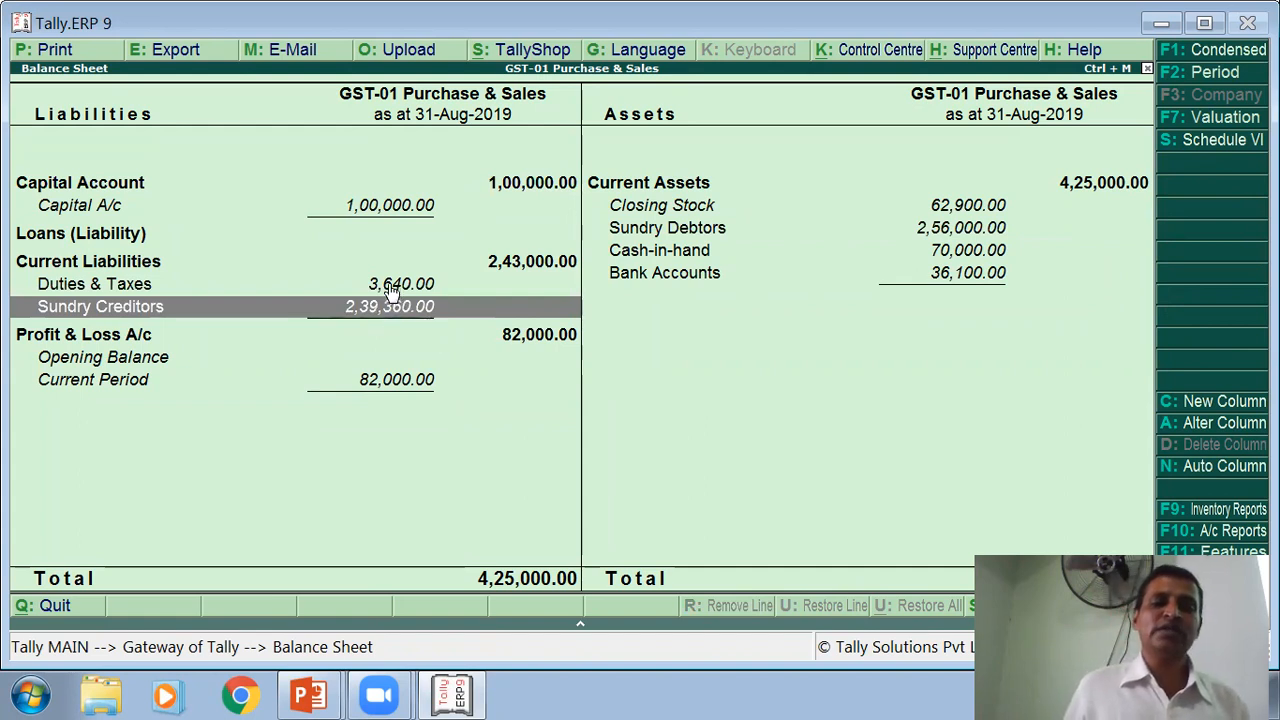
click(390, 288)
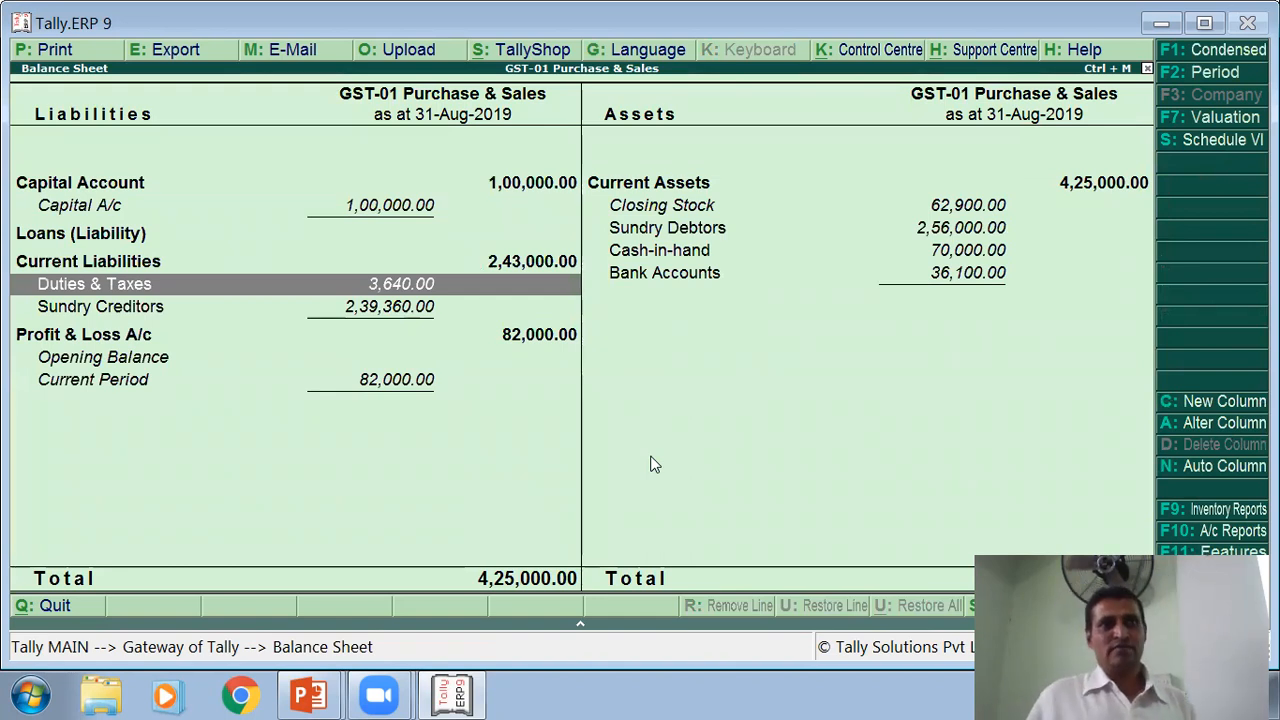
key(Return)
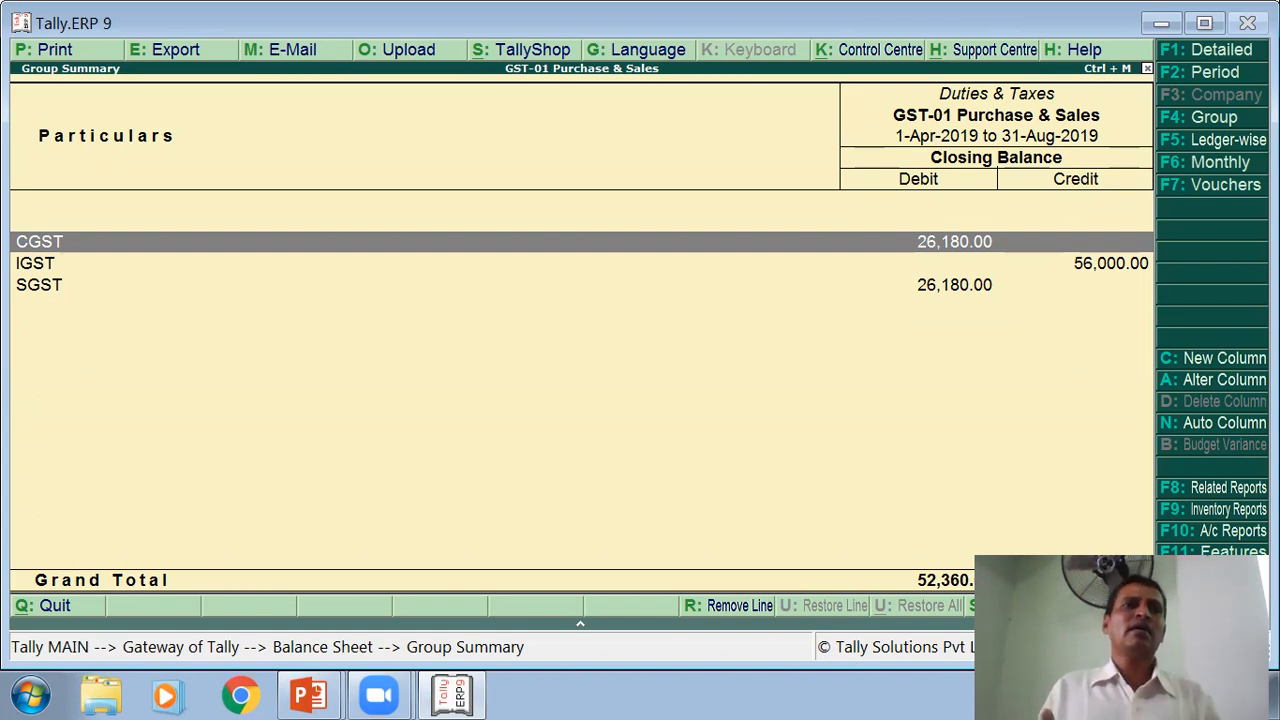
key(alt+Tab)
key(Page_Down)
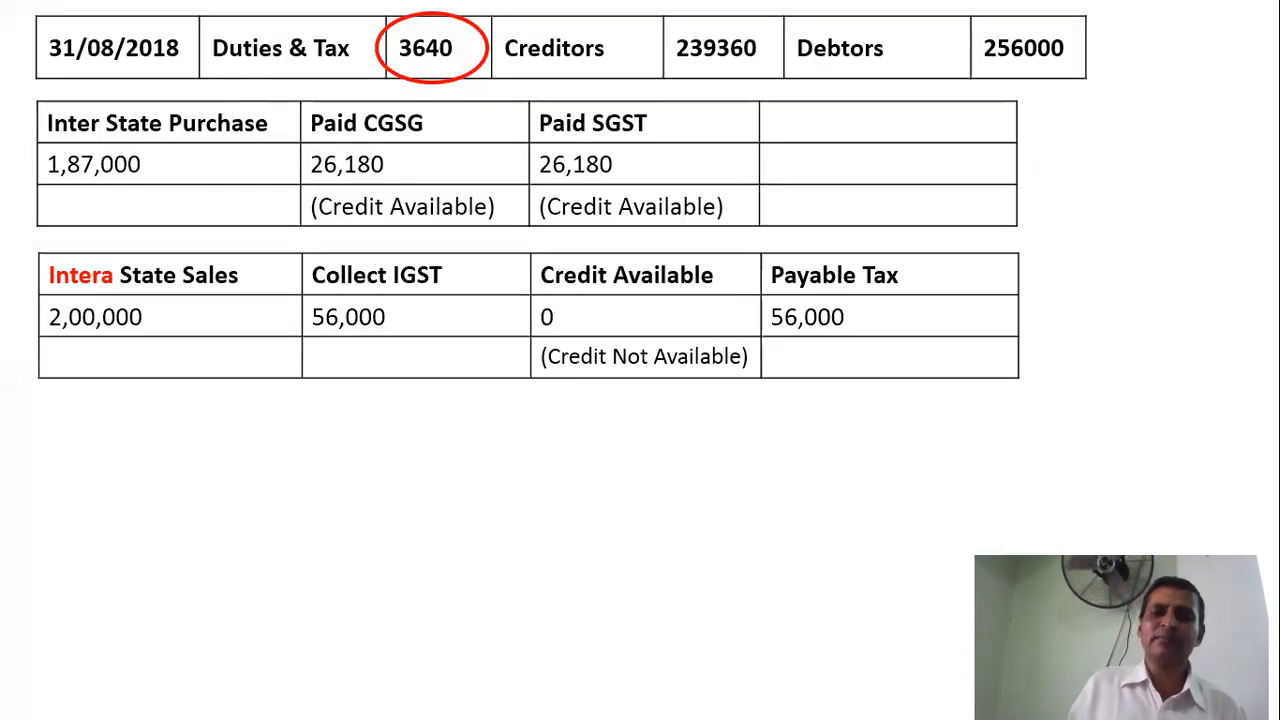
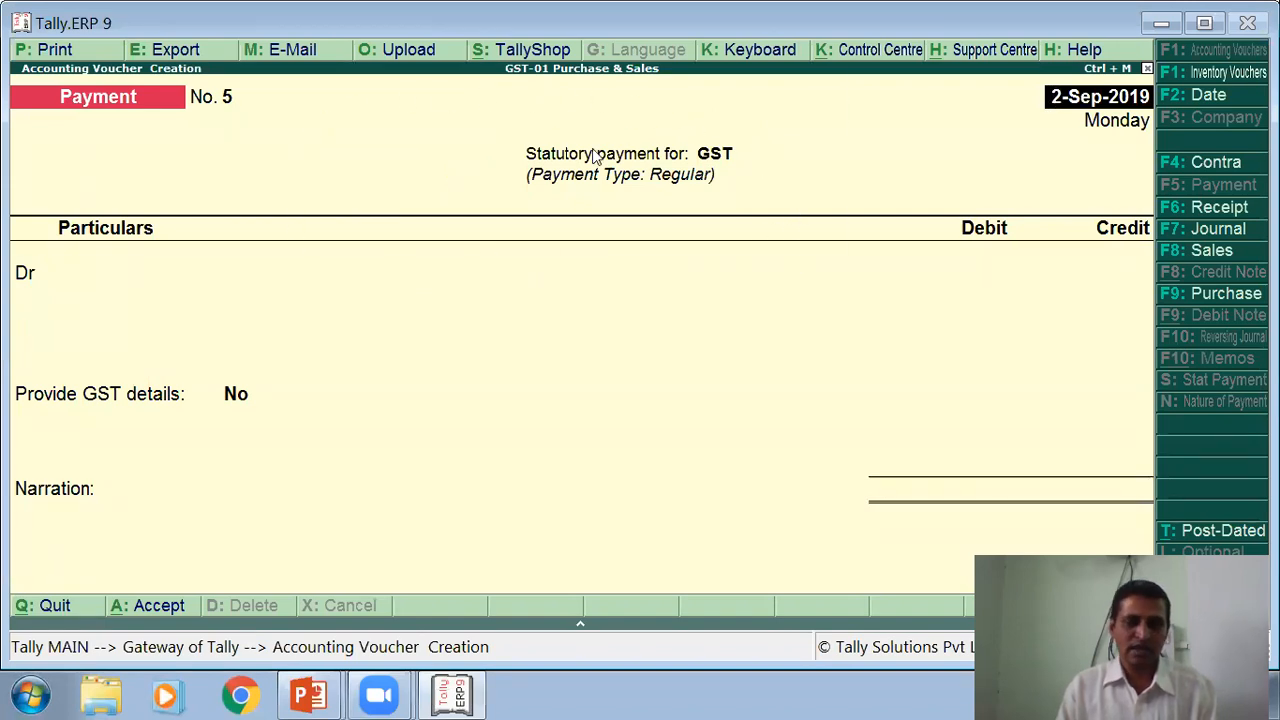
Step: In the GST statutory payment voucher dated 2-Sep-2019, debit IGST with 3640 and credit Bank A/c with the same amount
key(Return)
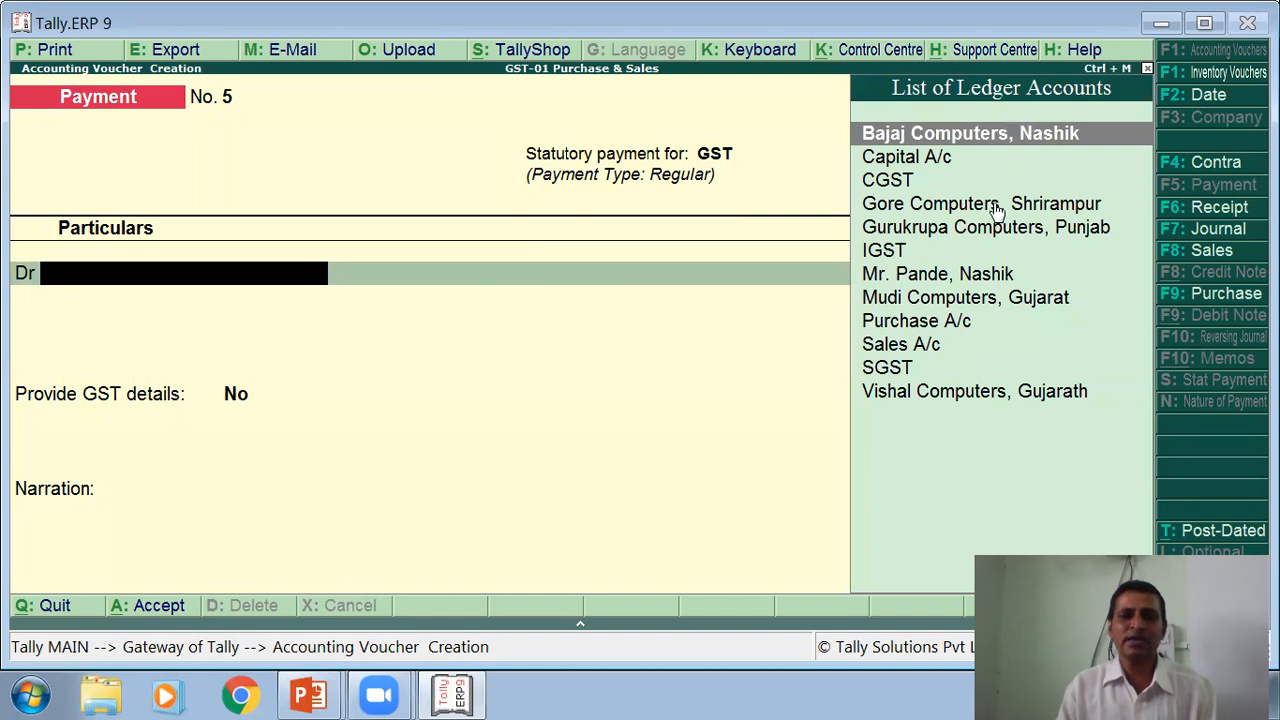
click(911, 254)
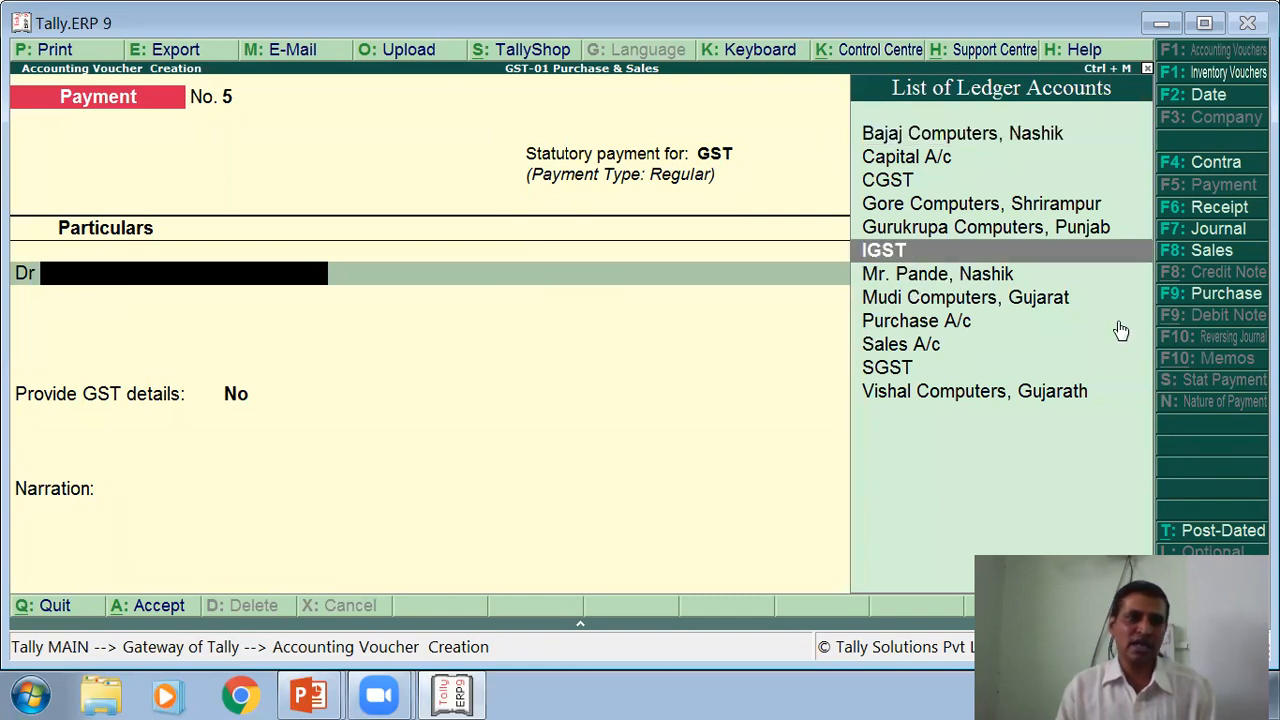
key(Return)
text(3640)
key(Return)
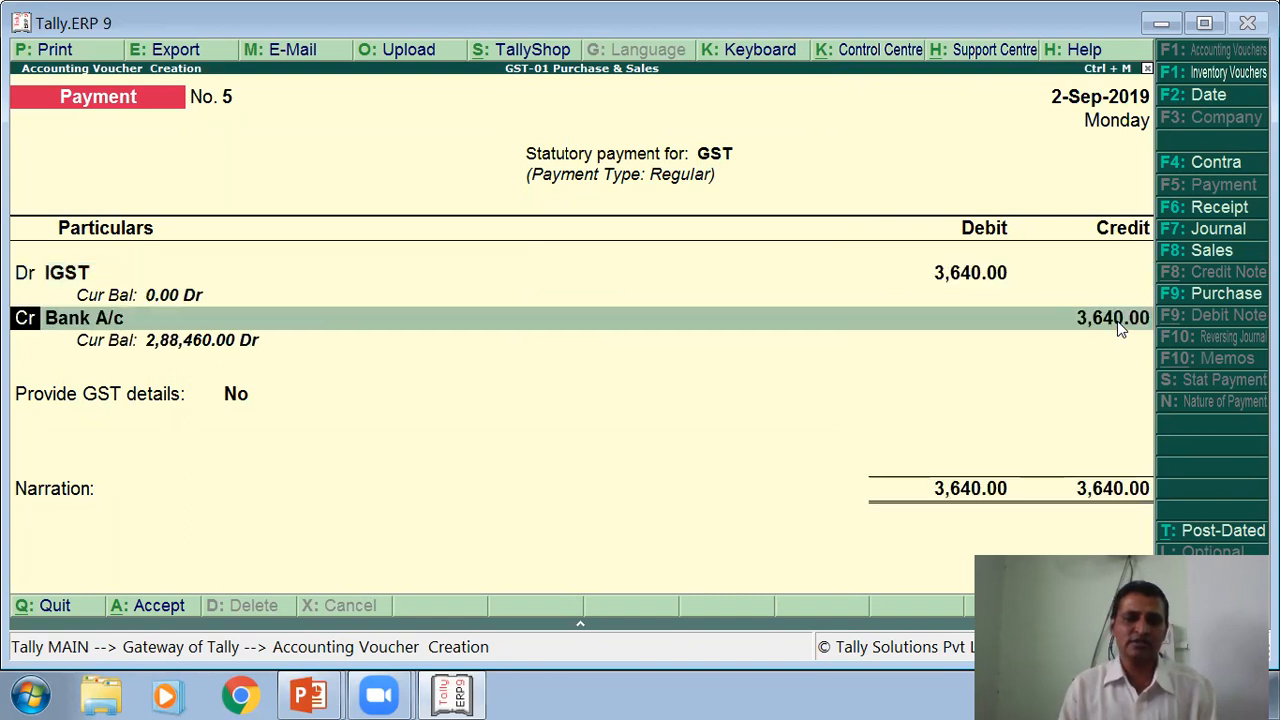
key(Return)
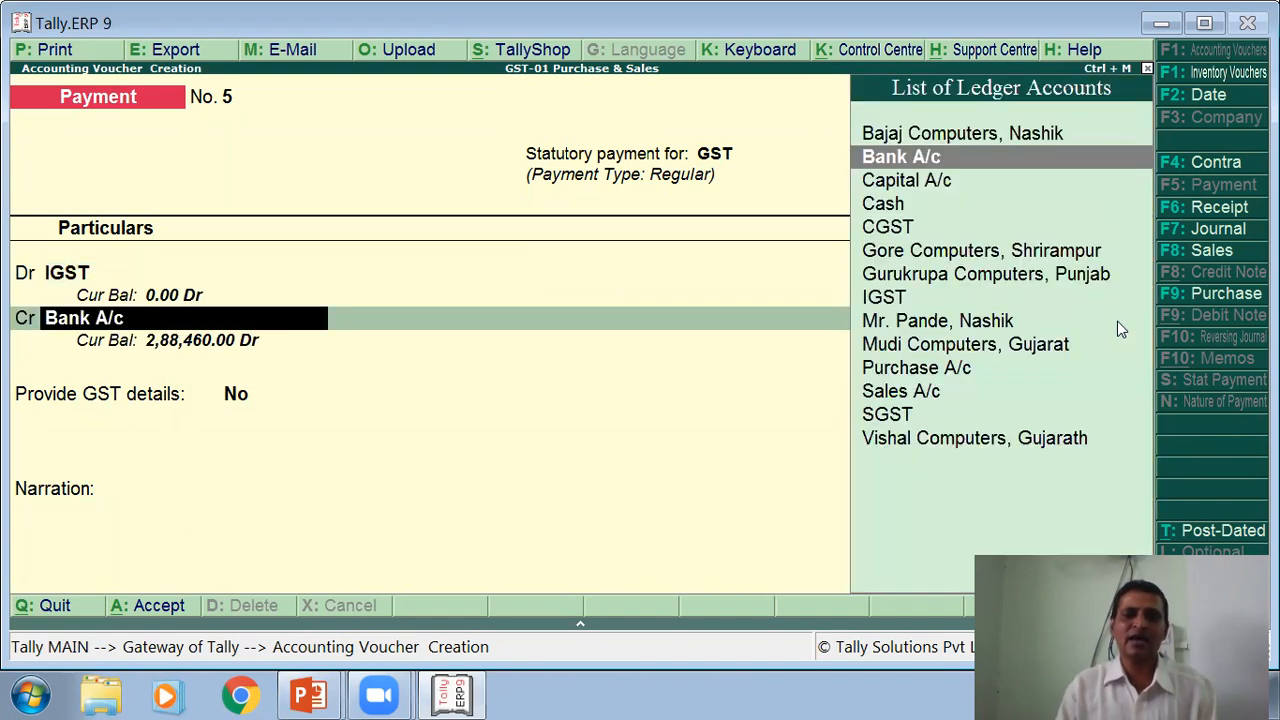
key(Return)
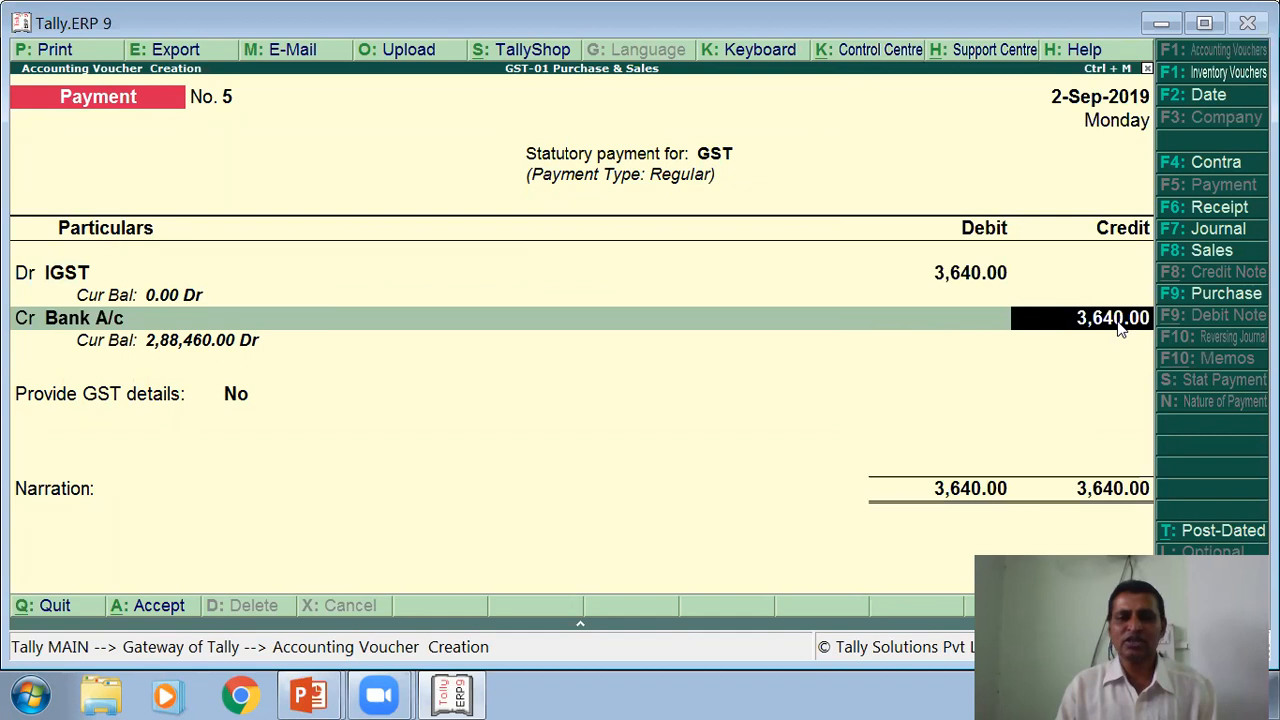
Step: Accept the bank allocation, keep Provide GST details at No, and save the GST payment voucher without a narration
key(Return)
key(Return)
key(Return)
key(Return)
key(Return)
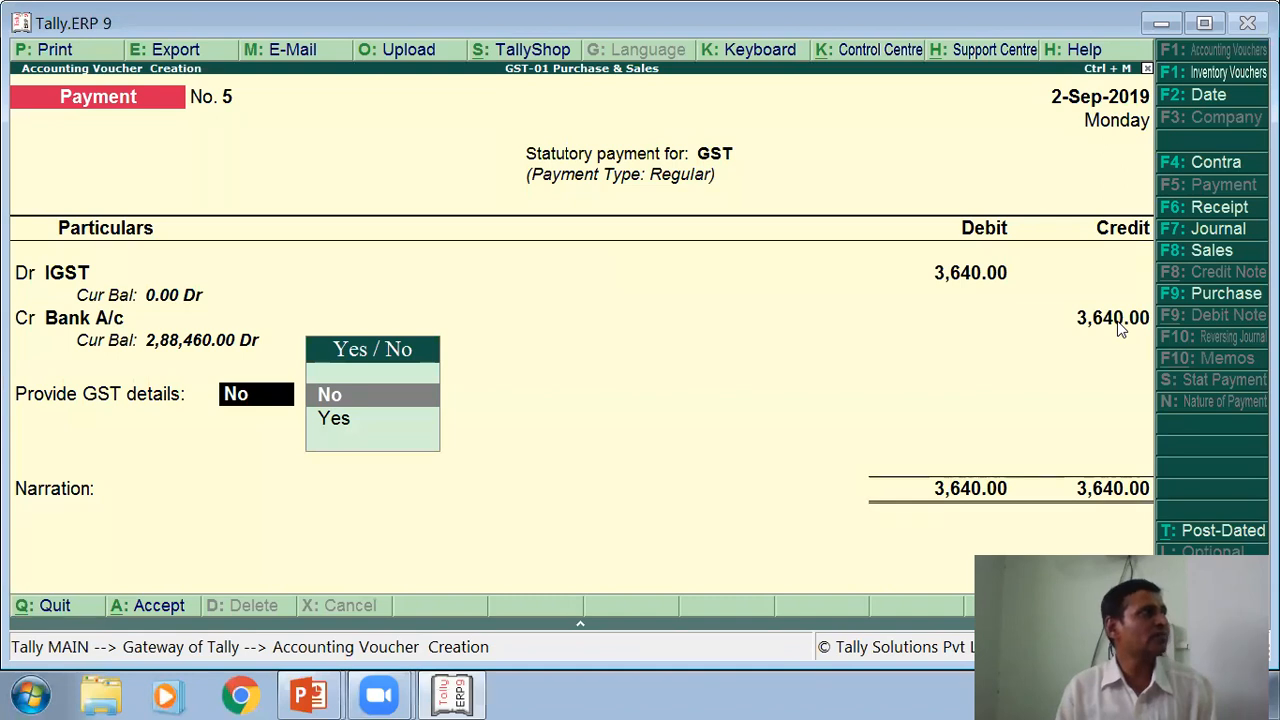
key(Return)
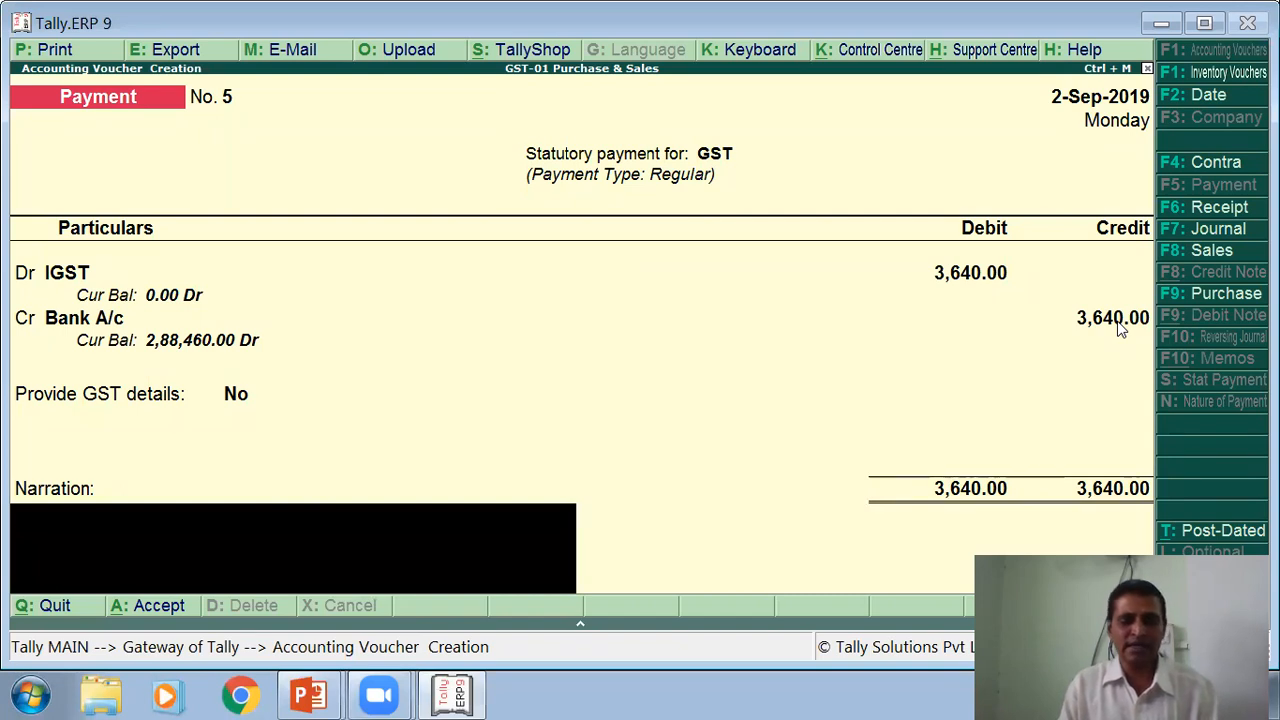
key(Return)
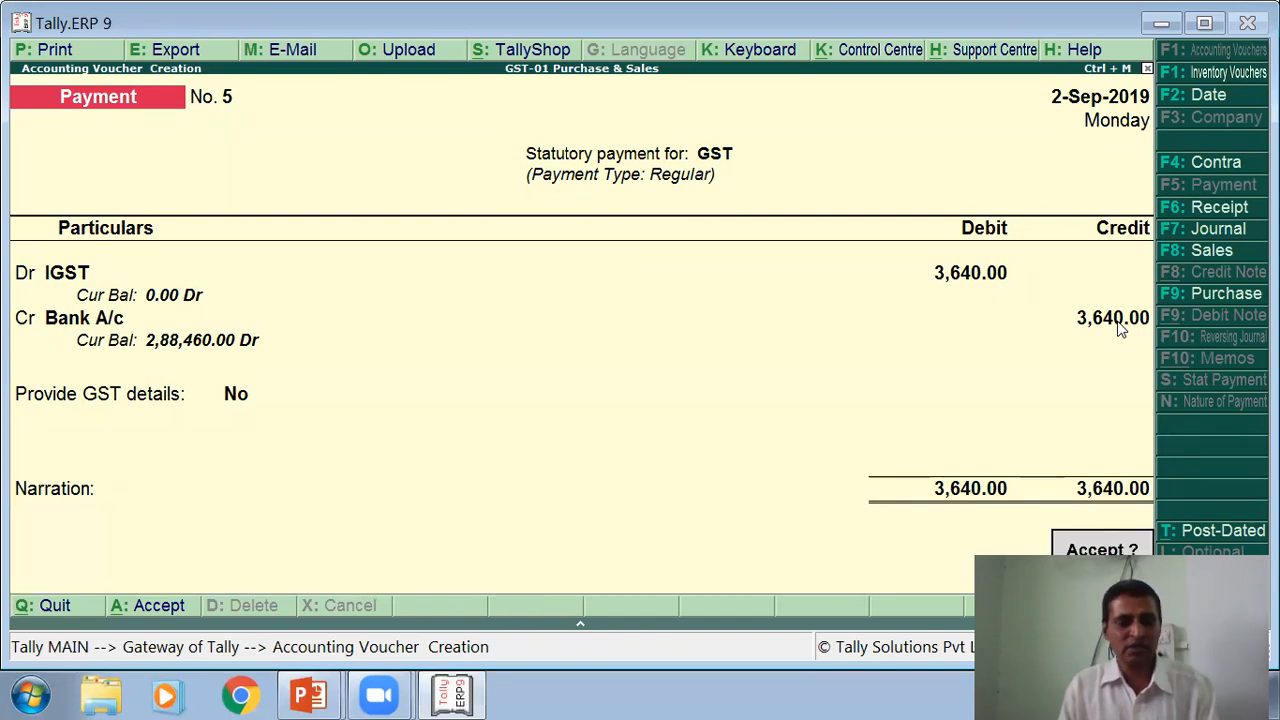
key(Return)
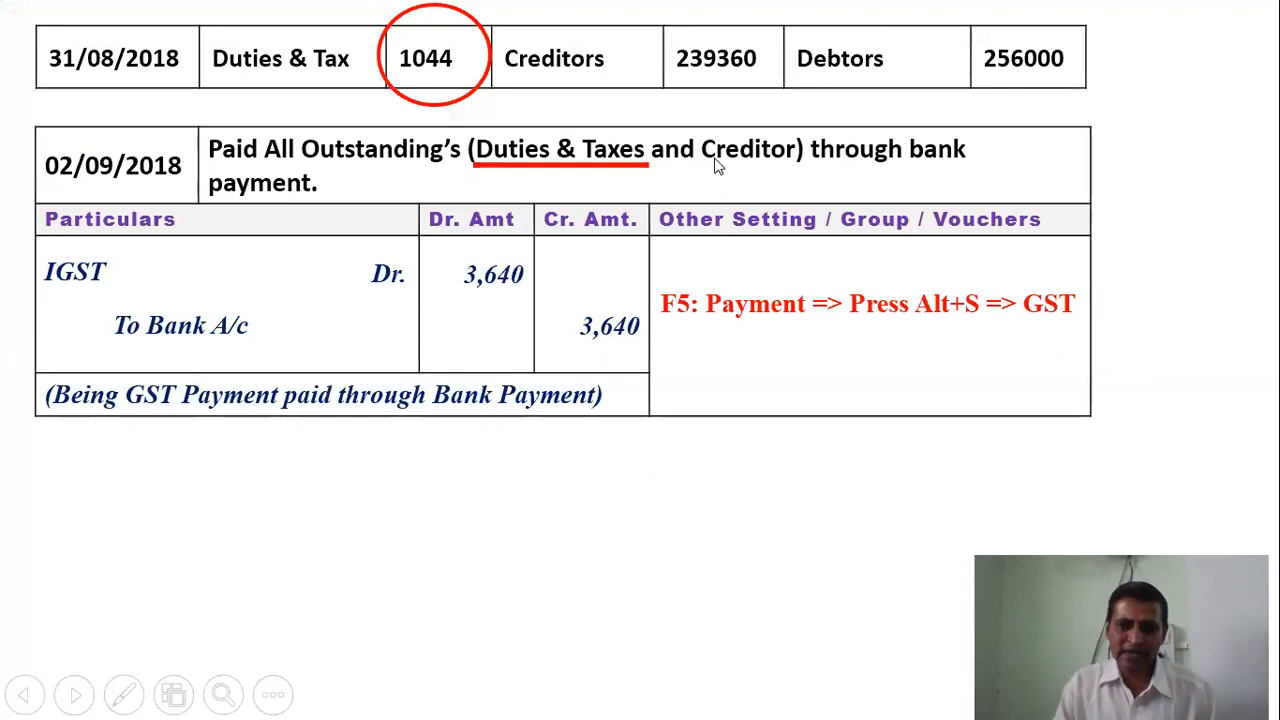
Step: Examine the creditor payment entry for Gore Computers in the PowerPoint slides, including its accounts, amounts, voucher type and narration
click(768, 206)
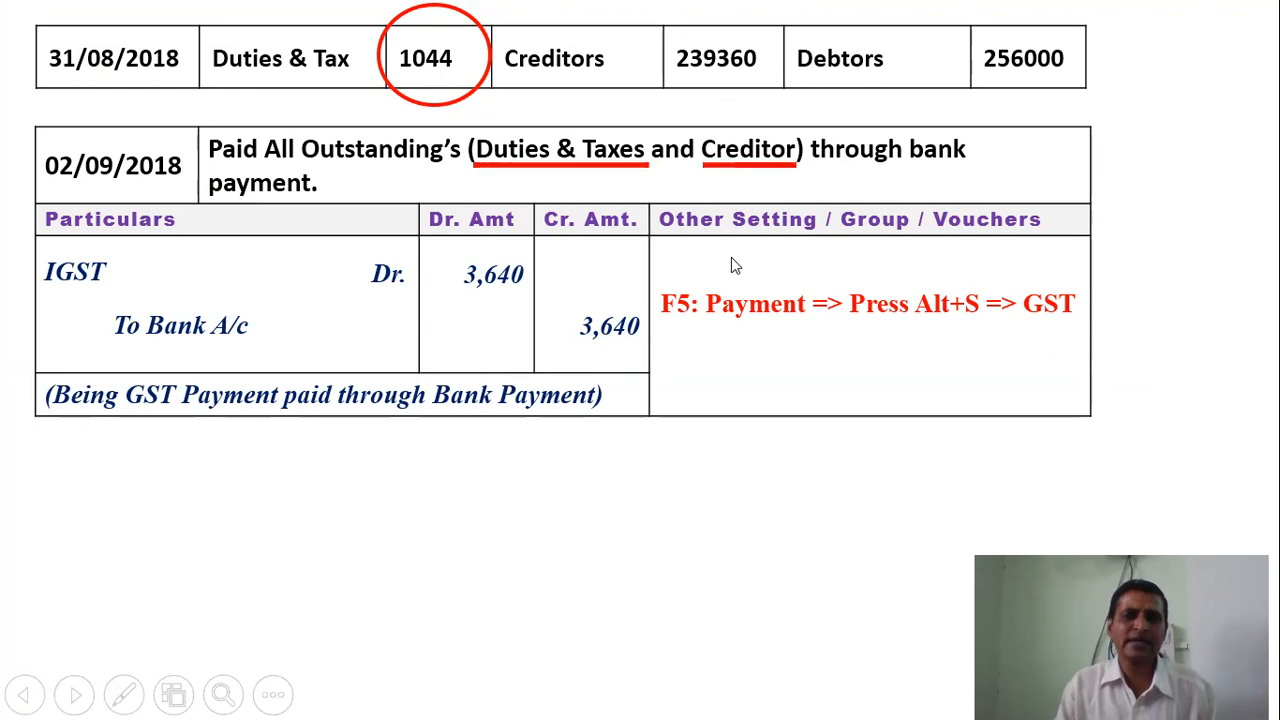
click(849, 272)
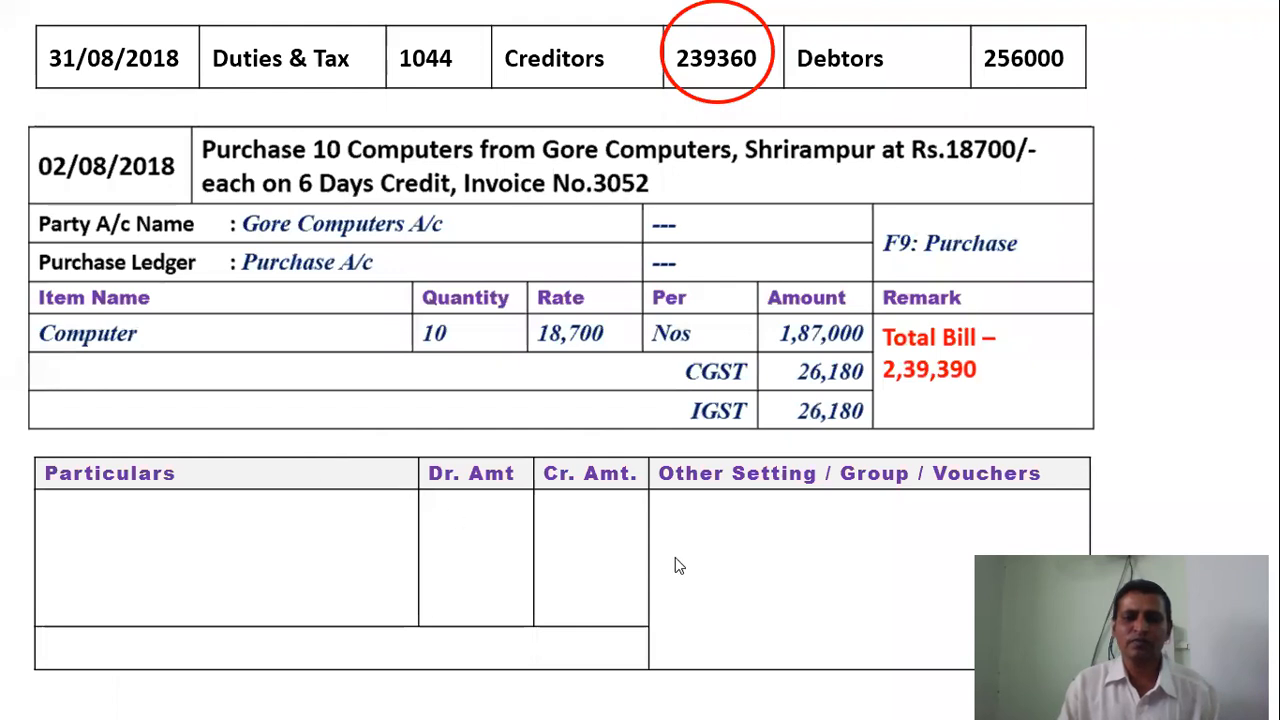
click(740, 571)
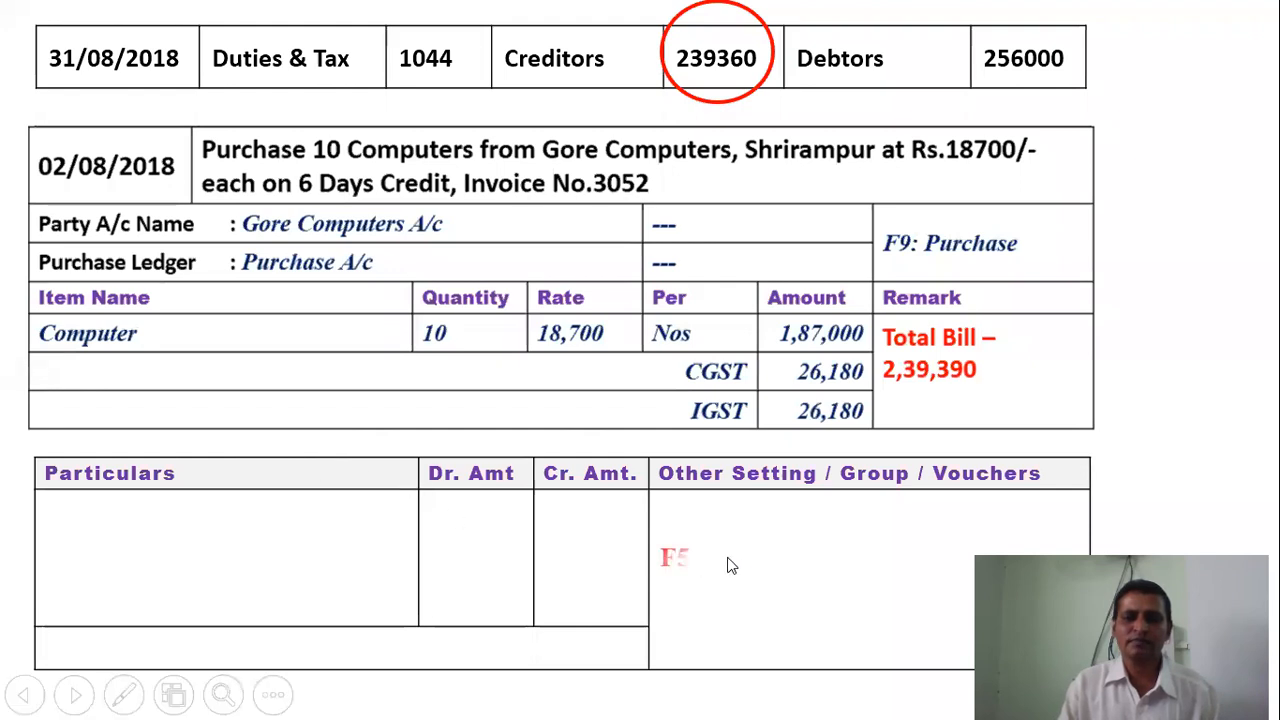
click(104, 527)
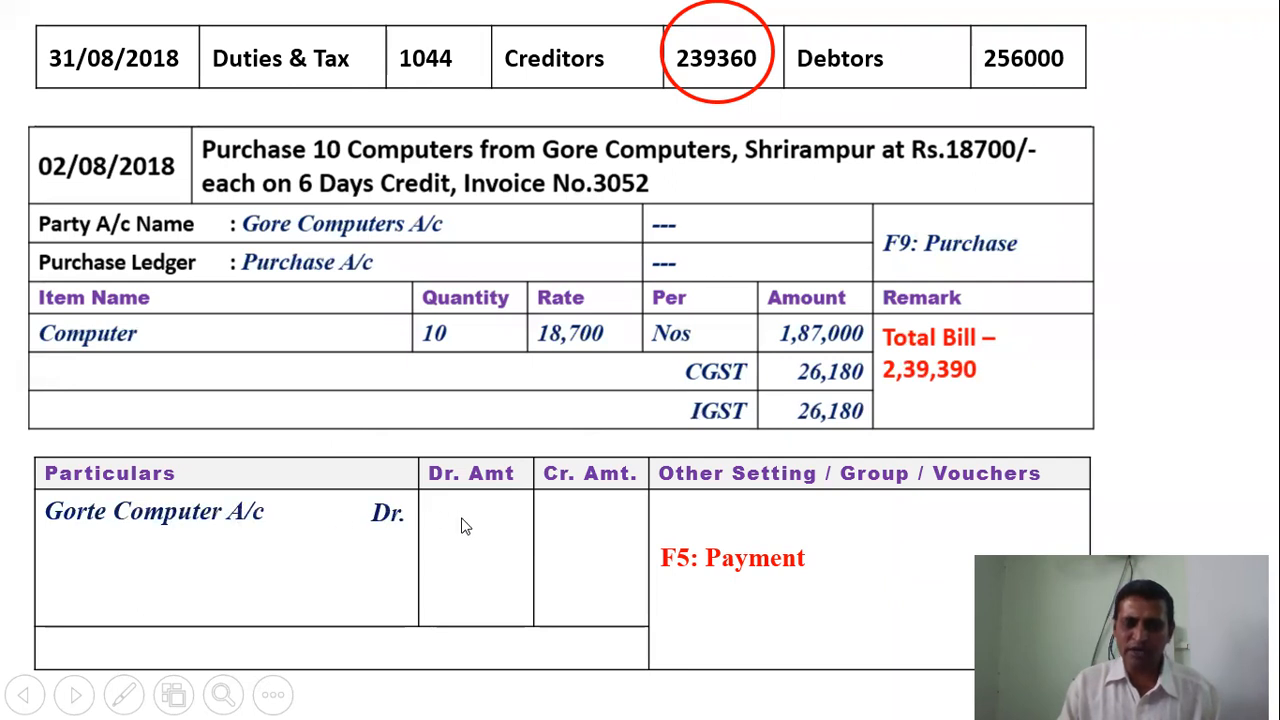
click(598, 553)
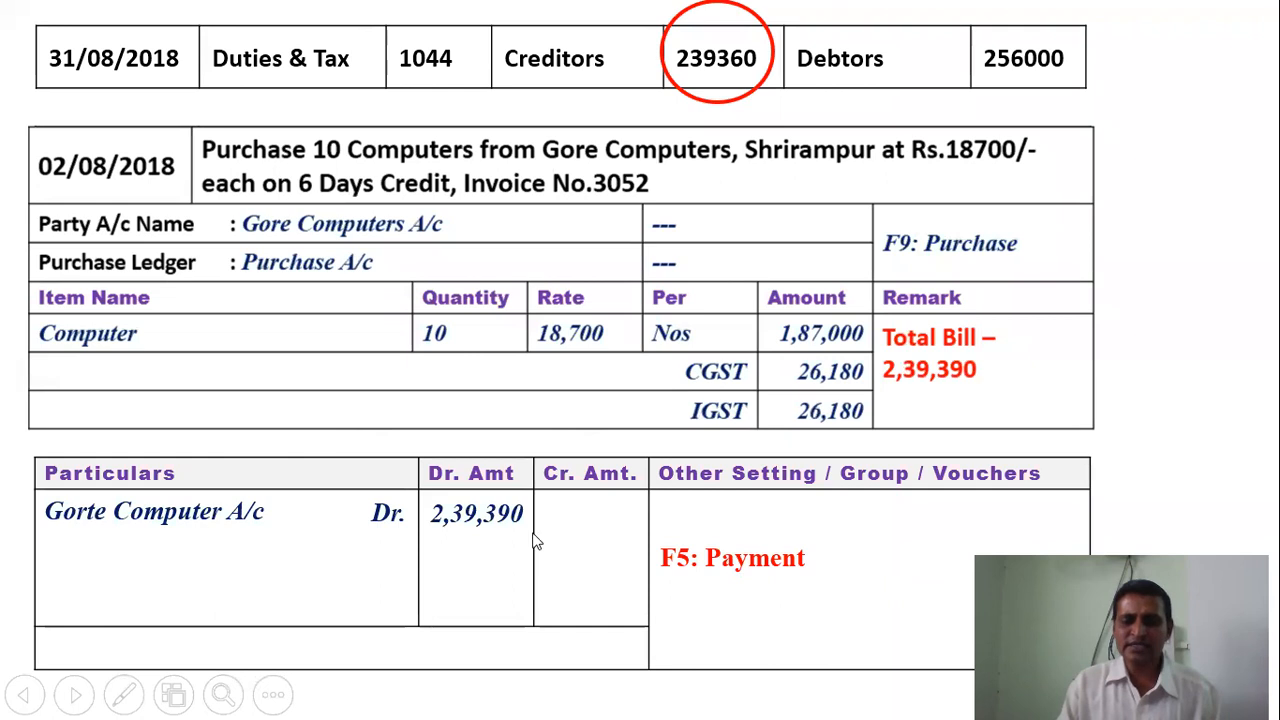
click(285, 589)
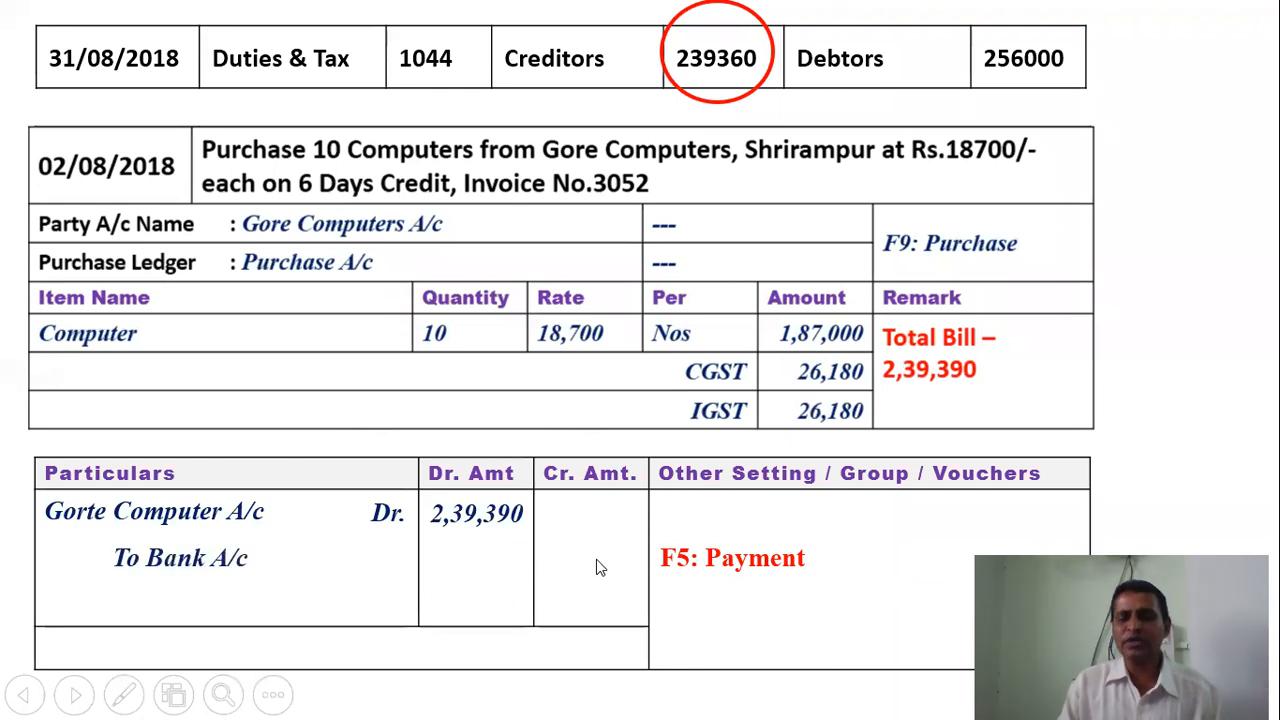
click(606, 584)
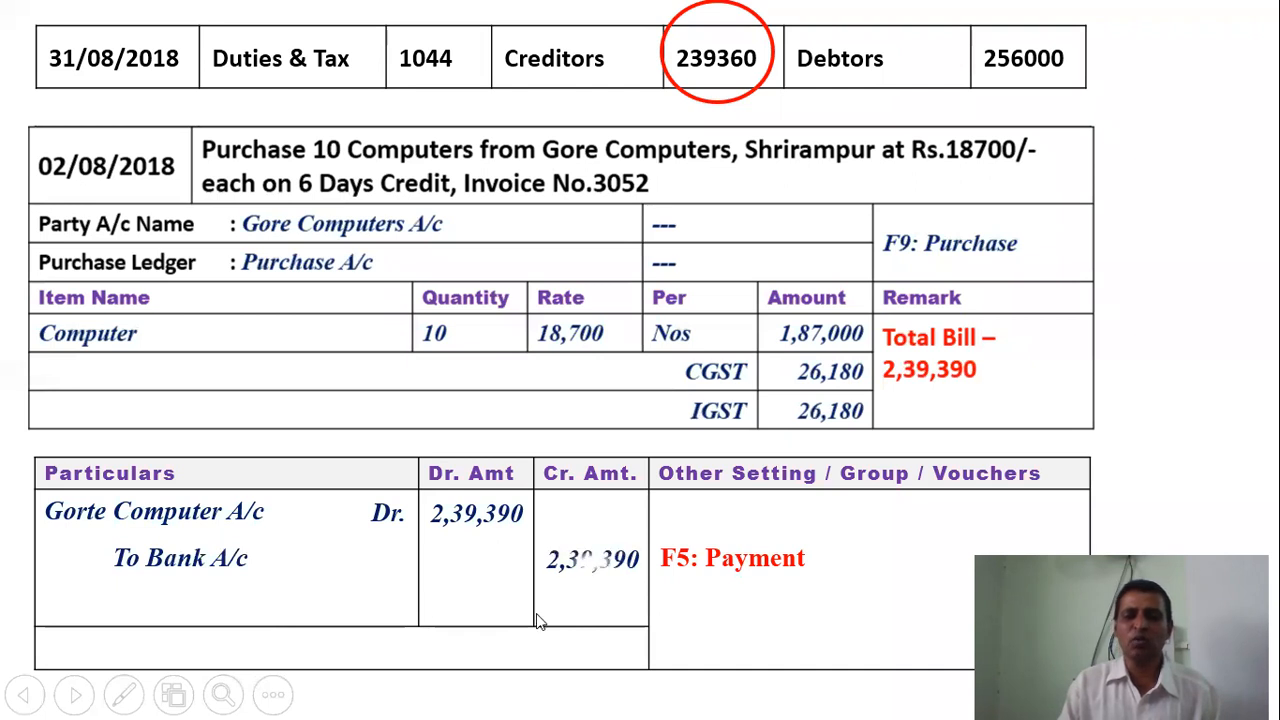
click(300, 672)
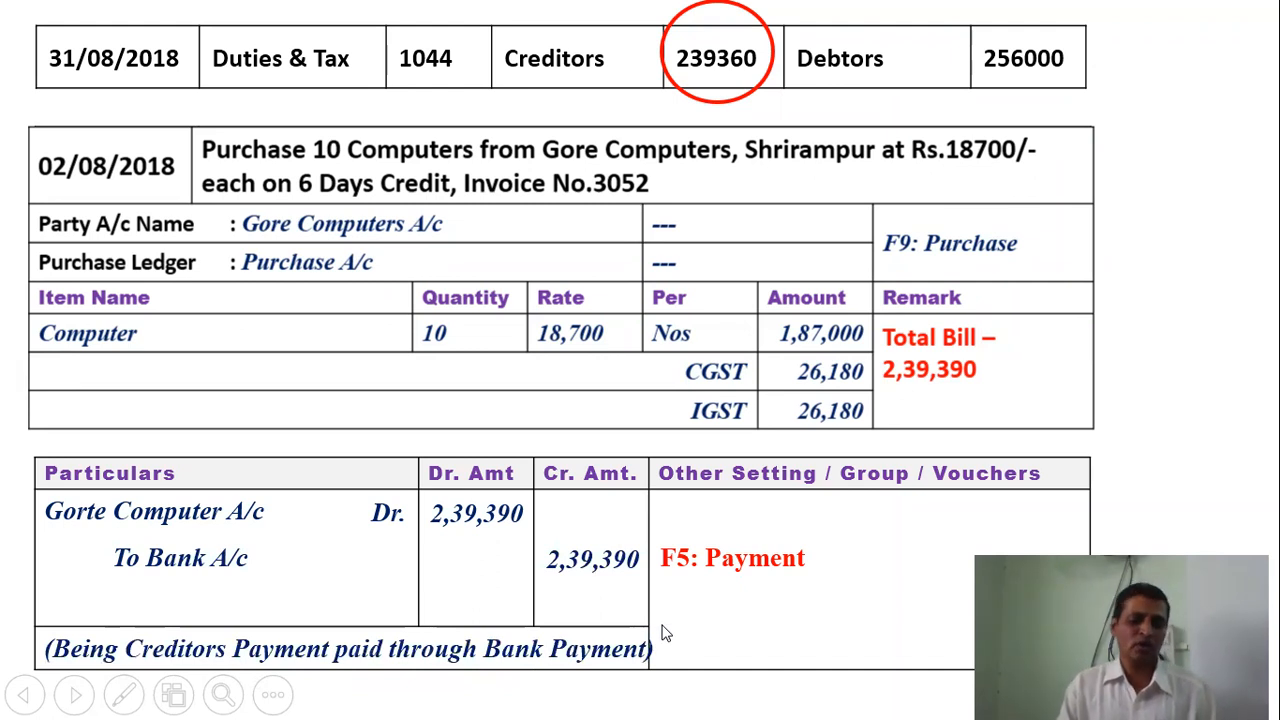
key(alt+Tab)
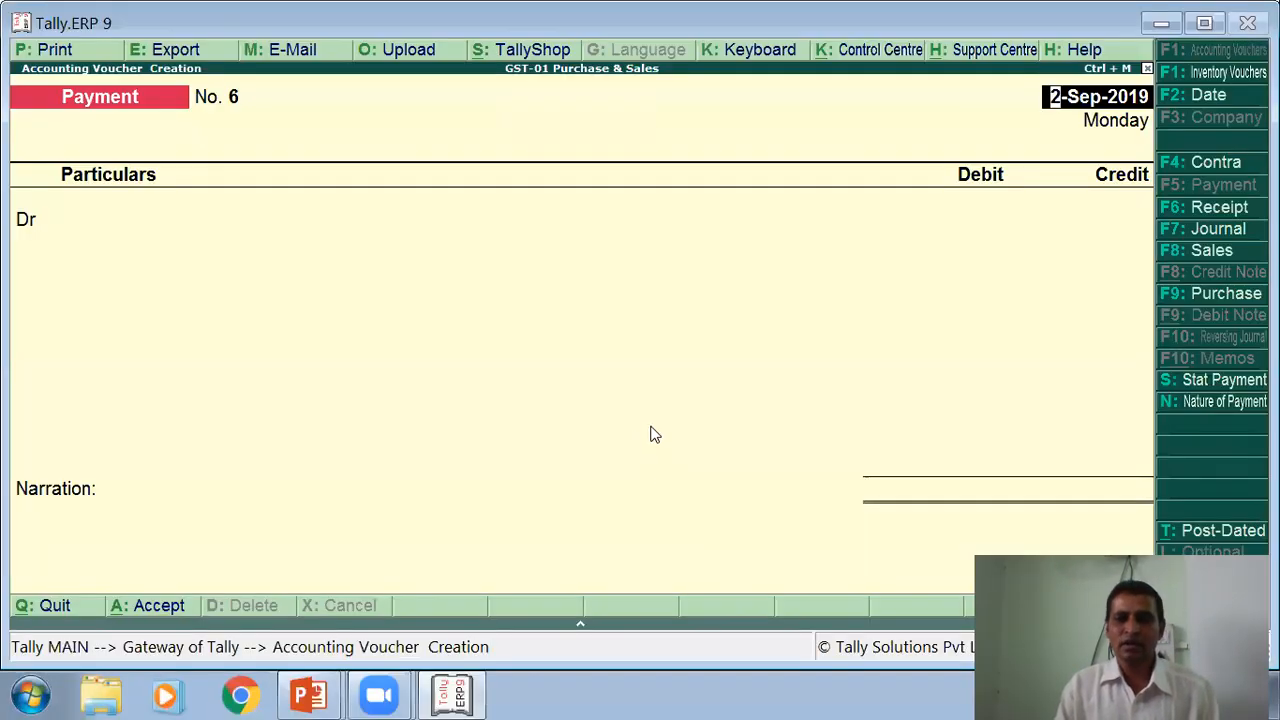
key(alt+Tab)
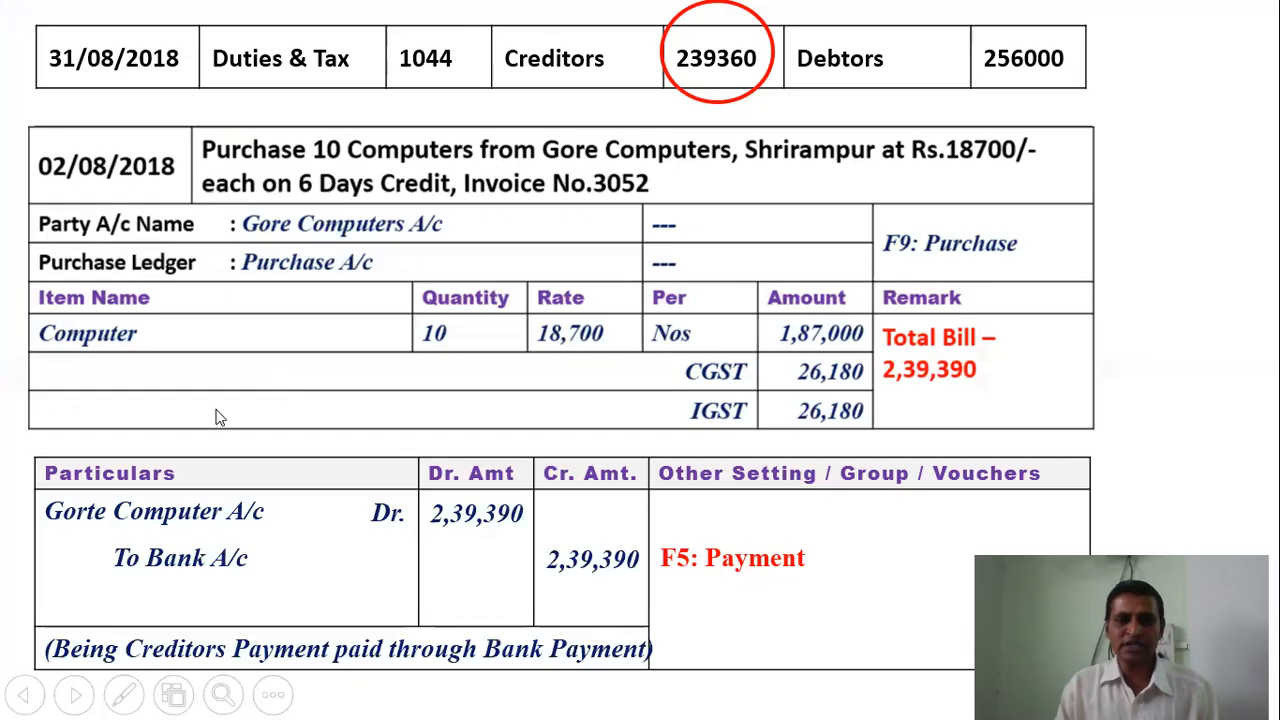
Step: Switch to Tally.ERP 9 and debit Gore Computers, Shrirampur with 2,39,360 in the new payment voucher
key(alt+Tab)
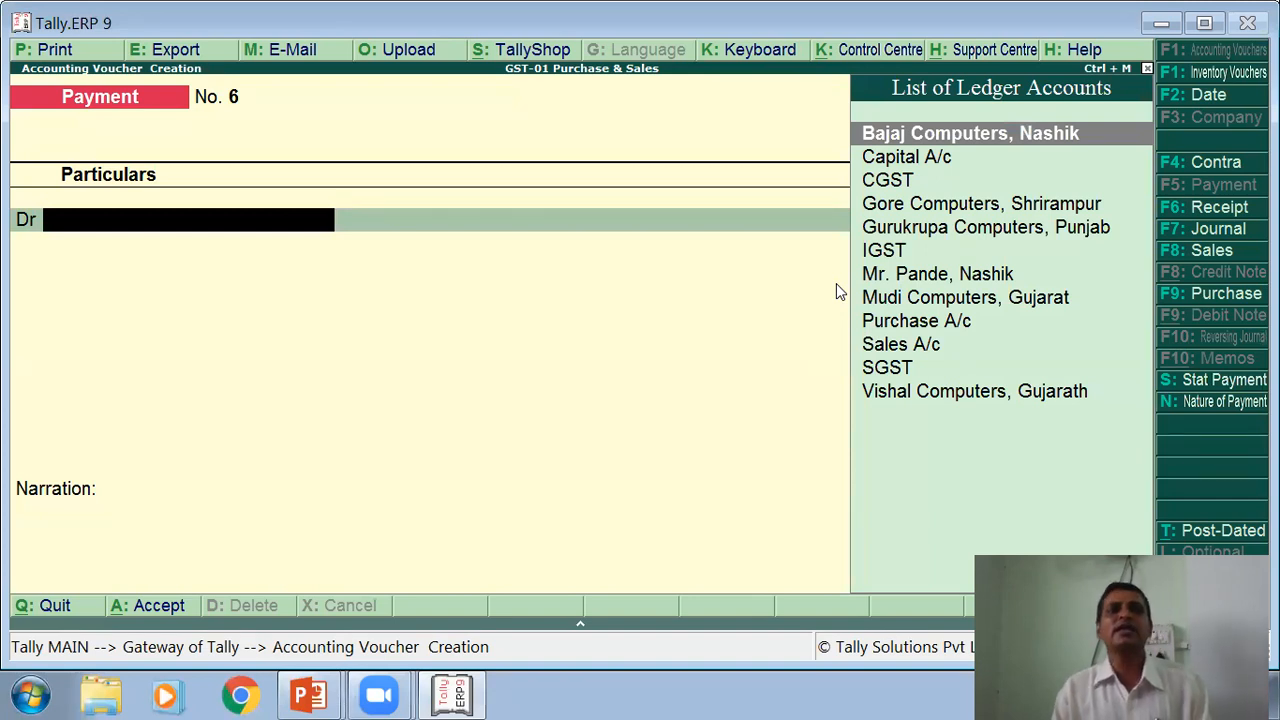
text(Go)
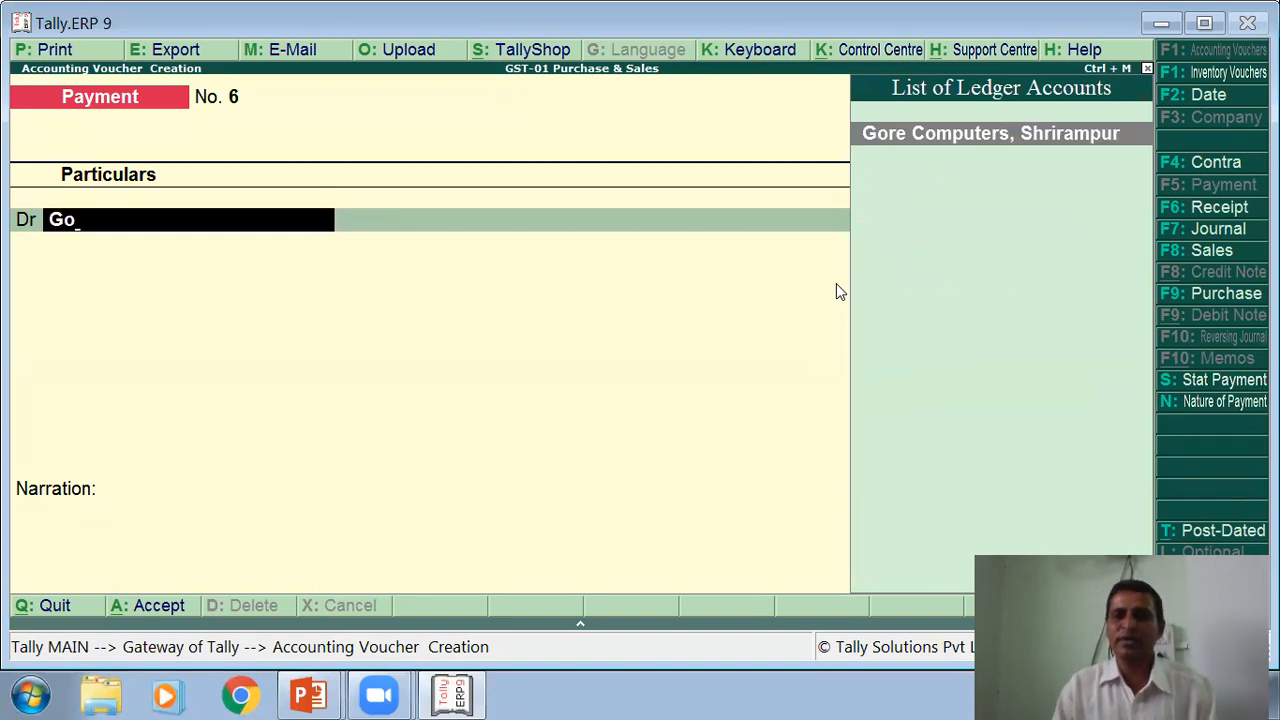
key(Return)
text(2,39,)
text(360)
key(Return)
key(Return)
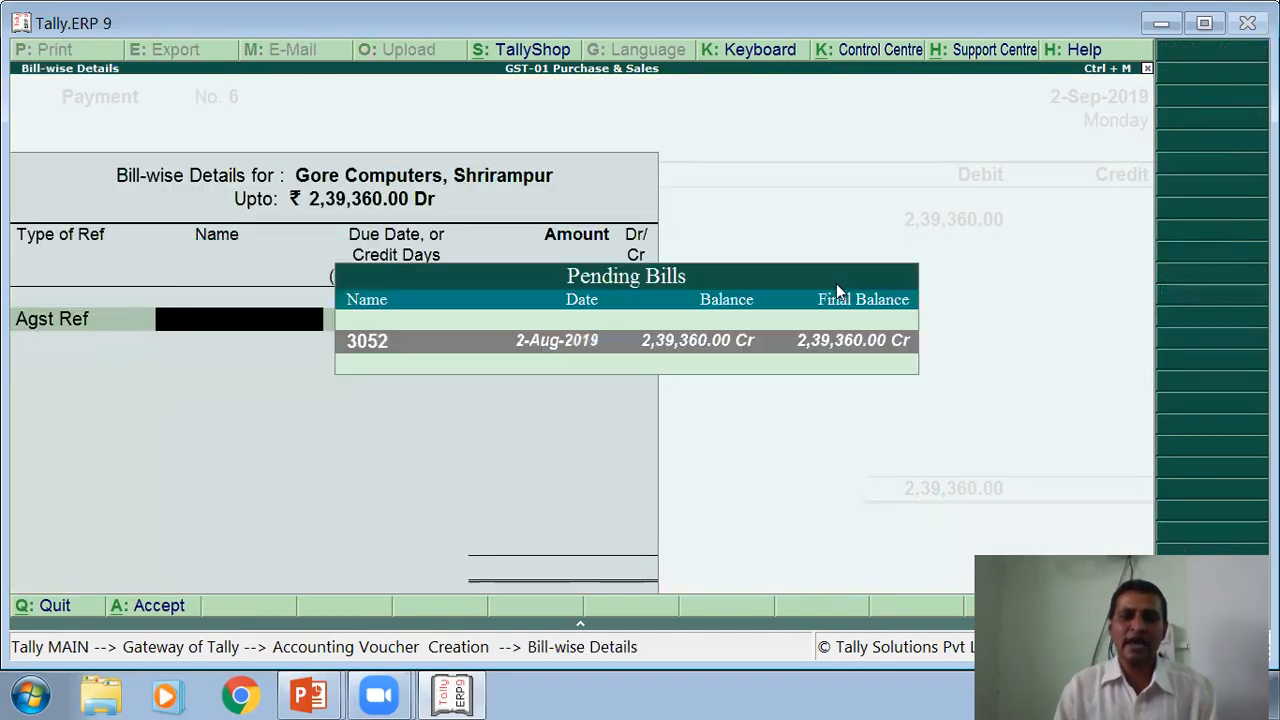
Step: Allocate the Gore Computers payment as Agst Ref to pending bill 3052 for the full 2,39,360
key(Return)
key(Return)
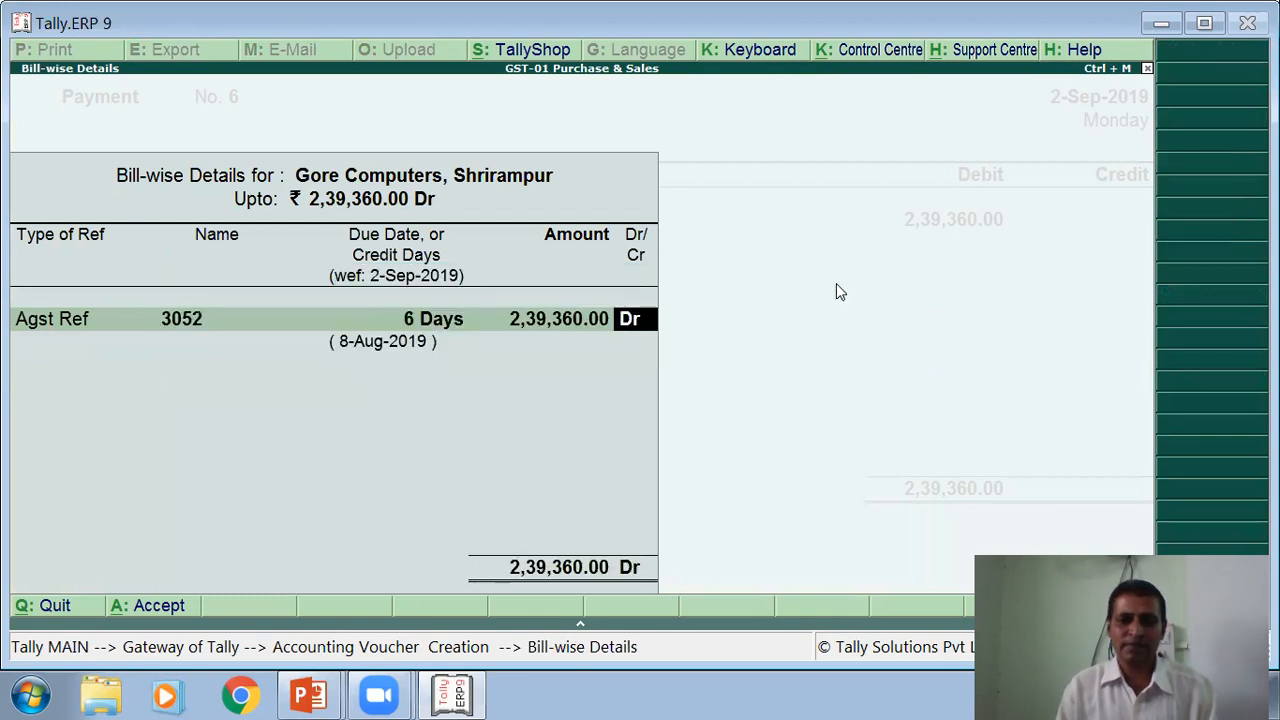
key(Return)
key(Return)
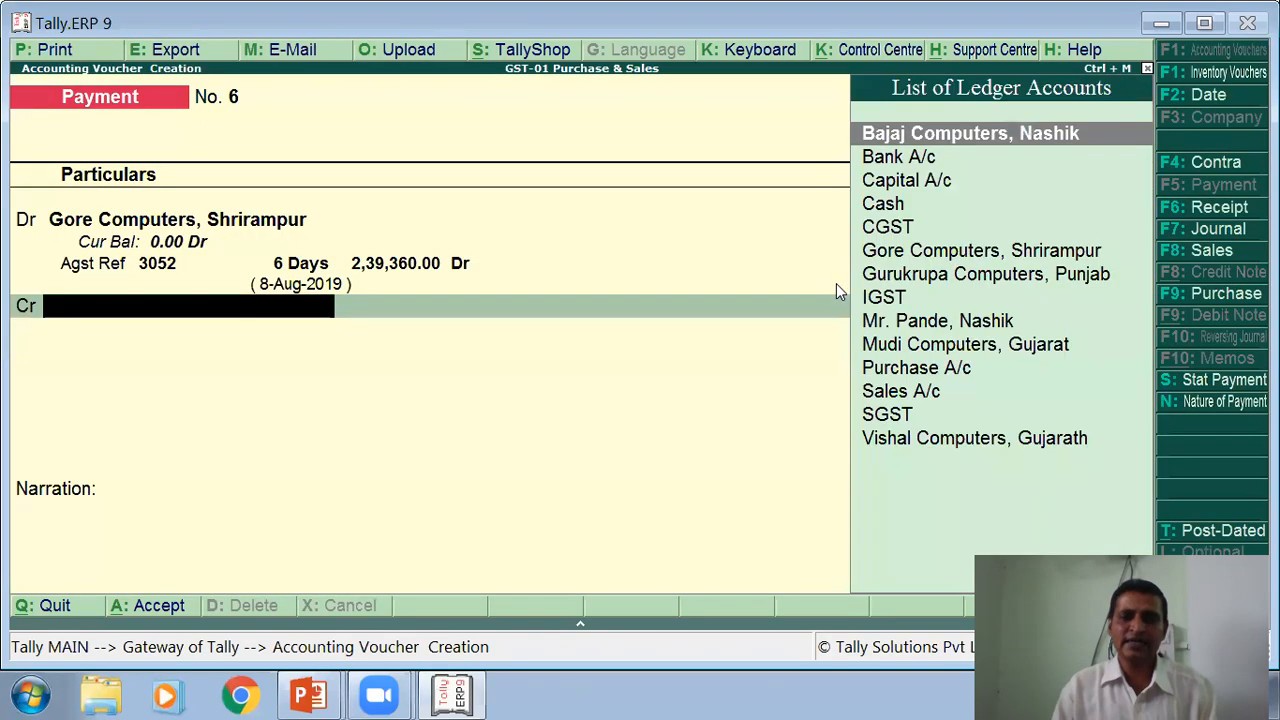
Step: Credit Bank A/c with 2,39,360 and set the bank allocation's transaction type to Cheque
click(908, 160)
key(Return)
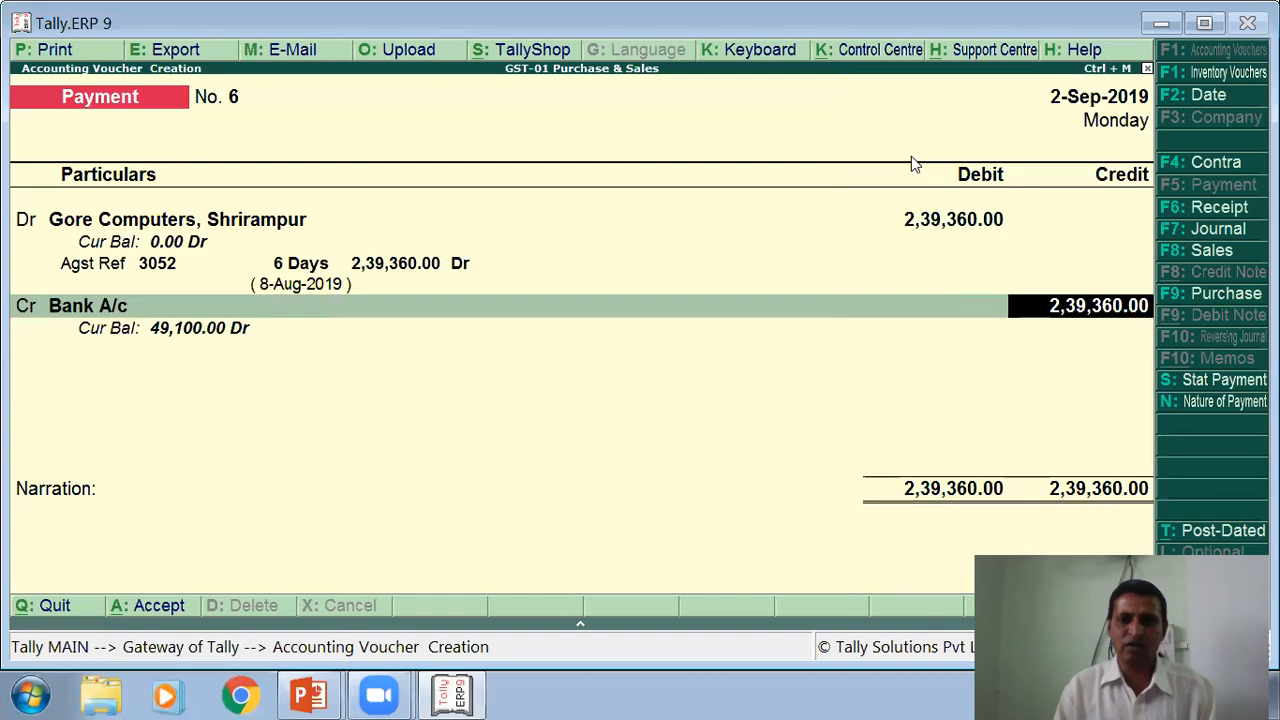
key(Return)
key(Return)
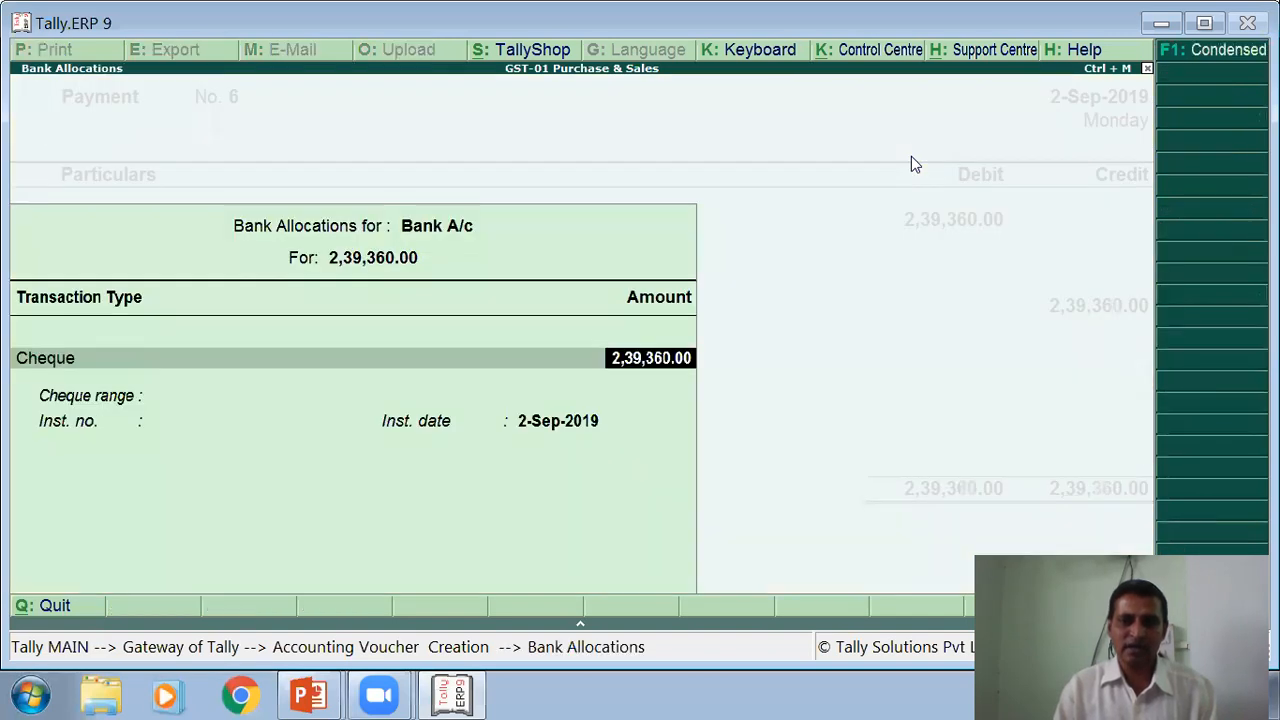
Step: Accept the bank allocation without an instrument number and save the Gore Computers payment voucher with a blank narration
key(Return)
key(Return)
key(Return)
key(Return)
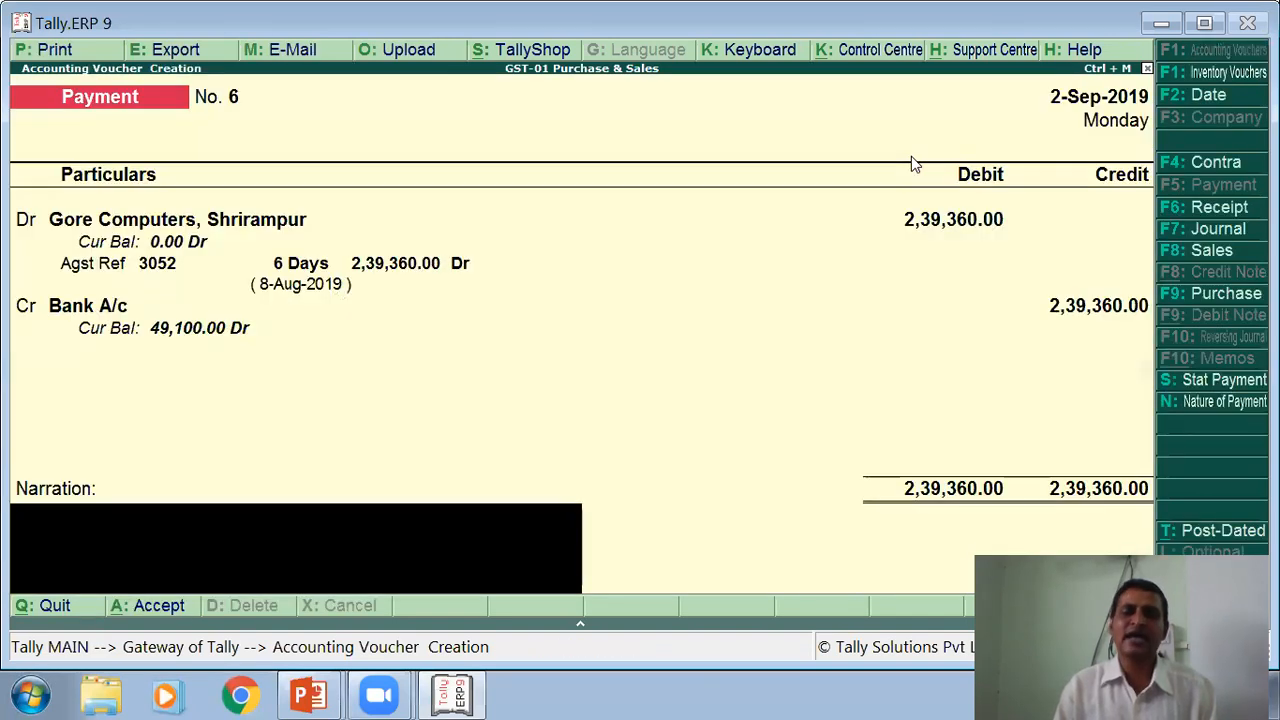
key(Return)
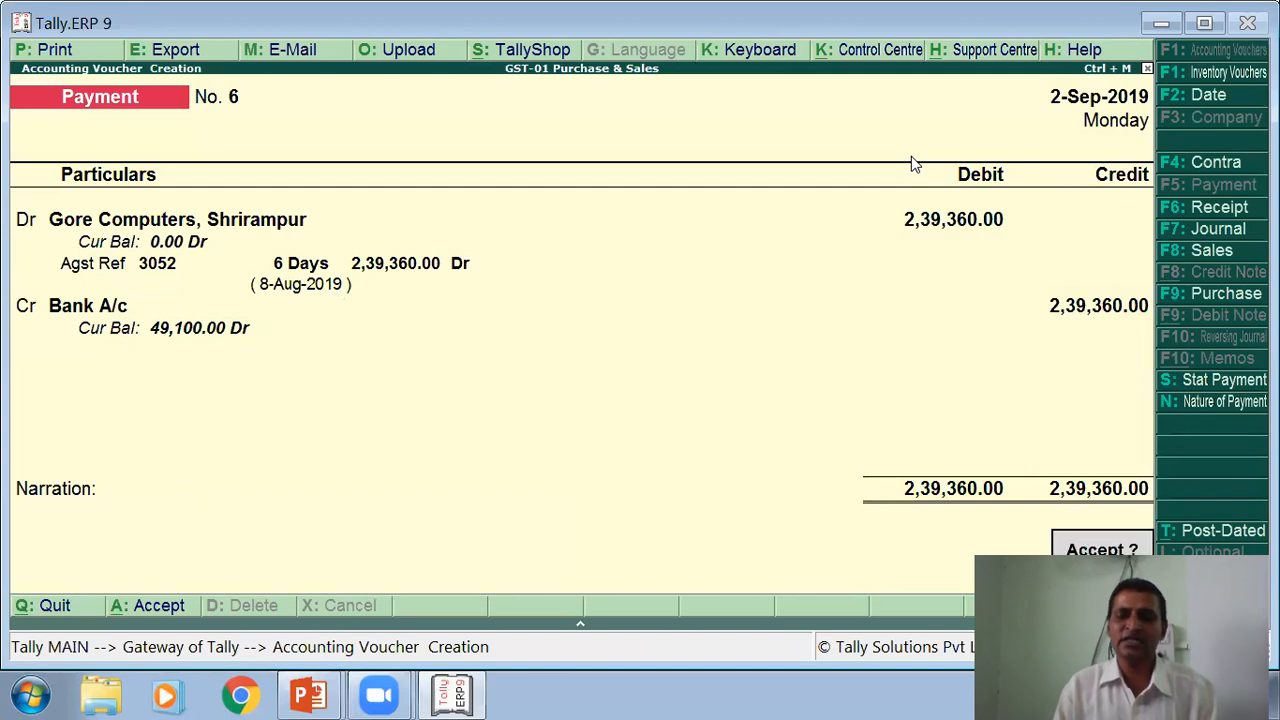
key(Return)
Step: Review the 02/09/2018 slide on paying all outstandings in PowerPoint and return to Tally.ERP 9
key(alt+Tab)
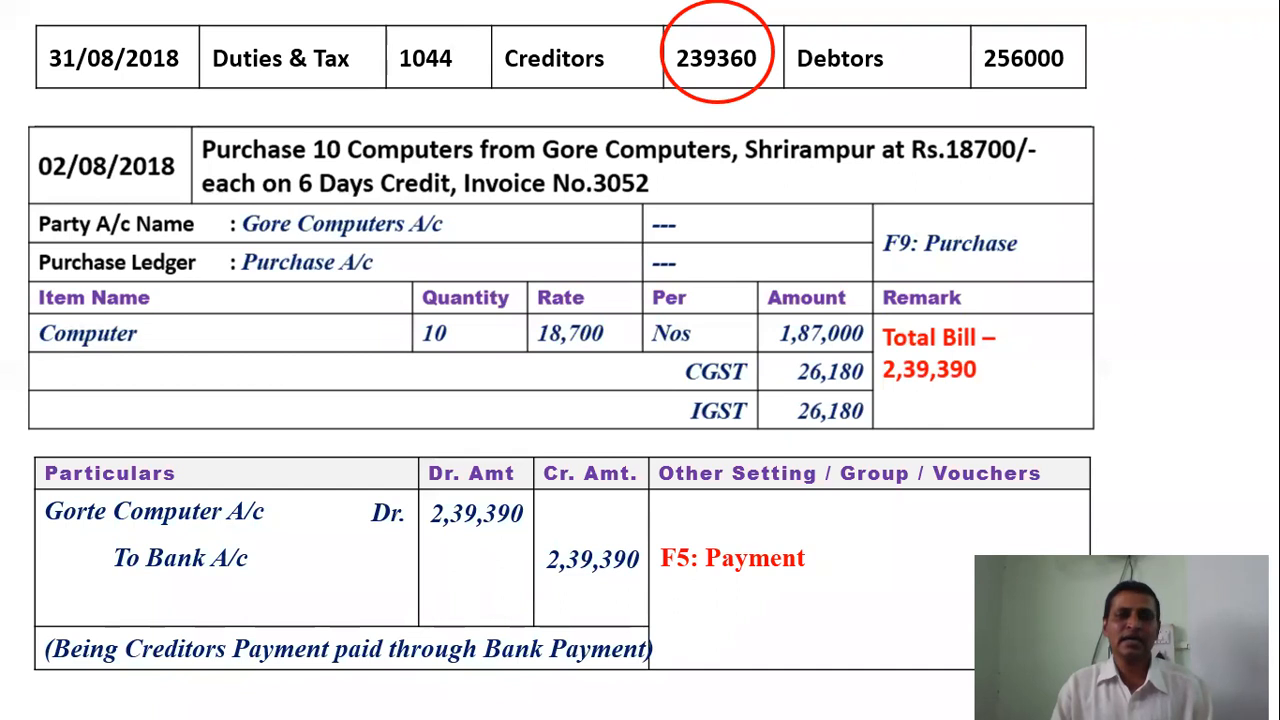
key(Right)
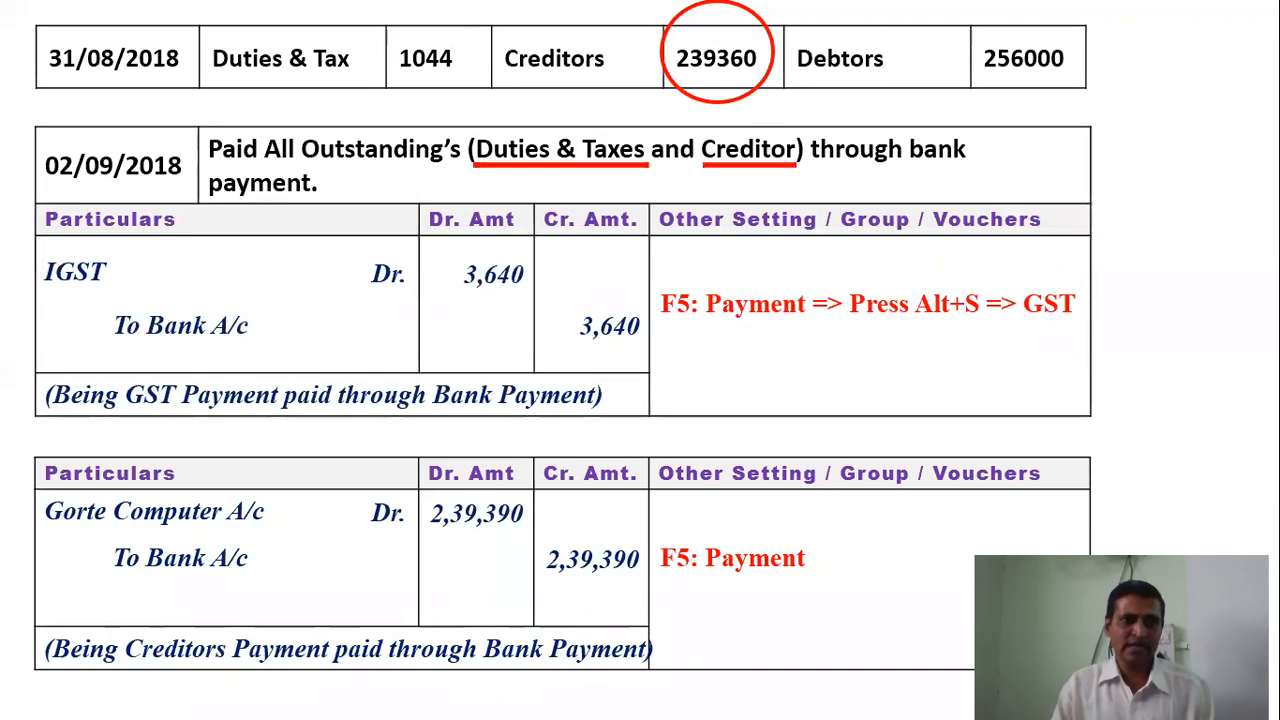
key(alt+Tab)
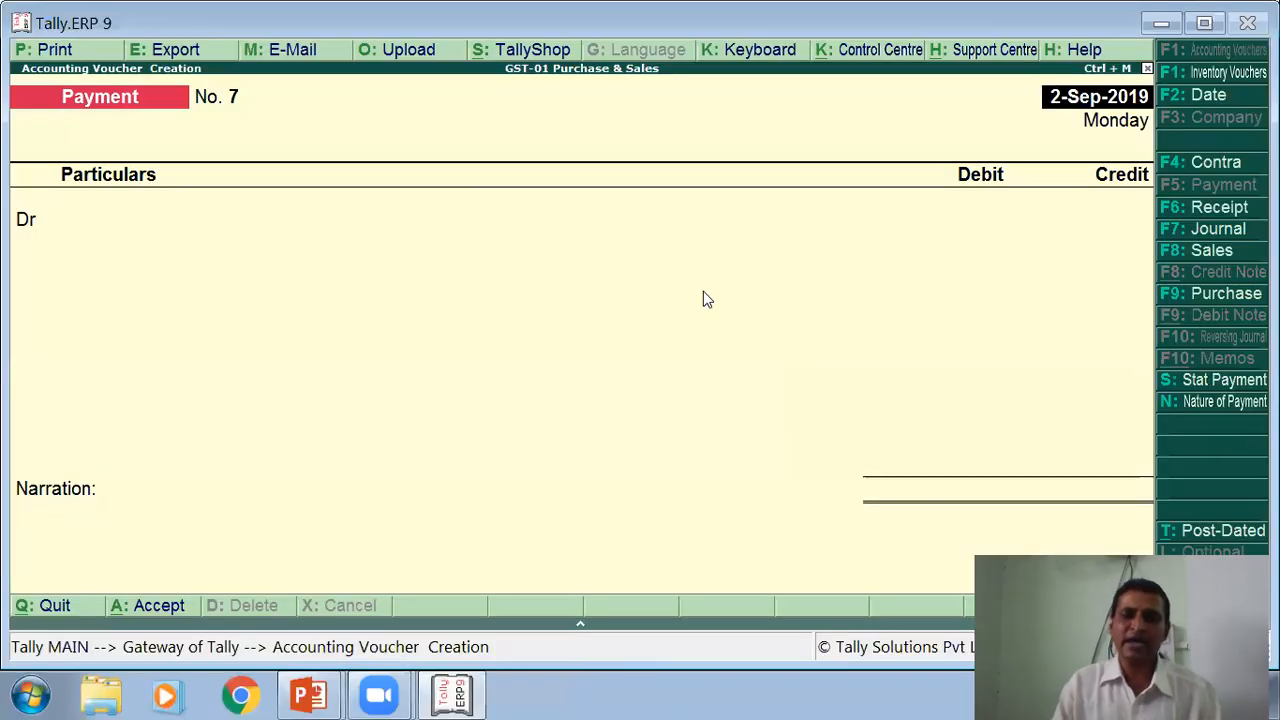
Step: Quit voucher entry and check Sundry Debtors and Sundry Creditors in the detailed Balance Sheet
key(Escape)
key(Return)
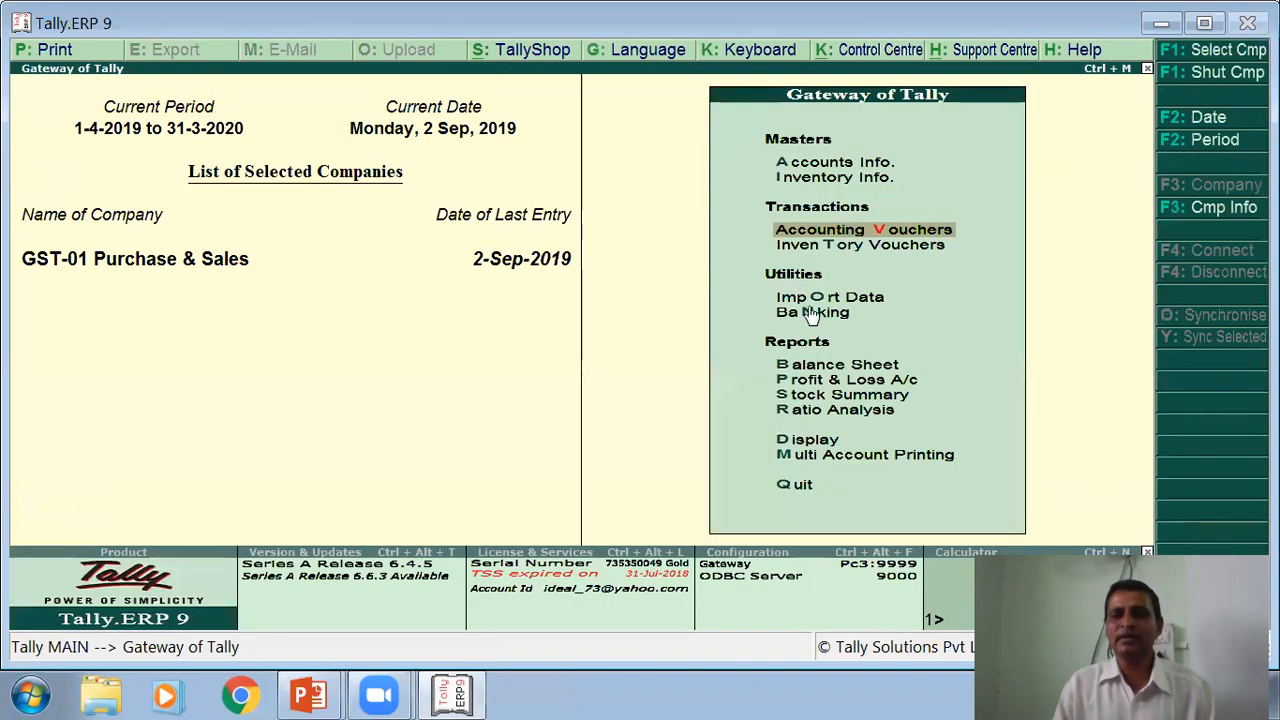
key(b)
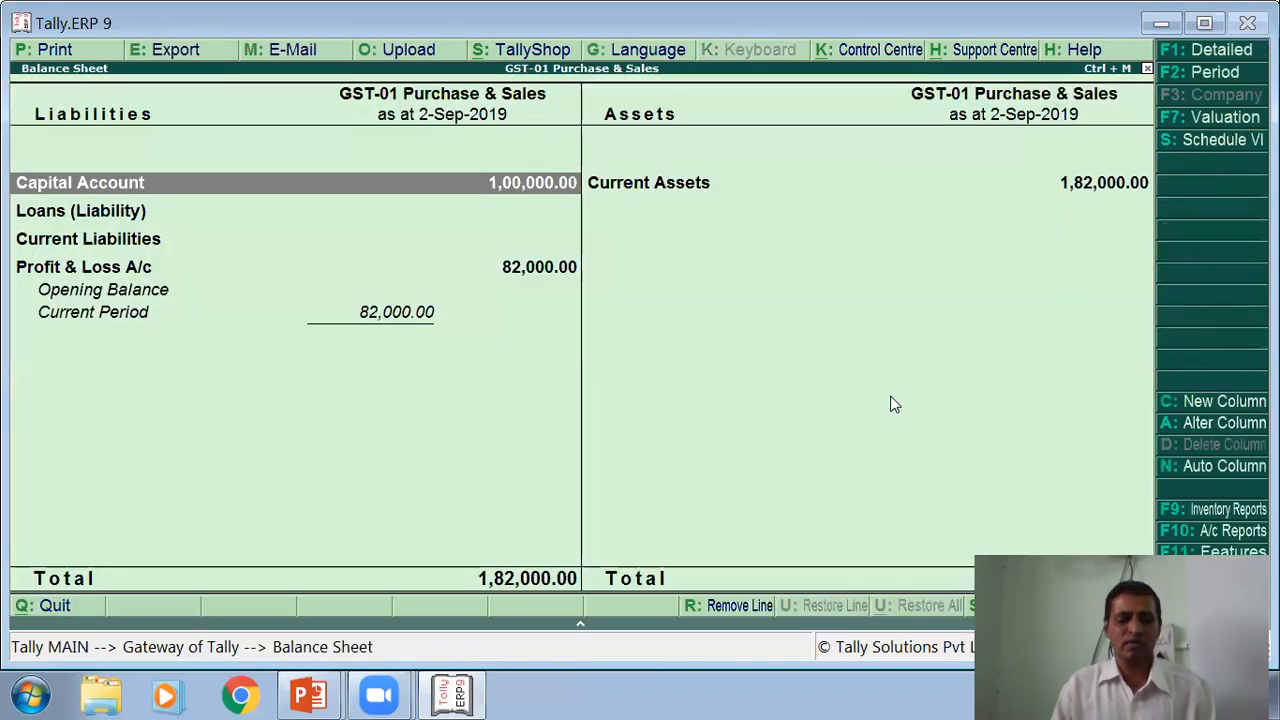
key(alt+F1)
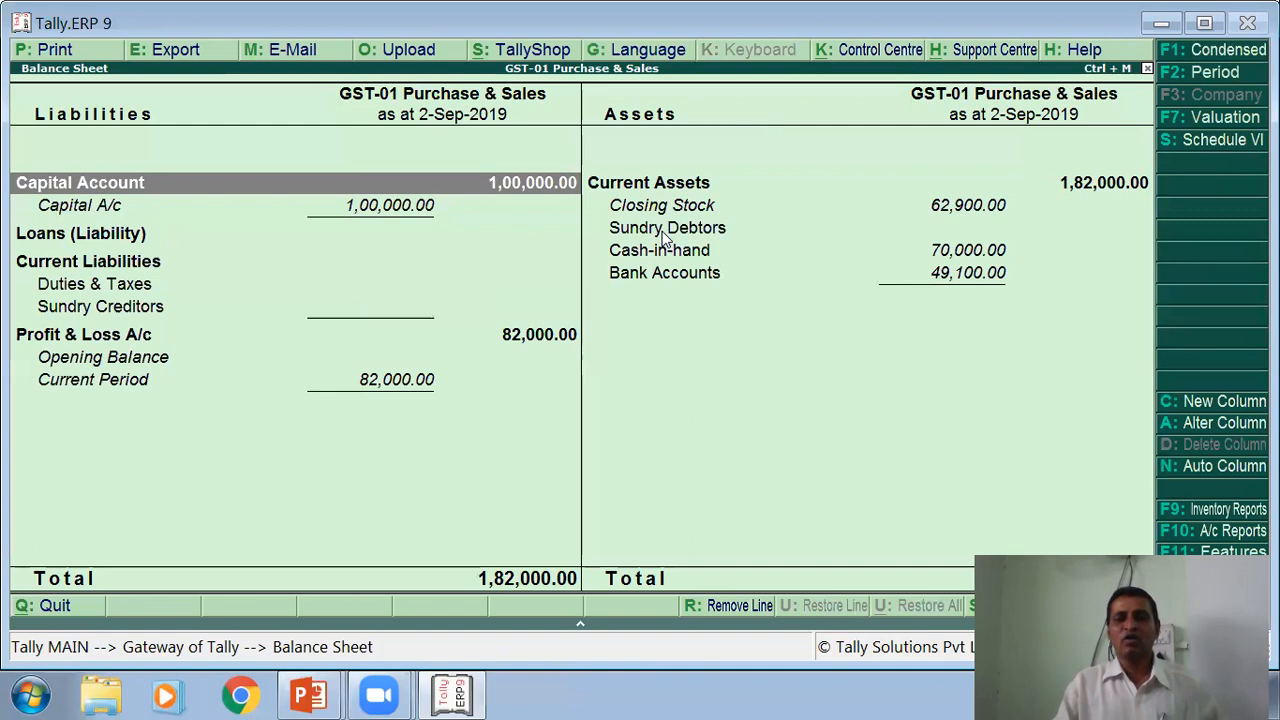
click(662, 233)
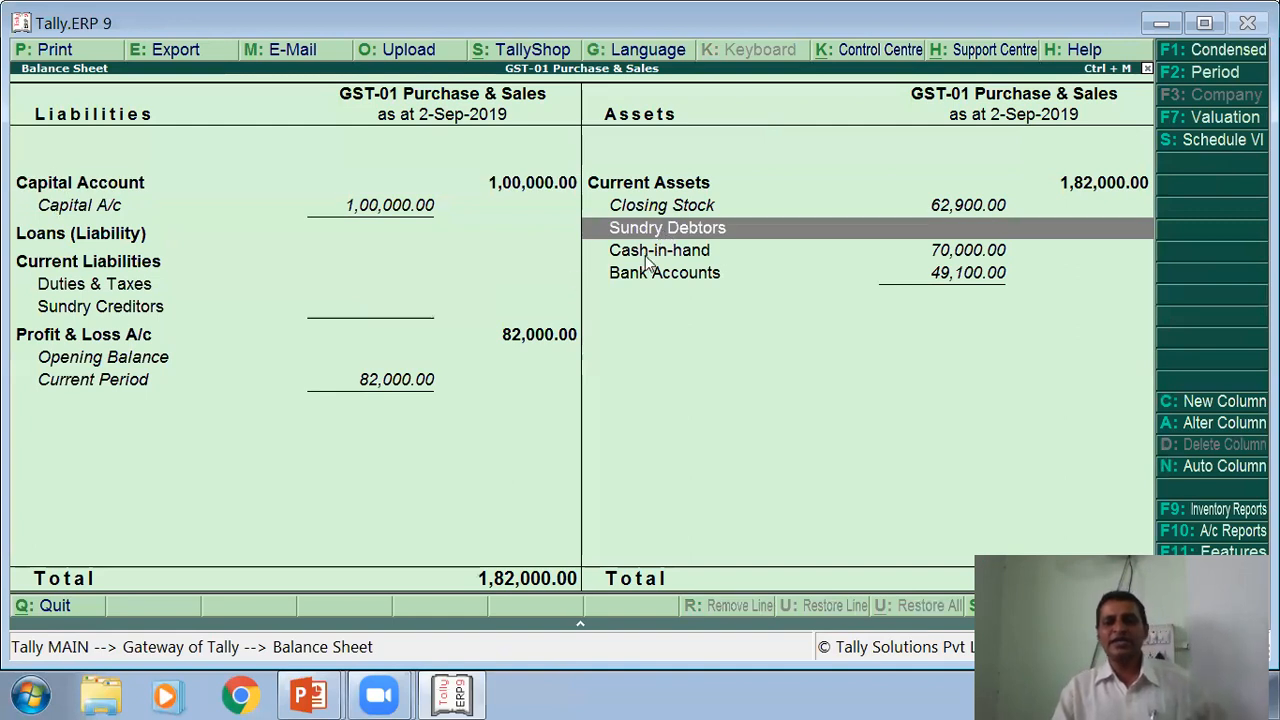
click(140, 306)
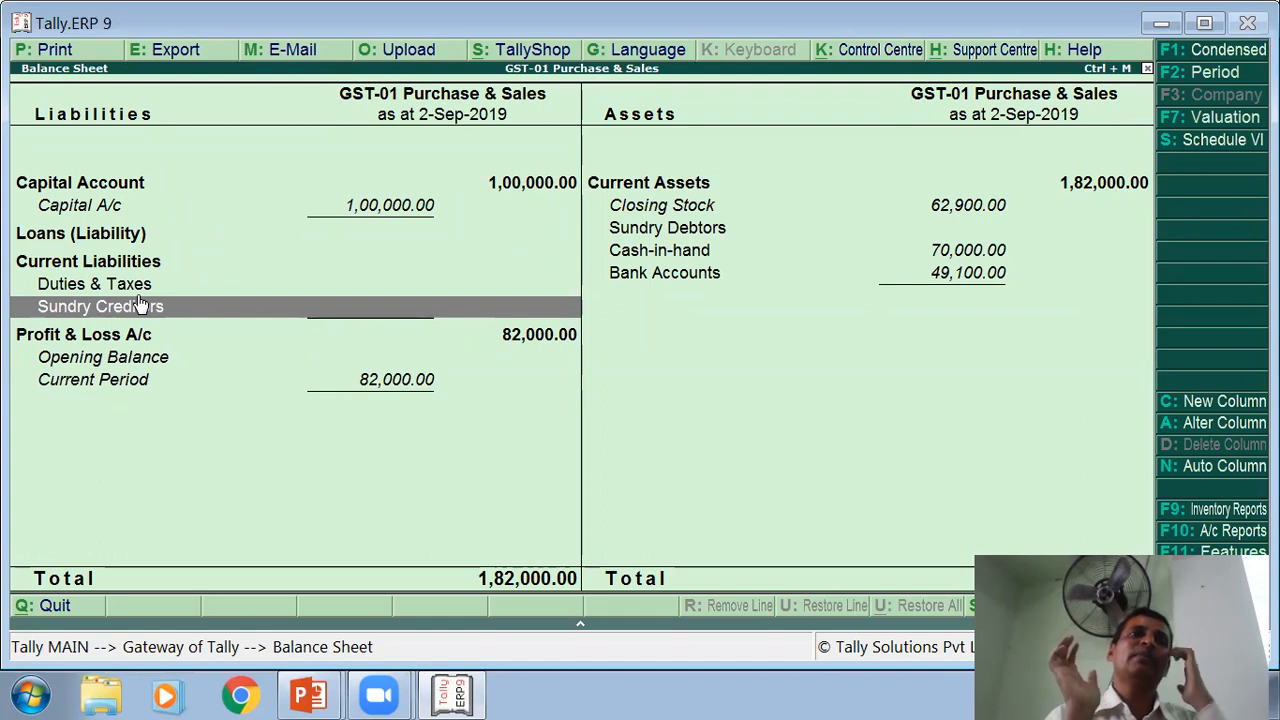
Step: Switch to the PowerPoint slide show and advance past the outstanding payments slide
key(alt+Tab)
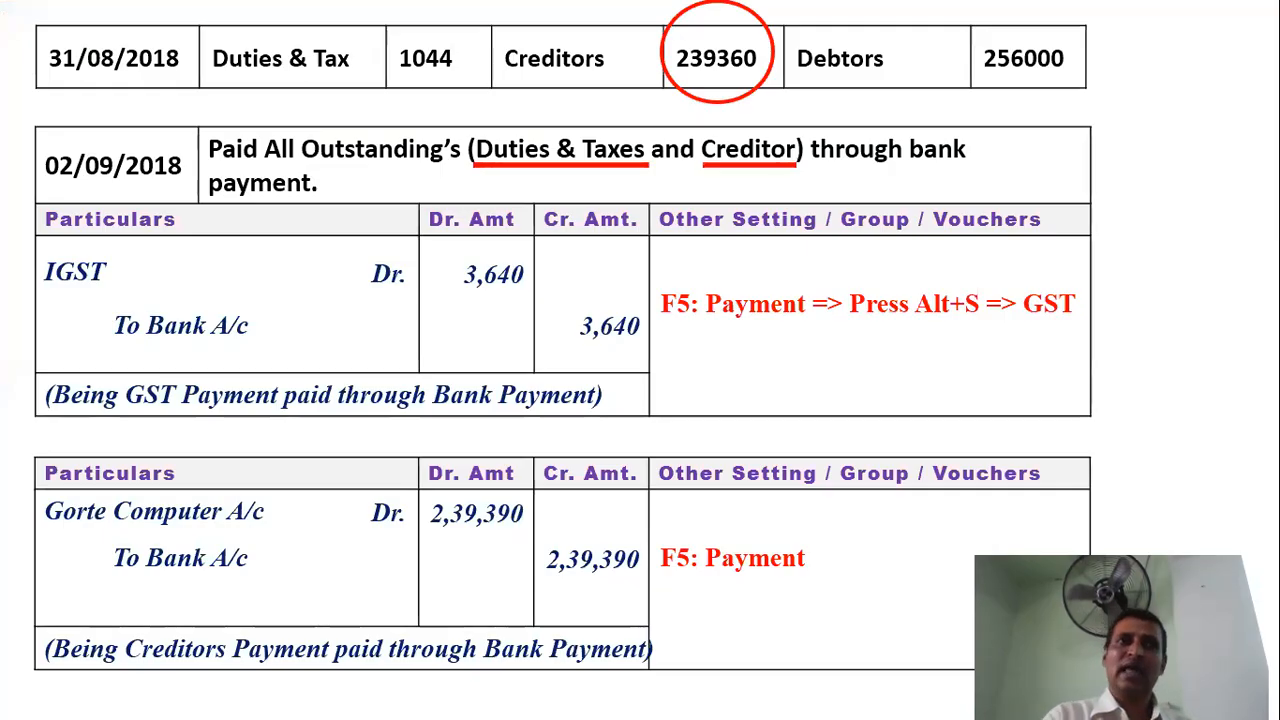
key(Right)
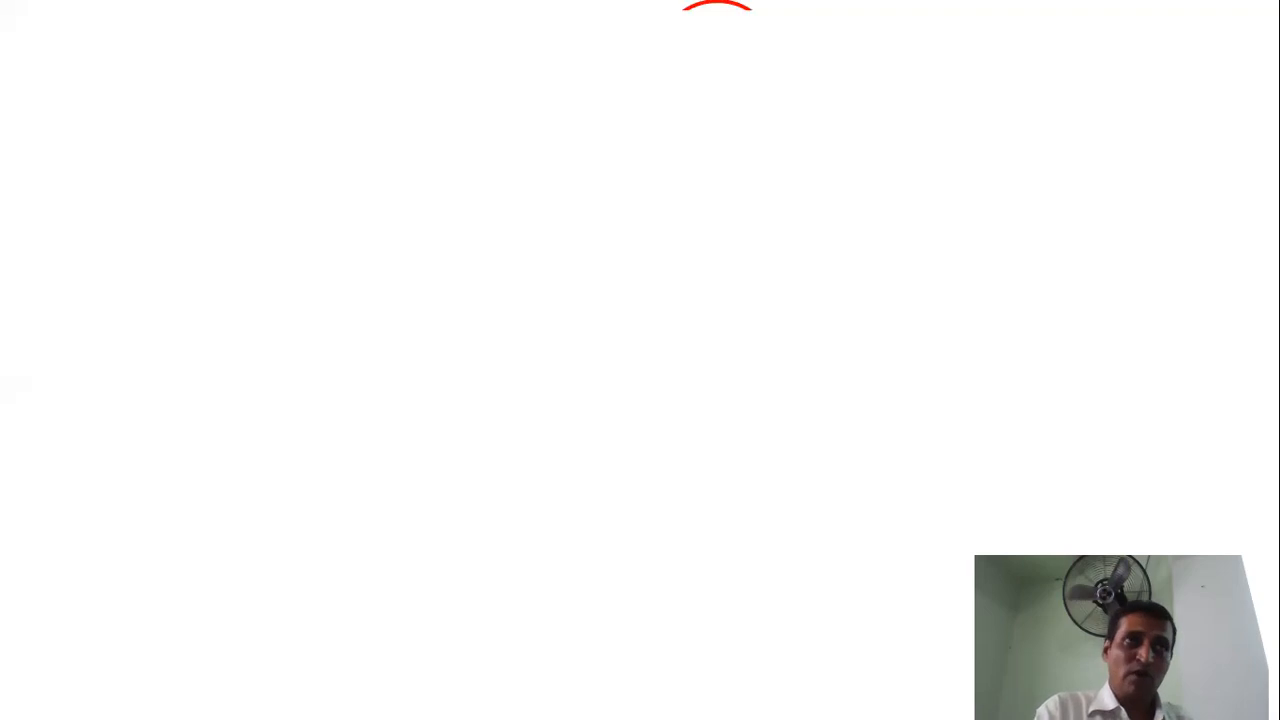
key(Right)
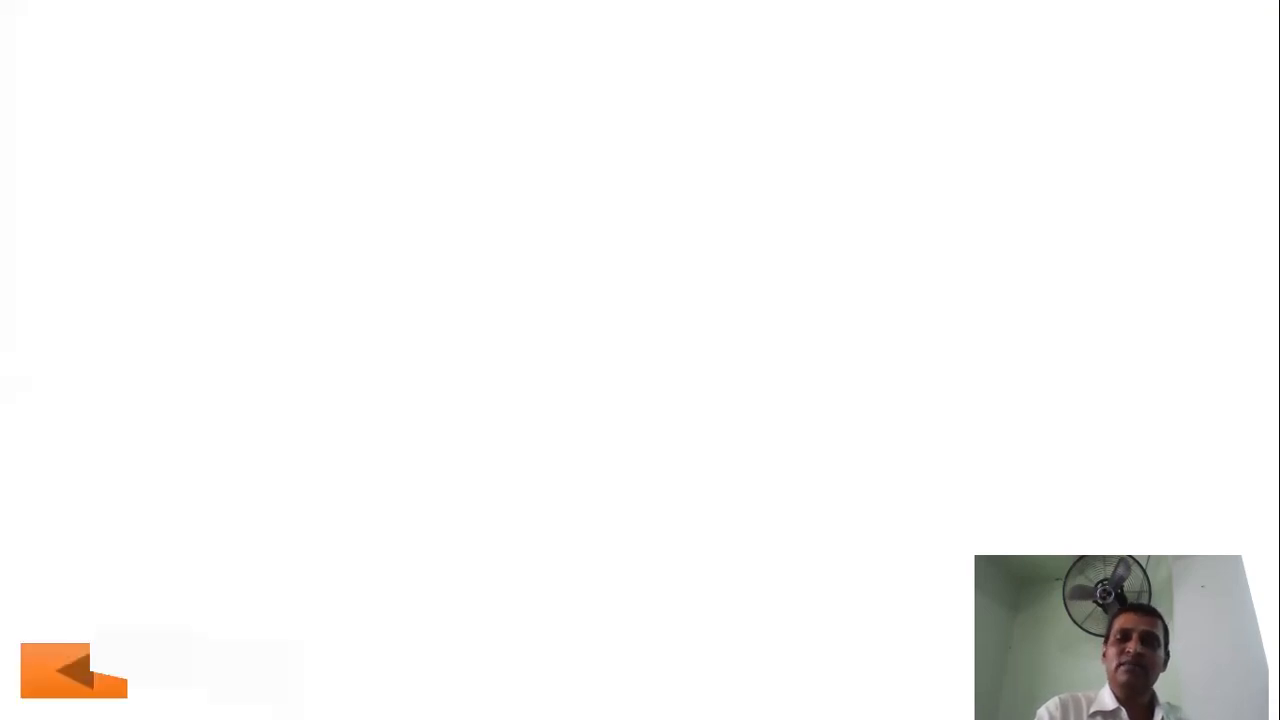